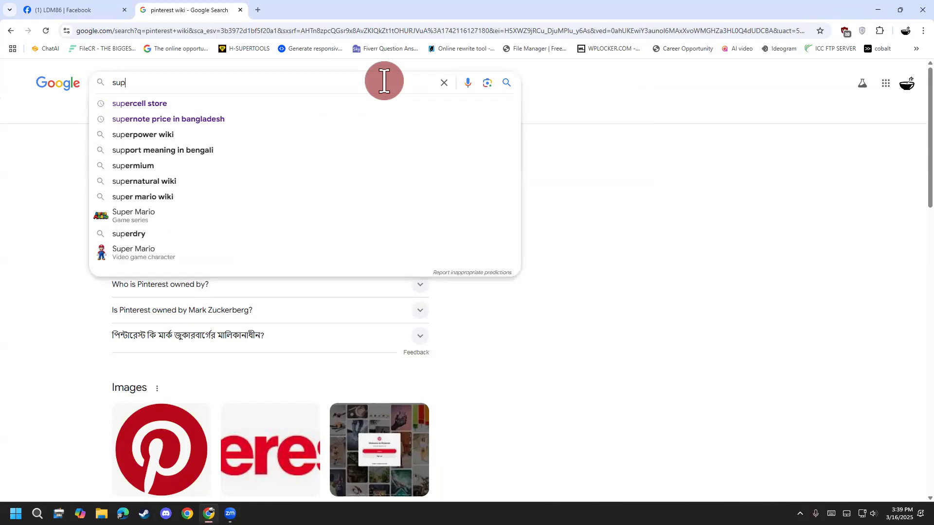
Step: Search Google for "veepn extension" and open the Chrome Web Store listing for Free VPN for Chrome - VPN Proxy VeePN
{"action": "type", "text": "veepn"}
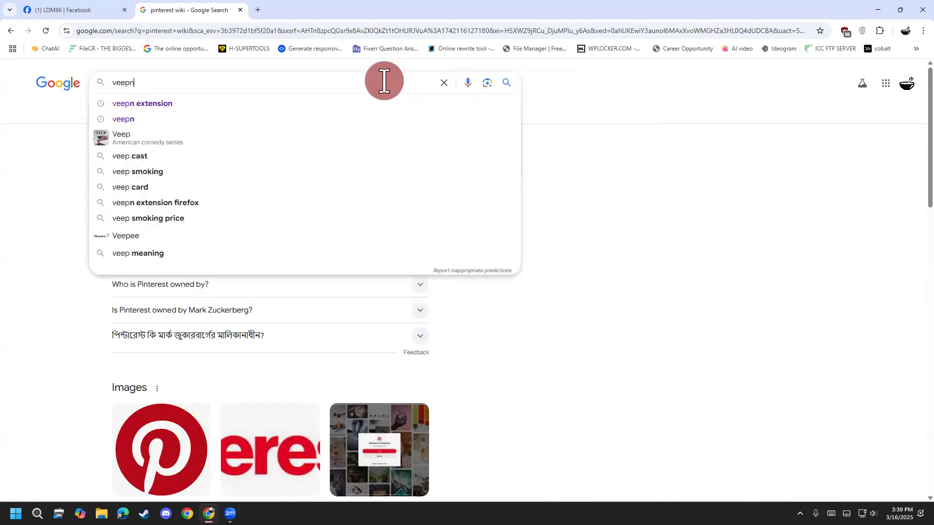
{"action": "key", "text": "Down"}
{"action": "key", "text": "Return"}
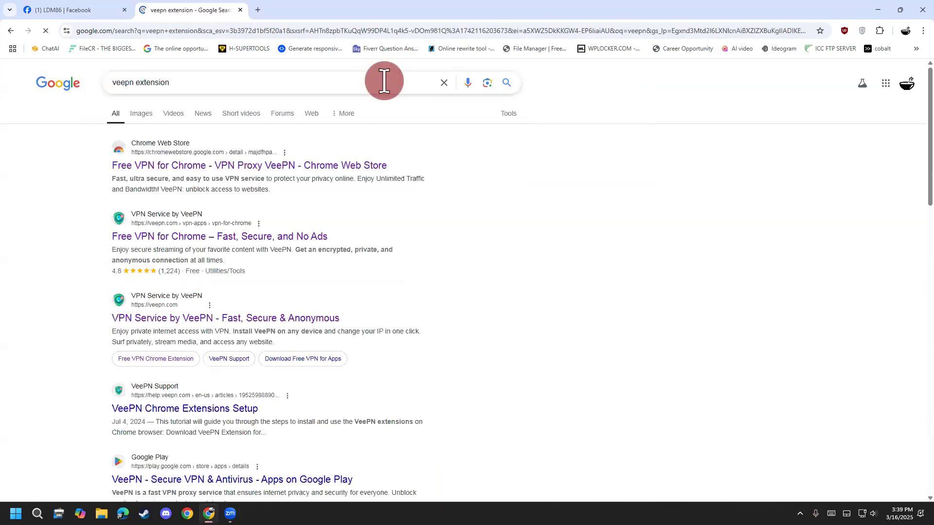
{"action": "left_click", "coordinate": [287, 166]}
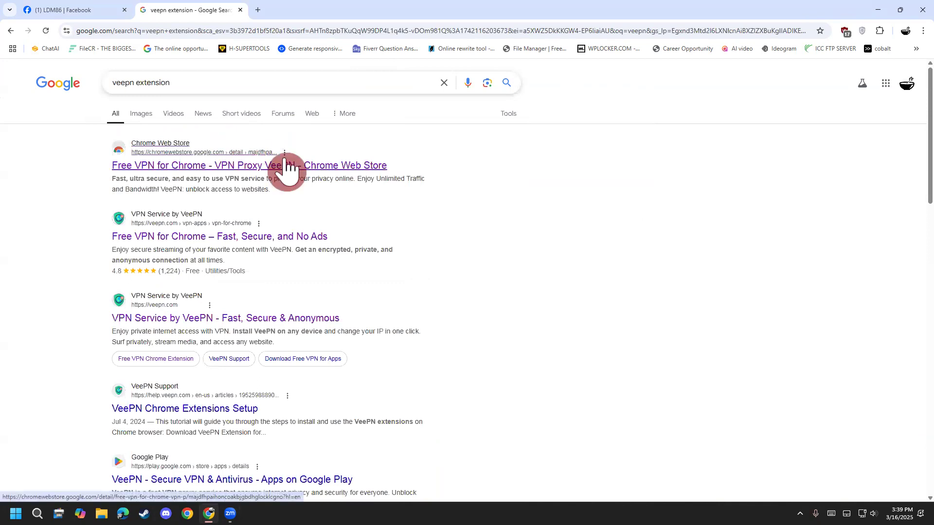
{"action": "left_click", "coordinate": [285, 164]}
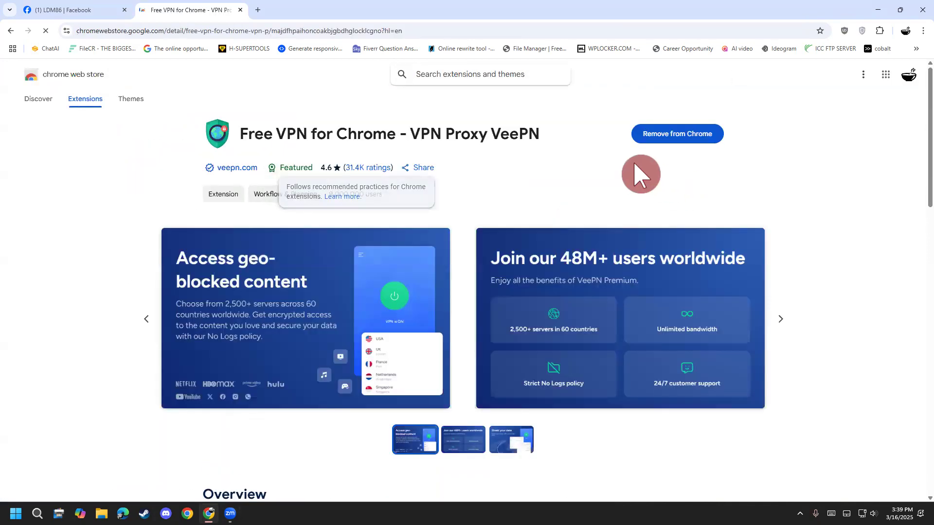
Step: Highlight the extension's full title on its store page to point it out, and clear the selection
{"action": "left_click_drag", "start_coordinate": [237, 132], "coordinate": [533, 140]}
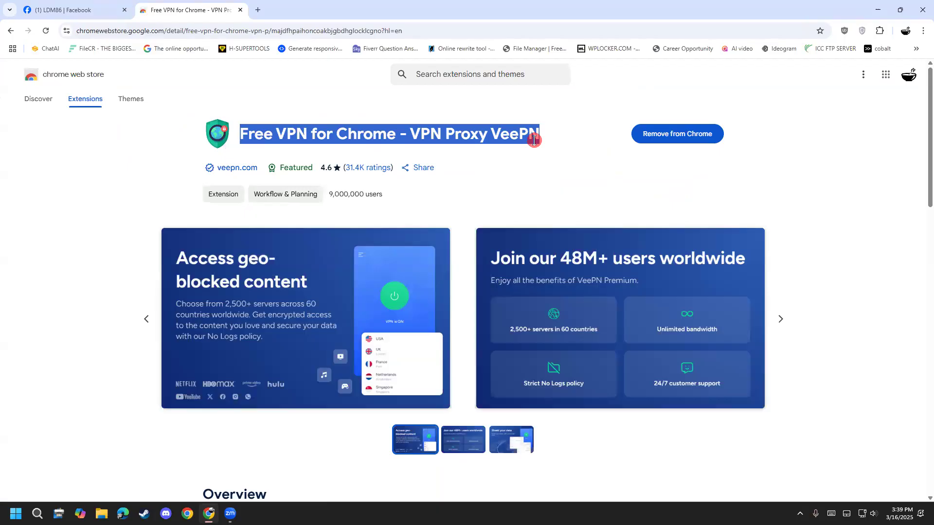
{"action": "left_click", "coordinate": [534, 140]}
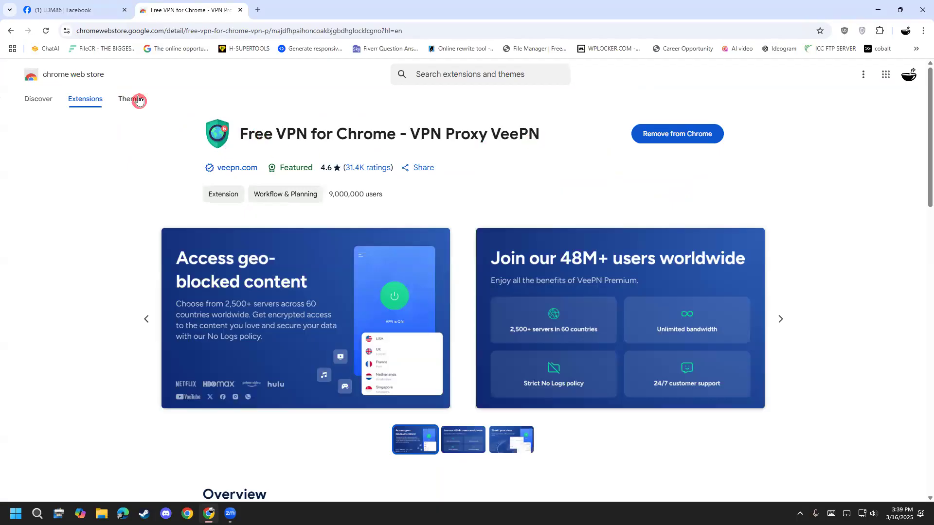
{"action": "left_click_drag", "start_coordinate": [240, 133], "coordinate": [585, 160]}
{"action": "left_click", "coordinate": [585, 159]}
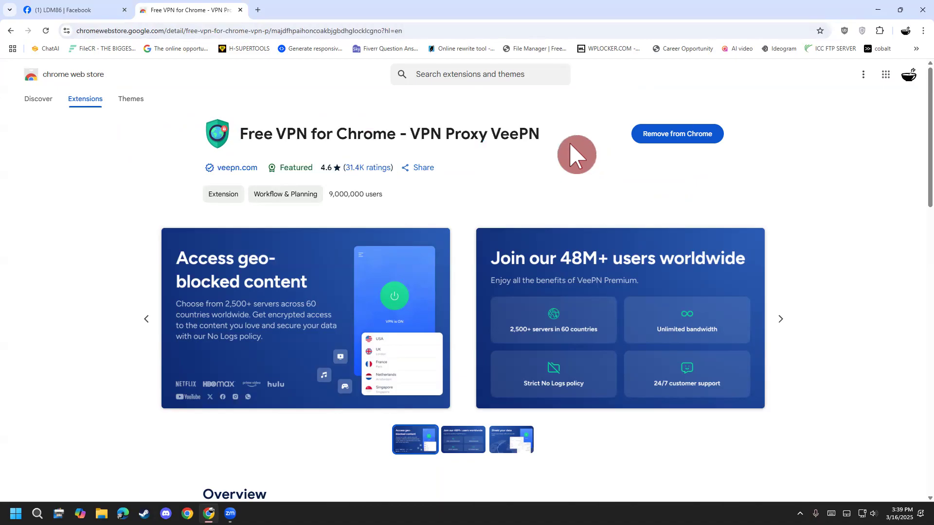
Step: Return to the Google results and search for "super vpn extension"
{"action": "key", "text": "alt+Left"}
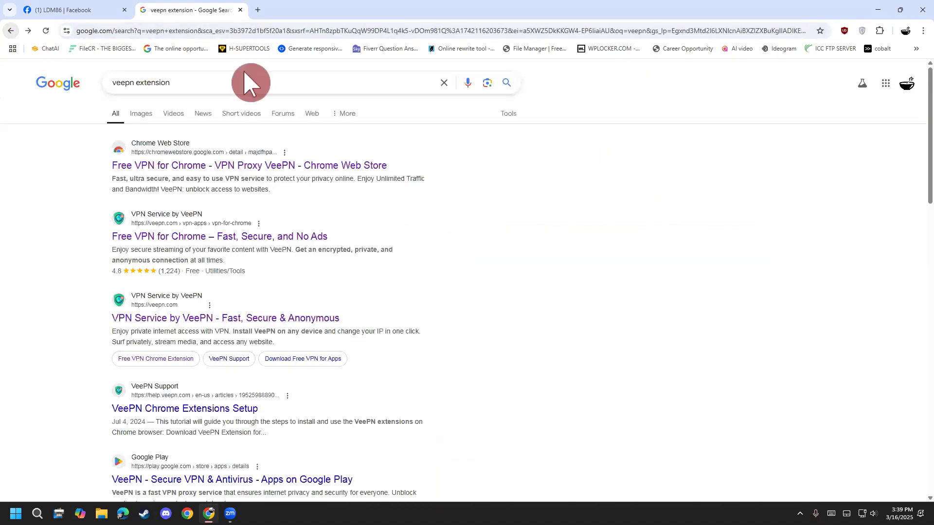
{"action": "left_click", "coordinate": [443, 84]}
{"action": "type", "text": "super b"}
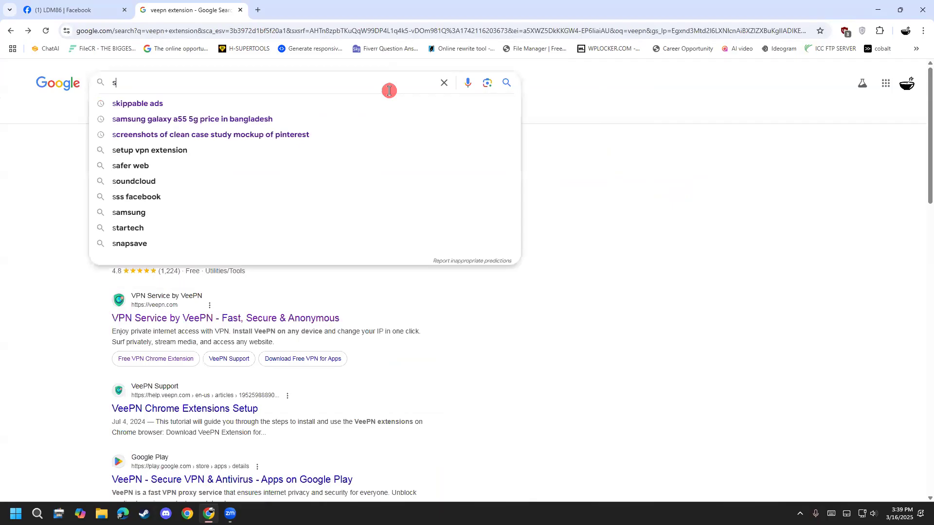
{"action": "key", "text": "BackSpace"}
{"action": "type", "text": "vpn"}
{"action": "key", "text": "Down"}
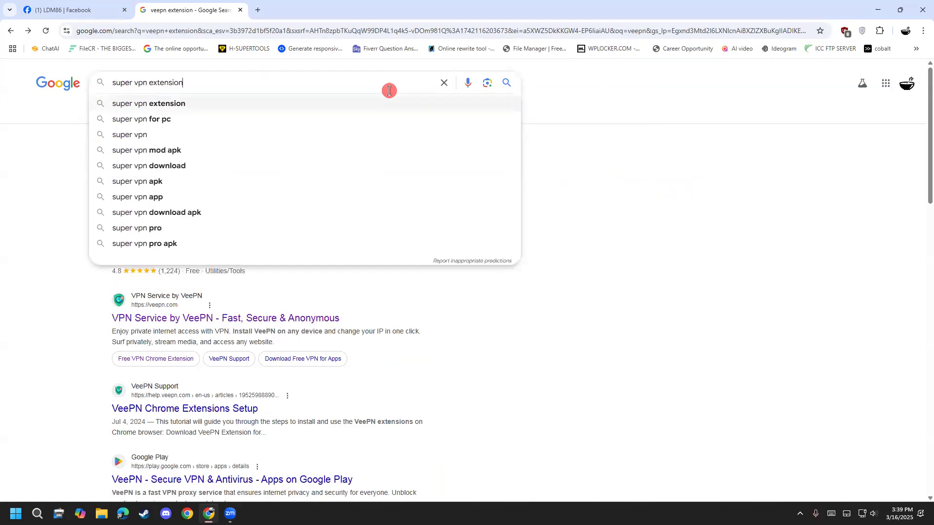
{"action": "key", "text": "Return"}
Step: Search for "super vpn for android", view the SuperVPN Fast VPN Client page on Google Play, and return to the results
{"action": "left_click", "coordinate": [227, 83]}
{"action": "key", "text": "BackSpace"}
{"action": "key", "text": "BackSpace"}
{"action": "key", "text": "BackSpace"}
{"action": "key", "text": "BackSpace"}
{"action": "key", "text": "BackSpace"}
{"action": "key", "text": "BackSpace"}
{"action": "key", "text": "BackSpace"}
{"action": "key", "text": "BackSpace"}
{"action": "key", "text": "BackSpace"}
{"action": "type", "text": "fp"}
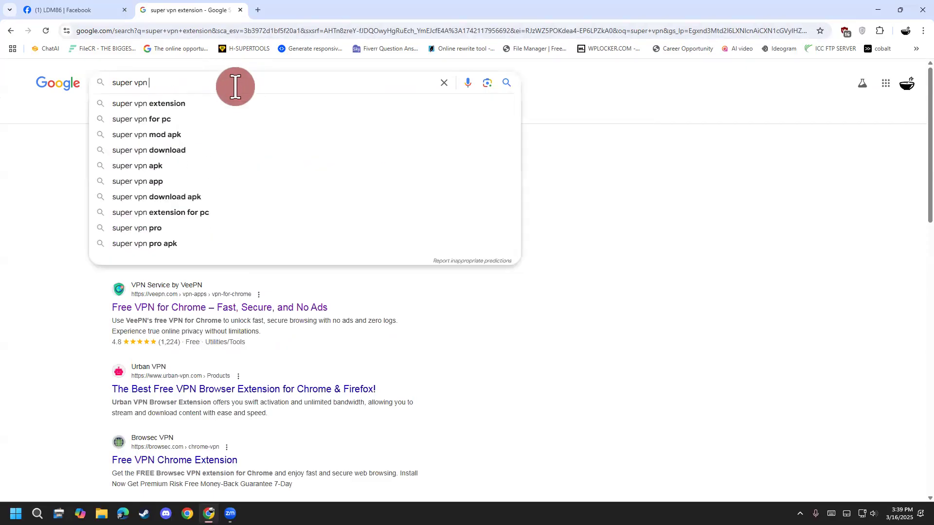
{"action": "key", "text": "BackSpace"}
{"action": "type", "text": "or android"}
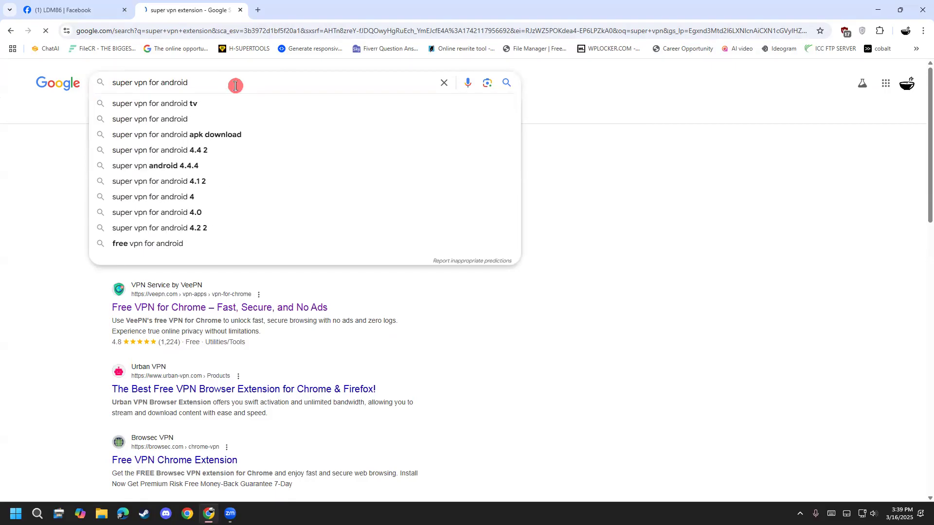
{"action": "key", "text": "Return"}
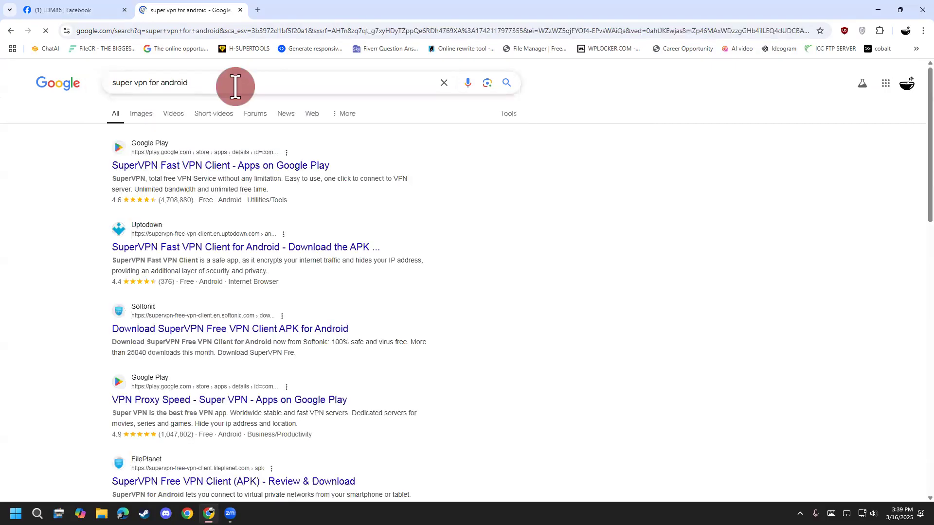
{"action": "left_click", "coordinate": [204, 165]}
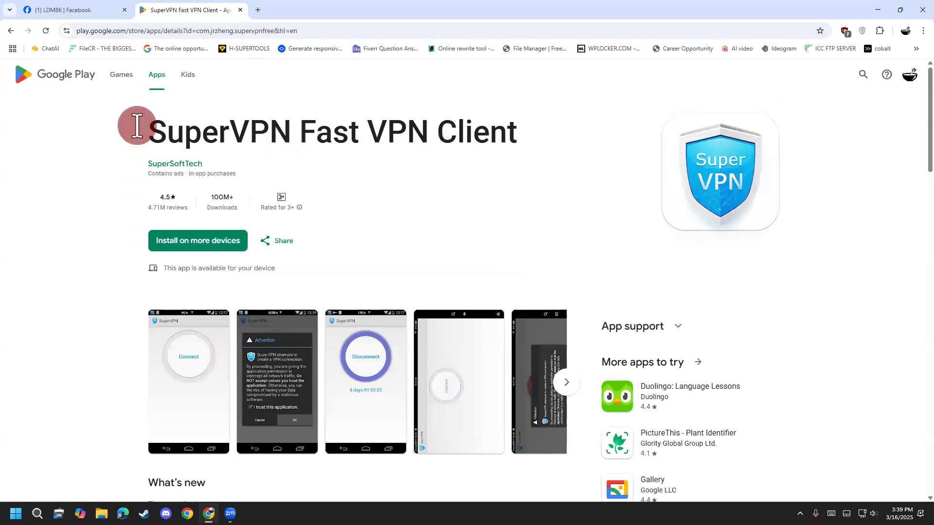
{"action": "left_click", "coordinate": [12, 31]}
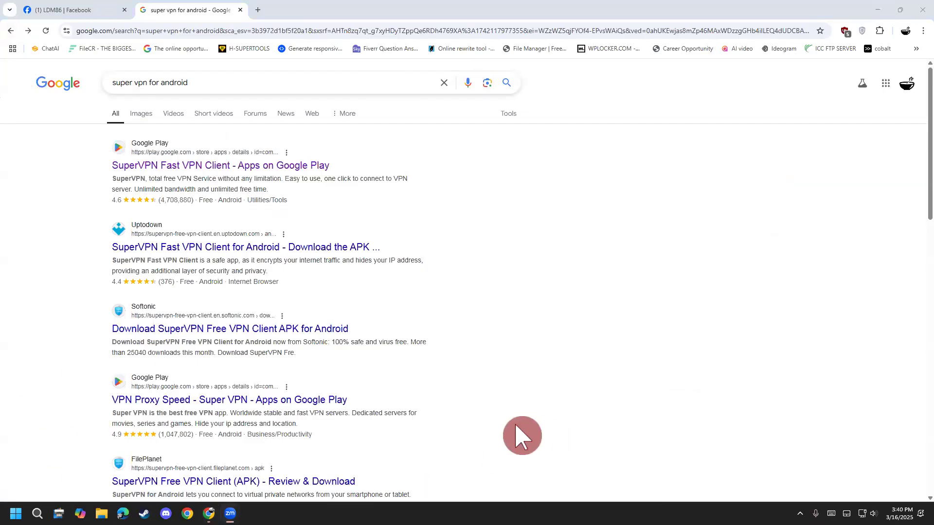
Step: Handwrite "Pinterest VPN" in red over the blank area beside the search results, outline it, and clear the drawing
{"action": "left_click_drag", "start_coordinate": [484, 242], "coordinate": [469, 280]}
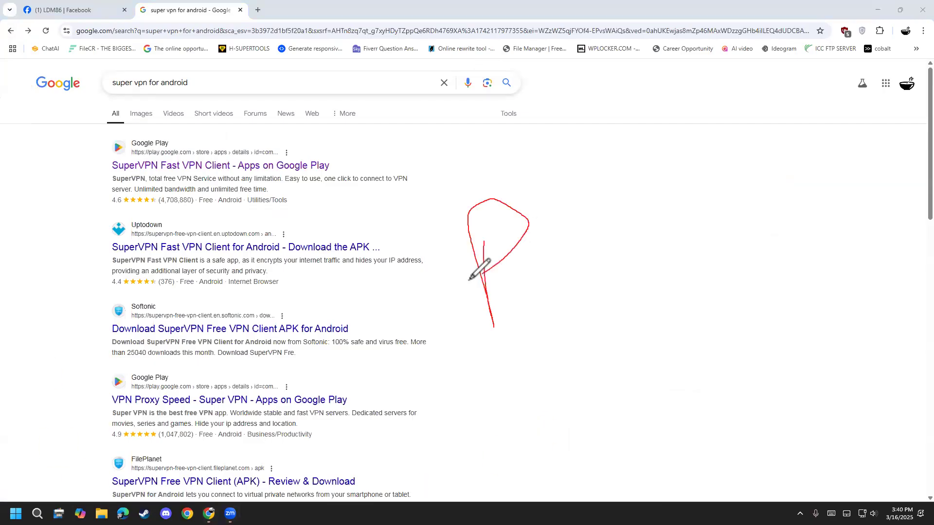
{"action": "mouse_move", "coordinate": [572, 223]}
{"action": "left_mouse_down"}
{"action": "mouse_move", "coordinate": [579, 308]}
{"action": "mouse_move", "coordinate": [570, 196]}
{"action": "mouse_move", "coordinate": [645, 280]}
{"action": "left_mouse_up"}
{"action": "left_click_drag", "start_coordinate": [646, 195], "coordinate": [668, 269]}
{"action": "left_click_drag", "start_coordinate": [675, 229], "coordinate": [658, 257]}
{"action": "mouse_move", "coordinate": [700, 221]}
{"action": "left_mouse_down"}
{"action": "mouse_move", "coordinate": [684, 238]}
{"action": "mouse_move", "coordinate": [737, 224]}
{"action": "mouse_move", "coordinate": [796, 161]}
{"action": "mouse_move", "coordinate": [825, 227]}
{"action": "left_mouse_up"}
{"action": "mouse_move", "coordinate": [805, 183]}
{"action": "left_mouse_down"}
{"action": "mouse_move", "coordinate": [812, 206]}
{"action": "mouse_move", "coordinate": [850, 162]}
{"action": "left_mouse_up"}
{"action": "mouse_move", "coordinate": [516, 390]}
{"action": "left_mouse_down"}
{"action": "mouse_move", "coordinate": [540, 428]}
{"action": "mouse_move", "coordinate": [531, 382]}
{"action": "mouse_move", "coordinate": [557, 355]}
{"action": "mouse_move", "coordinate": [566, 396]}
{"action": "left_mouse_up"}
{"action": "mouse_move", "coordinate": [590, 351]}
{"action": "left_mouse_down"}
{"action": "mouse_move", "coordinate": [613, 390]}
{"action": "mouse_move", "coordinate": [649, 321]}
{"action": "left_mouse_up"}
{"action": "mouse_move", "coordinate": [366, 217]}
{"action": "left_mouse_down"}
{"action": "mouse_move", "coordinate": [536, 471]}
{"action": "mouse_move", "coordinate": [722, 312]}
{"action": "mouse_move", "coordinate": [836, 197]}
{"action": "mouse_move", "coordinate": [542, 122]}
{"action": "mouse_move", "coordinate": [368, 242]}
{"action": "left_mouse_up"}
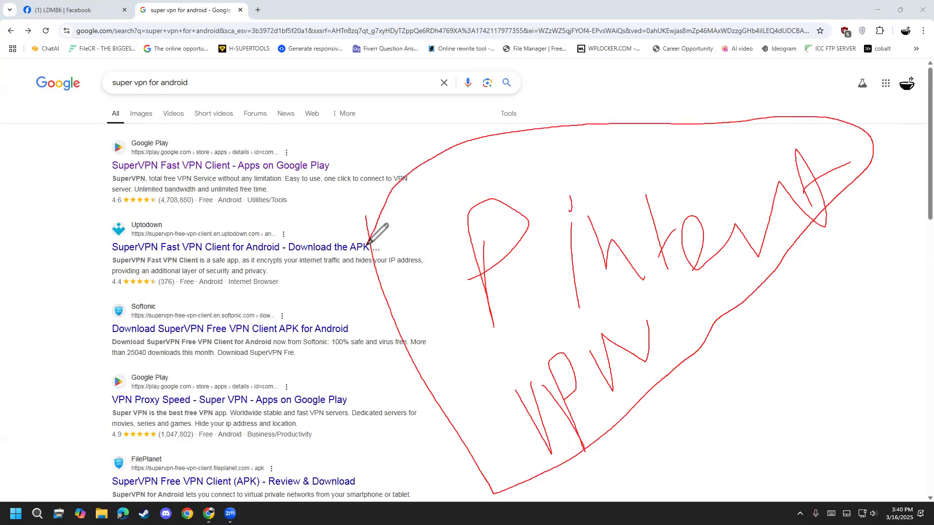
{"action": "left_click", "coordinate": [7, 303]}
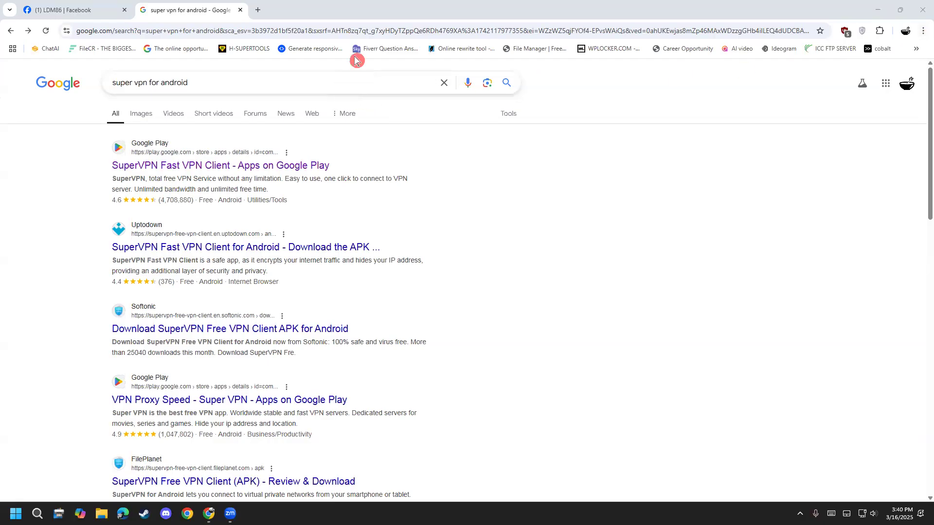
Step: Open a new incognito window and search for "google" in it
{"action": "left_click", "coordinate": [923, 31]}
{"action": "left_click", "coordinate": [847, 82]}
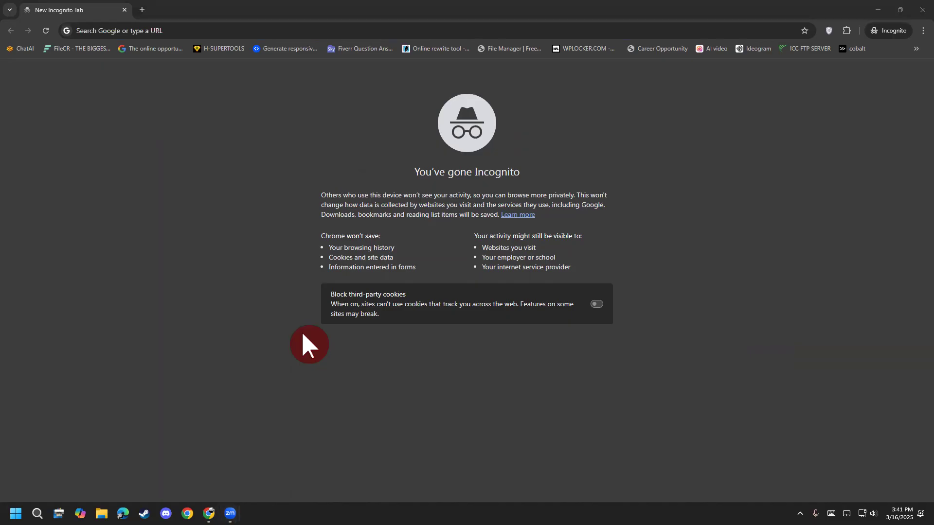
{"action": "key", "text": "super"}
{"action": "key", "text": "super"}
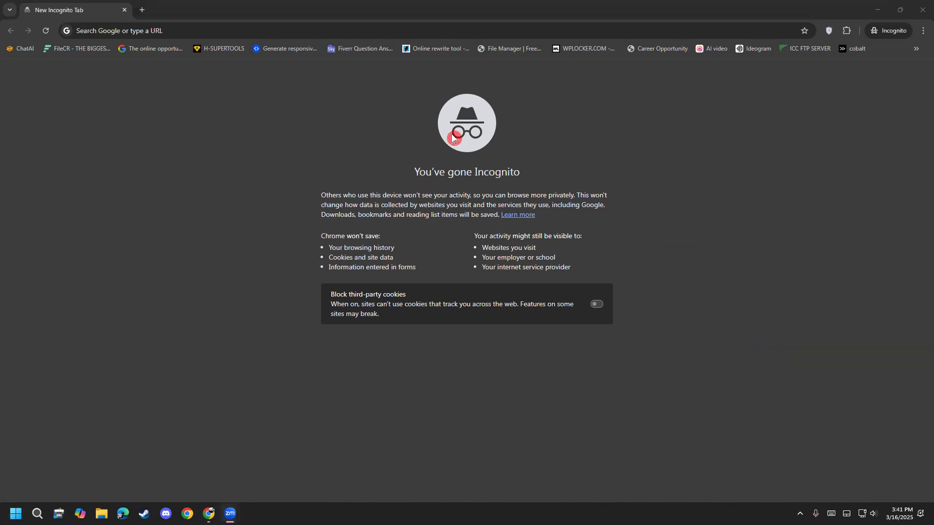
{"action": "left_click", "coordinate": [258, 26]}
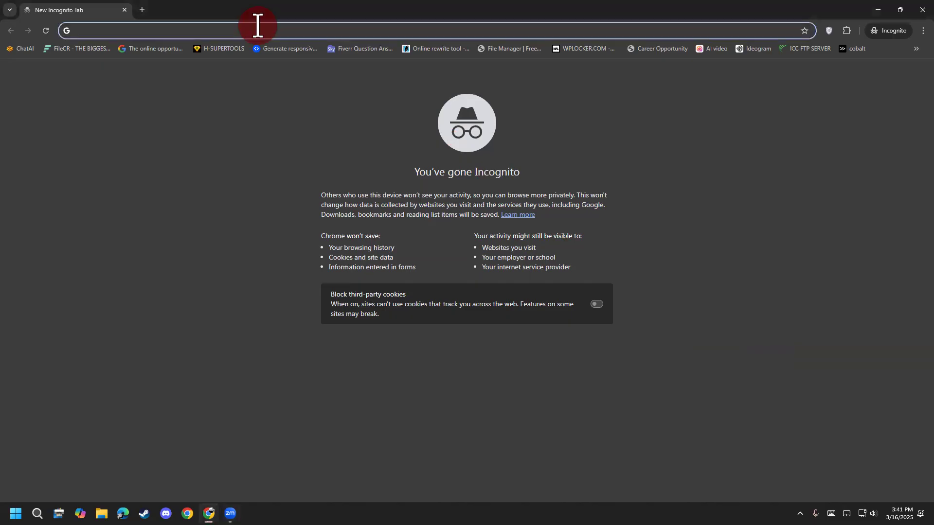
{"action": "type", "text": "google"}
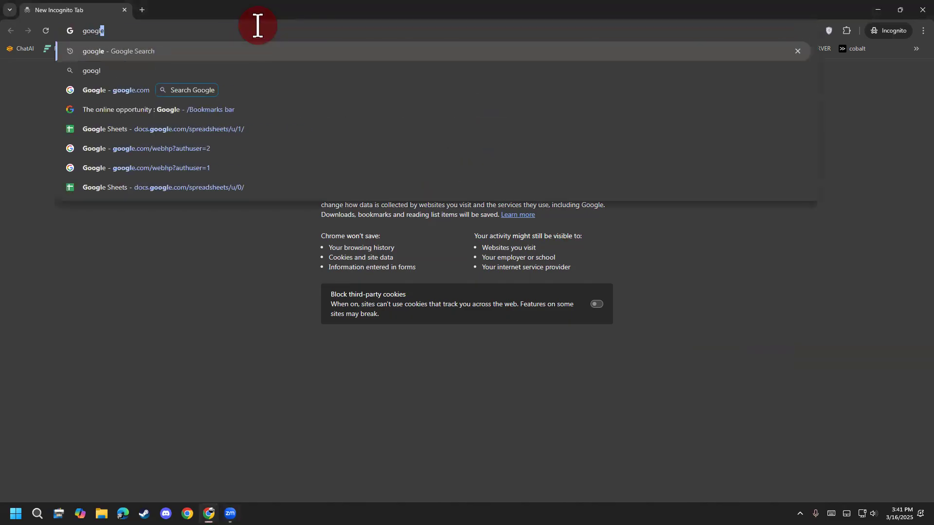
{"action": "key", "text": "Return"}
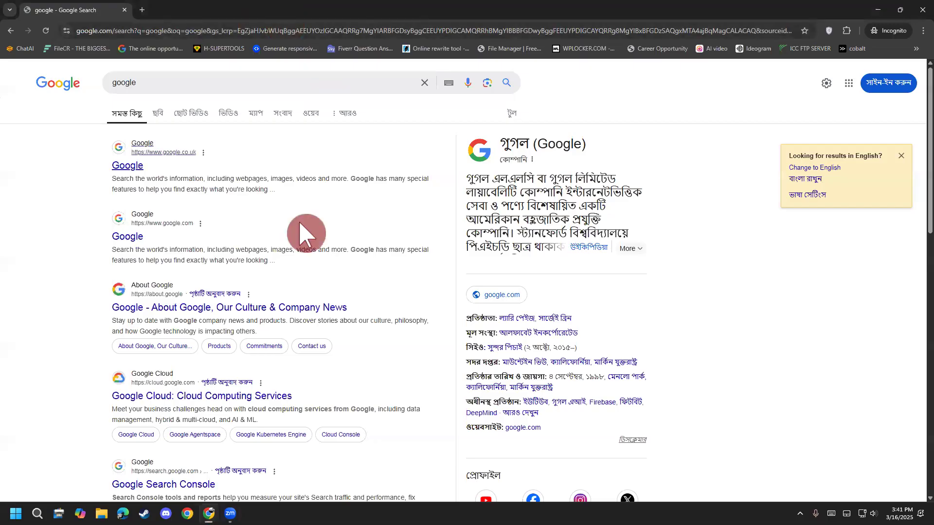
Step: Close the regular browser window that holds the "super vpn for android" search
{"action": "mouse_move", "coordinate": [209, 514]}
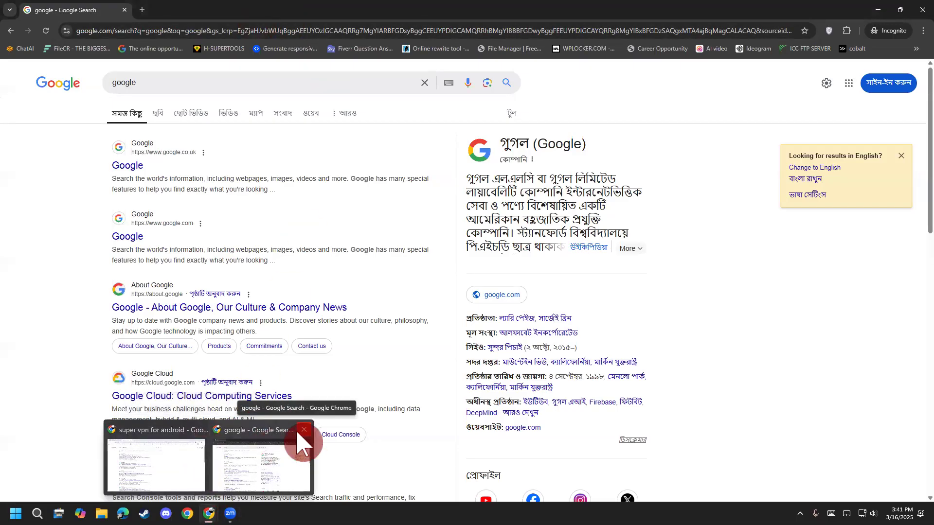
{"action": "left_click", "coordinate": [200, 431]}
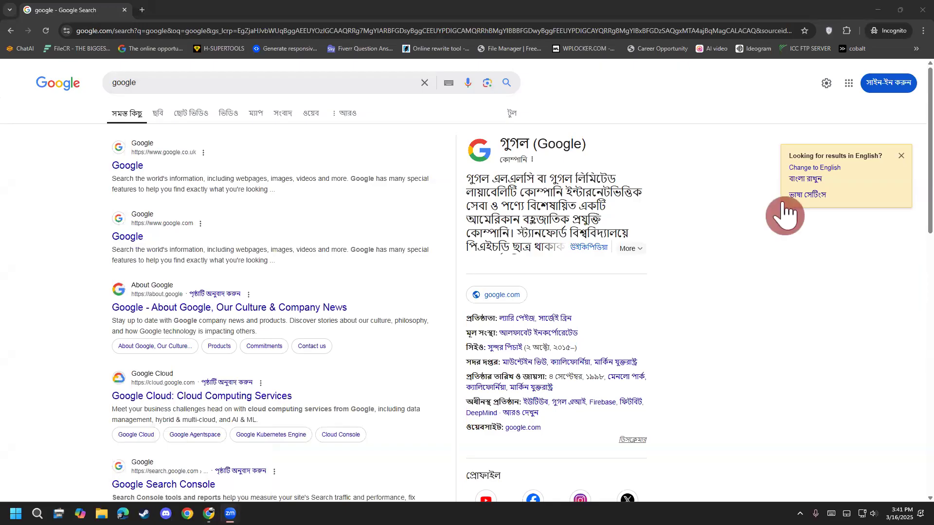
Step: Search for Pinterest with the suggested term "পিন্টারেস্ট" and open the Pinterest login page from the results
{"action": "left_click", "coordinate": [424, 82]}
{"action": "type", "text": "p"}
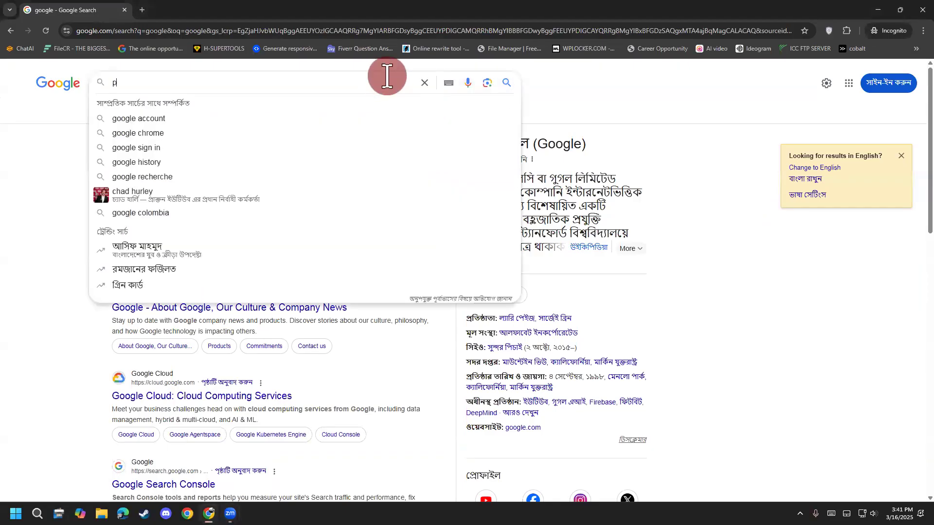
{"action": "type", "text": "interst"}
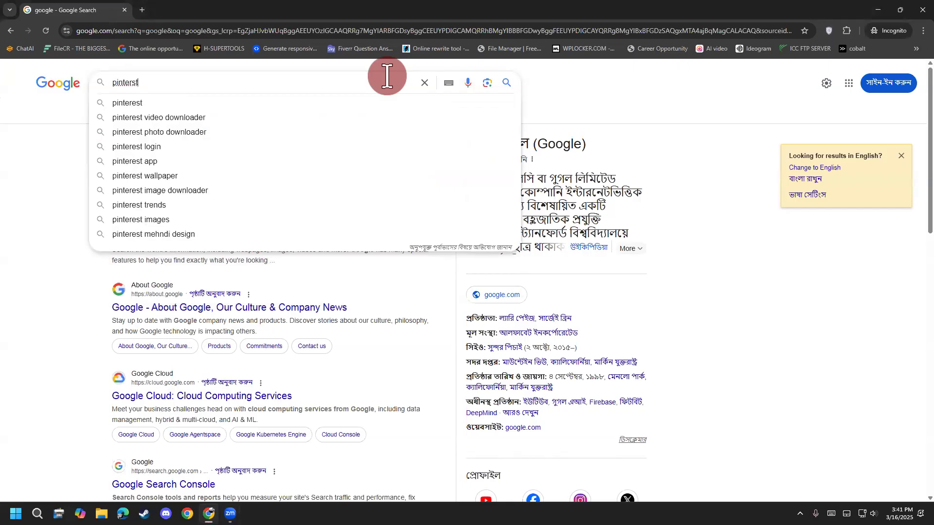
{"action": "key", "text": "BackSpace"}
{"action": "key", "text": "BackSpace"}
{"action": "key", "text": "BackSpace"}
{"action": "key", "text": "Down"}
{"action": "key", "text": "Down"}
{"action": "key", "text": "Down"}
{"action": "key", "text": "Return"}
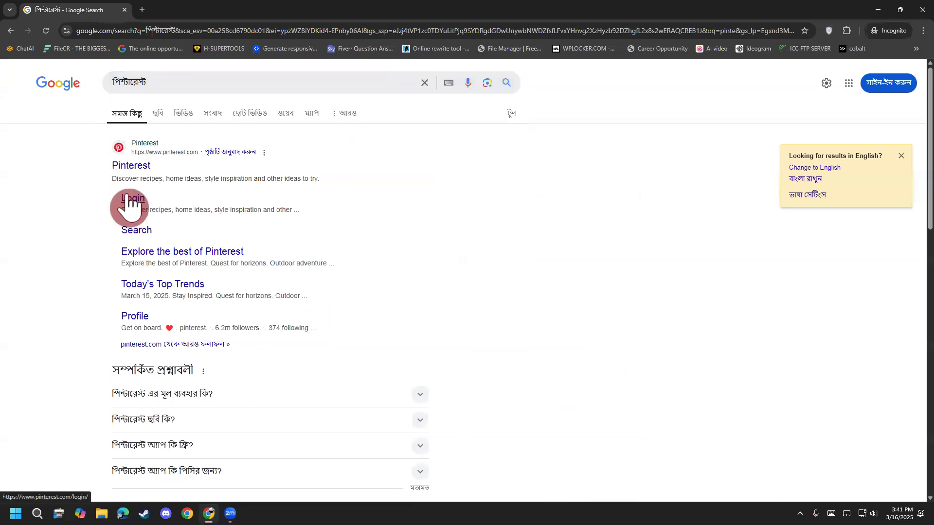
{"action": "left_click", "coordinate": [128, 198]}
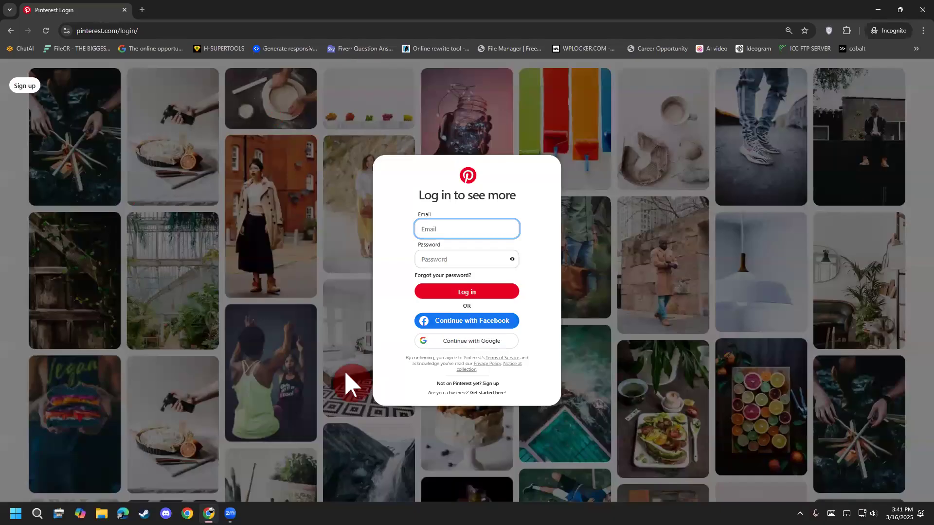
Step: Mark the sign-up link on the Pinterest login form with a red circle, and clear the annotation
{"action": "key", "text": "ctrl+plus"}
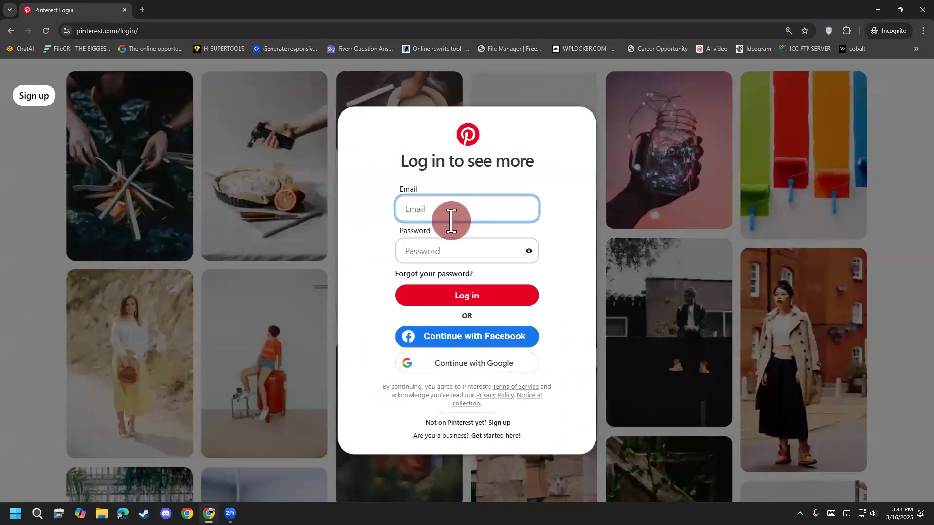
{"action": "key", "text": "ctrl+minus"}
{"action": "key", "text": "ctrl+minus"}
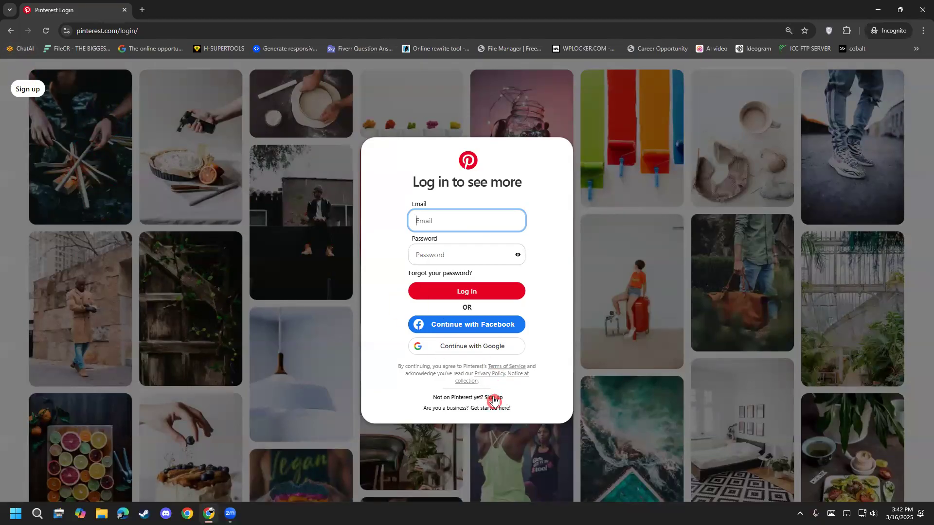
{"action": "left_click", "coordinate": [562, 72]}
{"action": "mouse_move", "coordinate": [525, 408]}
{"action": "left_mouse_down"}
{"action": "mouse_move", "coordinate": [485, 400]}
{"action": "mouse_move", "coordinate": [501, 388]}
{"action": "mouse_move", "coordinate": [498, 403]}
{"action": "mouse_move", "coordinate": [540, 359]}
{"action": "left_mouse_up"}
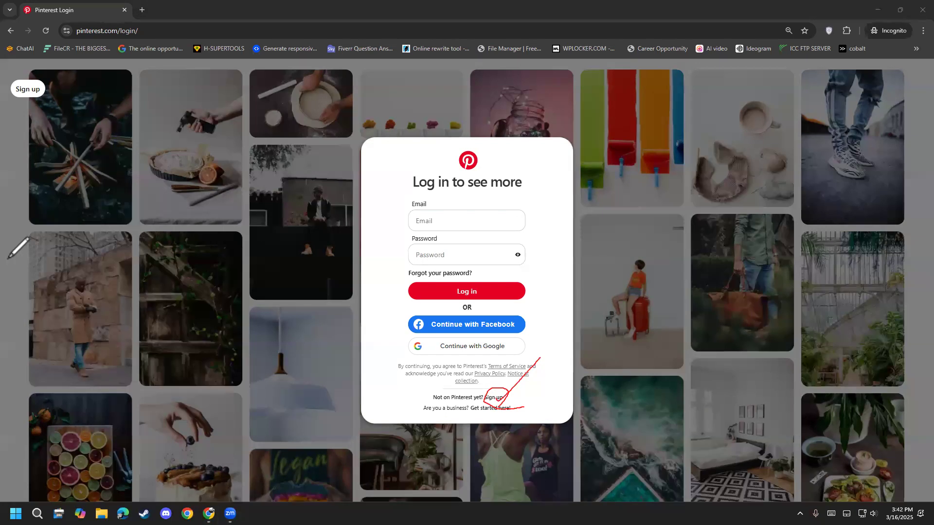
{"action": "left_click", "coordinate": [40, 358]}
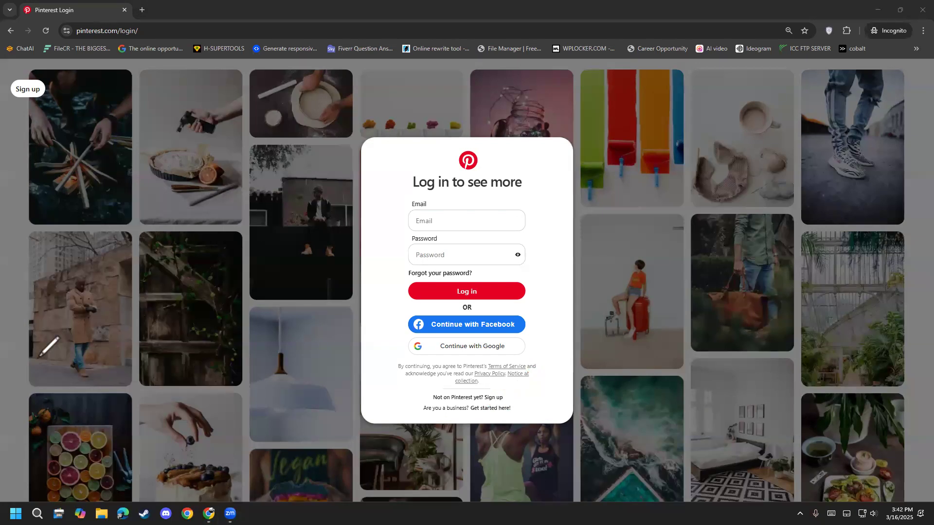
Step: Switch from the login form to Pinterest sign-up and choose to continue with email
{"action": "left_click", "coordinate": [492, 397]}
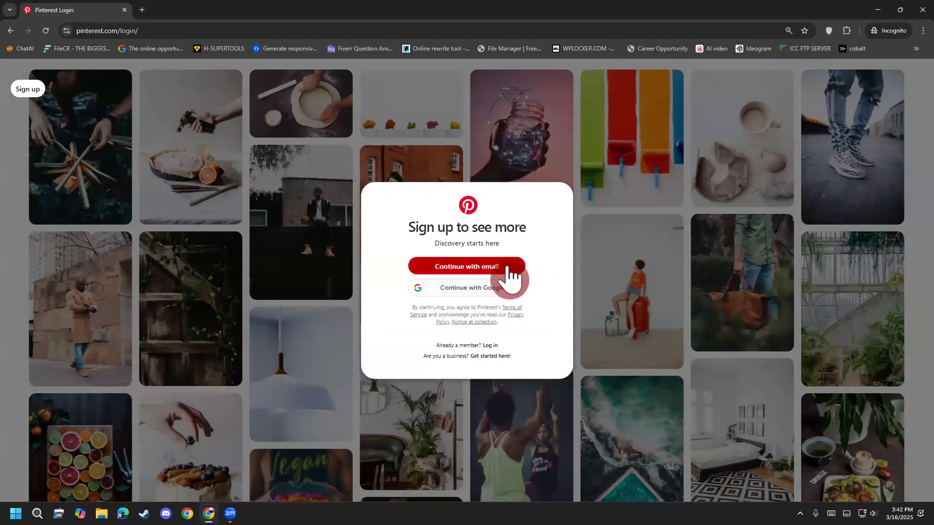
{"action": "left_click", "coordinate": [475, 269]}
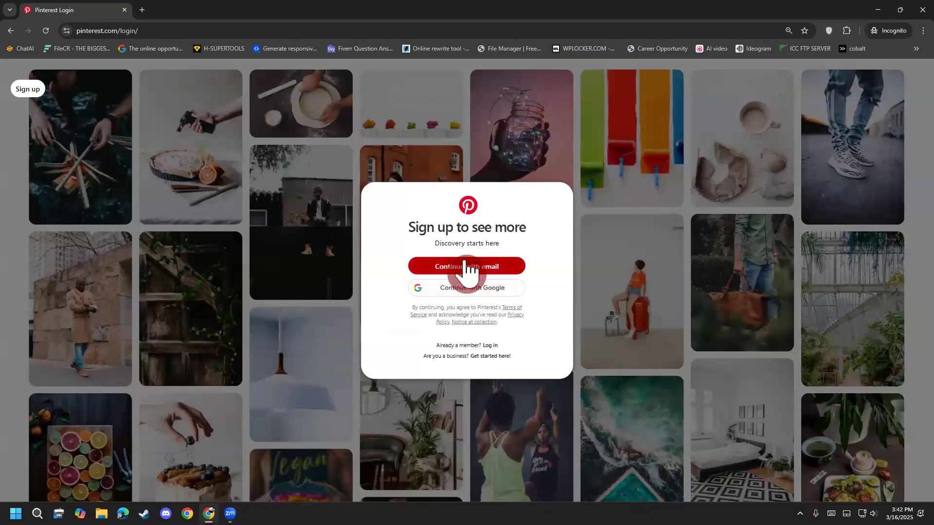
Step: Paste the account e-mail address into the Pinterest sign-up form and enter a new account password
{"action": "left_click", "coordinate": [444, 230]}
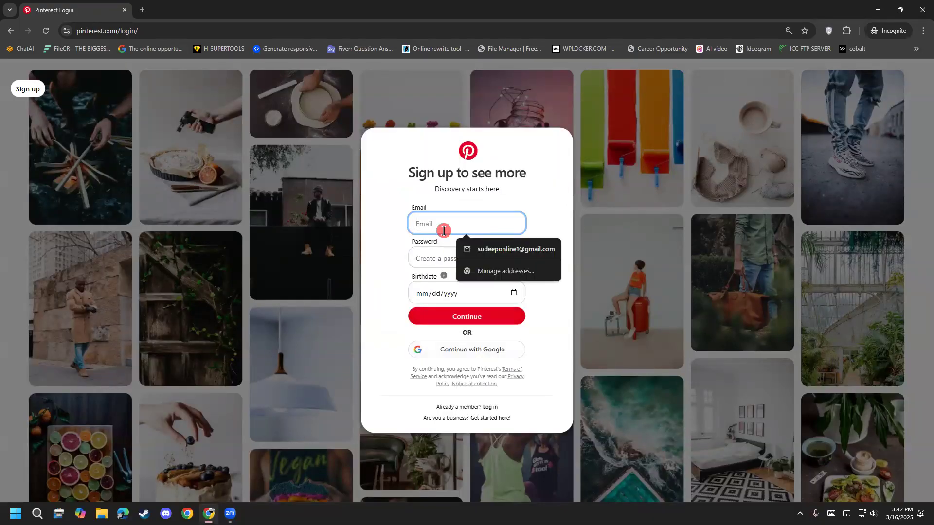
{"action": "key", "text": "ctrl+v"}
{"action": "left_click", "coordinate": [431, 257]}
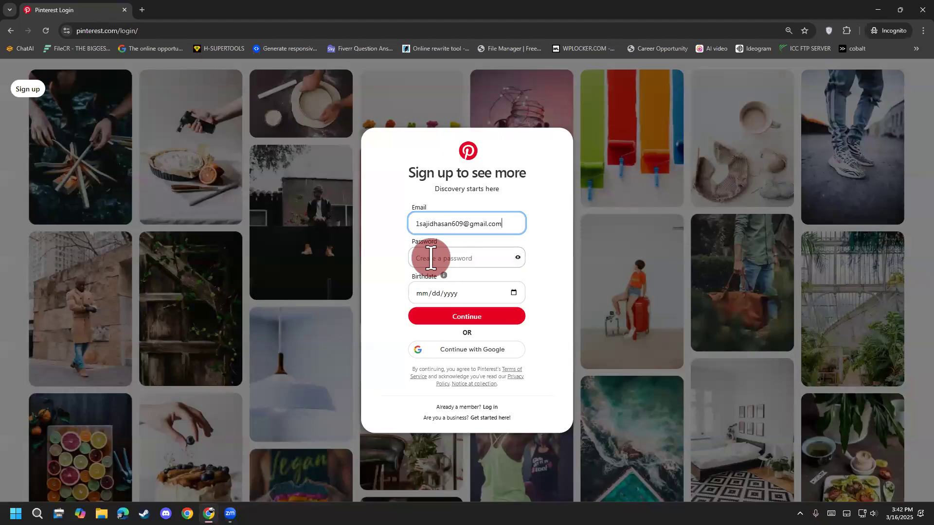
{"action": "left_click", "coordinate": [431, 257]}
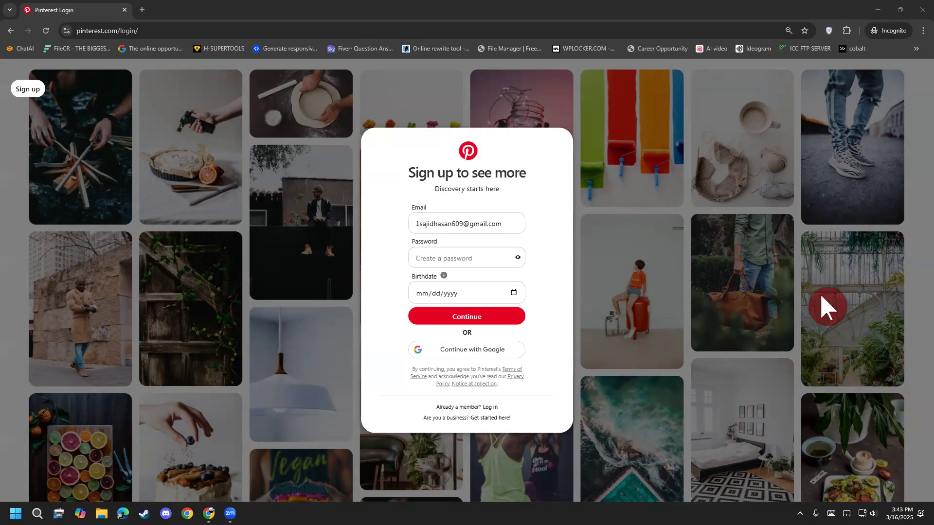
{"action": "left_click", "coordinate": [454, 259]}
{"action": "type", "text": "••••••••••"}
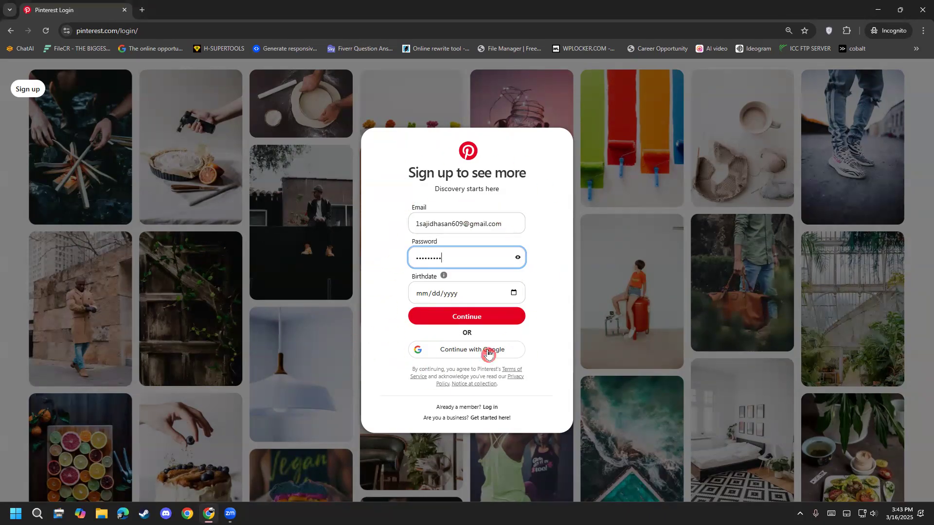
Step: Write red freehand notes above the sign-up form, and clear all drawings
{"action": "mouse_move", "coordinate": [384, 97]}
{"action": "left_mouse_down"}
{"action": "mouse_move", "coordinate": [433, 139]}
{"action": "mouse_move", "coordinate": [432, 118]}
{"action": "left_mouse_up"}
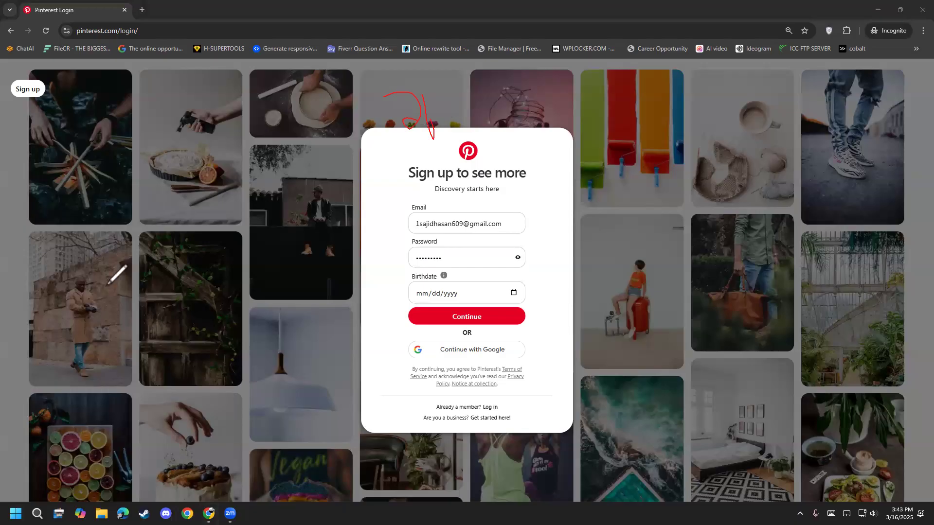
{"action": "mouse_move", "coordinate": [388, 127]}
{"action": "left_mouse_down"}
{"action": "mouse_move", "coordinate": [399, 156]}
{"action": "mouse_move", "coordinate": [435, 161]}
{"action": "left_mouse_up"}
{"action": "mouse_move", "coordinate": [436, 126]}
{"action": "left_mouse_down"}
{"action": "mouse_move", "coordinate": [450, 145]}
{"action": "mouse_move", "coordinate": [506, 118]}
{"action": "mouse_move", "coordinate": [537, 148]}
{"action": "mouse_move", "coordinate": [530, 114]}
{"action": "mouse_move", "coordinate": [543, 144]}
{"action": "left_mouse_up"}
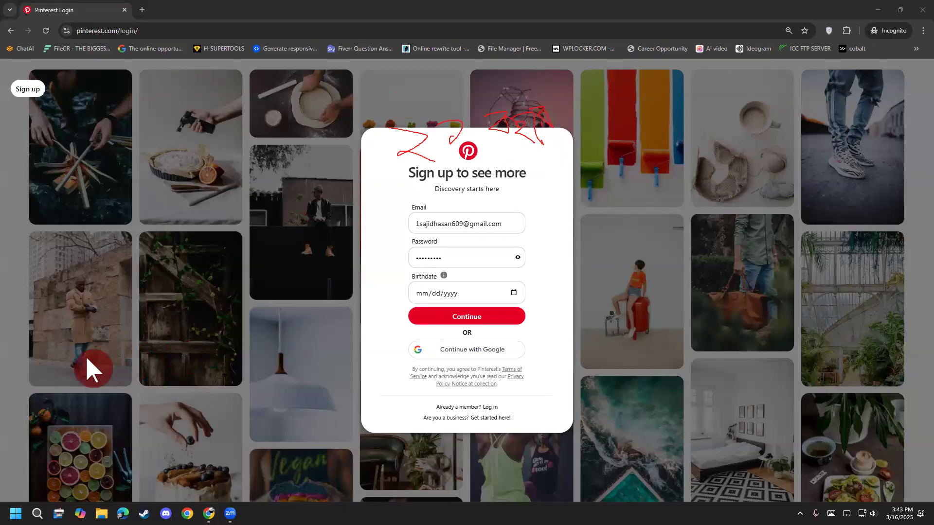
{"action": "right_click", "coordinate": [48, 320]}
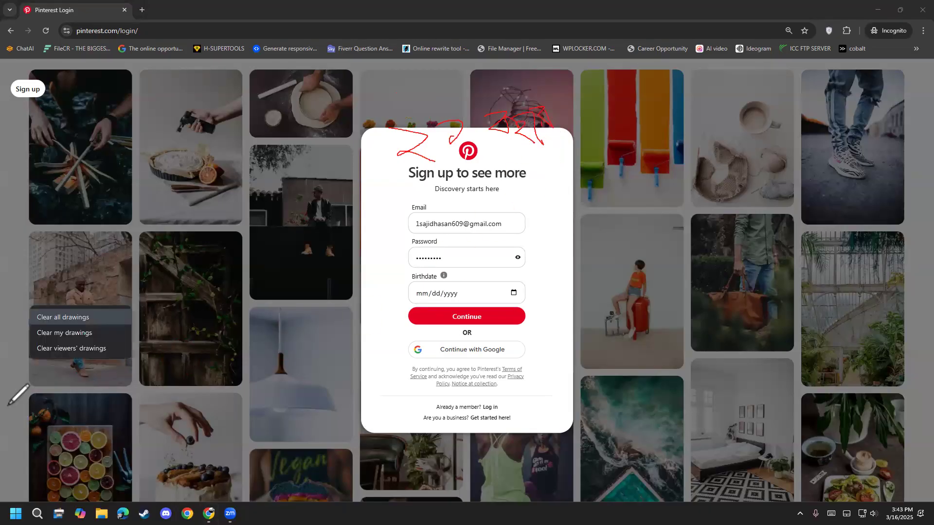
{"action": "left_click", "coordinate": [64, 318]}
Step: Enter a birthdate in the sign-up form, correct its month, and pick a different day from the calendar
{"action": "left_click", "coordinate": [424, 294]}
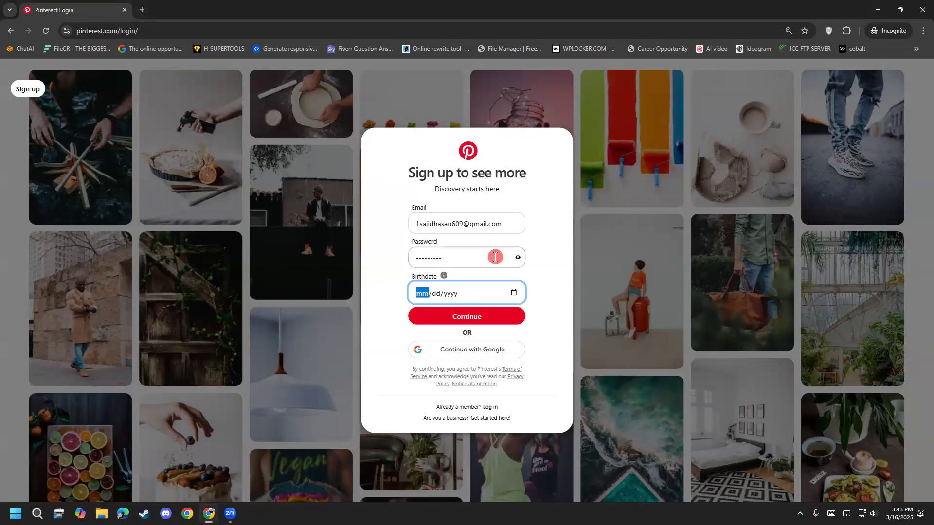
{"action": "type", "text": "09/03/"}
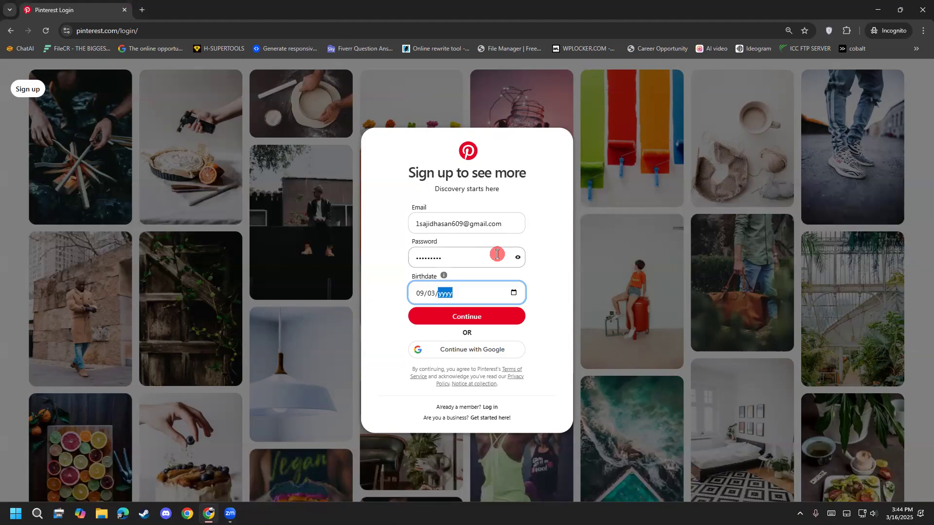
{"action": "type", "text": "2005"}
{"action": "left_click", "coordinate": [419, 295]}
{"action": "type", "text": "2"}
{"action": "left_click", "coordinate": [420, 294]}
{"action": "type", "text": "2"}
{"action": "left_click", "coordinate": [420, 294]}
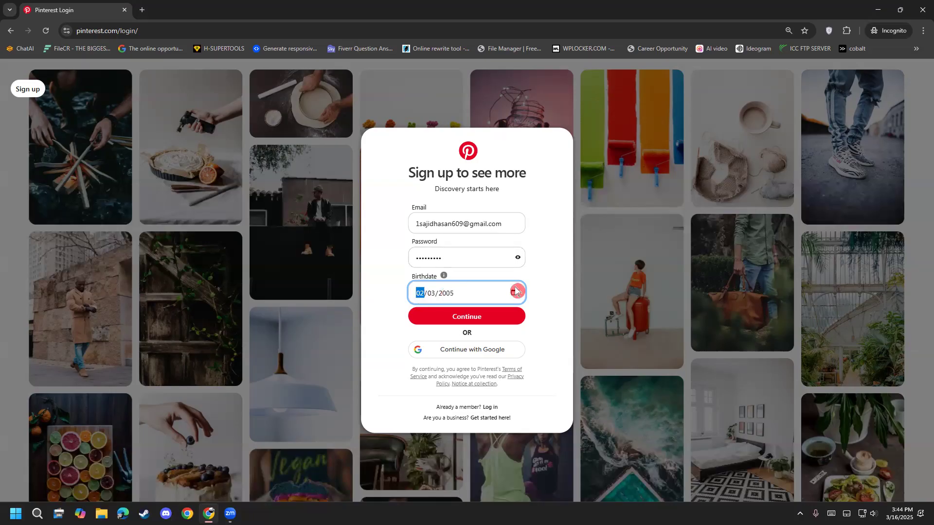
{"action": "left_click", "coordinate": [514, 292]}
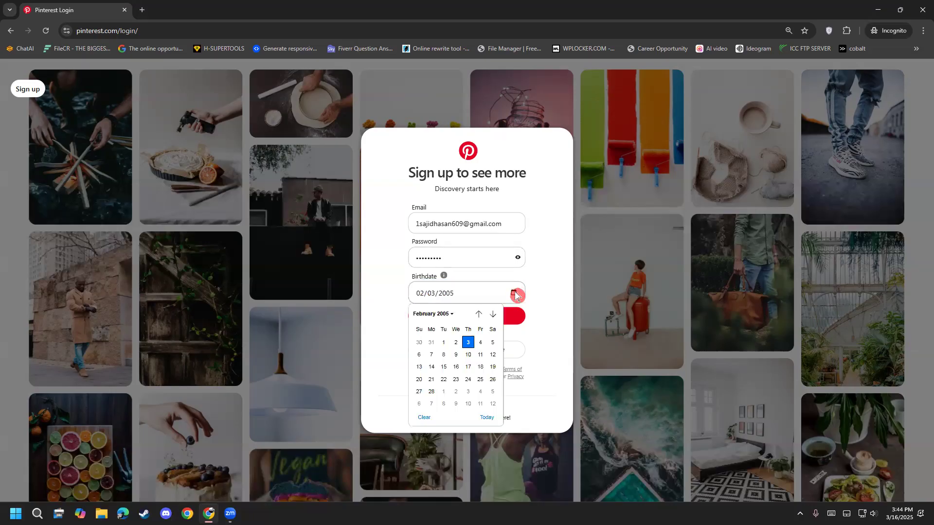
{"action": "left_click", "coordinate": [457, 380]}
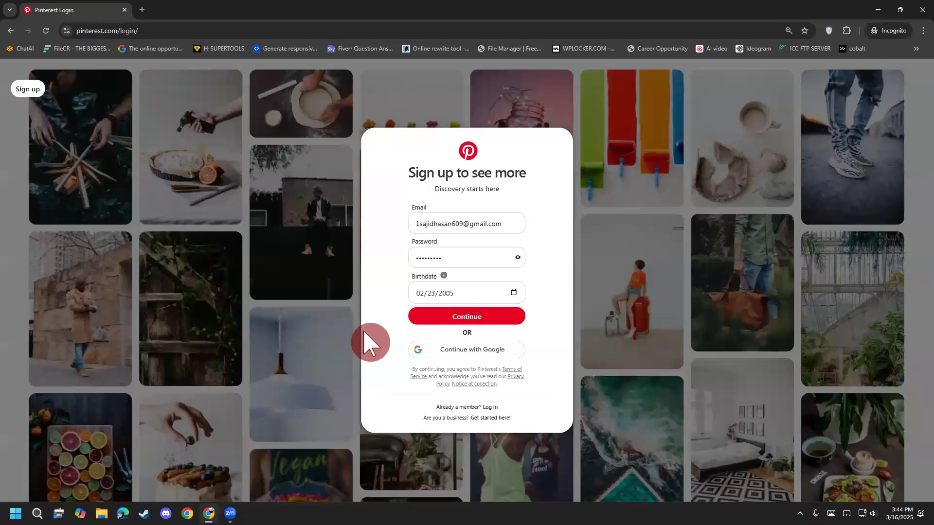
Step: Change the month and year of the birthdate in the sign-up form
{"action": "left_click", "coordinate": [417, 294]}
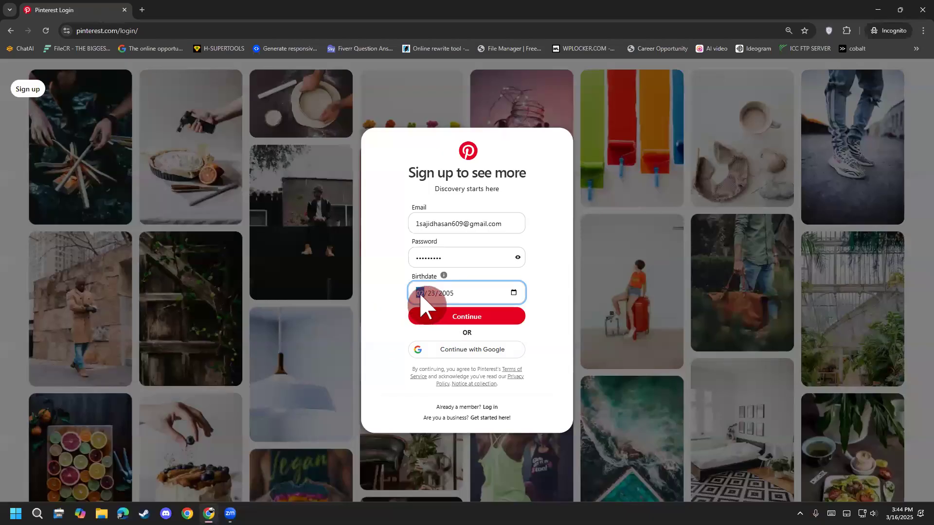
{"action": "type", "text": "3"}
{"action": "left_click", "coordinate": [448, 294]}
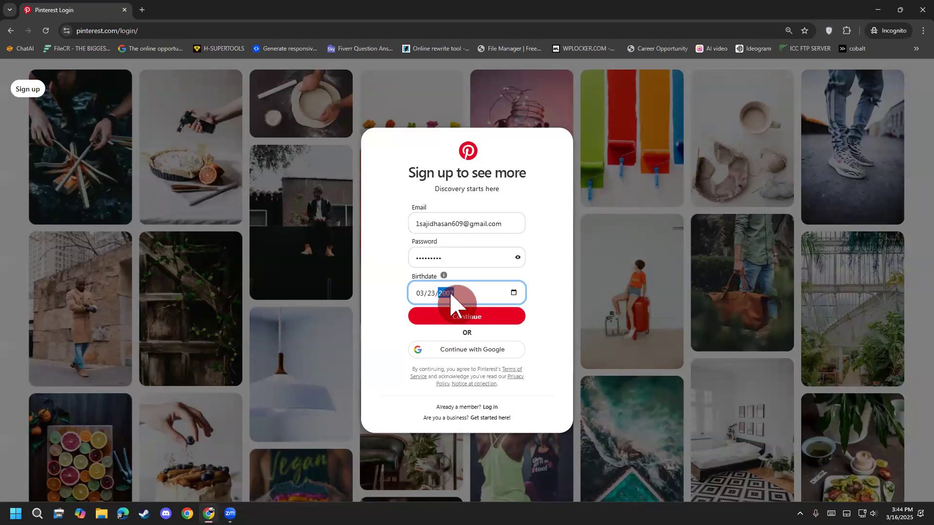
{"action": "type", "text": "200720"}
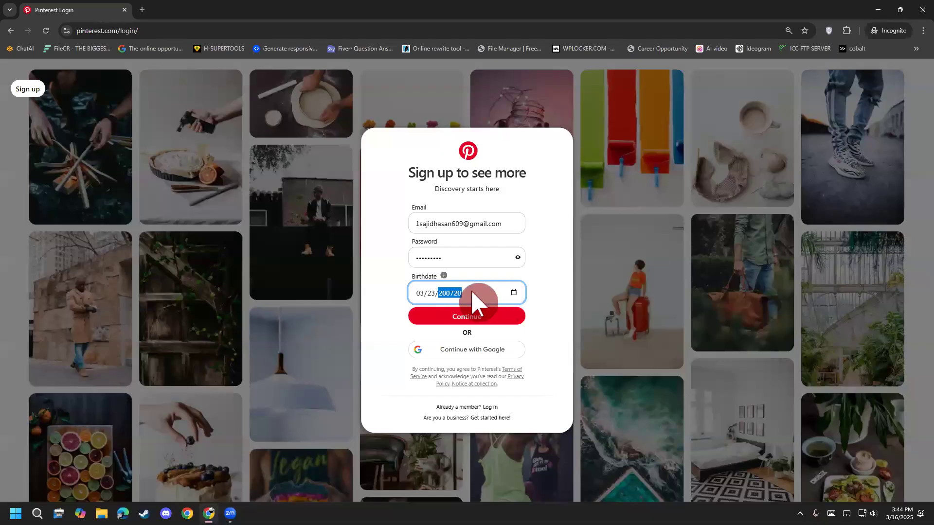
{"action": "key", "text": "BackSpace"}
{"action": "type", "text": "2004"}
{"action": "left_click", "coordinate": [382, 301]}
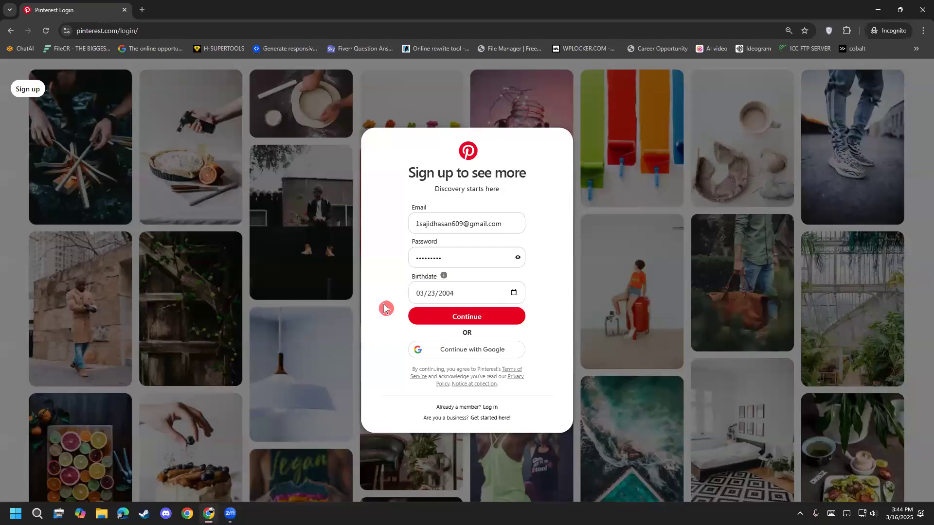
{"action": "scroll", "coordinate": [397, 320], "scroll_direction": "up", "scroll_amount": 5}
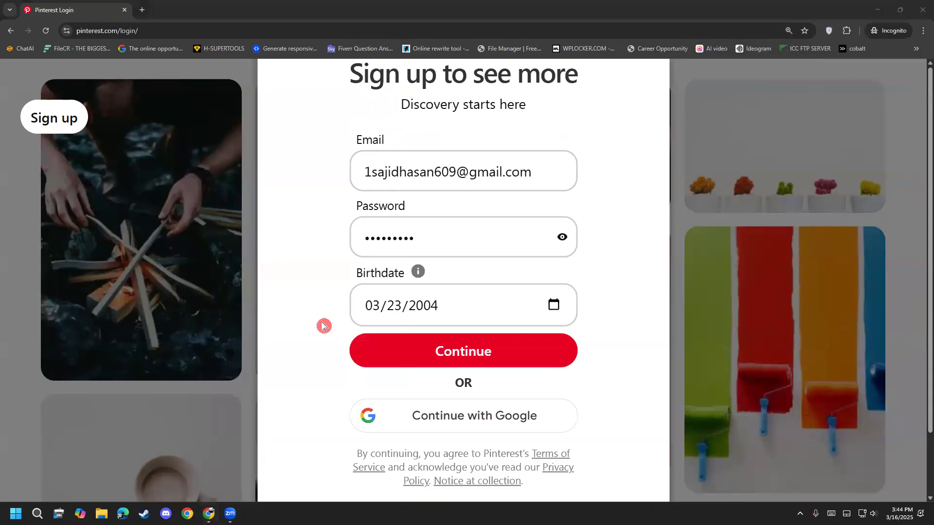
{"action": "left_click", "coordinate": [372, 312]}
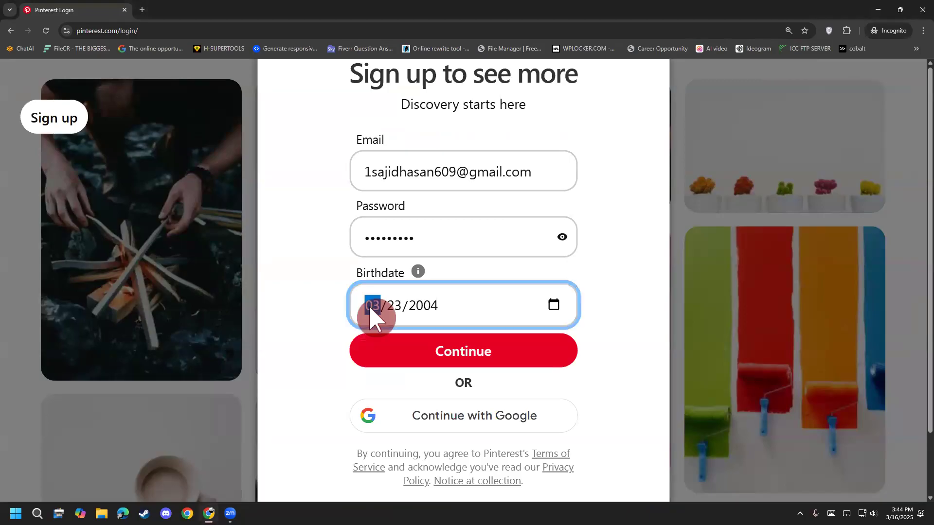
{"action": "type", "text": "9"}
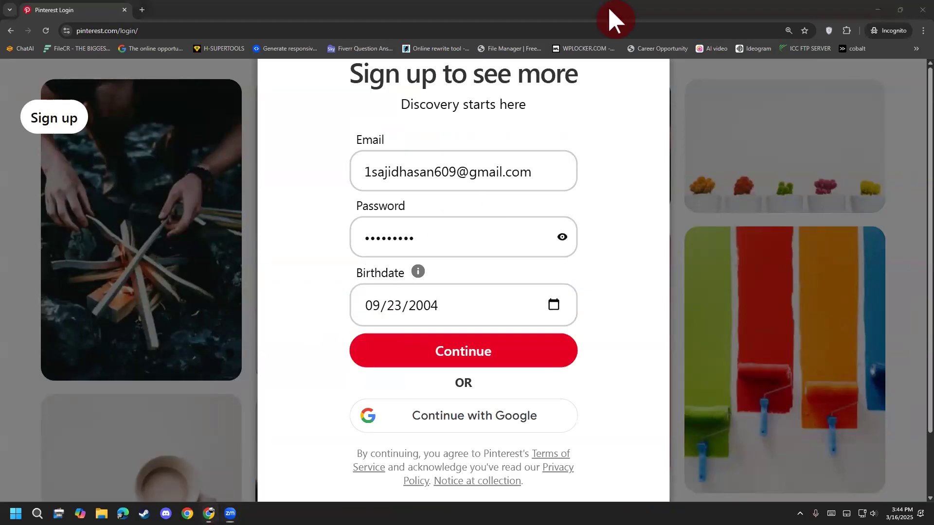
Step: Write red freehand notes beside the form and circle the birthdate field, and clear all drawings
{"action": "mouse_move", "coordinate": [446, 108]}
{"action": "left_mouse_down"}
{"action": "mouse_move", "coordinate": [434, 151]}
{"action": "mouse_move", "coordinate": [479, 153]}
{"action": "left_mouse_up"}
{"action": "mouse_move", "coordinate": [477, 119]}
{"action": "left_mouse_down"}
{"action": "mouse_move", "coordinate": [521, 155]}
{"action": "mouse_move", "coordinate": [517, 141]}
{"action": "left_mouse_up"}
{"action": "mouse_move", "coordinate": [572, 108]}
{"action": "left_mouse_down"}
{"action": "mouse_move", "coordinate": [578, 148]}
{"action": "mouse_move", "coordinate": [566, 112]}
{"action": "mouse_move", "coordinate": [615, 110]}
{"action": "mouse_move", "coordinate": [661, 149]}
{"action": "left_mouse_up"}
{"action": "mouse_move", "coordinate": [572, 103]}
{"action": "left_mouse_down"}
{"action": "mouse_move", "coordinate": [635, 82]}
{"action": "mouse_move", "coordinate": [671, 140]}
{"action": "left_mouse_up"}
{"action": "mouse_move", "coordinate": [636, 93]}
{"action": "left_mouse_down"}
{"action": "mouse_move", "coordinate": [677, 99]}
{"action": "mouse_move", "coordinate": [662, 113]}
{"action": "left_mouse_up"}
{"action": "mouse_move", "coordinate": [608, 227]}
{"action": "left_mouse_down"}
{"action": "mouse_move", "coordinate": [617, 220]}
{"action": "mouse_move", "coordinate": [580, 253]}
{"action": "left_mouse_up"}
{"action": "mouse_move", "coordinate": [584, 179]}
{"action": "left_mouse_down"}
{"action": "mouse_move", "coordinate": [601, 212]}
{"action": "mouse_move", "coordinate": [648, 243]}
{"action": "mouse_move", "coordinate": [654, 222]}
{"action": "mouse_move", "coordinate": [670, 244]}
{"action": "left_mouse_up"}
{"action": "mouse_move", "coordinate": [592, 250]}
{"action": "left_mouse_down"}
{"action": "mouse_move", "coordinate": [540, 281]}
{"action": "mouse_move", "coordinate": [351, 255]}
{"action": "mouse_move", "coordinate": [516, 259]}
{"action": "mouse_move", "coordinate": [532, 273]}
{"action": "left_mouse_up"}
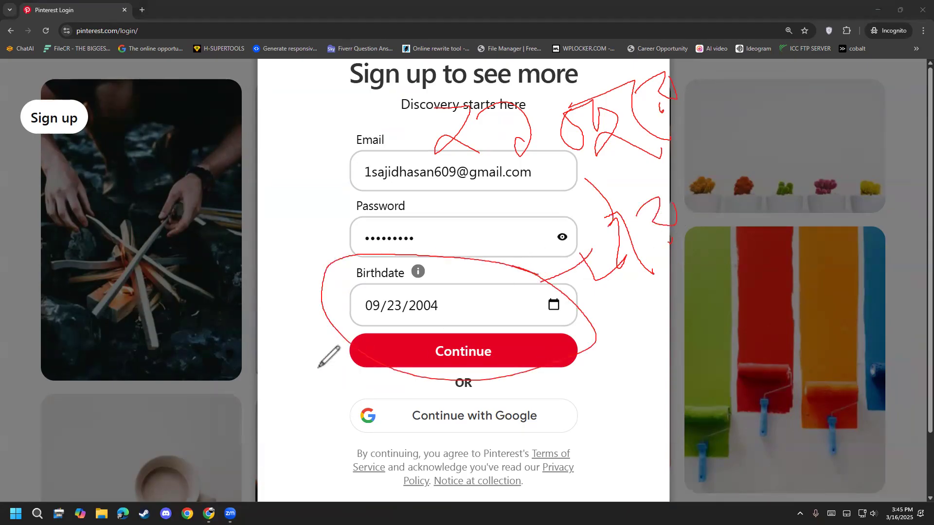
{"action": "right_click", "coordinate": [44, 315]}
{"action": "left_click", "coordinate": [45, 316]}
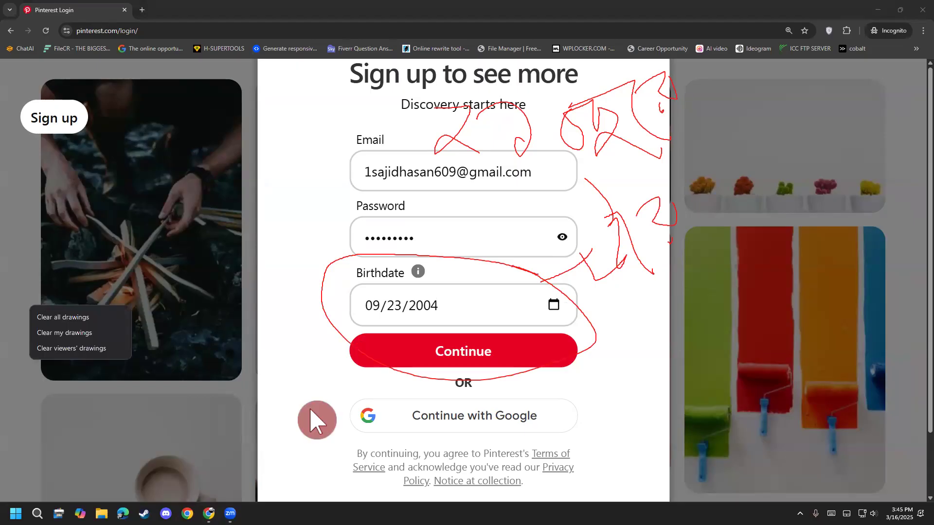
Step: Submit the completed sign-up form and continue from the welcome page to the gender question
{"action": "scroll", "coordinate": [316, 403], "scroll_direction": "down", "scroll_amount": 3}
{"action": "scroll", "coordinate": [317, 403], "scroll_direction": "up", "scroll_amount": 2}
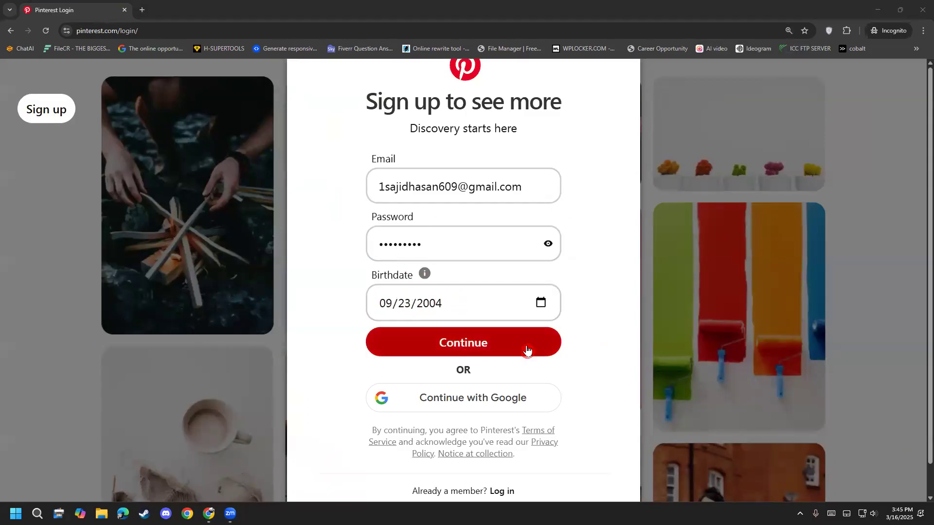
{"action": "left_click", "coordinate": [460, 345]}
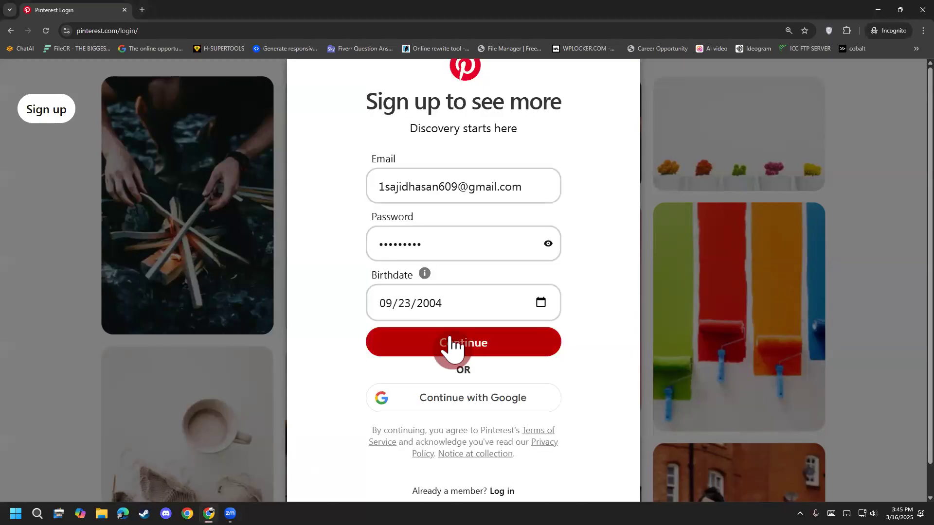
{"action": "left_click", "coordinate": [494, 314]}
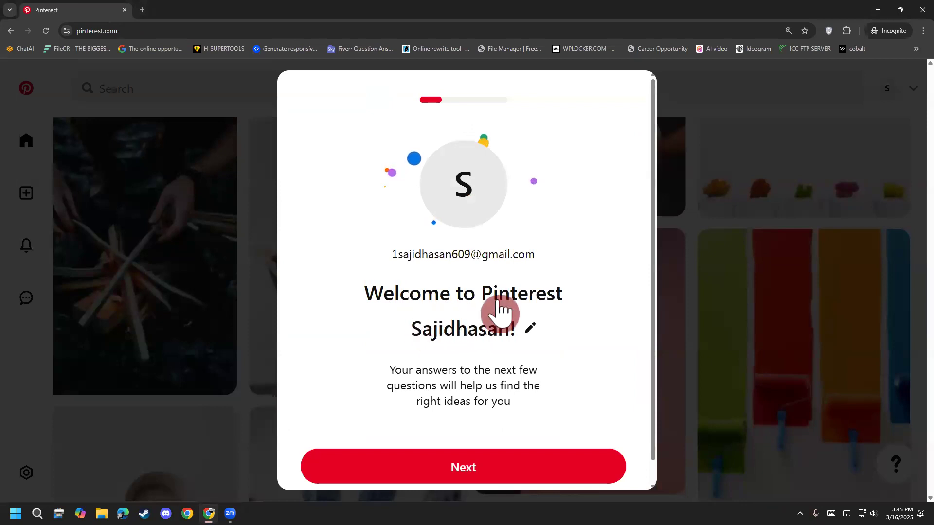
{"action": "left_click", "coordinate": [472, 471]}
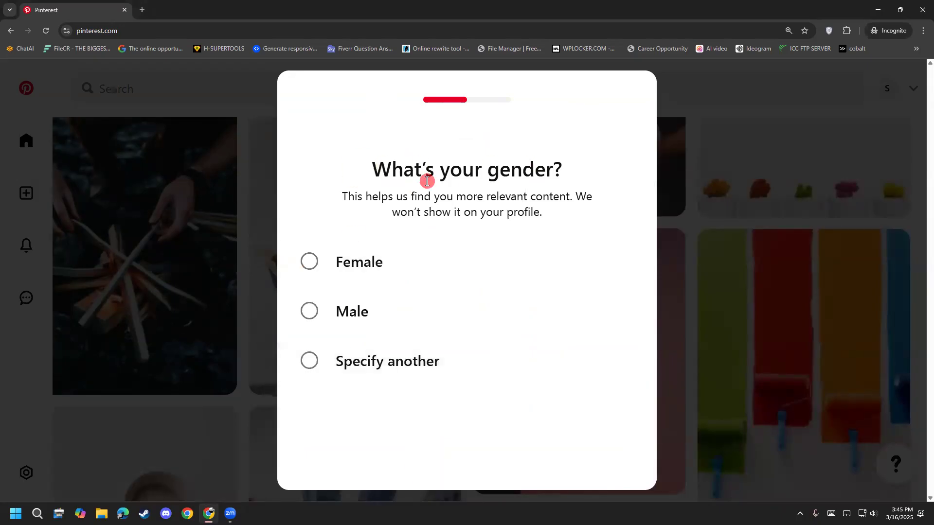
Step: Choose Male as the gender, and accept English (US) and Bangladesh as the language and country
{"action": "left_click_drag", "start_coordinate": [404, 168], "coordinate": [541, 193]}
{"action": "left_click", "coordinate": [541, 193]}
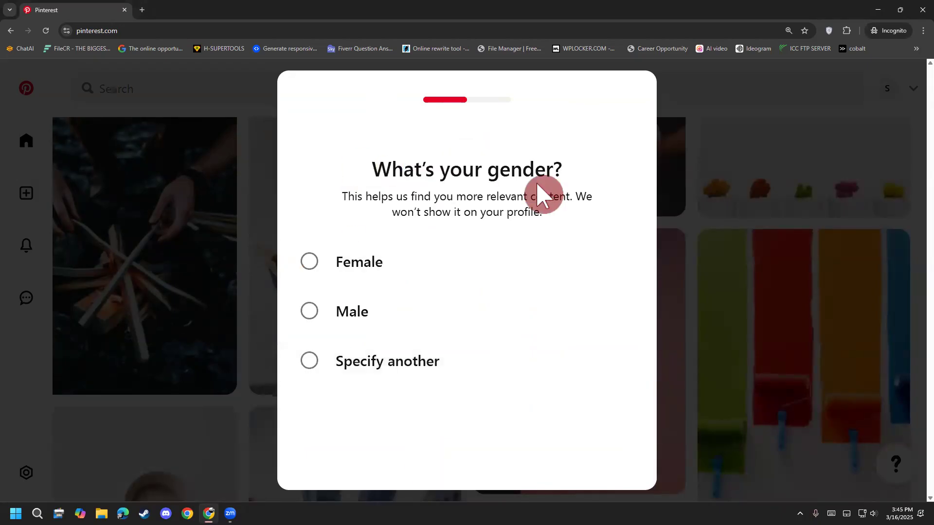
{"action": "left_click", "coordinate": [335, 318]}
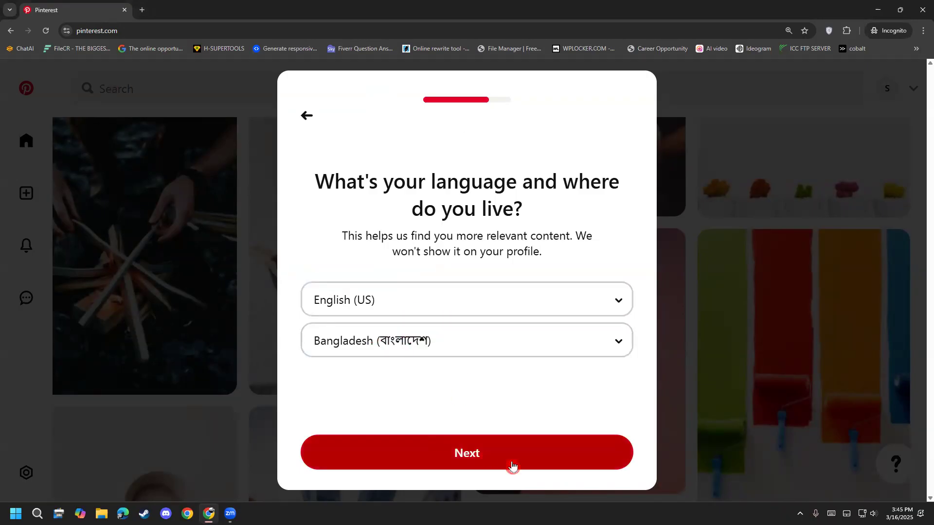
{"action": "left_click", "coordinate": [455, 458]}
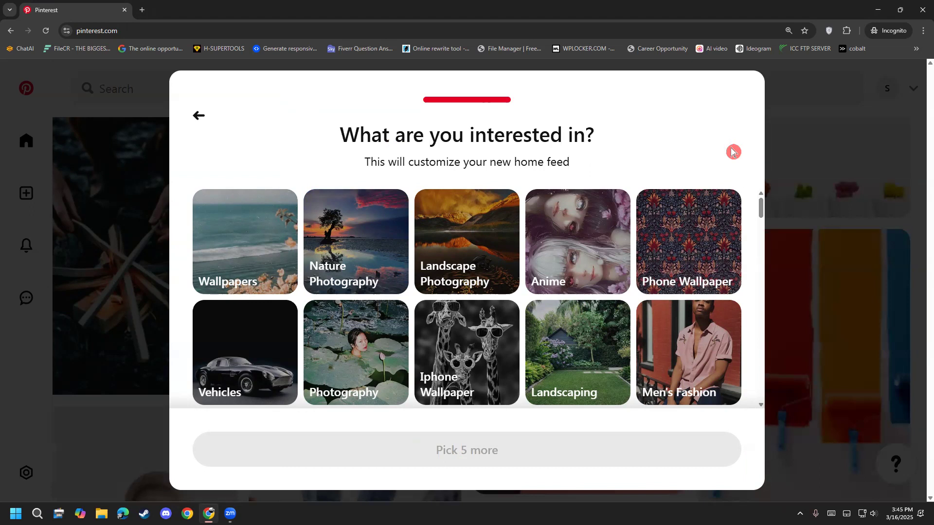
Step: Select Quotes, Design and iPhone as interests for the new home feed
{"action": "scroll", "coordinate": [200, 386], "scroll_direction": "down", "scroll_amount": 3}
{"action": "scroll", "coordinate": [200, 386], "scroll_direction": "down", "scroll_amount": 5}
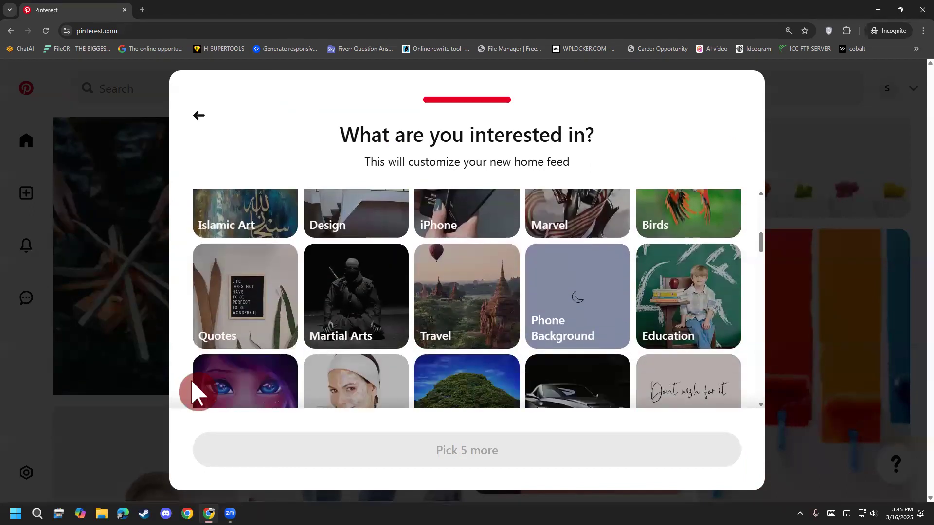
{"action": "scroll", "coordinate": [197, 392], "scroll_direction": "down", "scroll_amount": 2}
{"action": "scroll", "coordinate": [197, 392], "scroll_direction": "up", "scroll_amount": 2}
{"action": "left_click", "coordinate": [208, 340]}
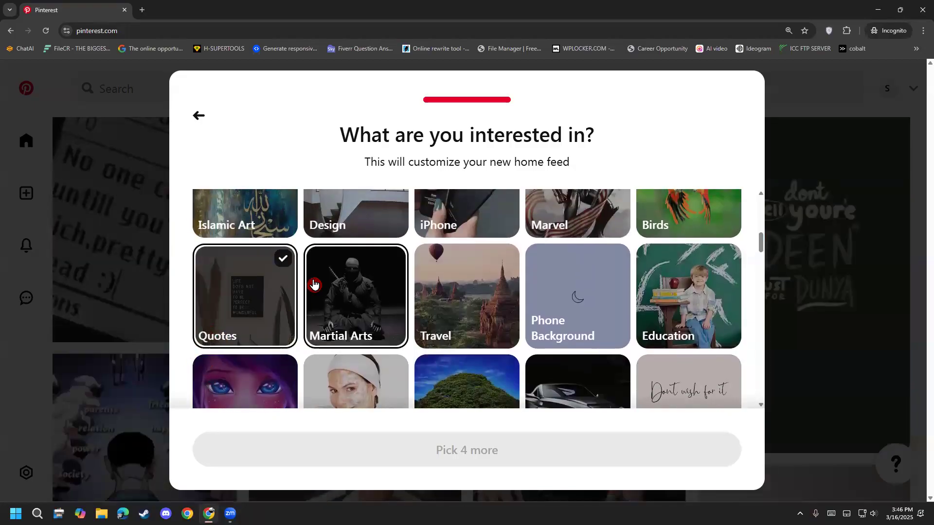
{"action": "scroll", "coordinate": [314, 287], "scroll_direction": "up", "scroll_amount": 1}
{"action": "left_click", "coordinate": [378, 267]}
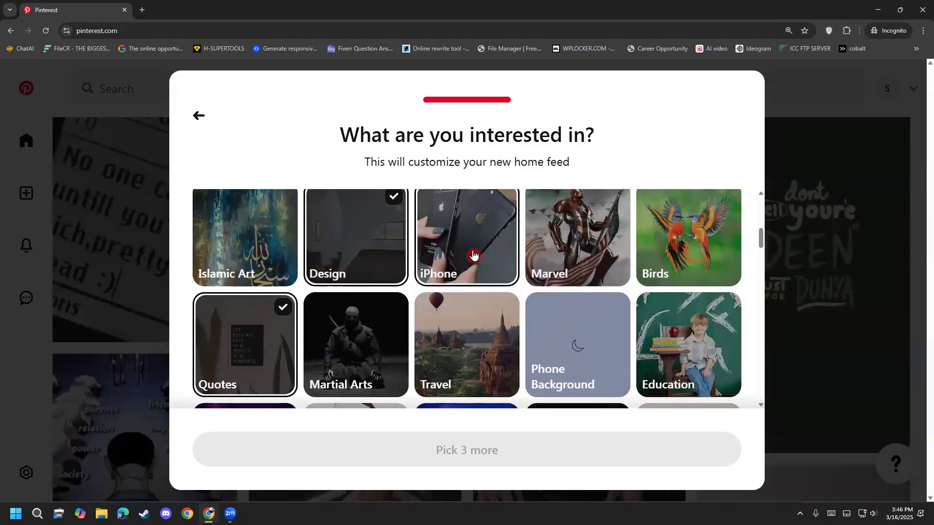
{"action": "left_click", "coordinate": [474, 255]}
Step: Select two more interests from further down the list, including Technology, to complete the five picks
{"action": "scroll", "coordinate": [569, 343], "scroll_direction": "down", "scroll_amount": 2}
{"action": "scroll", "coordinate": [584, 338], "scroll_direction": "down", "scroll_amount": 3}
{"action": "scroll", "coordinate": [663, 327], "scroll_direction": "down", "scroll_amount": 3}
{"action": "scroll", "coordinate": [664, 331], "scroll_direction": "down", "scroll_amount": 3}
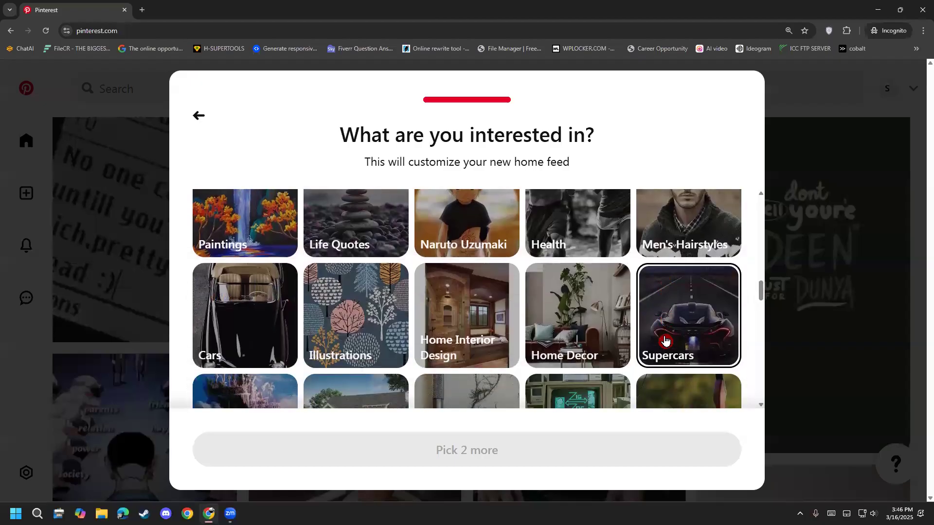
{"action": "scroll", "coordinate": [667, 341], "scroll_direction": "down", "scroll_amount": 4}
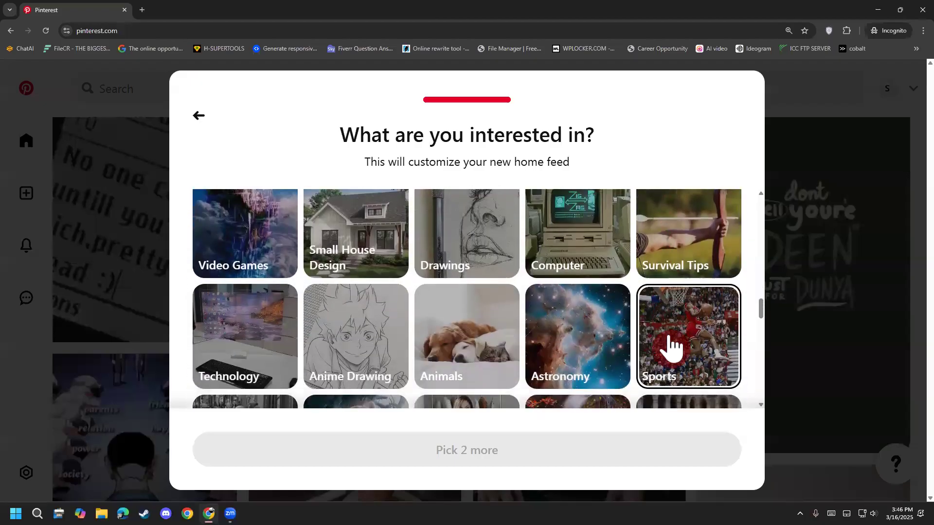
{"action": "scroll", "coordinate": [662, 349], "scroll_direction": "up", "scroll_amount": 2}
{"action": "left_click", "coordinate": [594, 302]}
{"action": "scroll", "coordinate": [643, 317], "scroll_direction": "down", "scroll_amount": 3}
{"action": "scroll", "coordinate": [642, 318], "scroll_direction": "down", "scroll_amount": 2}
{"action": "left_click", "coordinate": [243, 222]}
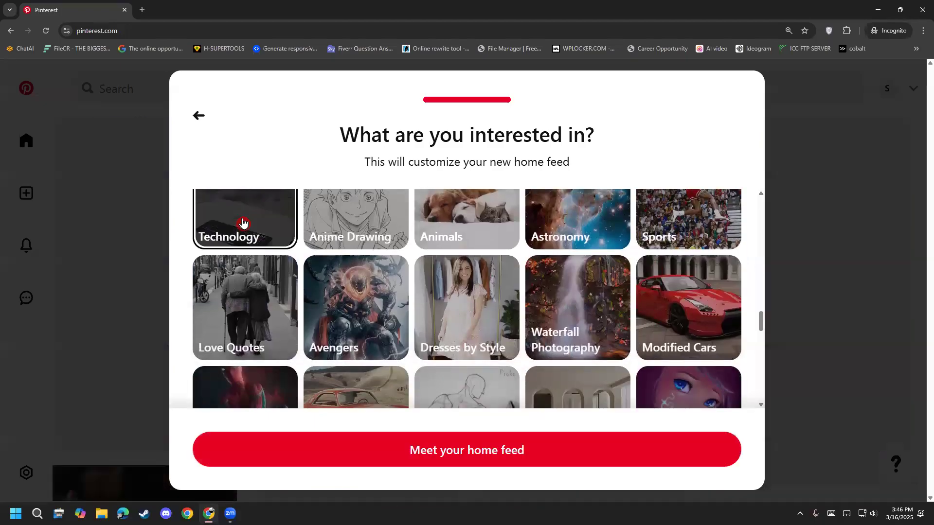
Step: Finish the interest selection, continue to the new home feed and glance through its Pins
{"action": "scroll", "coordinate": [614, 367], "scroll_direction": "down", "scroll_amount": 8}
{"action": "scroll", "coordinate": [610, 372], "scroll_direction": "down", "scroll_amount": 7}
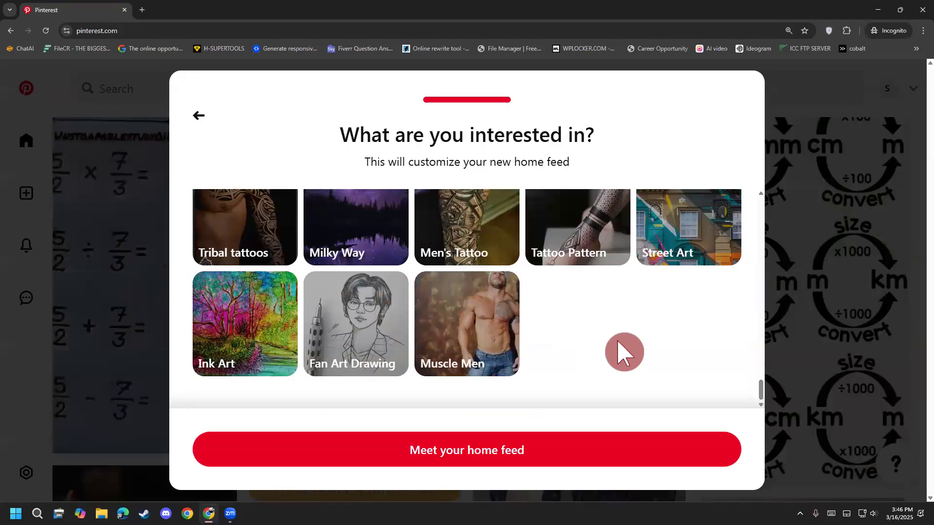
{"action": "left_click", "coordinate": [476, 451]}
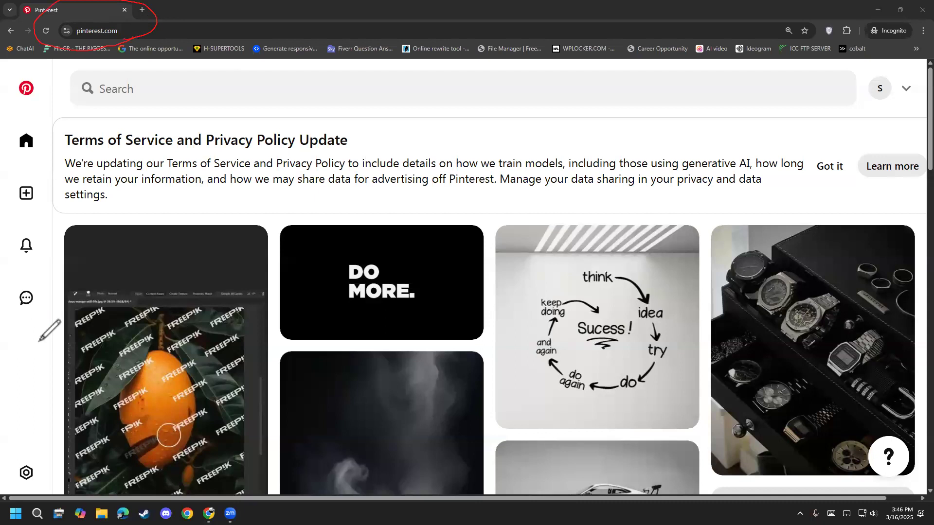
{"action": "scroll", "coordinate": [247, 386], "scroll_direction": "down", "scroll_amount": 5}
{"action": "scroll", "coordinate": [263, 396], "scroll_direction": "up", "scroll_amount": 5}
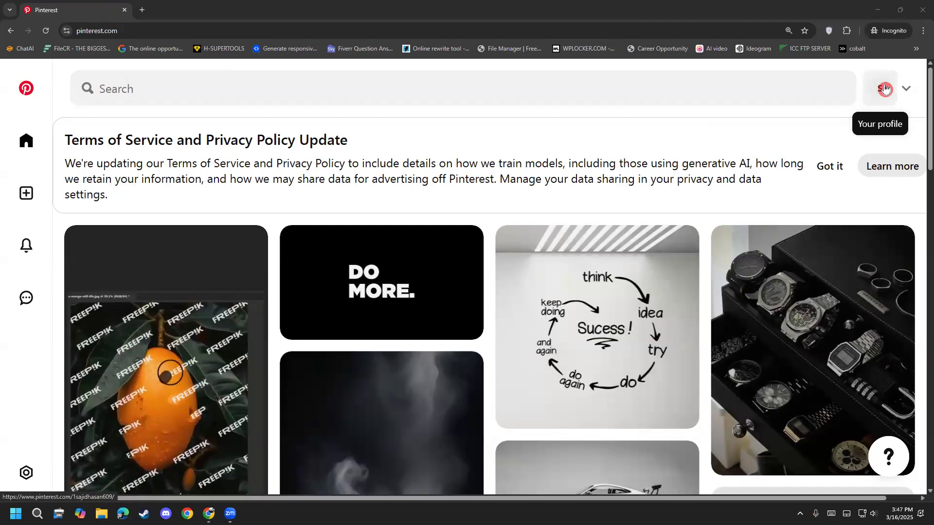
Step: Mark the profile avatar with red circles and arrows, and open the account's saved ideas page
{"action": "mouse_move", "coordinate": [868, 66]}
{"action": "left_mouse_down"}
{"action": "mouse_move", "coordinate": [912, 83]}
{"action": "mouse_move", "coordinate": [900, 110]}
{"action": "mouse_move", "coordinate": [857, 104]}
{"action": "mouse_move", "coordinate": [876, 56]}
{"action": "mouse_move", "coordinate": [855, 98]}
{"action": "mouse_move", "coordinate": [912, 95]}
{"action": "mouse_move", "coordinate": [861, 114]}
{"action": "left_mouse_up"}
{"action": "mouse_move", "coordinate": [906, 55]}
{"action": "left_mouse_down"}
{"action": "mouse_move", "coordinate": [871, 73]}
{"action": "mouse_move", "coordinate": [912, 68]}
{"action": "mouse_move", "coordinate": [866, 125]}
{"action": "left_mouse_up"}
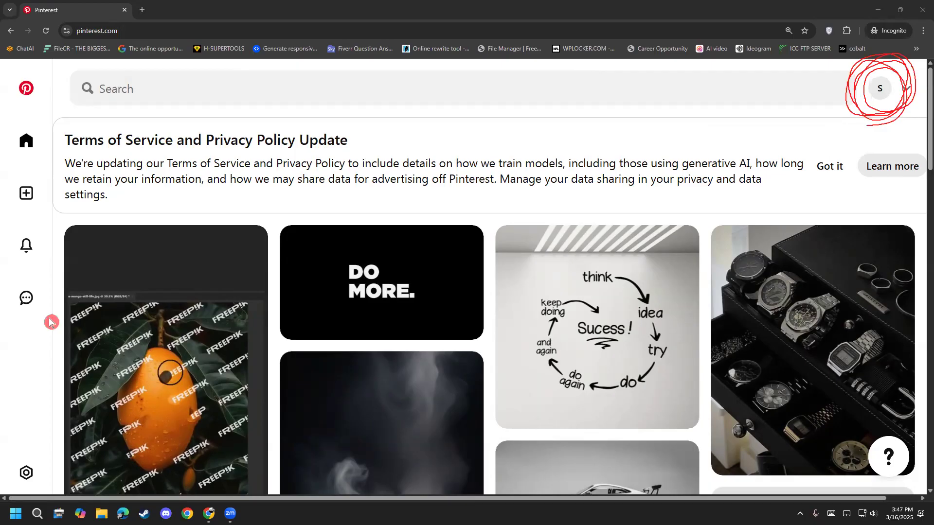
{"action": "left_click_drag", "start_coordinate": [531, 307], "coordinate": [822, 108]}
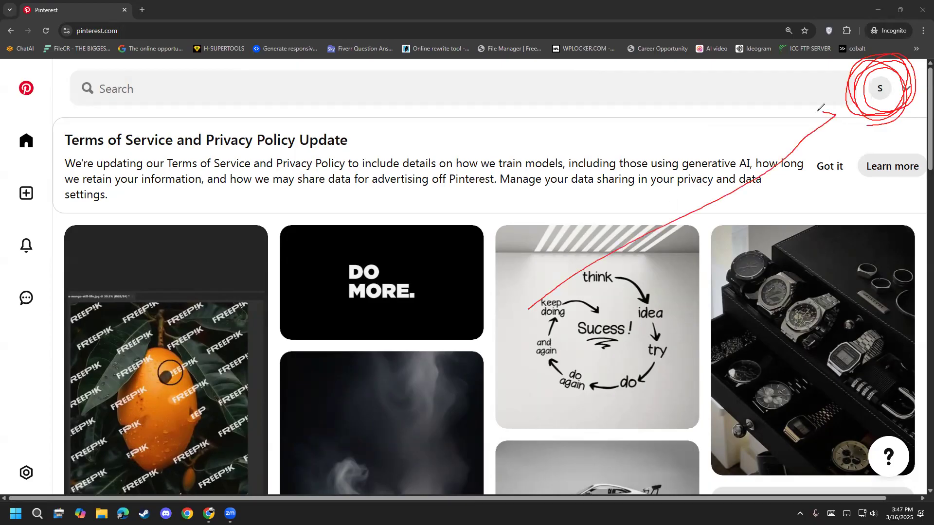
{"action": "left_click_drag", "start_coordinate": [198, 405], "coordinate": [611, 233]}
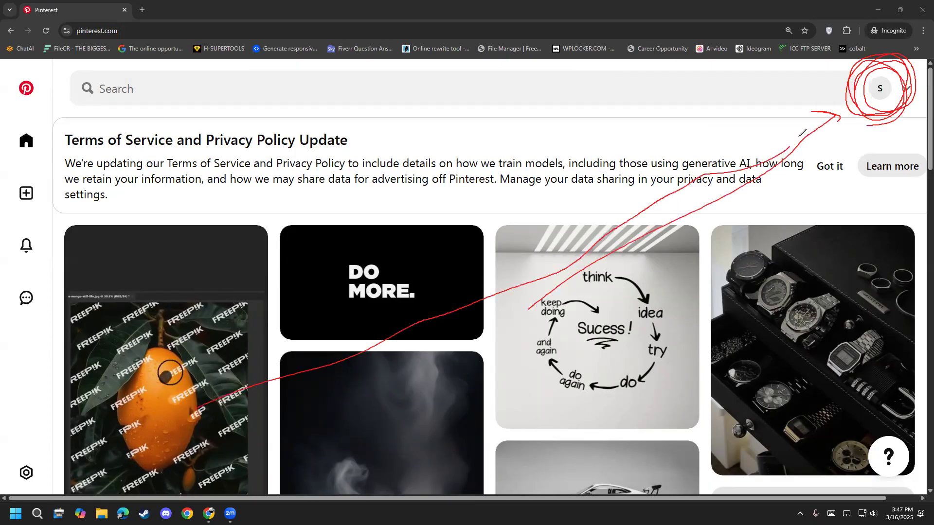
{"action": "mouse_move", "coordinate": [405, 481]}
{"action": "left_mouse_down"}
{"action": "mouse_move", "coordinate": [876, 168]}
{"action": "mouse_move", "coordinate": [849, 150]}
{"action": "left_mouse_up"}
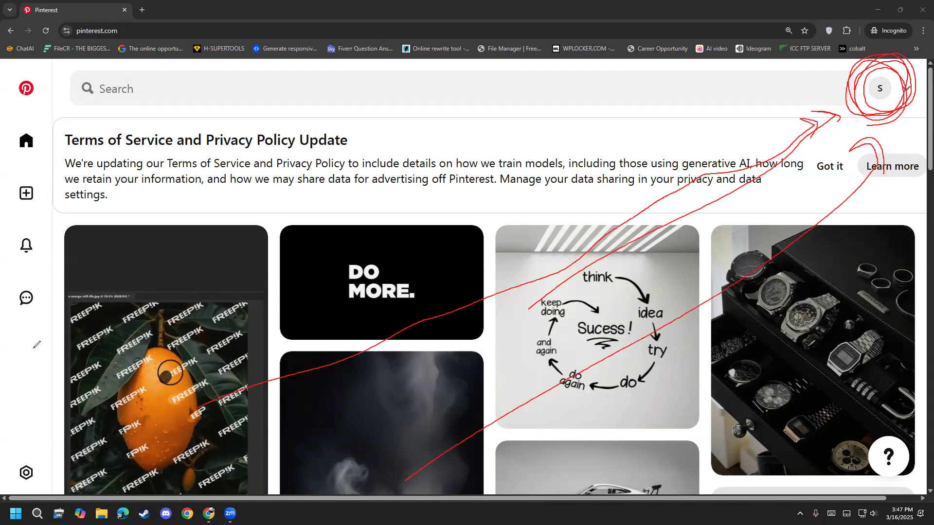
{"action": "left_click", "coordinate": [880, 93]}
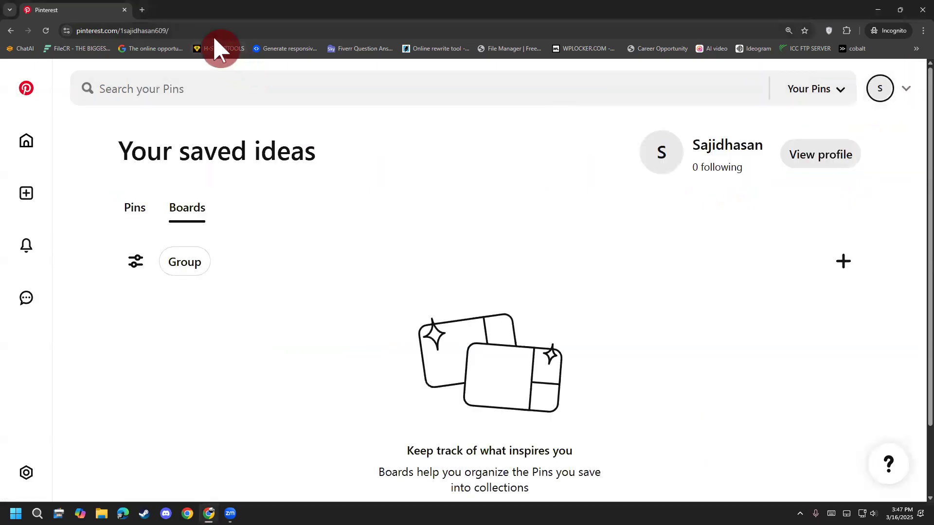
Step: Circle the profile address in red, add an arrow with the circled handwritten label "url", and clear the annotations
{"action": "key", "text": "ctrl+shift+3"}
{"action": "mouse_move", "coordinate": [193, 44]}
{"action": "left_mouse_down"}
{"action": "mouse_move", "coordinate": [180, 54]}
{"action": "mouse_move", "coordinate": [267, 292]}
{"action": "left_mouse_up"}
{"action": "mouse_move", "coordinate": [226, 76]}
{"action": "left_mouse_down"}
{"action": "mouse_move", "coordinate": [177, 55]}
{"action": "mouse_move", "coordinate": [179, 111]}
{"action": "left_mouse_up"}
{"action": "mouse_move", "coordinate": [195, 361]}
{"action": "left_mouse_down"}
{"action": "mouse_move", "coordinate": [241, 378]}
{"action": "mouse_move", "coordinate": [292, 350]}
{"action": "mouse_move", "coordinate": [312, 395]}
{"action": "left_mouse_up"}
{"action": "mouse_move", "coordinate": [326, 426]}
{"action": "left_mouse_down"}
{"action": "mouse_move", "coordinate": [334, 343]}
{"action": "mouse_move", "coordinate": [368, 385]}
{"action": "left_mouse_up"}
{"action": "mouse_move", "coordinate": [205, 507]}
{"action": "left_mouse_down"}
{"action": "mouse_move", "coordinate": [393, 359]}
{"action": "mouse_move", "coordinate": [200, 429]}
{"action": "mouse_move", "coordinate": [349, 451]}
{"action": "left_mouse_up"}
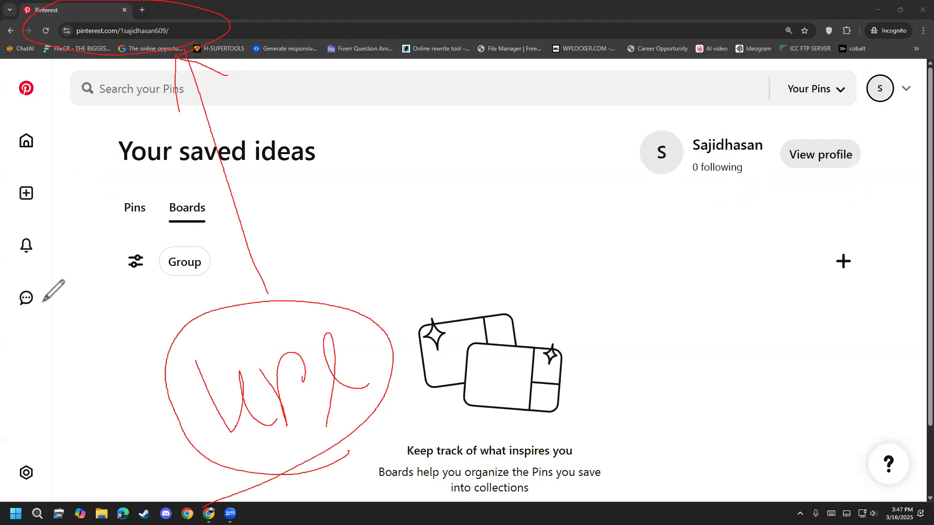
{"action": "left_click", "coordinate": [28, 504]}
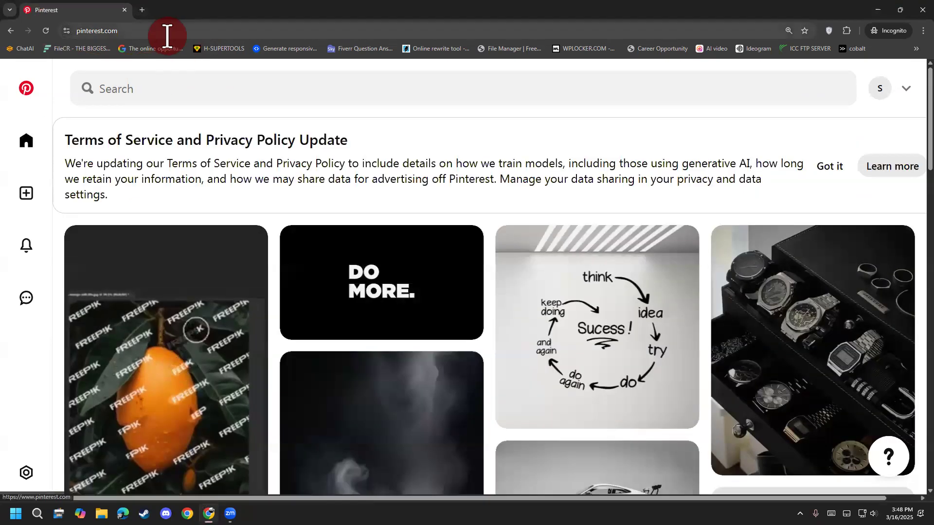
Step: Load the home feed from the base address pinterest.com, reopen the saved ideas page and select its full address
{"action": "left_click", "coordinate": [167, 34]}
{"action": "left_click", "coordinate": [167, 35]}
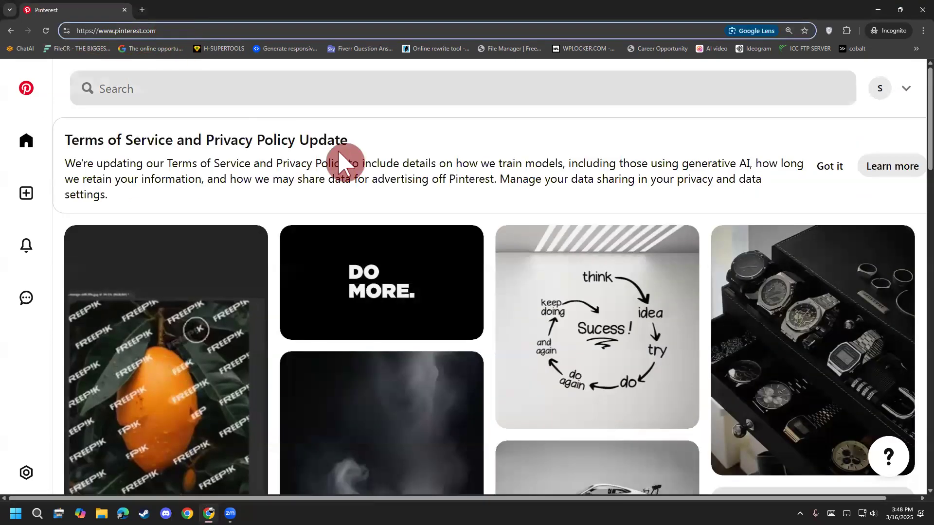
{"action": "left_click", "coordinate": [880, 90]}
{"action": "left_click", "coordinate": [219, 34]}
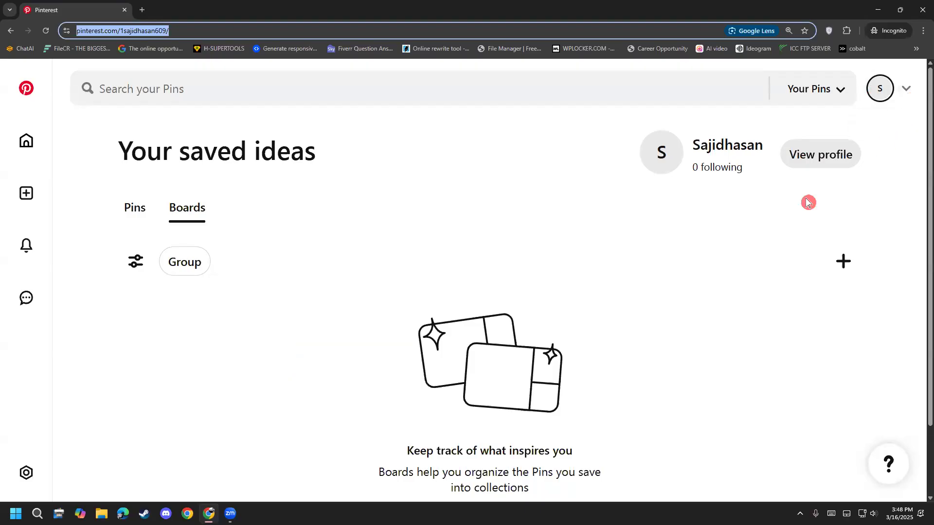
Step: View the public profile, highlight its address up to the username, and look over the profile page
{"action": "left_click", "coordinate": [815, 159]}
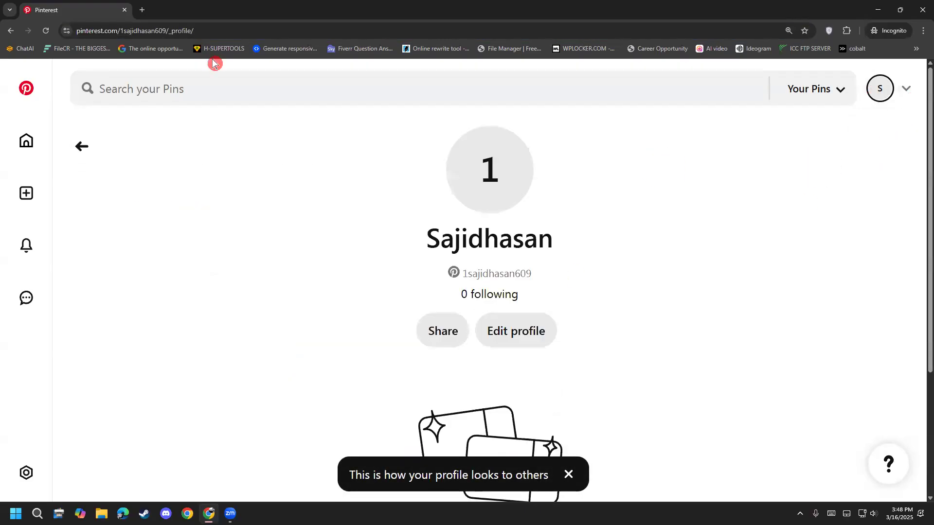
{"action": "left_click", "coordinate": [200, 31]}
{"action": "left_click", "coordinate": [216, 31]}
{"action": "left_click_drag", "start_coordinate": [234, 30], "coordinate": [51, 33]}
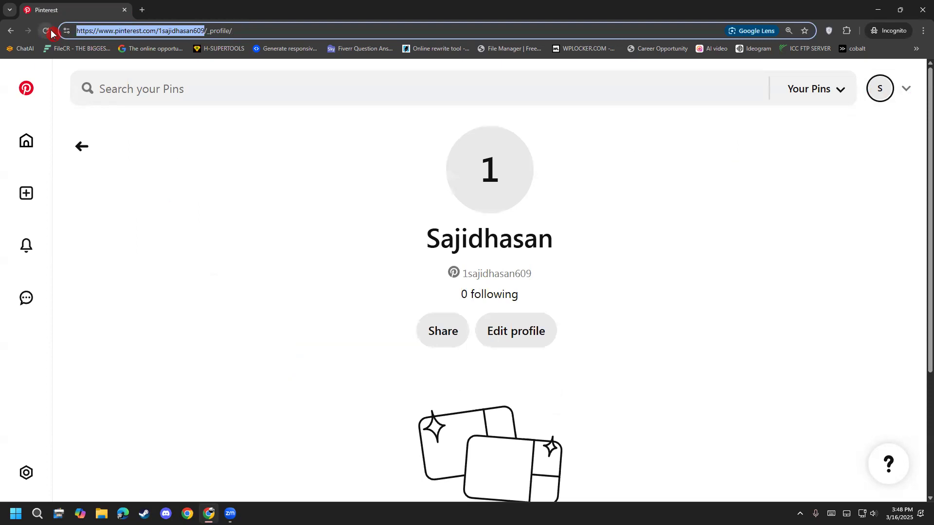
{"action": "left_click", "coordinate": [223, 309]}
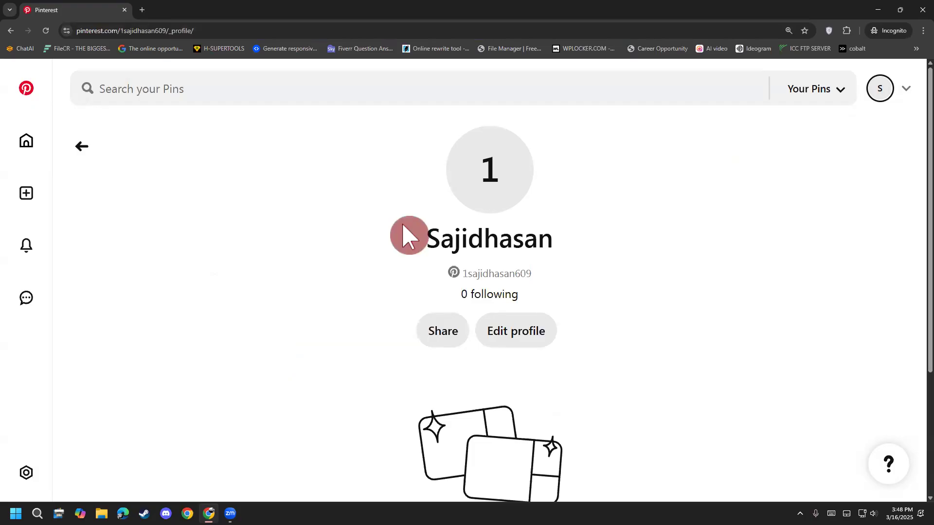
{"action": "scroll", "coordinate": [287, 399], "scroll_direction": "down", "scroll_amount": 3}
{"action": "scroll", "coordinate": [287, 384], "scroll_direction": "up", "scroll_amount": 3}
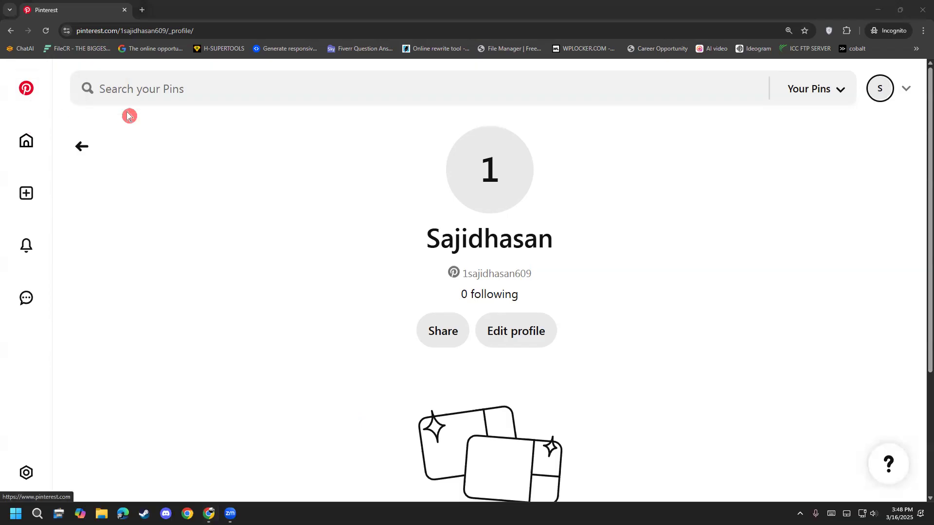
Step: Look through the search scope choices for Pins and the site's additional options, closing both lists
{"action": "left_click", "coordinate": [832, 93]}
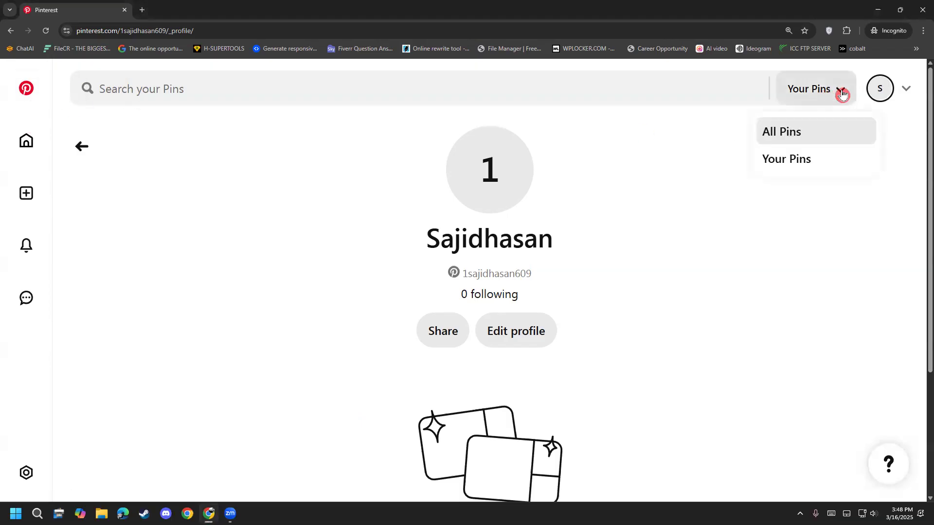
{"action": "left_click", "coordinate": [842, 95]}
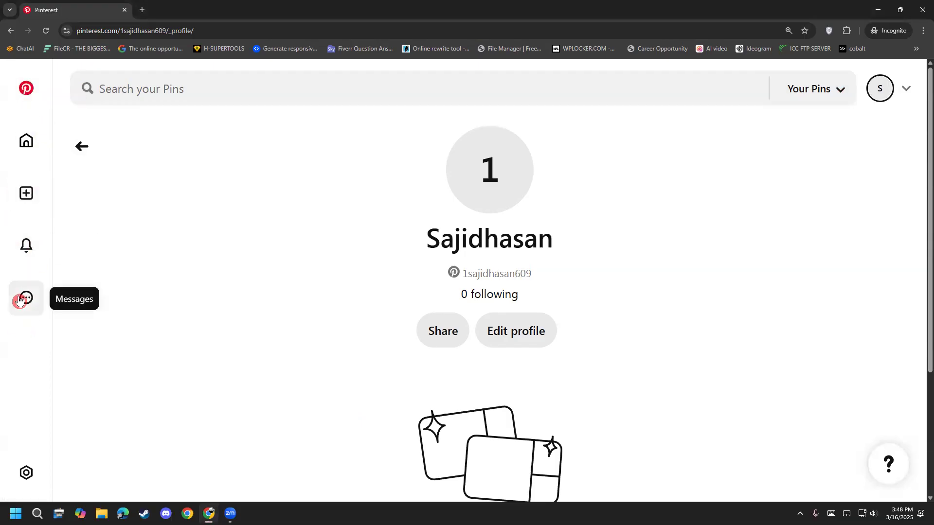
{"action": "left_click", "coordinate": [34, 472]}
{"action": "scroll", "coordinate": [171, 372], "scroll_direction": "down", "scroll_amount": 3}
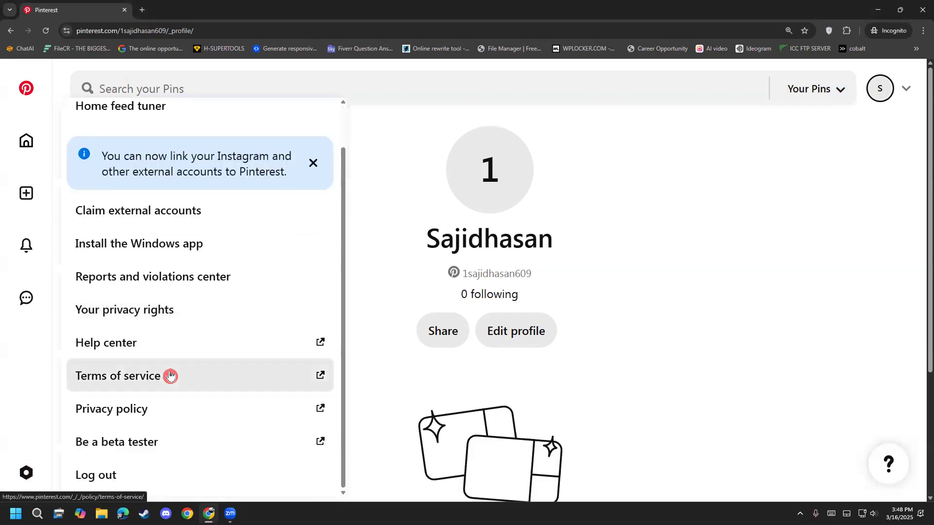
{"action": "left_click", "coordinate": [25, 479]}
{"action": "scroll", "coordinate": [80, 408], "scroll_direction": "up", "scroll_amount": 1}
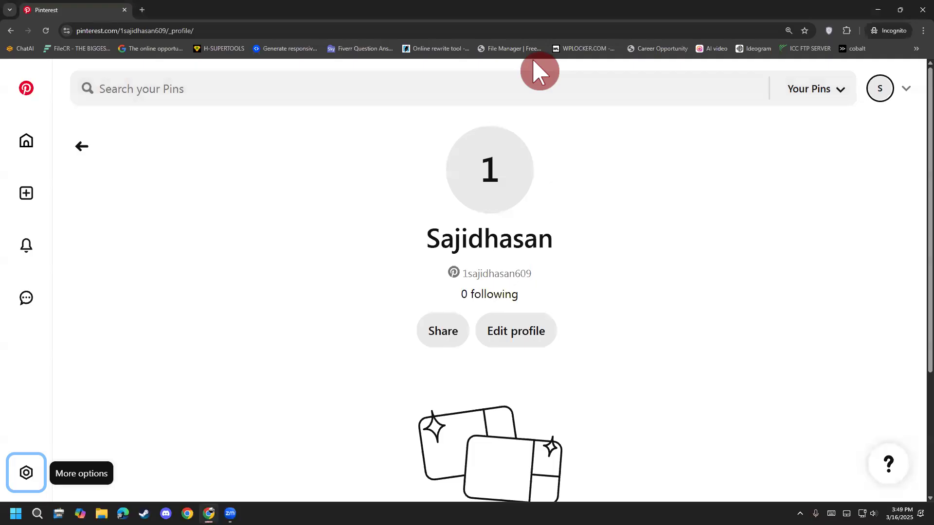
Step: Check the account switching and conversion choices, reopening the public profile from the saved ideas page in between
{"action": "left_click", "coordinate": [904, 92]}
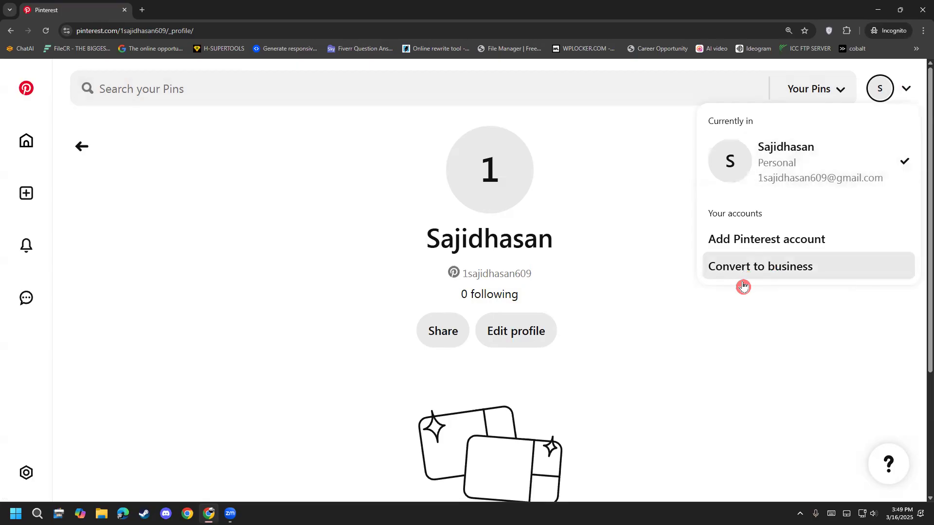
{"action": "left_click", "coordinate": [725, 367]}
{"action": "left_click", "coordinate": [881, 93]}
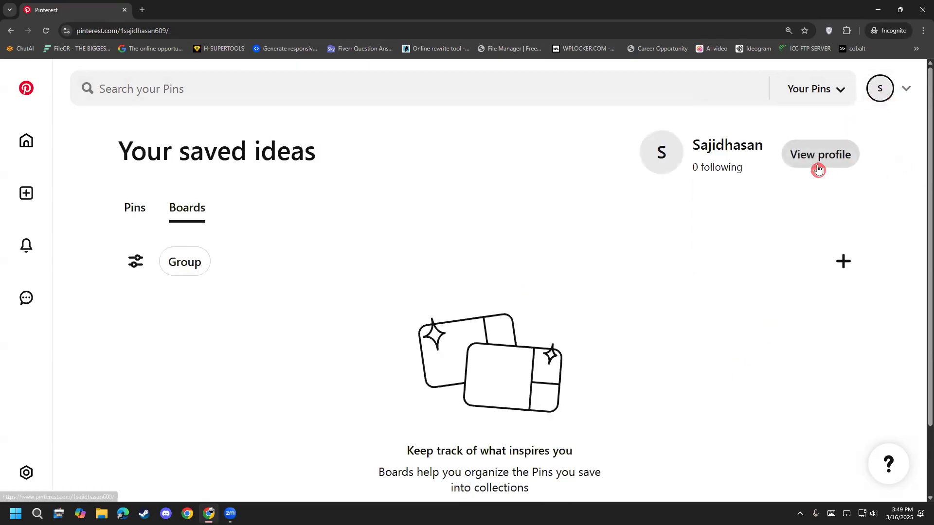
{"action": "left_click", "coordinate": [819, 170]}
{"action": "left_click", "coordinate": [905, 91]}
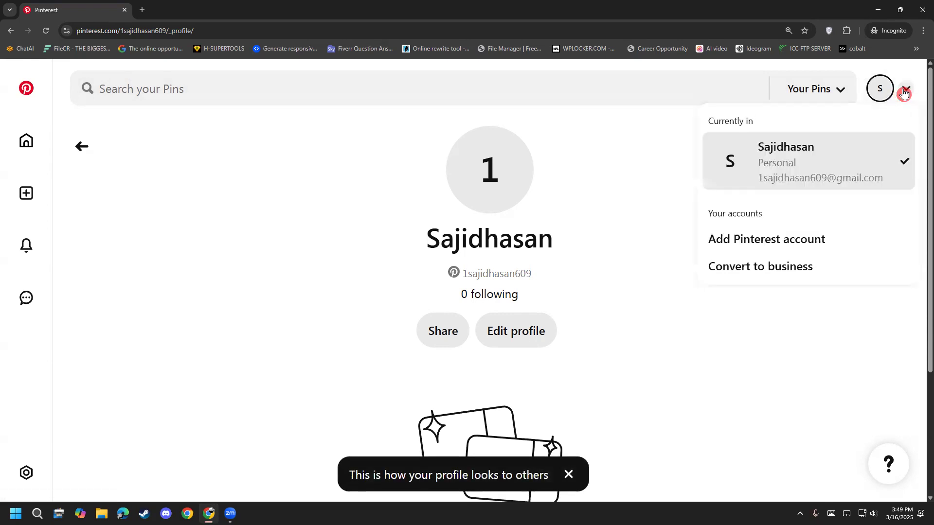
{"action": "left_click", "coordinate": [905, 90]}
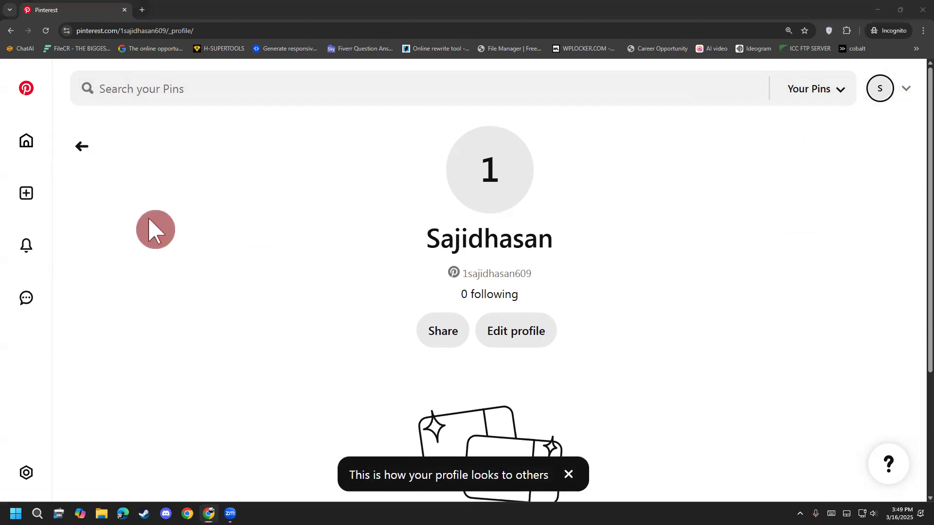
Step: Review the additional options list from Settings down to Log out, and close it
{"action": "left_click", "coordinate": [24, 474]}
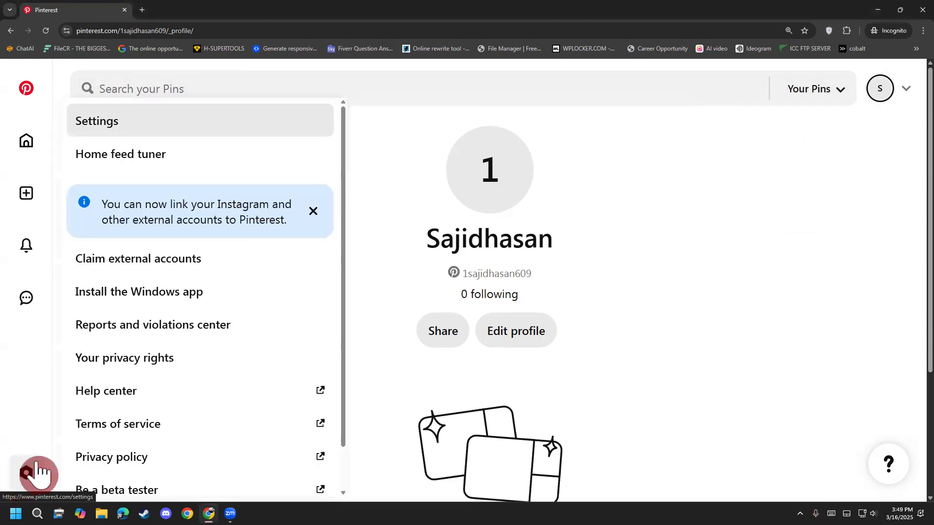
{"action": "scroll", "coordinate": [163, 275], "scroll_direction": "down", "scroll_amount": 1}
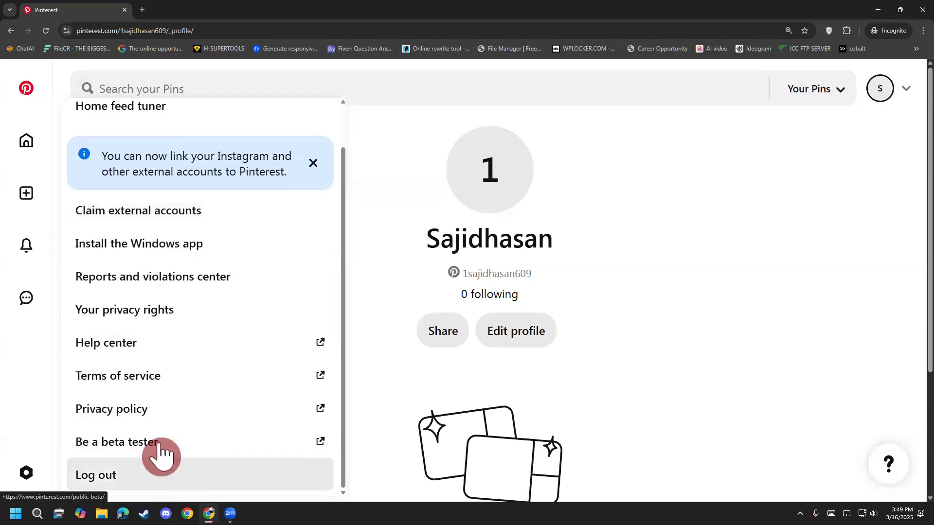
{"action": "scroll", "coordinate": [163, 336], "scroll_direction": "up", "scroll_amount": 1}
{"action": "scroll", "coordinate": [156, 306], "scroll_direction": "down", "scroll_amount": 1}
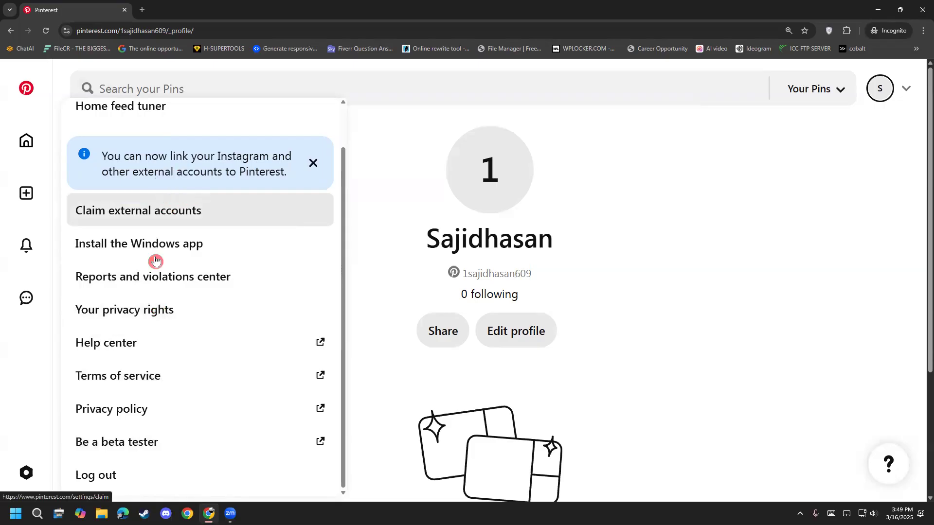
{"action": "scroll", "coordinate": [144, 270], "scroll_direction": "down", "scroll_amount": 1}
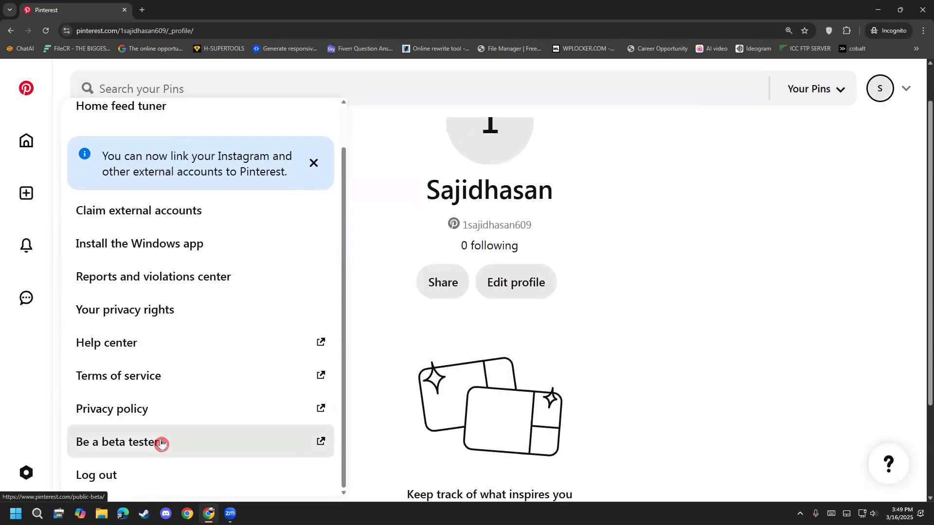
{"action": "scroll", "coordinate": [153, 354], "scroll_direction": "up", "scroll_amount": 1}
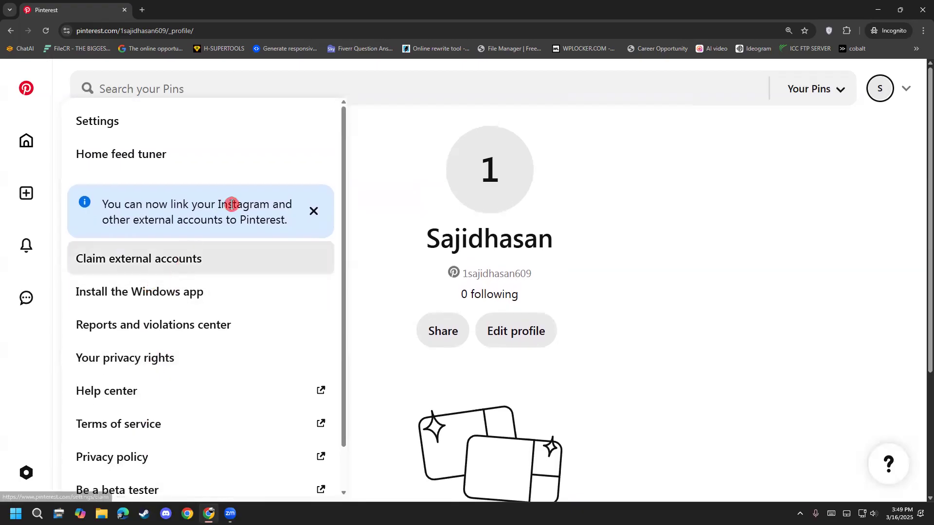
{"action": "left_click", "coordinate": [382, 231]}
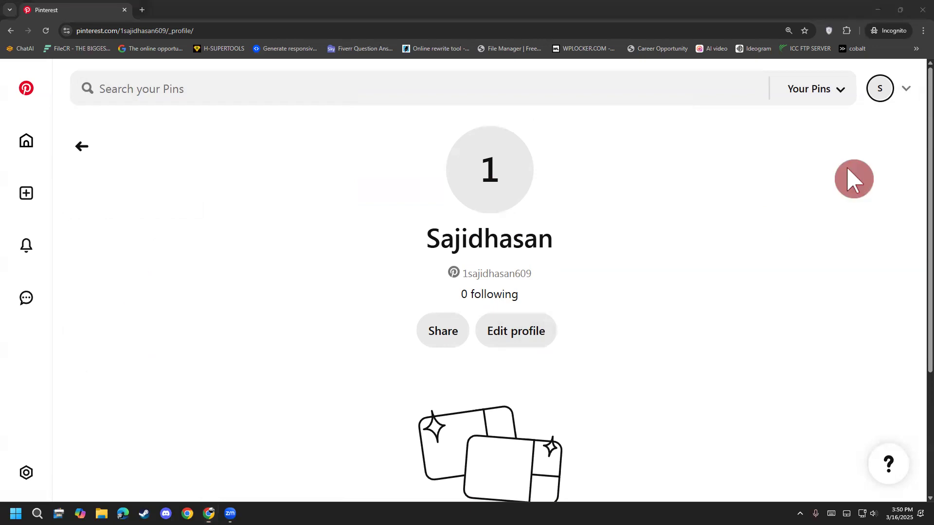
Step: Start converting the account to business and review the feature comparison between Personal and Business on the upgrade page
{"action": "left_click", "coordinate": [906, 88]}
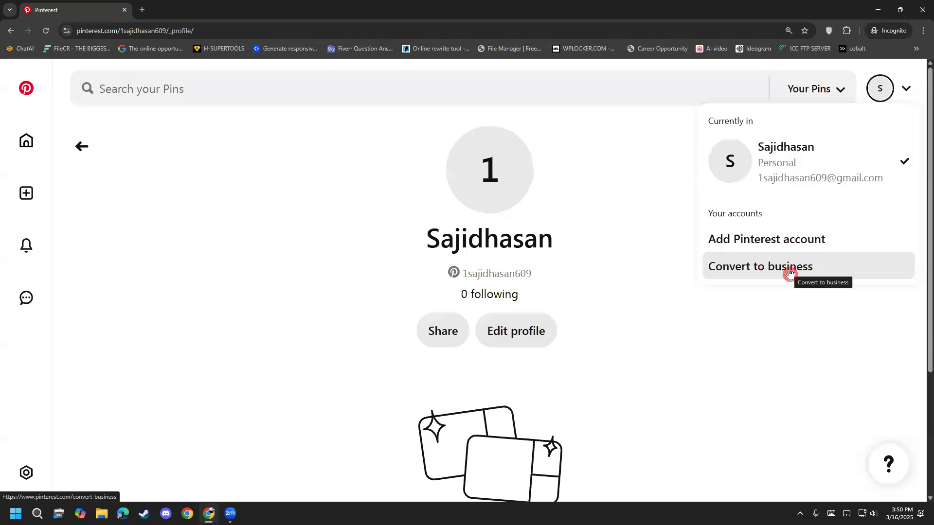
{"action": "left_click", "coordinate": [829, 274]}
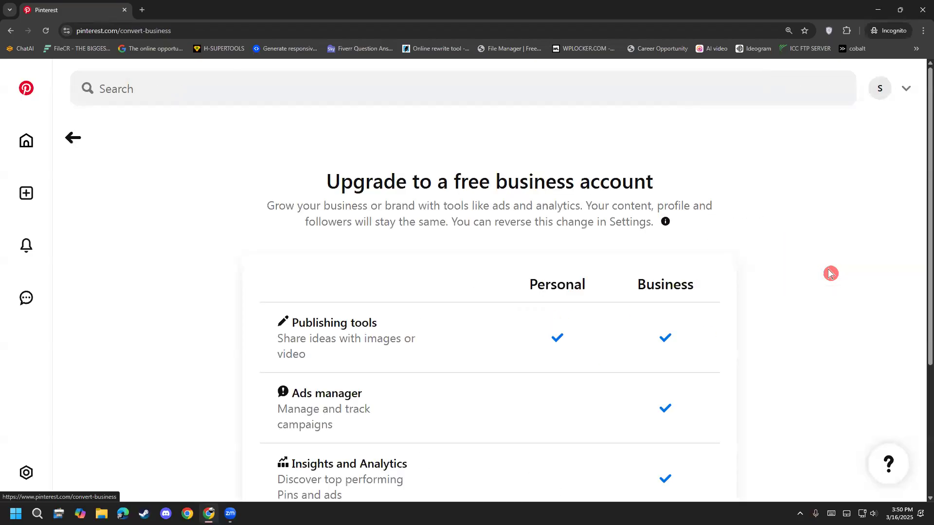
{"action": "scroll", "coordinate": [830, 274], "scroll_direction": "down", "scroll_amount": 3}
{"action": "scroll", "coordinate": [830, 274], "scroll_direction": "up", "scroll_amount": 1}
{"action": "scroll", "coordinate": [830, 274], "scroll_direction": "down", "scroll_amount": 2}
{"action": "scroll", "coordinate": [830, 274], "scroll_direction": "up", "scroll_amount": 2}
{"action": "scroll", "coordinate": [798, 263], "scroll_direction": "down", "scroll_amount": 2}
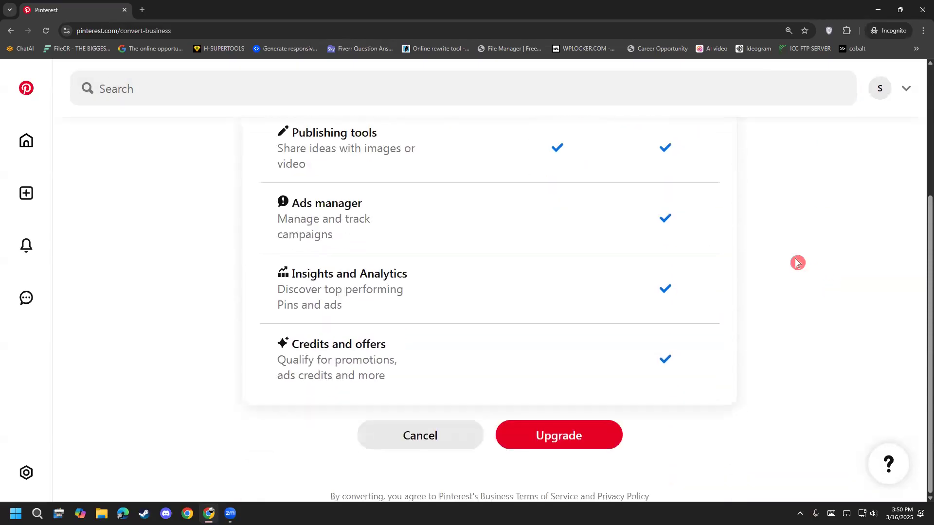
{"action": "scroll", "coordinate": [757, 314], "scroll_direction": "up", "scroll_amount": 1}
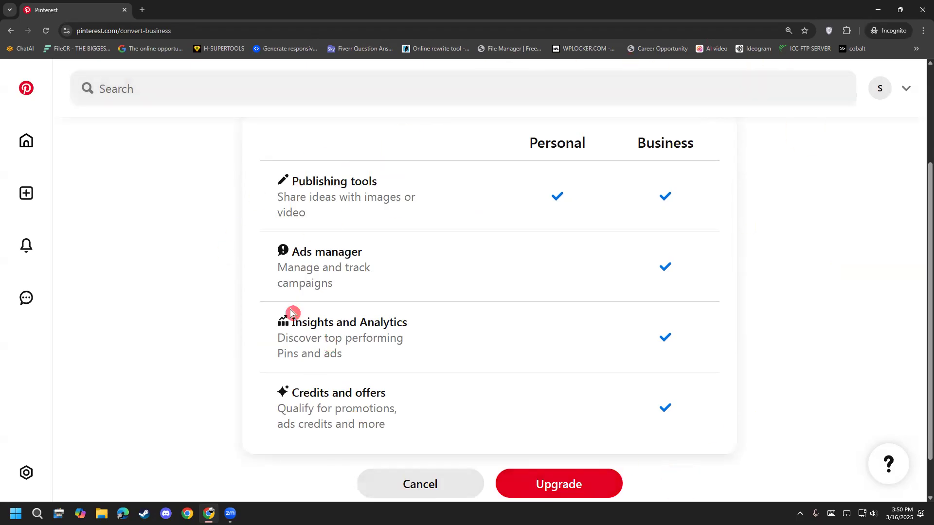
{"action": "scroll", "coordinate": [574, 470], "scroll_direction": "down", "scroll_amount": 1}
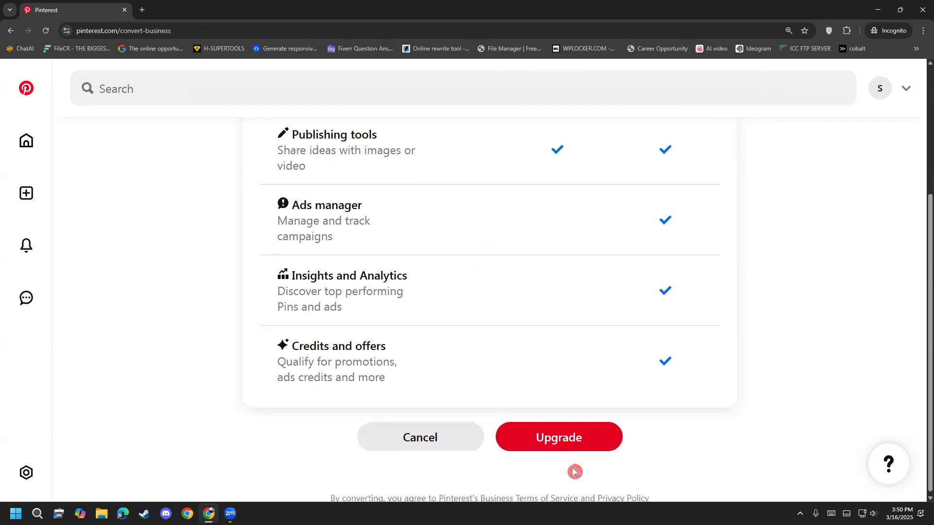
Step: Upgrade the account to business and acknowledge the Terms of Service and Privacy Policy update
{"action": "left_click", "coordinate": [589, 449]}
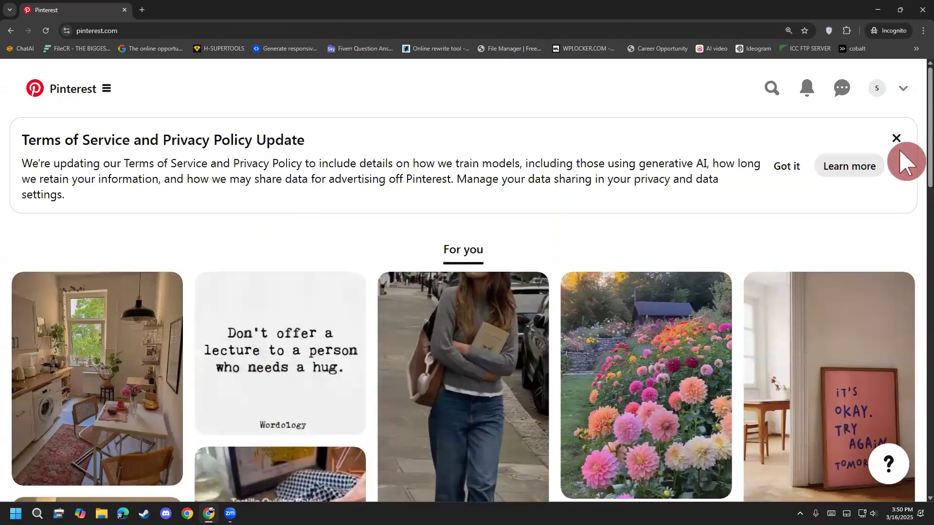
{"action": "left_click_drag", "start_coordinate": [159, 165], "coordinate": [395, 180]}
{"action": "left_click", "coordinate": [395, 180]}
{"action": "left_click", "coordinate": [800, 162]}
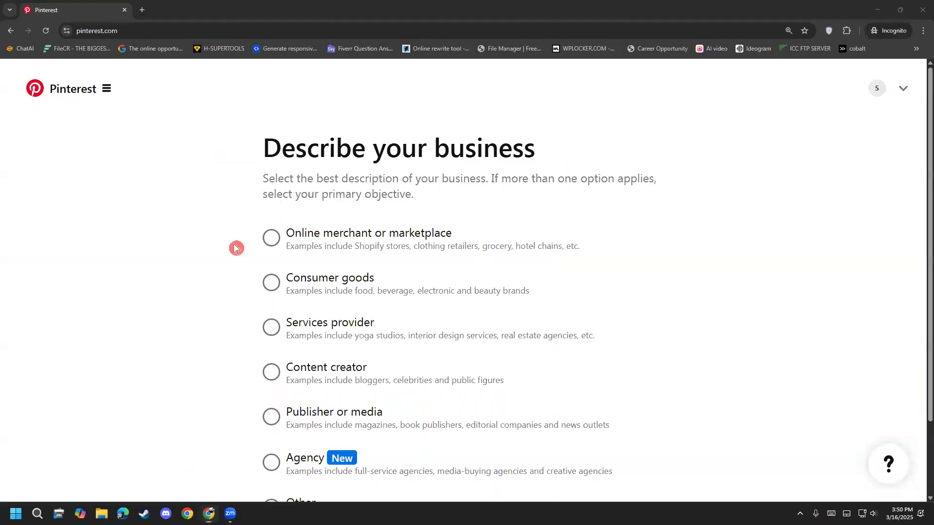
Step: Review the business description choices from Online merchant or marketplace down to Other
{"action": "scroll", "coordinate": [125, 273], "scroll_direction": "down", "scroll_amount": 2}
{"action": "scroll", "coordinate": [125, 274], "scroll_direction": "up", "scroll_amount": 1}
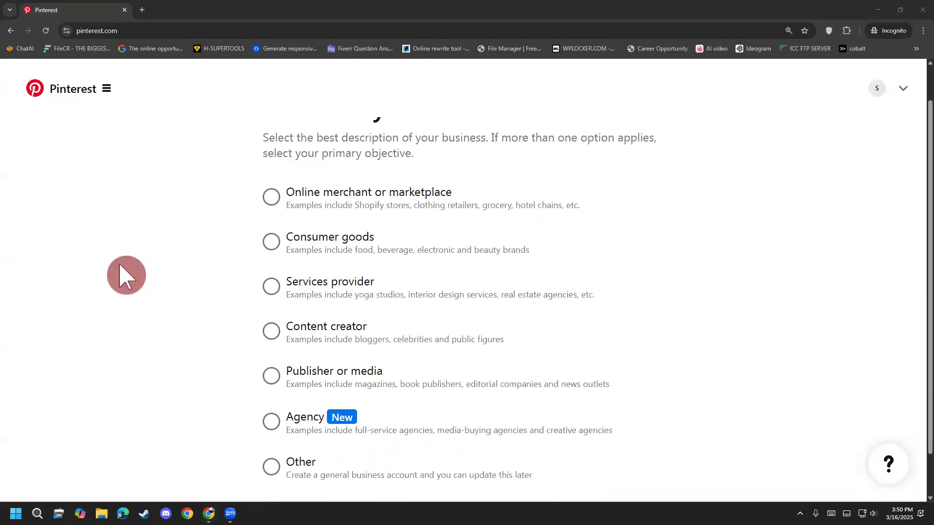
{"action": "scroll", "coordinate": [125, 276], "scroll_direction": "down", "scroll_amount": 1}
{"action": "scroll", "coordinate": [126, 276], "scroll_direction": "up", "scroll_amount": 2}
{"action": "scroll", "coordinate": [126, 275], "scroll_direction": "down", "scroll_amount": 1}
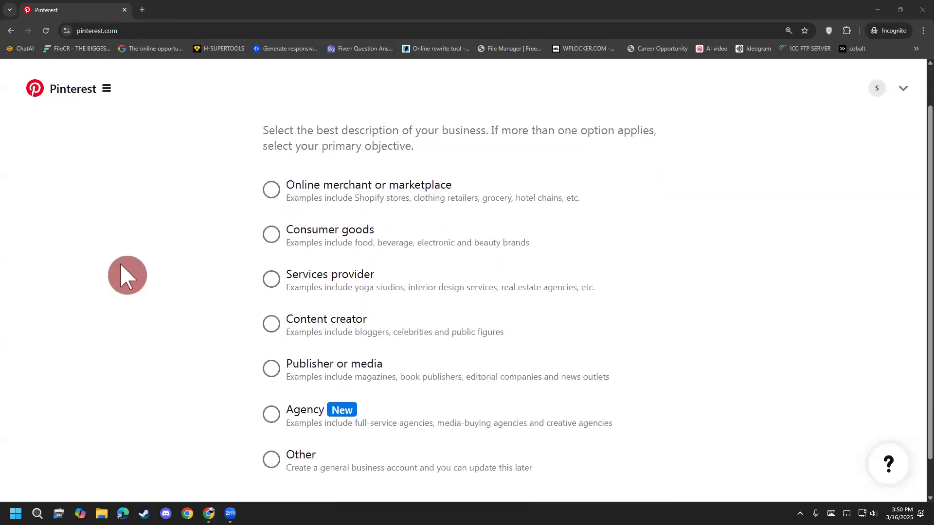
{"action": "scroll", "coordinate": [127, 276], "scroll_direction": "up", "scroll_amount": 1}
{"action": "scroll", "coordinate": [128, 275], "scroll_direction": "down", "scroll_amount": 1}
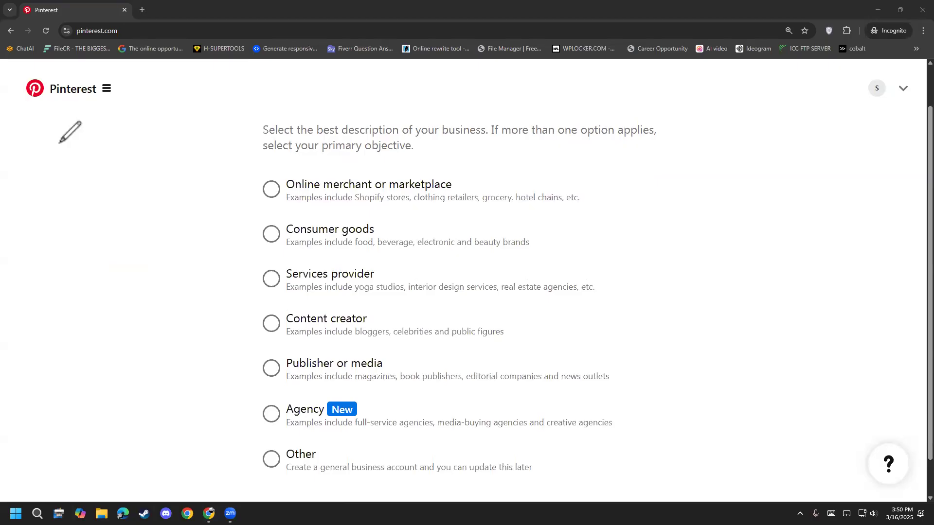
{"action": "mouse_move", "coordinate": [55, 147]}
{"action": "left_mouse_down"}
{"action": "mouse_move", "coordinate": [98, 124]}
{"action": "mouse_move", "coordinate": [75, 183]}
{"action": "mouse_move", "coordinate": [89, 158]}
{"action": "mouse_move", "coordinate": [129, 146]}
{"action": "mouse_move", "coordinate": [141, 155]}
{"action": "mouse_move", "coordinate": [143, 138]}
{"action": "mouse_move", "coordinate": [158, 132]}
{"action": "mouse_move", "coordinate": [196, 152]}
{"action": "left_mouse_up"}
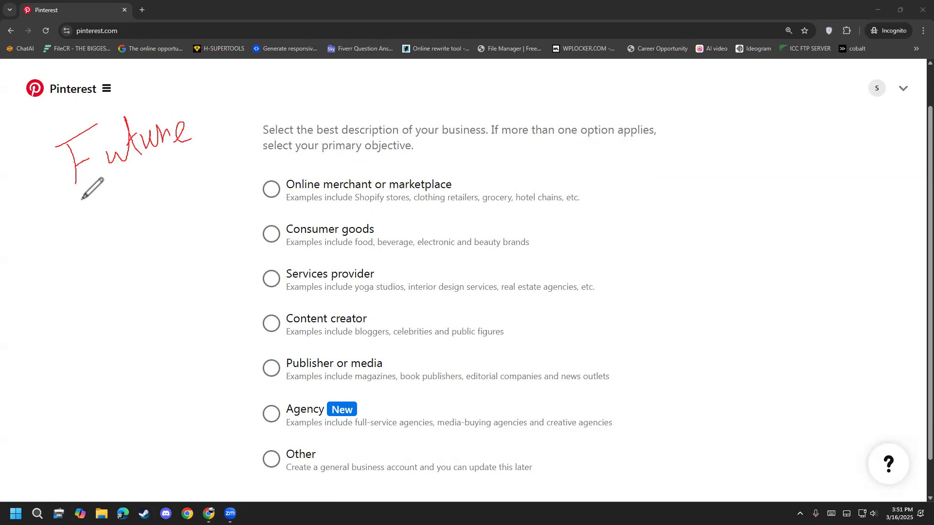
{"action": "mouse_move", "coordinate": [83, 205]}
{"action": "left_mouse_down"}
{"action": "mouse_move", "coordinate": [94, 251]}
{"action": "mouse_move", "coordinate": [102, 243]}
{"action": "left_mouse_up"}
{"action": "mouse_move", "coordinate": [100, 294]}
{"action": "left_mouse_down"}
{"action": "mouse_move", "coordinate": [124, 320]}
{"action": "mouse_move", "coordinate": [60, 329]}
{"action": "mouse_move", "coordinate": [132, 320]}
{"action": "mouse_move", "coordinate": [176, 246]}
{"action": "mouse_move", "coordinate": [172, 281]}
{"action": "left_mouse_up"}
{"action": "left_click_drag", "start_coordinate": [152, 301], "coordinate": [170, 283]}
{"action": "left_click_drag", "start_coordinate": [177, 247], "coordinate": [197, 314]}
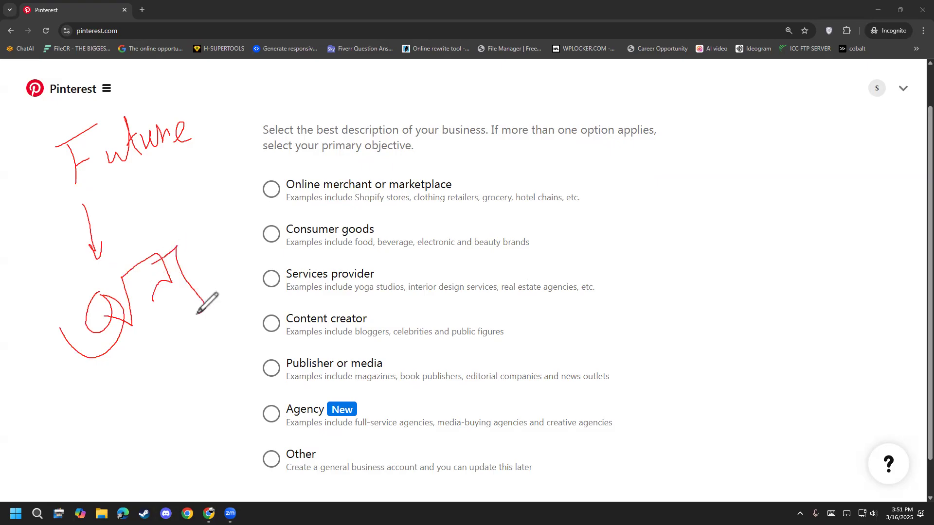
{"action": "mouse_move", "coordinate": [120, 390]}
{"action": "left_mouse_down"}
{"action": "mouse_move", "coordinate": [177, 382]}
{"action": "mouse_move", "coordinate": [198, 350]}
{"action": "mouse_move", "coordinate": [203, 372]}
{"action": "mouse_move", "coordinate": [206, 340]}
{"action": "mouse_move", "coordinate": [201, 374]}
{"action": "left_mouse_up"}
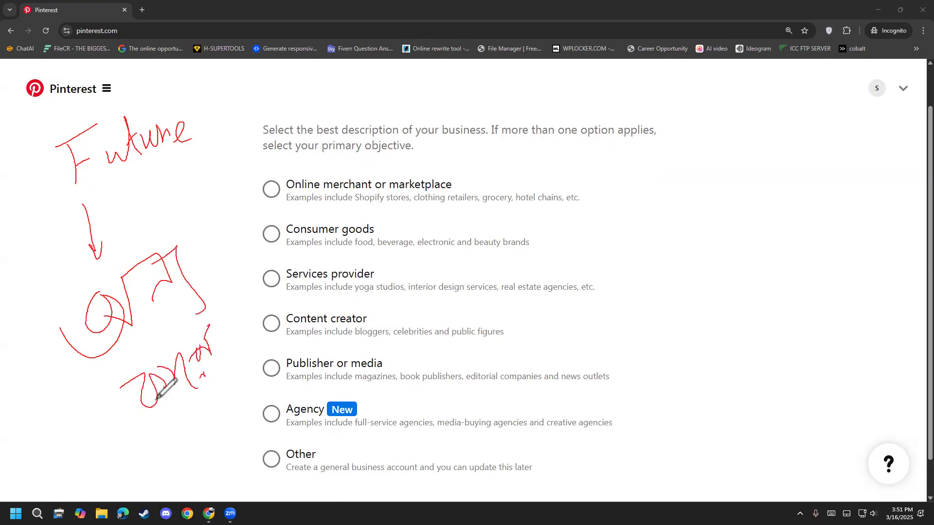
{"action": "left_click", "coordinate": [44, 400]}
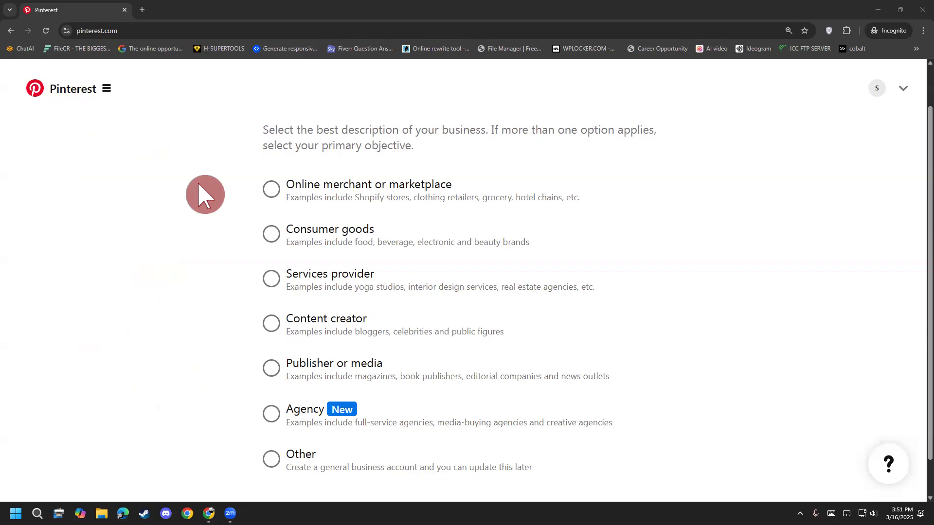
Step: Choose Publisher or media as the description of the business
{"action": "scroll", "coordinate": [146, 323], "scroll_direction": "up", "scroll_amount": 1}
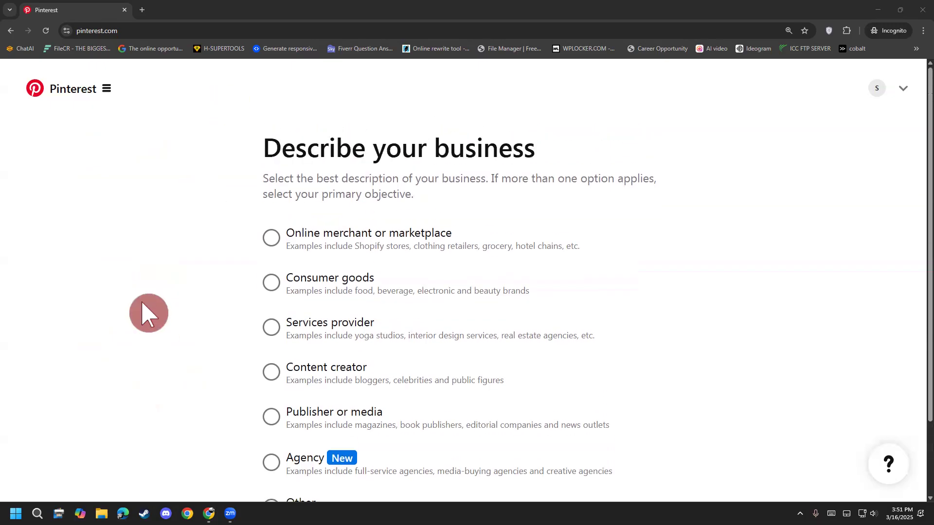
{"action": "scroll", "coordinate": [148, 313], "scroll_direction": "down", "scroll_amount": 1}
{"action": "left_click", "coordinate": [142, 302]}
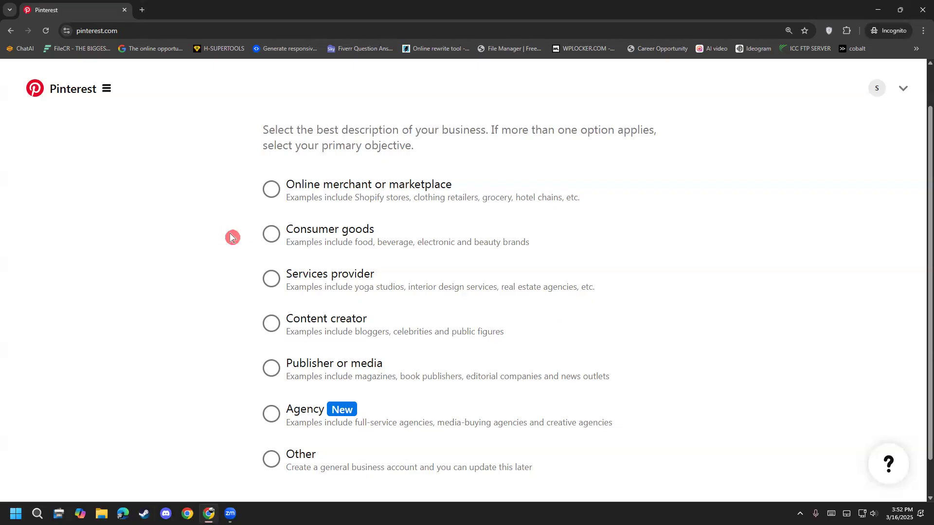
{"action": "scroll", "coordinate": [225, 285], "scroll_direction": "down", "scroll_amount": 1}
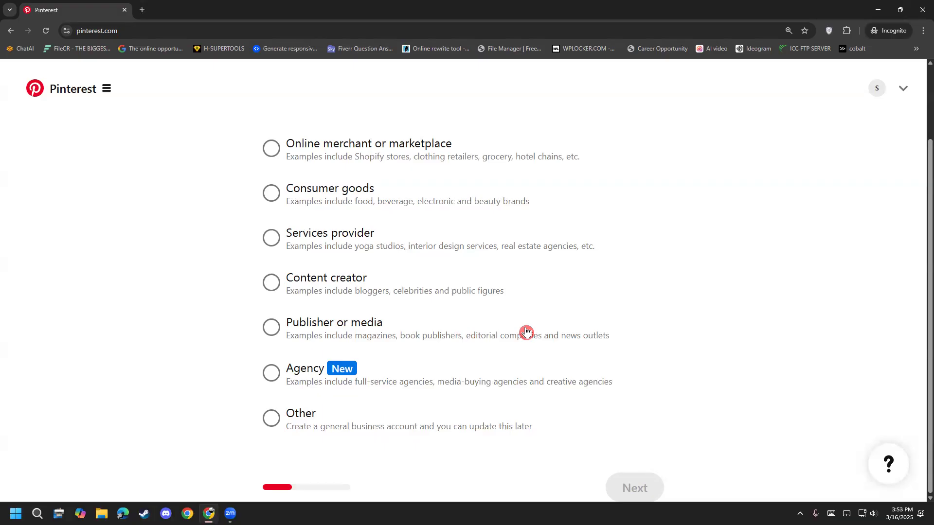
{"action": "left_click", "coordinate": [271, 328]}
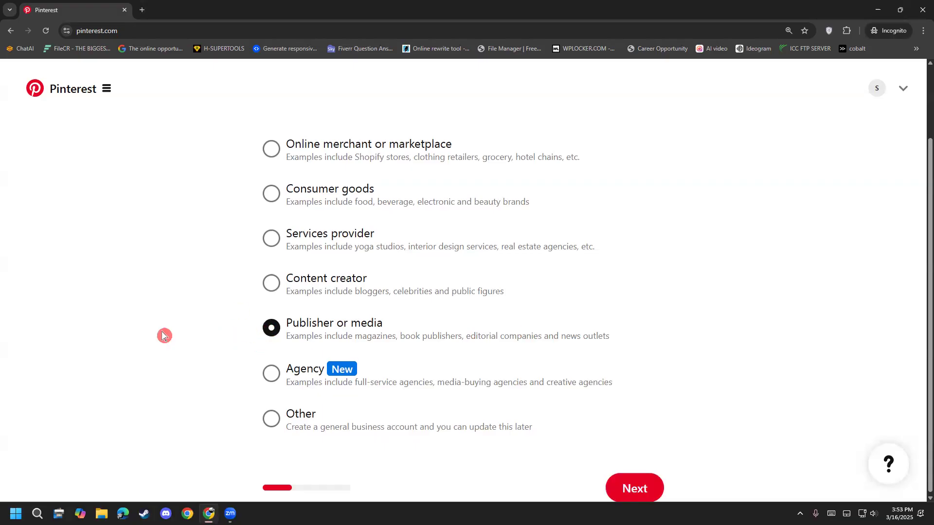
{"action": "scroll", "coordinate": [146, 292], "scroll_direction": "up", "scroll_amount": 2}
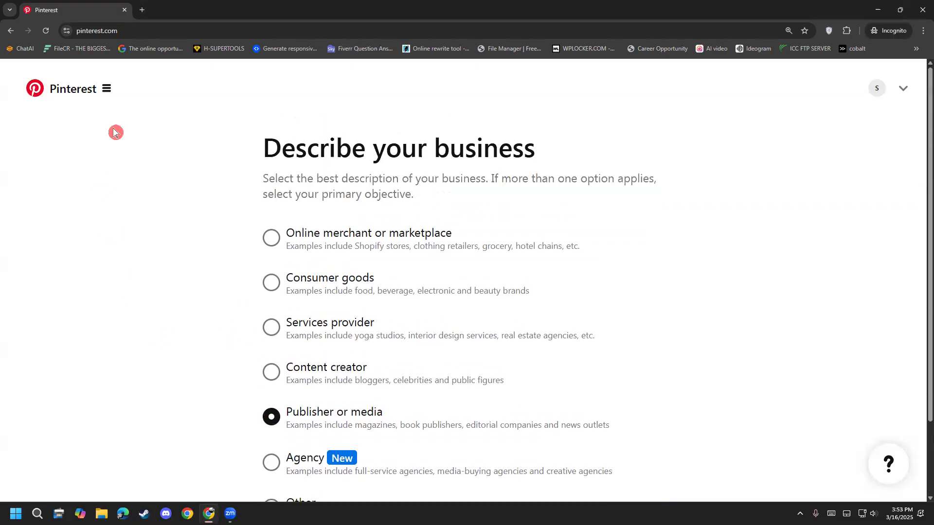
{"action": "scroll", "coordinate": [115, 132], "scroll_direction": "down", "scroll_amount": 2}
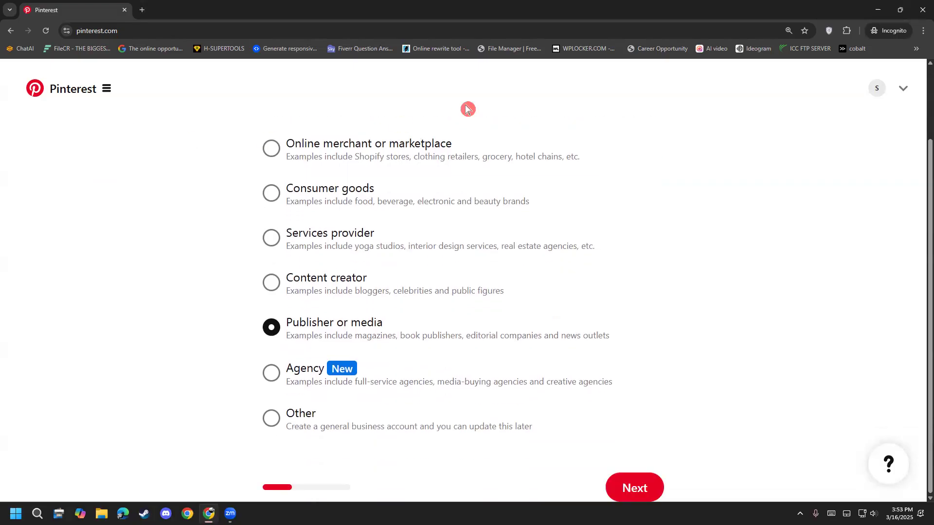
{"action": "mouse_move", "coordinate": [268, 106]}
{"action": "left_mouse_down"}
{"action": "mouse_move", "coordinate": [205, 457]}
{"action": "mouse_move", "coordinate": [607, 450]}
{"action": "mouse_move", "coordinate": [677, 275]}
{"action": "mouse_move", "coordinate": [661, 130]}
{"action": "mouse_move", "coordinate": [349, 102]}
{"action": "mouse_move", "coordinate": [259, 114]}
{"action": "left_mouse_up"}
{"action": "left_click_drag", "start_coordinate": [224, 155], "coordinate": [257, 135]}
{"action": "left_click_drag", "start_coordinate": [217, 197], "coordinate": [256, 195]}
{"action": "left_click_drag", "start_coordinate": [229, 236], "coordinate": [277, 225]}
{"action": "left_click_drag", "start_coordinate": [238, 281], "coordinate": [263, 279]}
{"action": "left_click_drag", "start_coordinate": [233, 316], "coordinate": [256, 321]}
{"action": "left_click_drag", "start_coordinate": [203, 399], "coordinate": [265, 349]}
{"action": "left_click_drag", "start_coordinate": [241, 416], "coordinate": [263, 389]}
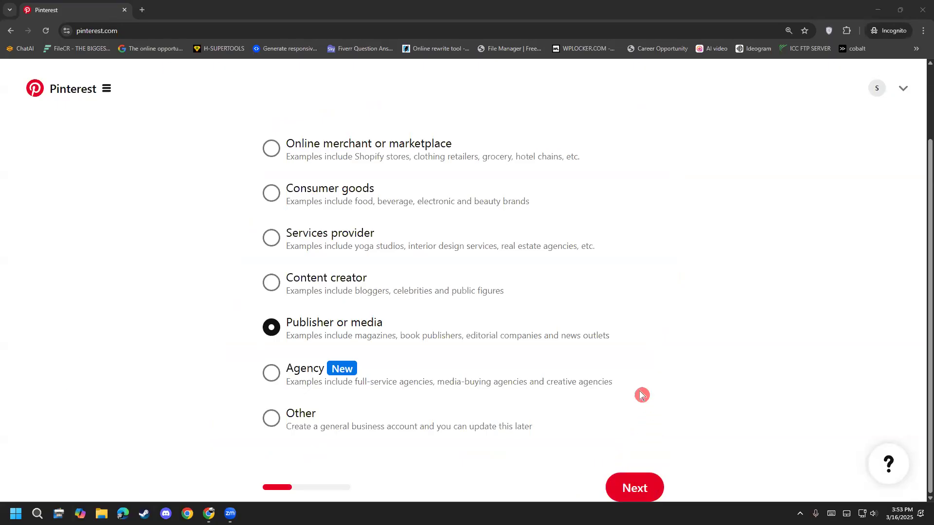
Step: Submit the business description and continue to the form asking about the business
{"action": "left_click", "coordinate": [643, 490]}
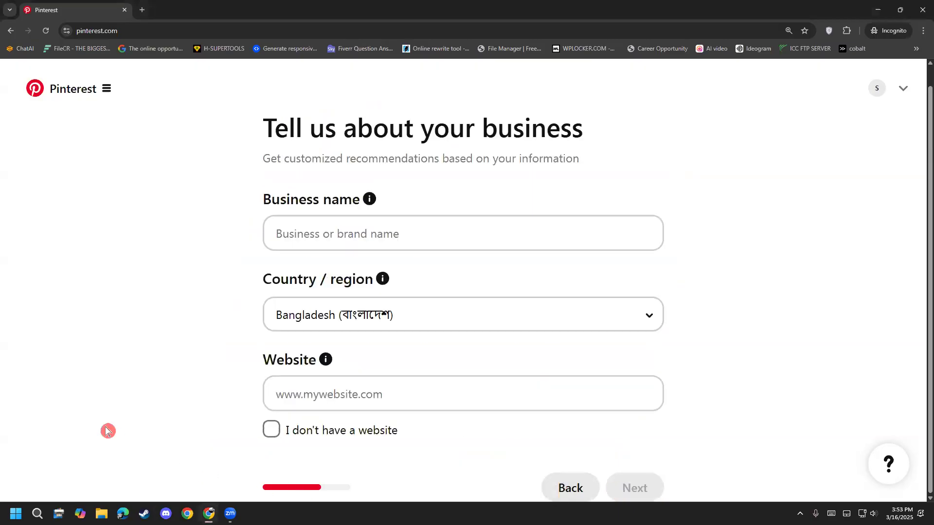
{"action": "scroll", "coordinate": [165, 370], "scroll_direction": "up", "scroll_amount": 1}
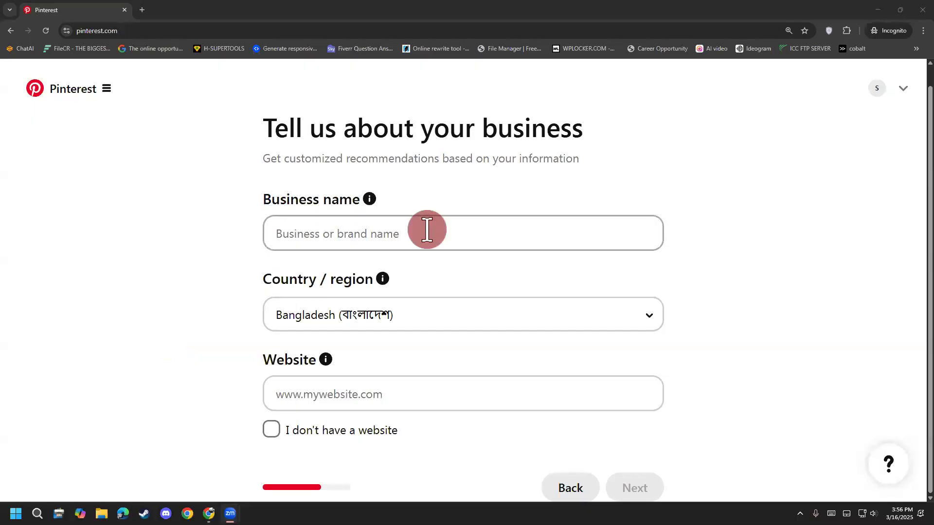
{"action": "left_click", "coordinate": [426, 230]}
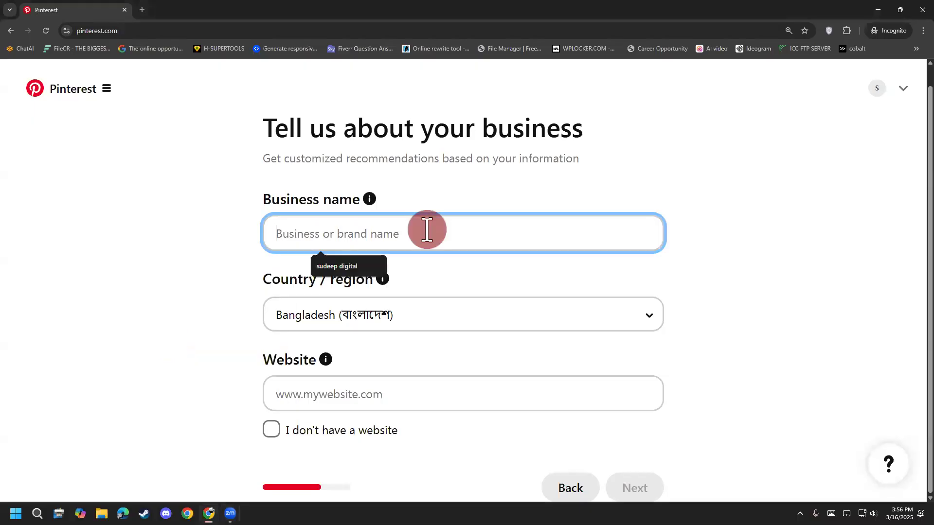
{"action": "left_click", "coordinate": [101, 306]}
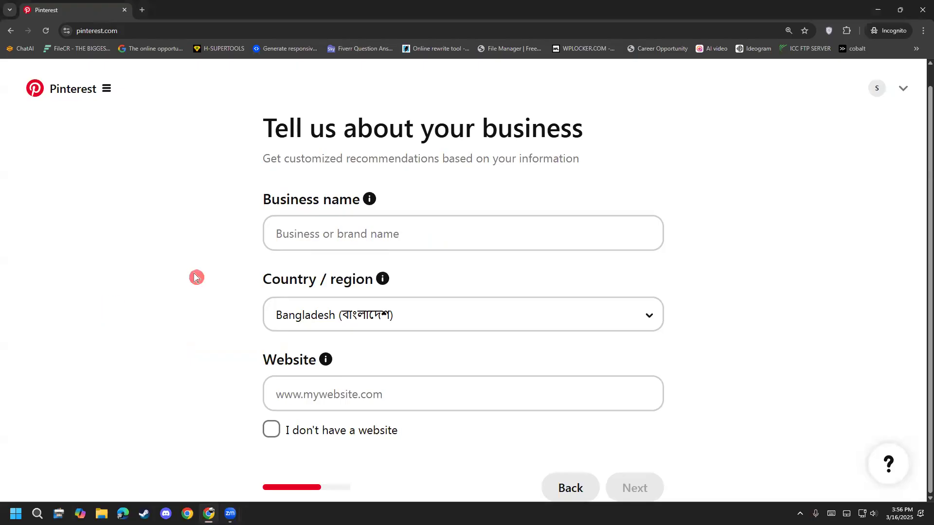
Step: Enter the owner's full name followed by "It industry" as the business name
{"action": "left_click", "coordinate": [305, 221]}
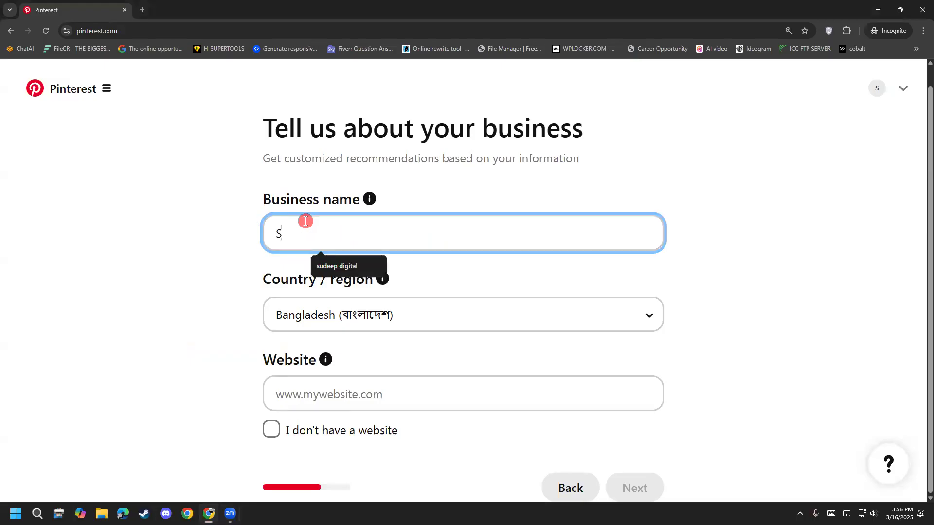
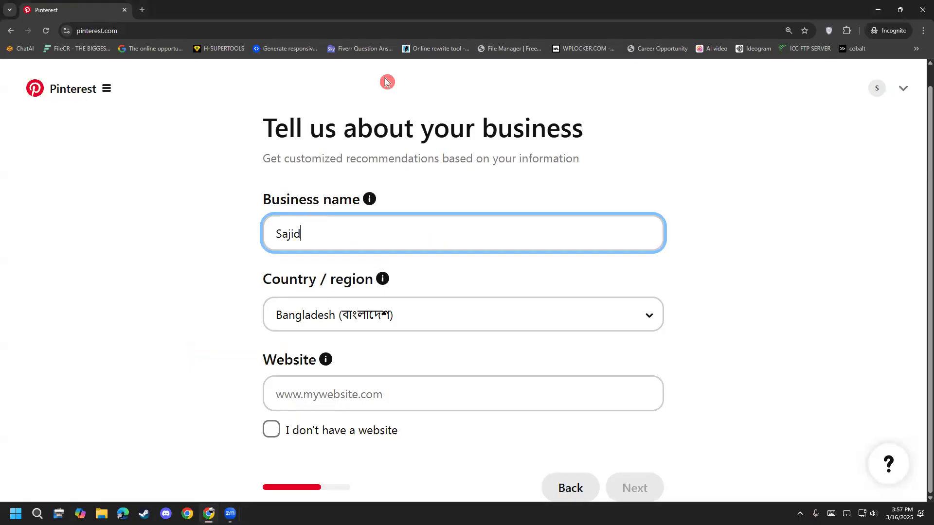
{"action": "left_click", "coordinate": [365, 236]}
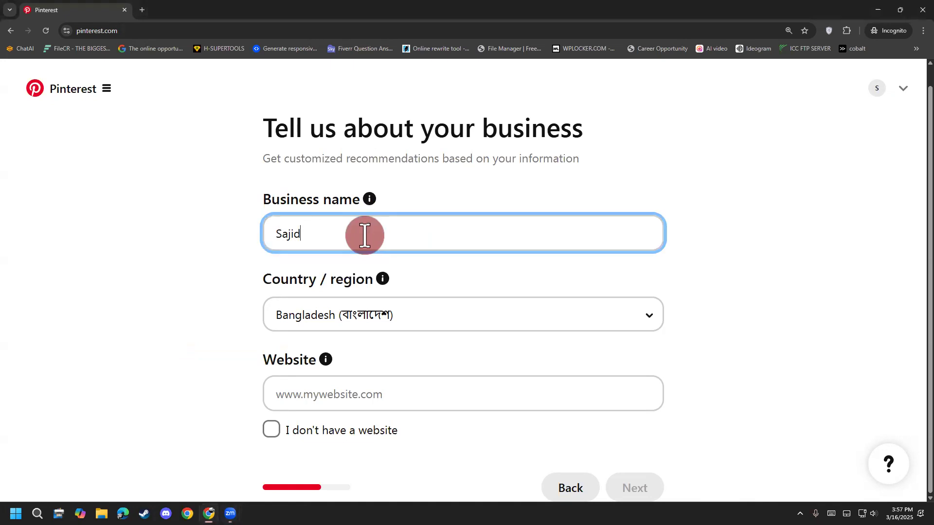
{"action": "type", "text": "It industry"}
{"action": "left_click", "coordinate": [666, 192]}
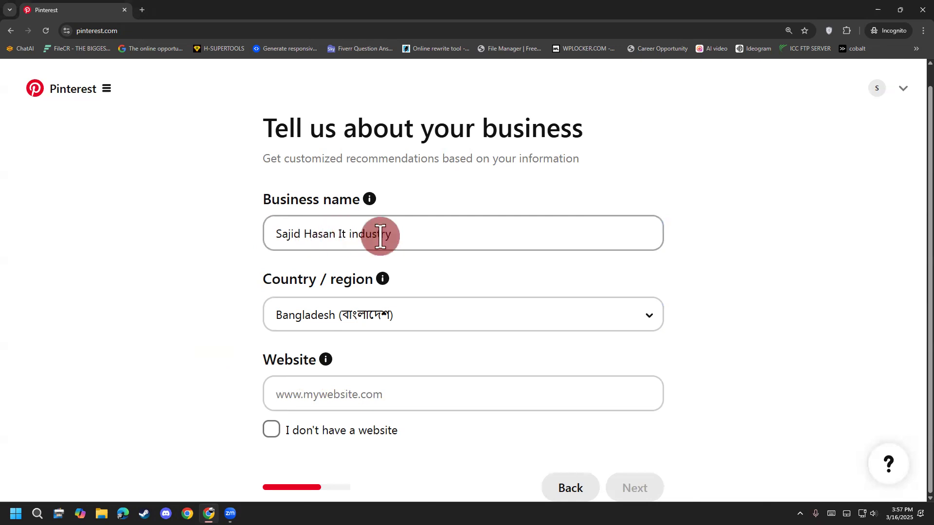
Step: Replace everything after the first name in the business name with "Digital Agency" and declare that the business has no website
{"action": "left_click_drag", "start_coordinate": [402, 235], "coordinate": [306, 242]}
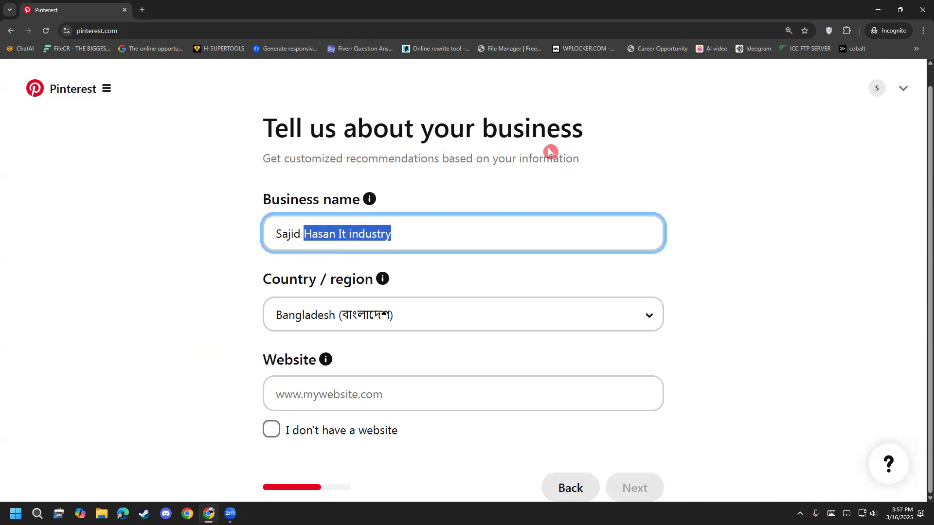
{"action": "type", "text": "Diu"}
{"action": "key", "text": "BackSpace"}
{"action": "type", "text": "gital"}
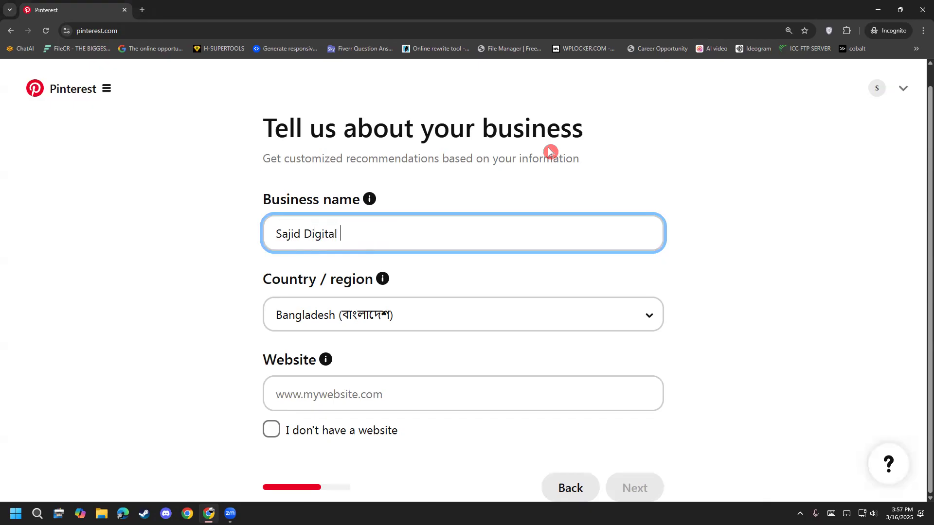
{"action": "type", "text": " Agency"}
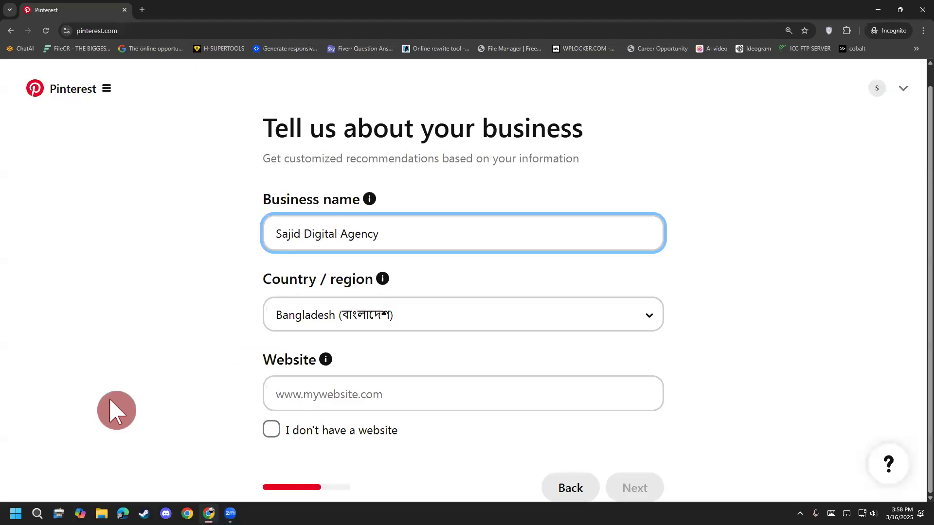
{"action": "left_click", "coordinate": [312, 435]}
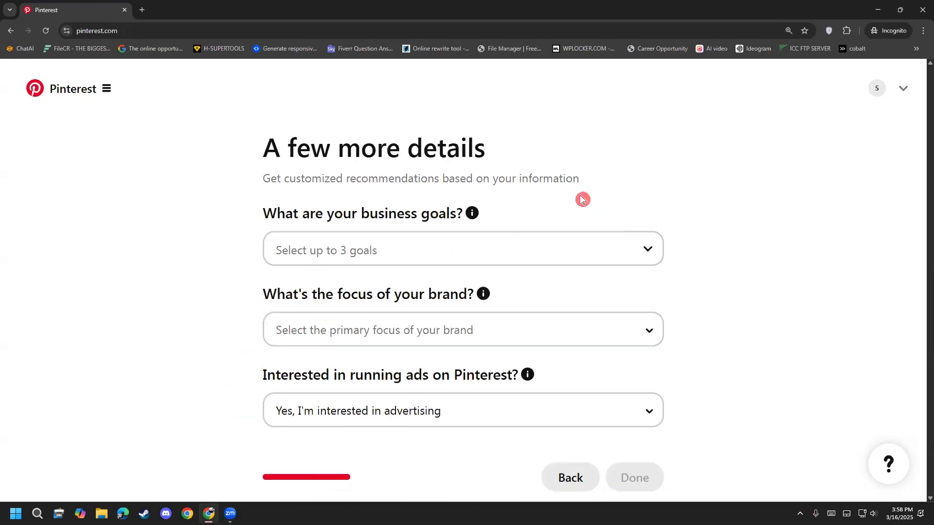
Step: Select three business goals: Create content on Pinterest to grow an audience, Grow brand awareness and Drive traffic to your site
{"action": "left_click", "coordinate": [622, 251]}
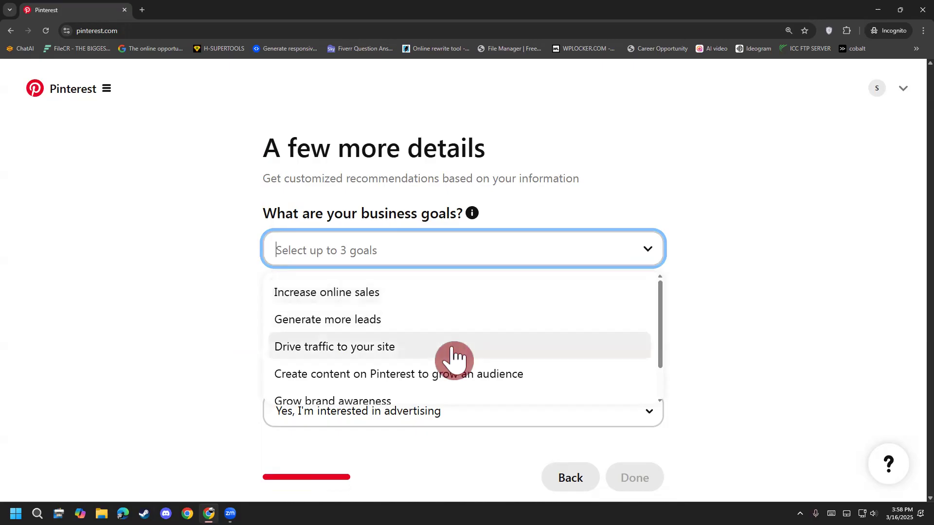
{"action": "left_click", "coordinate": [488, 382]}
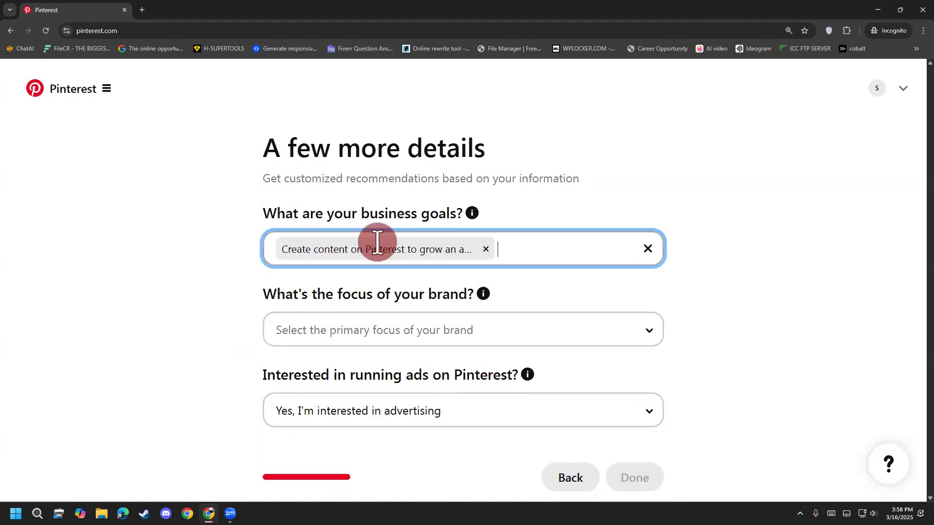
{"action": "left_click", "coordinate": [559, 248]}
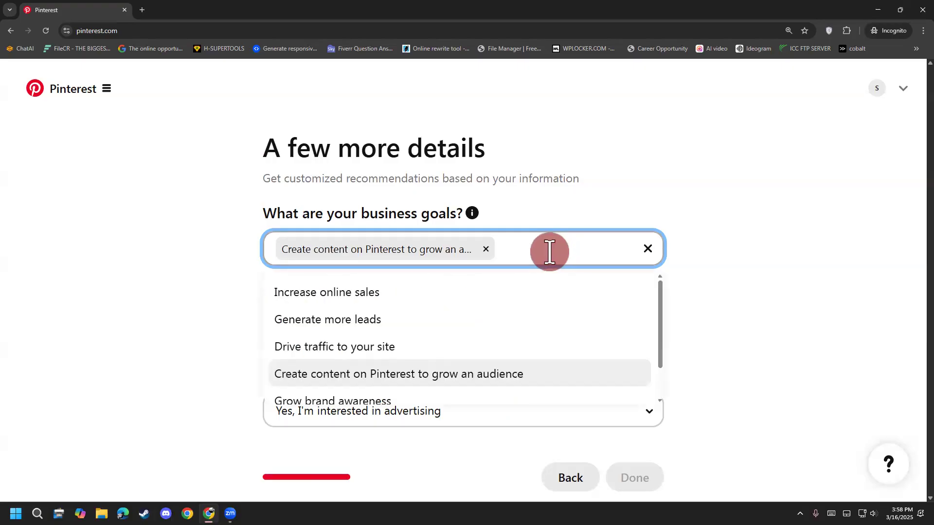
{"action": "left_click", "coordinate": [390, 403]}
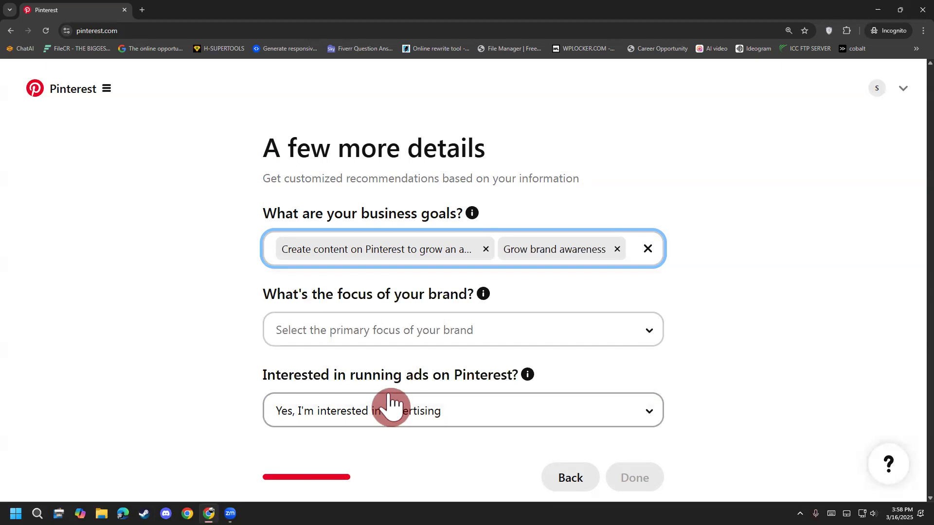
{"action": "left_click", "coordinate": [629, 252]}
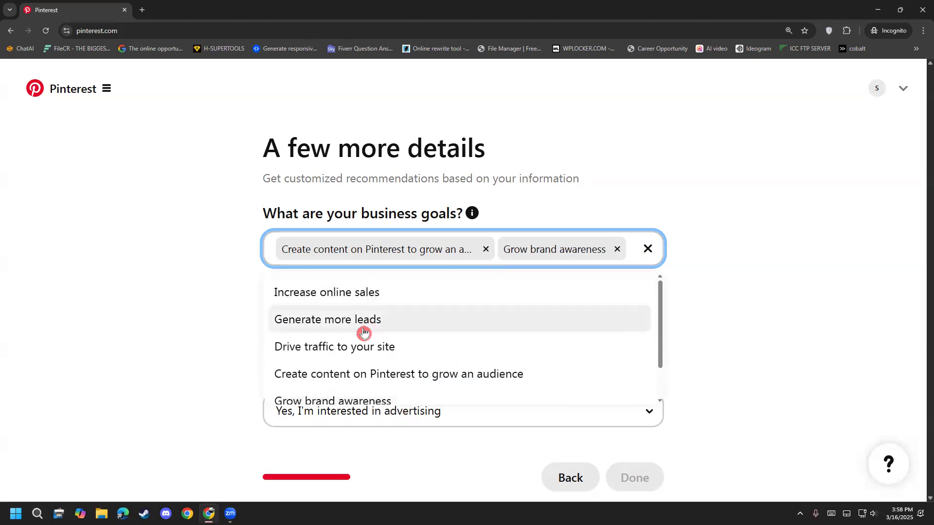
{"action": "left_click", "coordinate": [371, 345]}
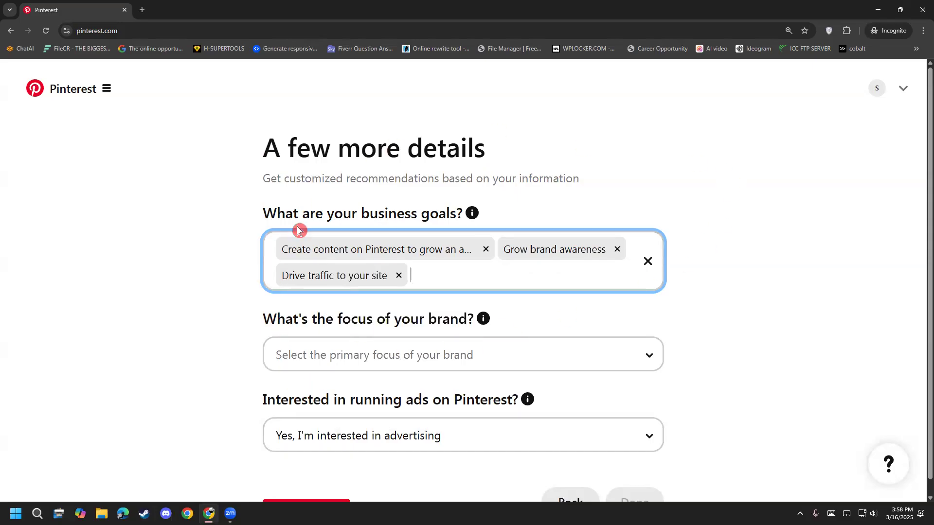
{"action": "scroll", "coordinate": [301, 235], "scroll_direction": "down", "scroll_amount": 1}
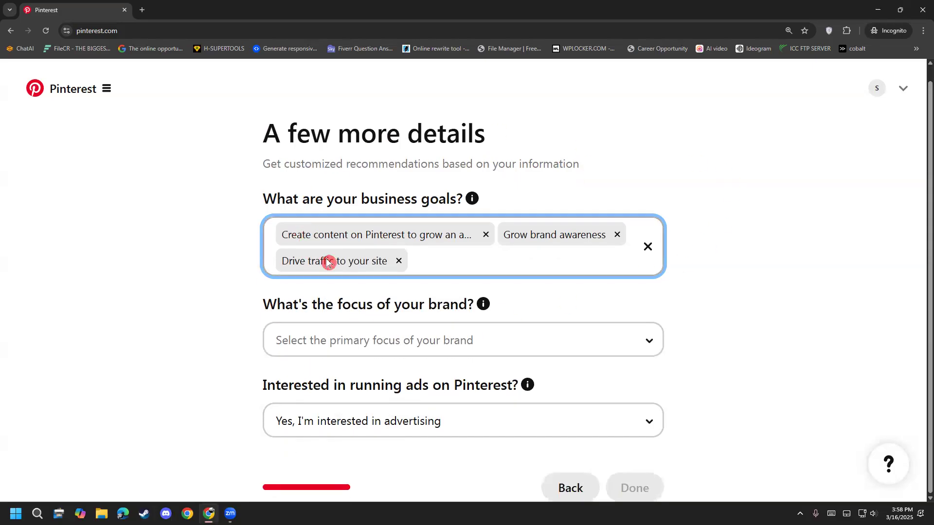
Step: Set the brand's focus to Other and answer the advertising question with "No, I'm not planning to advertise"
{"action": "left_click", "coordinate": [386, 341]}
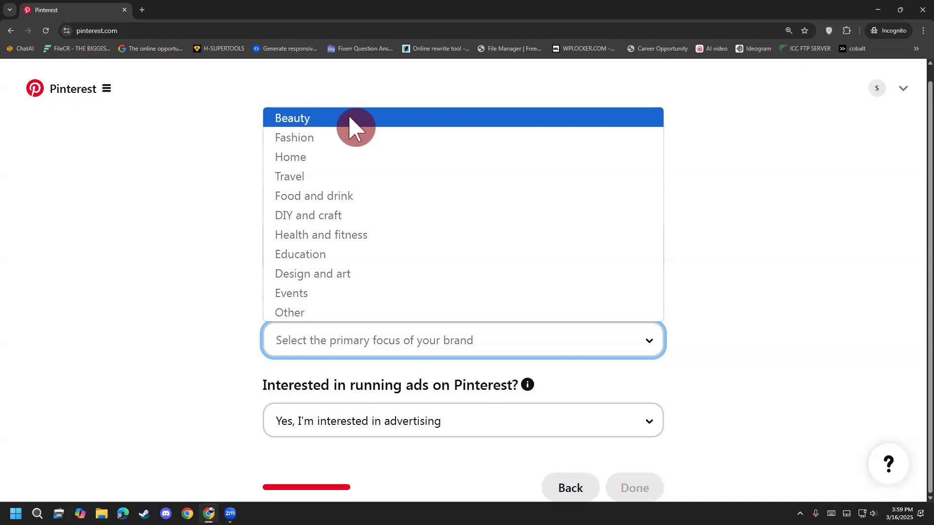
{"action": "left_click", "coordinate": [320, 321]}
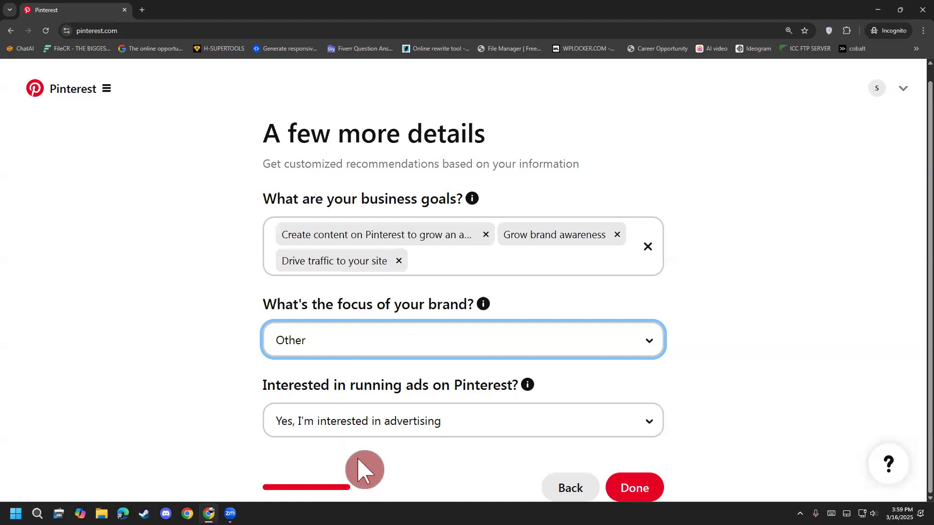
{"action": "left_click", "coordinate": [318, 419]}
{"action": "left_click", "coordinate": [737, 378]}
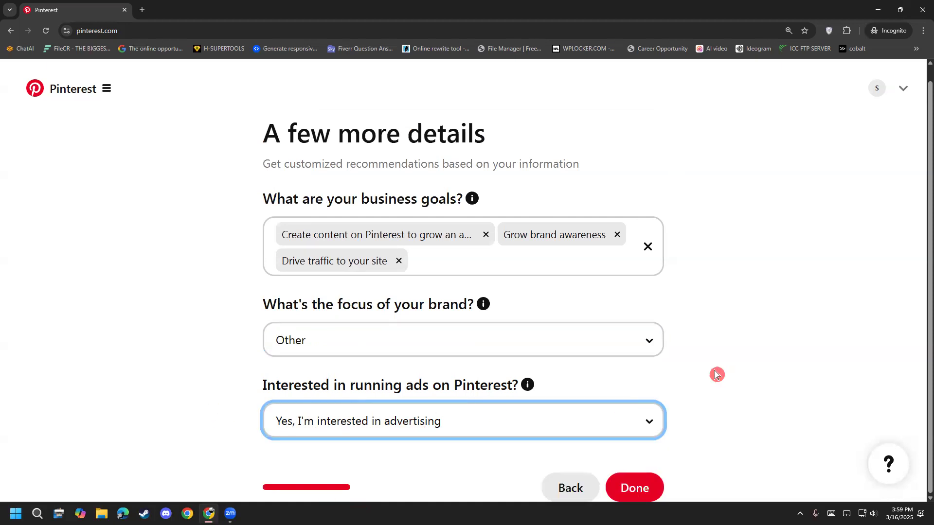
{"action": "left_click", "coordinate": [606, 415]}
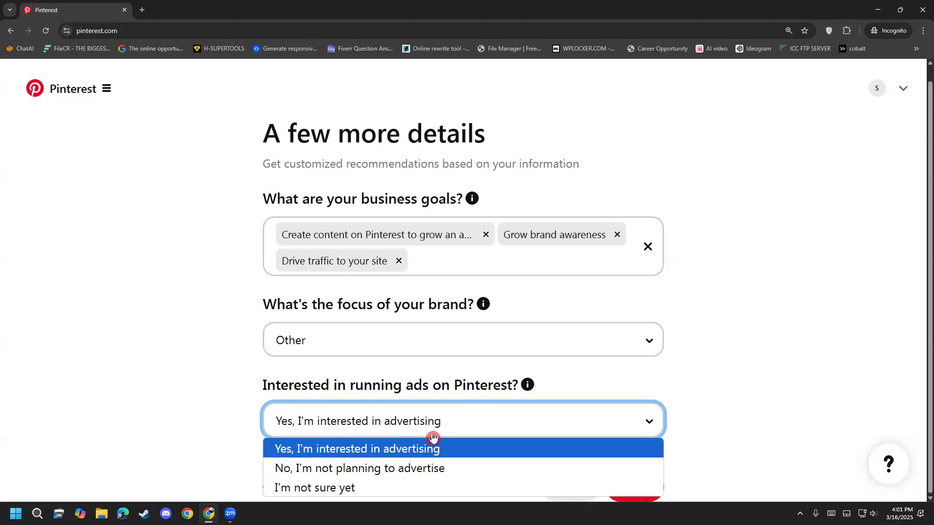
{"action": "left_click", "coordinate": [426, 476]}
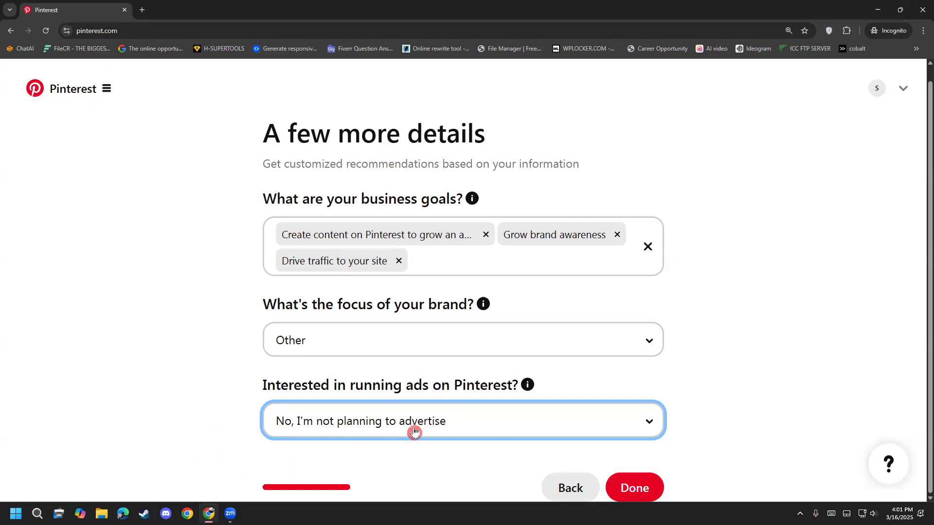
{"action": "left_click", "coordinate": [532, 428]}
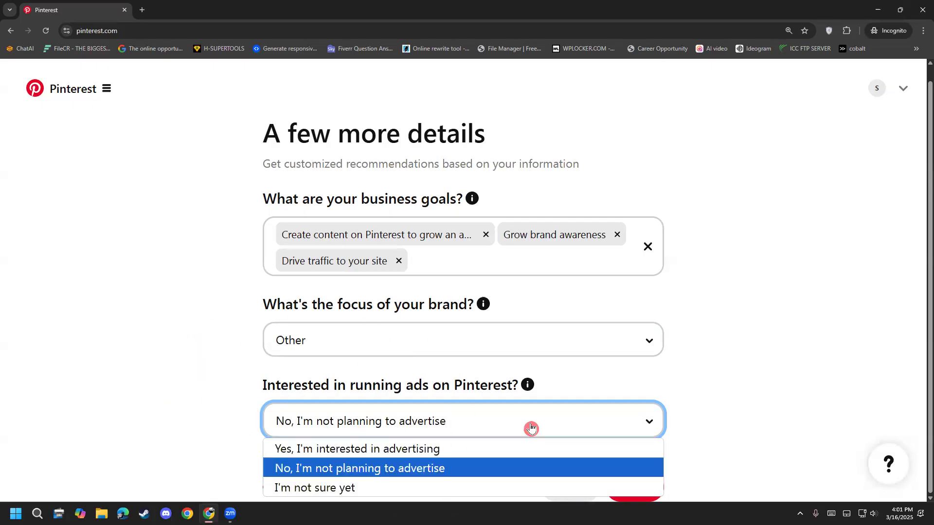
{"action": "left_click", "coordinate": [430, 475]}
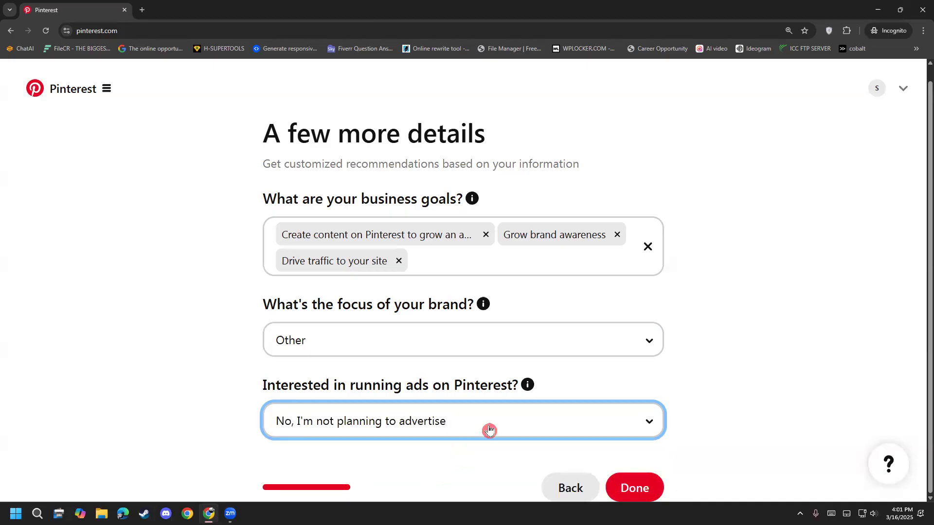
Step: Submit the business details and choose Showcase your brand as the starting point to open profile editing
{"action": "left_click", "coordinate": [632, 495]}
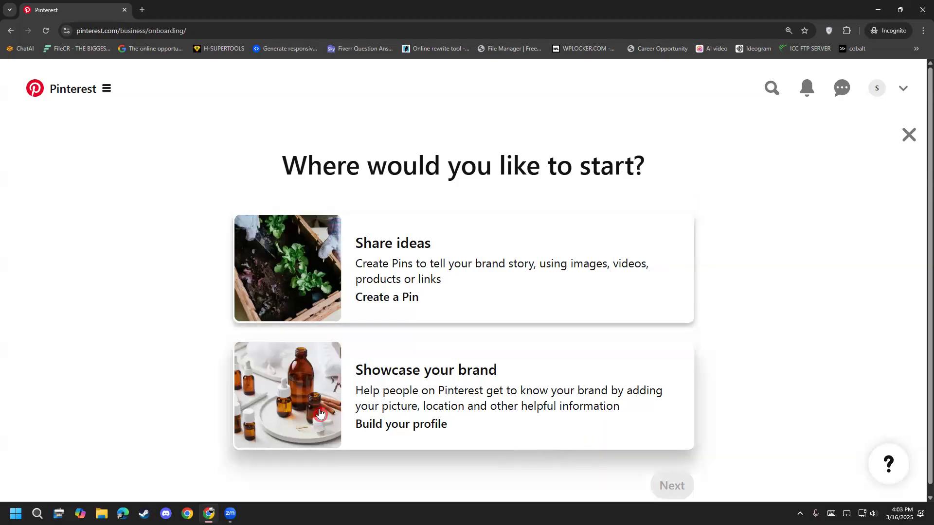
{"action": "left_click", "coordinate": [458, 395]}
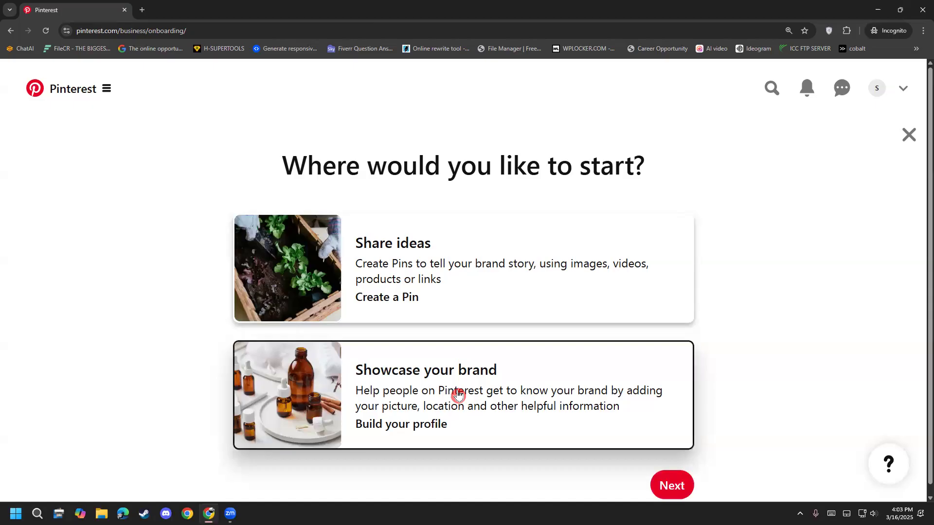
{"action": "left_click", "coordinate": [670, 488]}
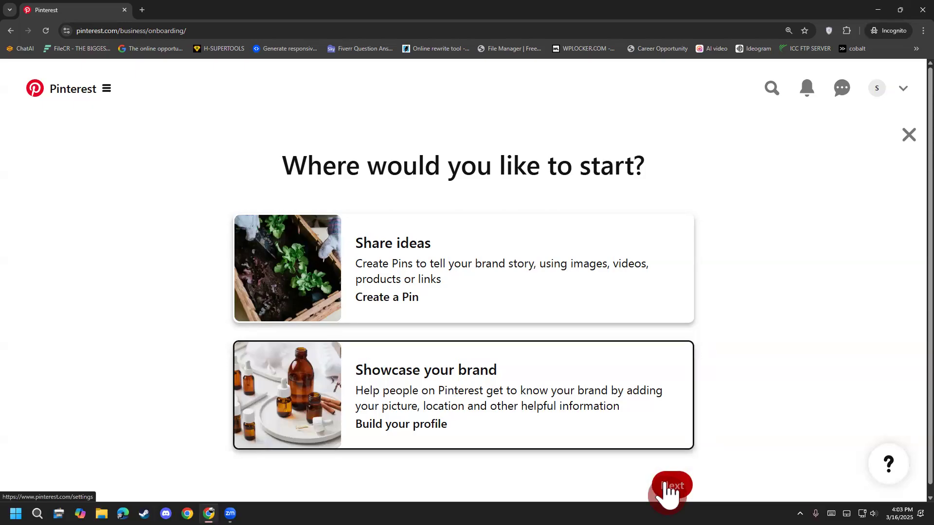
{"action": "left_click", "coordinate": [670, 489]}
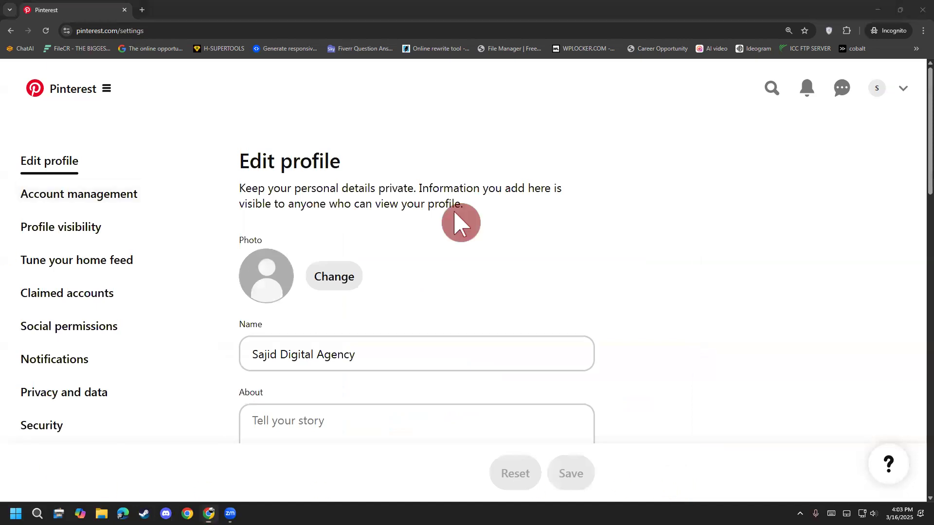
Step: Start the profile's About text with "Hi this is", the owner's first name and "a digital marketer"
{"action": "scroll", "coordinate": [344, 233], "scroll_direction": "down", "scroll_amount": 4}
{"action": "scroll", "coordinate": [298, 246], "scroll_direction": "up", "scroll_amount": 2}
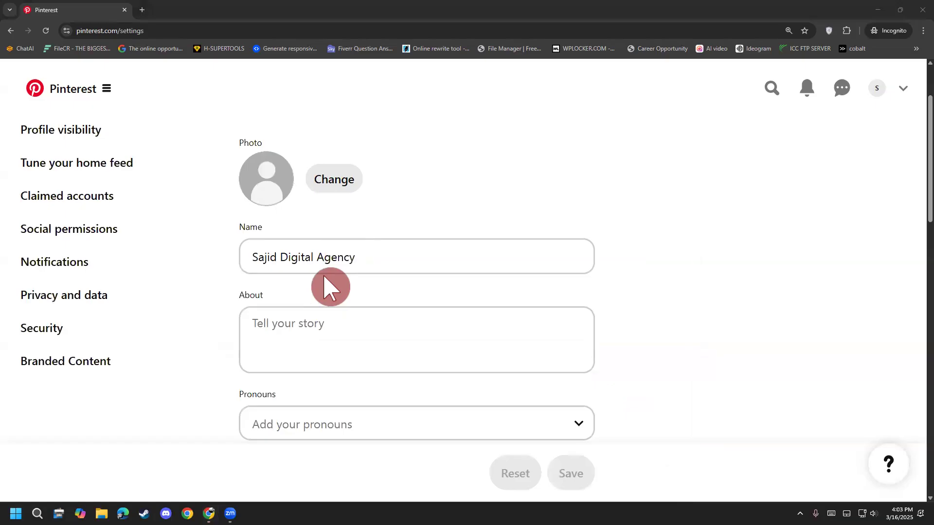
{"action": "scroll", "coordinate": [368, 379], "scroll_direction": "up", "scroll_amount": 2}
{"action": "scroll", "coordinate": [368, 378], "scroll_direction": "down", "scroll_amount": 3}
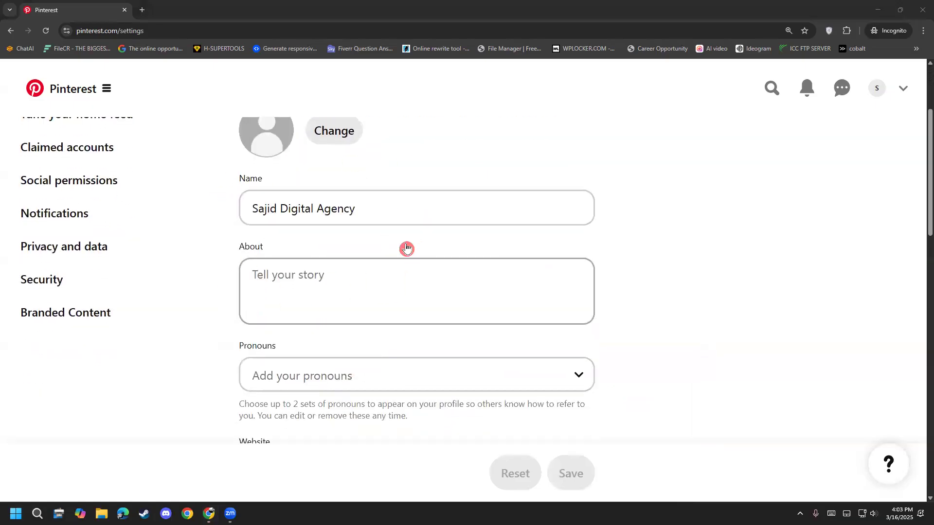
{"action": "left_click", "coordinate": [372, 278]}
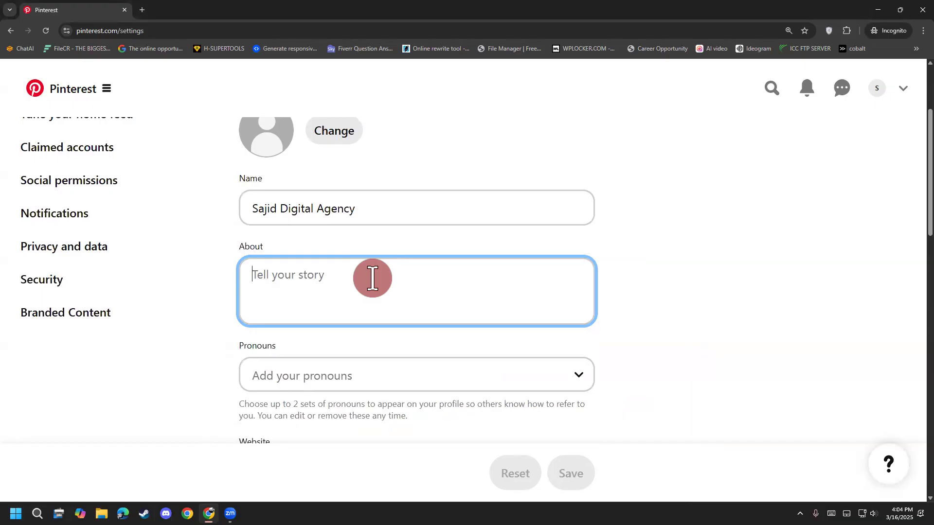
{"action": "type", "text": "Digital "}
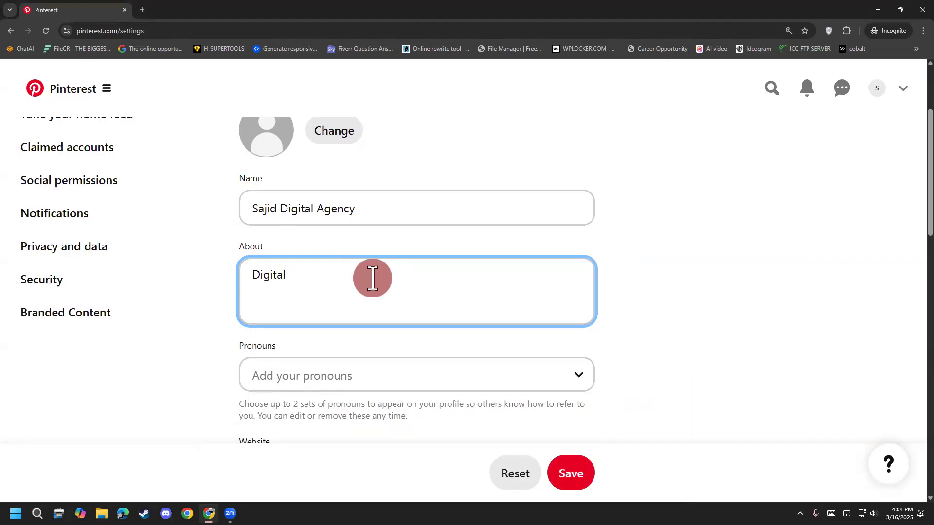
{"action": "type", "text": "Ma"}
{"action": "key", "text": "BackSpace"}
{"action": "key", "text": "BackSpace"}
{"action": "key", "text": "BackSpace"}
{"action": "key", "text": "BackSpace"}
{"action": "key", "text": "BackSpace"}
{"action": "key", "text": "BackSpace"}
{"action": "key", "text": "BackSpace"}
{"action": "key", "text": "BackSpace"}
{"action": "key", "text": "BackSpace"}
{"action": "key", "text": "BackSpace"}
{"action": "type", "text": "Hi this is Sajid an d"}
Step: Extend the About sentence with "and professional Freelancer", correcting the spelling of the last word
{"action": "key", "text": "BackSpace"}
{"action": "key", "text": "BackSpace"}
{"action": "key", "text": "BackSpace"}
{"action": "type", "text": "dig"}
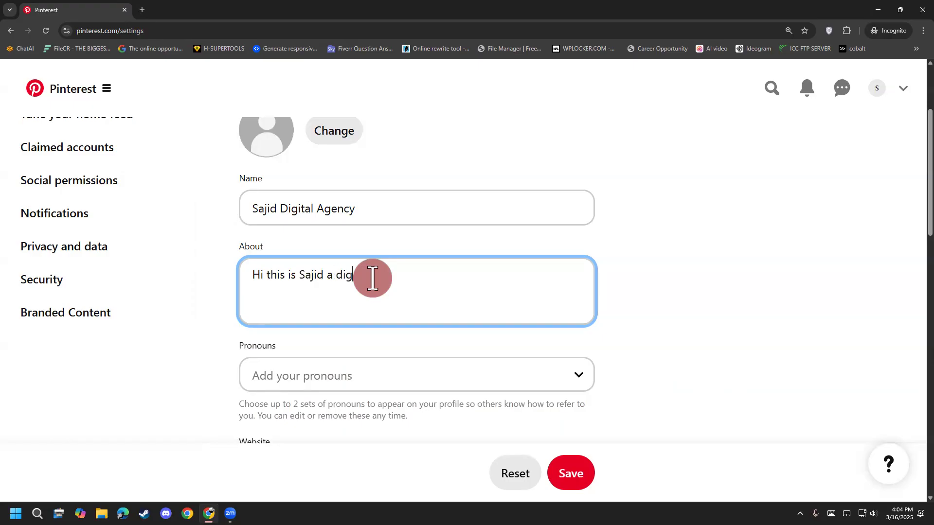
{"action": "type", "text": "ital marketer and professional Freelanc"}
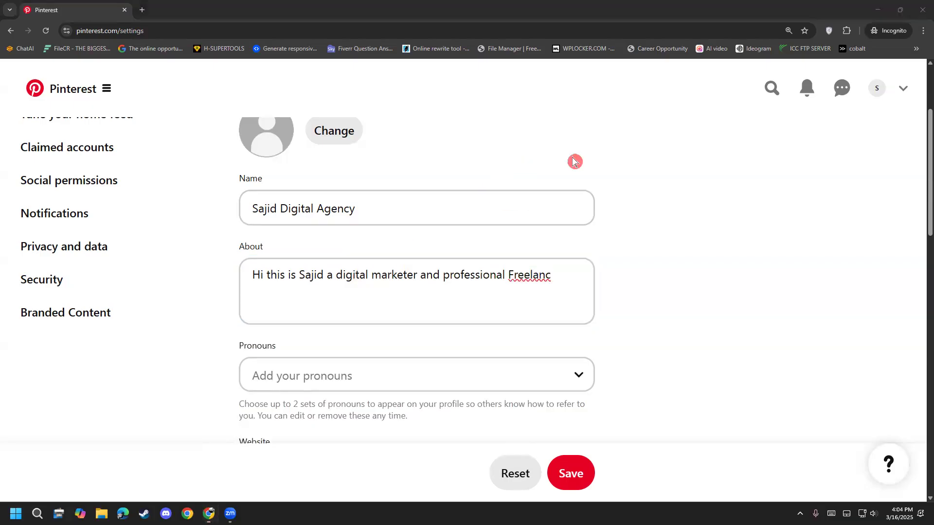
{"action": "right_click", "coordinate": [571, 276]}
{"action": "left_click", "coordinate": [576, 282]}
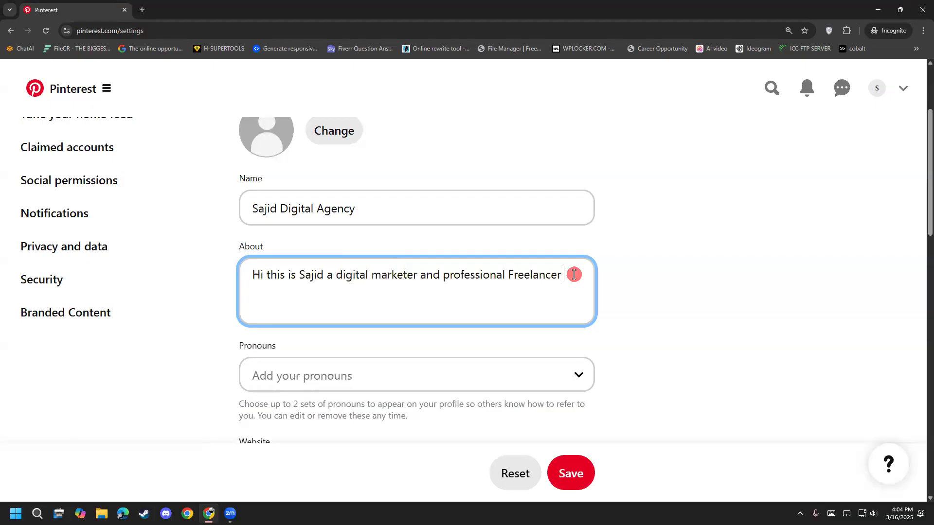
{"action": "type", "text": "is working"}
{"action": "type", "text": " for"}
{"action": "key", "text": "BackSpace"}
{"action": "key", "text": "BackSpace"}
{"action": "key", "text": "BackSpace"}
{"action": "type", "text": "to grp"}
{"action": "key", "text": "BackSpace"}
{"action": "type", "text": "ow any"}
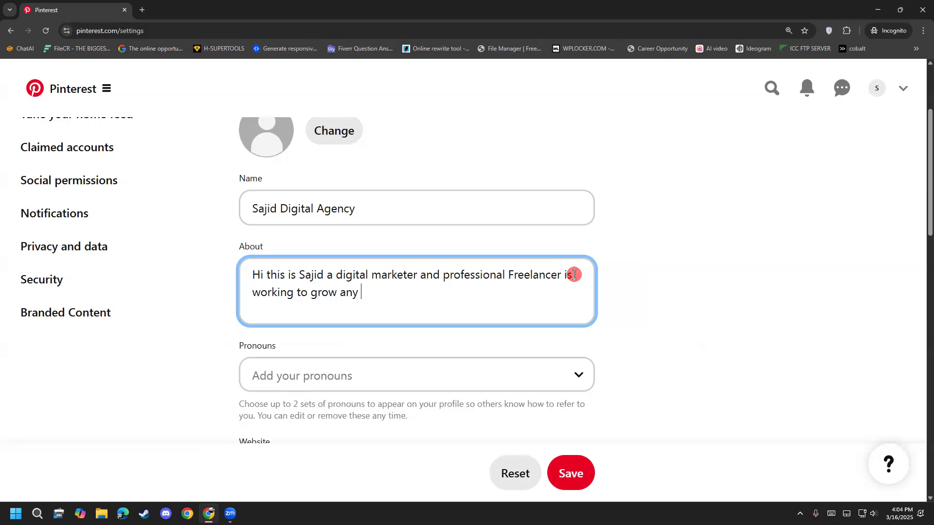
{"action": "key", "text": "BackSpace"}
{"action": "key", "text": "BackSpace"}
{"action": "key", "text": "BackSpace"}
{"action": "key", "text": "BackSpace"}
{"action": "key", "text": "BackSpace"}
{"action": "key", "text": "BackSpace"}
{"action": "key", "text": "BackSpace"}
{"action": "key", "text": "BackSpace"}
{"action": "key", "text": "BackSpace"}
{"action": "key", "text": "BackSpace"}
{"action": "key", "text": "BackSpace"}
{"action": "key", "text": "BackSpace"}
{"action": "key", "text": "BackSpace"}
{"action": "key", "text": "BackSpace"}
{"action": "key", "text": "BackSpace"}
{"action": "key", "text": "BackSpace"}
{"action": "key", "text": "BackSpace"}
{"action": "key", "text": "BackSpace"}
{"action": "key", "text": "BackSpace"}
{"action": "key", "text": "BackSpace"}
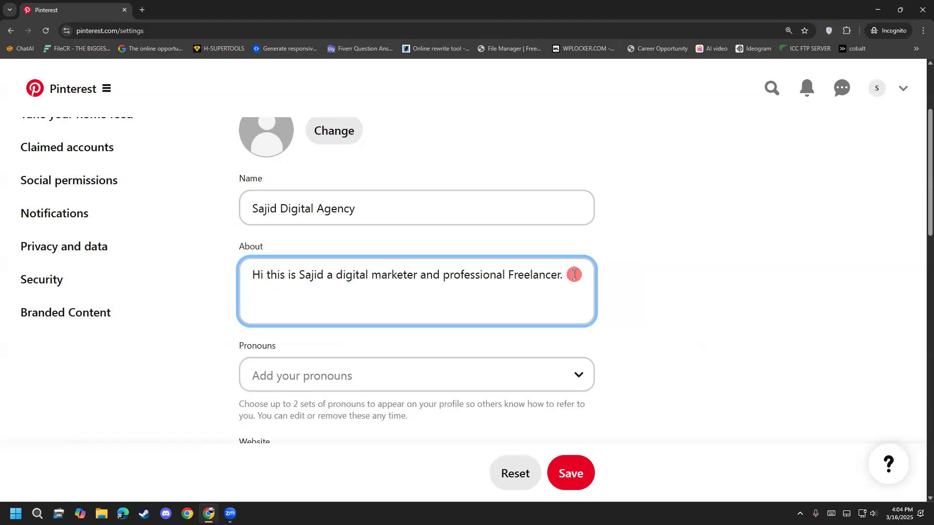
Step: Add "$social_media_manager" after the sentence in the About text
{"action": "type", "text": "S"}
{"action": "type", "text": "social"}
{"action": "type", "text": "_media"}
{"action": "key", "text": "BackSpace"}
{"action": "key", "text": "BackSpace"}
{"action": "key", "text": "BackSpace"}
{"action": "key", "text": "BackSpace"}
{"action": "key", "text": "BackSpace"}
{"action": "key", "text": "BackSpace"}
{"action": "type", "text": "_media_man"}
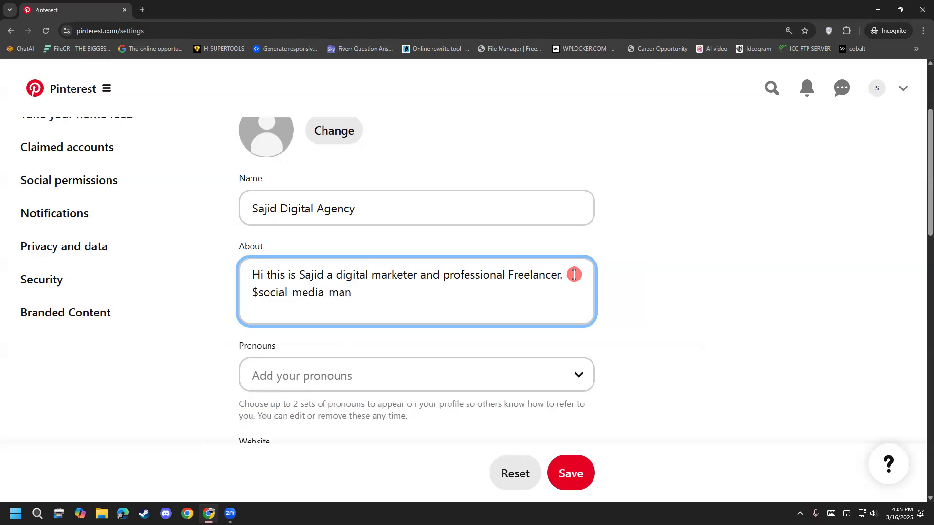
{"action": "type", "text": "ager #socialmedia"}
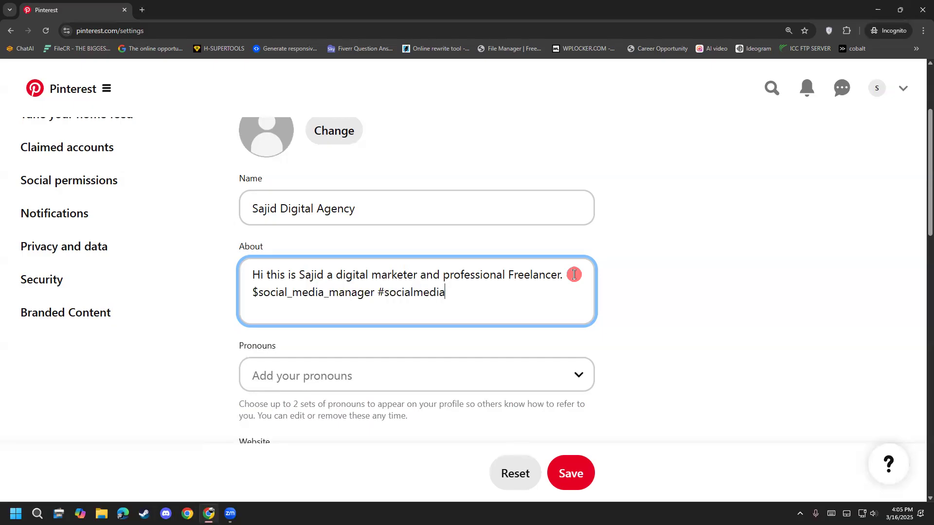
Step: Append the hashtag "#socialmediamarketer" to the About text
{"action": "type", "text": "manrker"}
{"action": "key", "text": "BackSpace"}
{"action": "key", "text": "BackSpace"}
{"action": "key", "text": "BackSpace"}
Step: Append the hashtag "#digitalmarketer" at the end of the About text
{"action": "key", "text": "BackSpace"}
{"action": "type", "text": "rketer #digitakl"}
{"action": "key", "text": "BackSpace"}
{"action": "key", "text": "BackSpace"}
{"action": "type", "text": "lmarketer"}
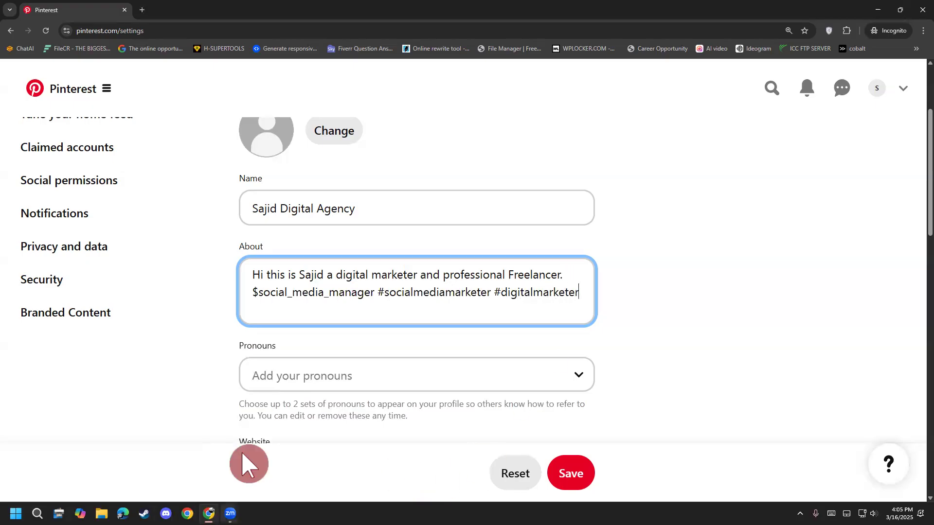
Step: Replace the dollar sign before "social_media_manager" in the About text with "#"
{"action": "left_click", "coordinate": [258, 292]}
{"action": "left_click_drag", "start_coordinate": [258, 292], "coordinate": [251, 293]}
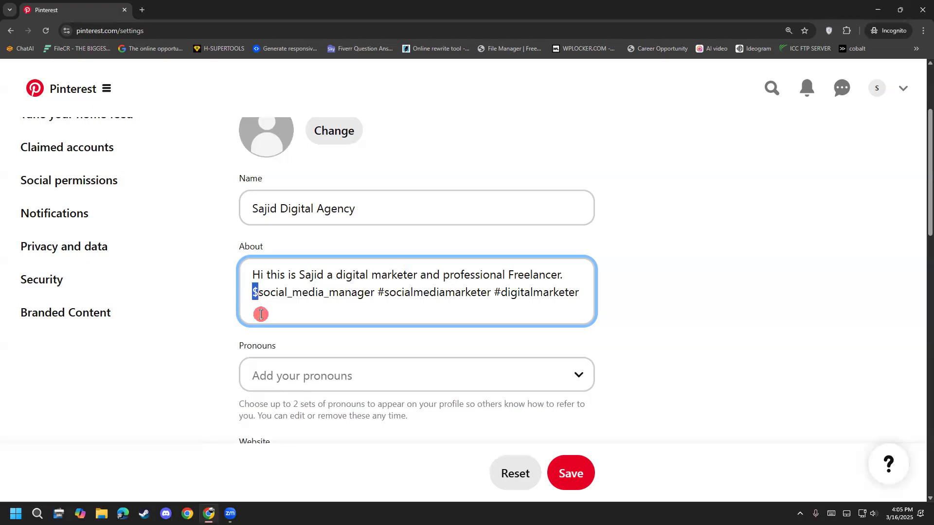
{"action": "type", "text": "#"}
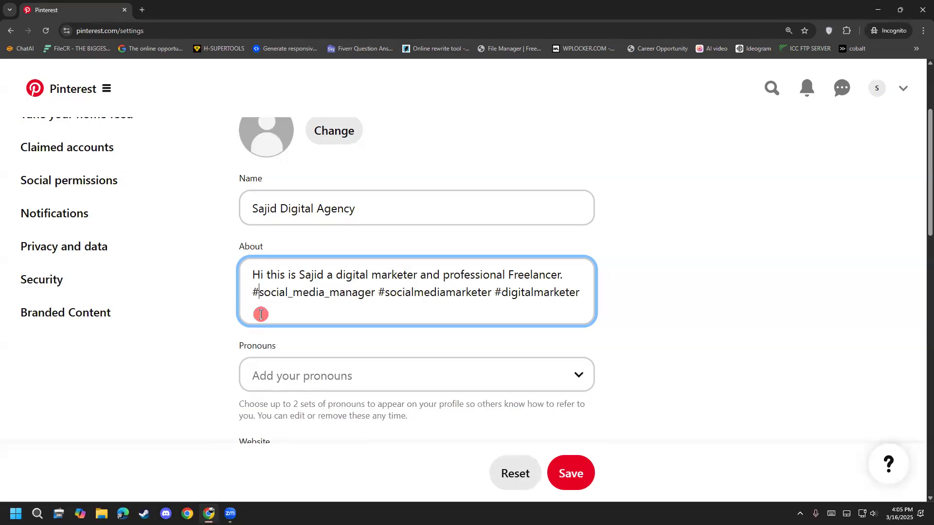
Step: Set the profile's pronouns to he/him
{"action": "scroll", "coordinate": [562, 336], "scroll_direction": "down", "scroll_amount": 3}
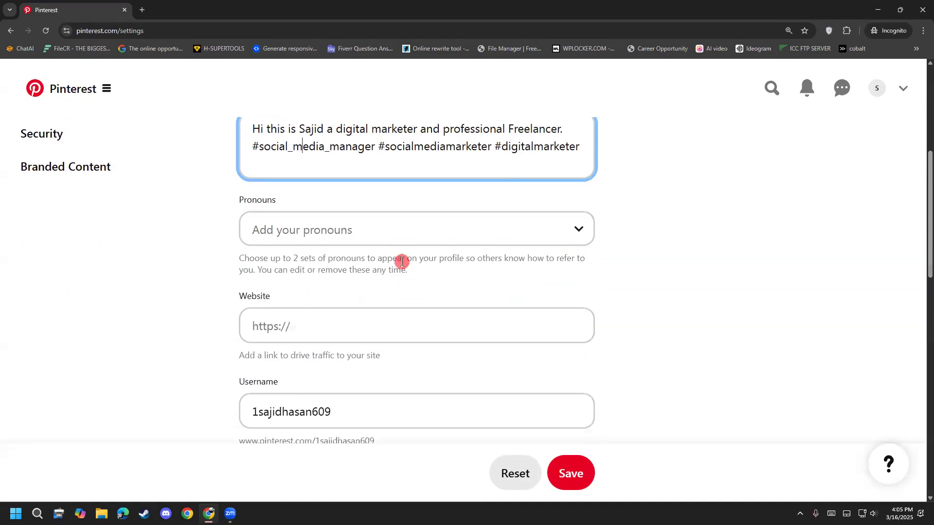
{"action": "left_click", "coordinate": [404, 229]}
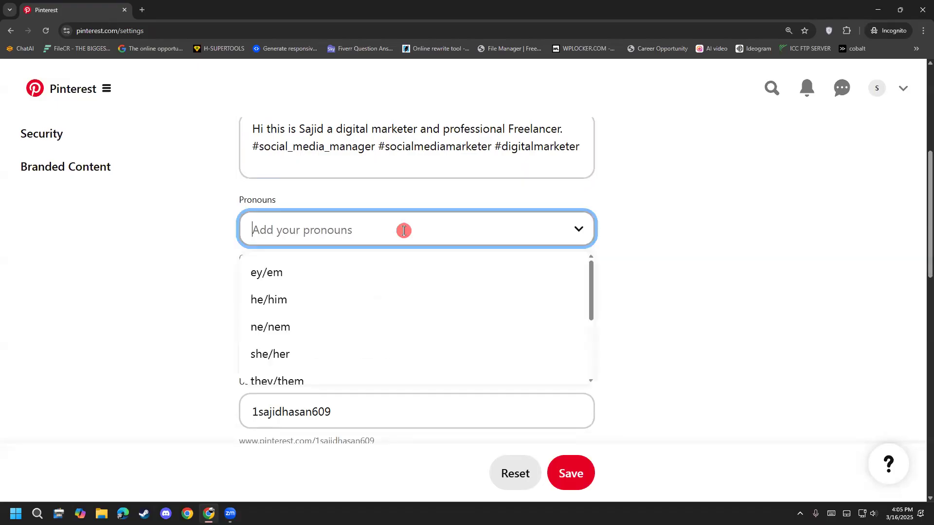
{"action": "left_click", "coordinate": [297, 311]}
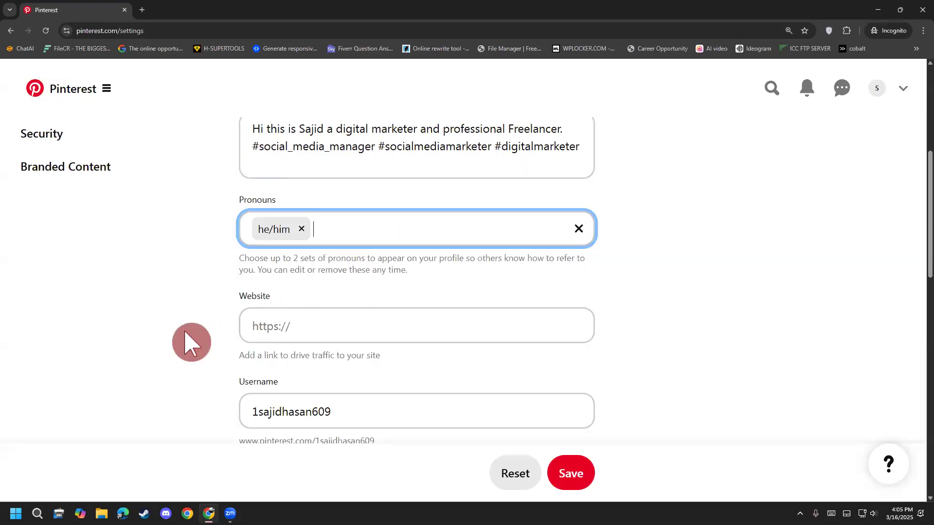
Step: Fill in the business contact's e-mail address on the profile, leaving the website blank
{"action": "scroll", "coordinate": [190, 335], "scroll_direction": "down", "scroll_amount": 3}
{"action": "left_click", "coordinate": [321, 189]}
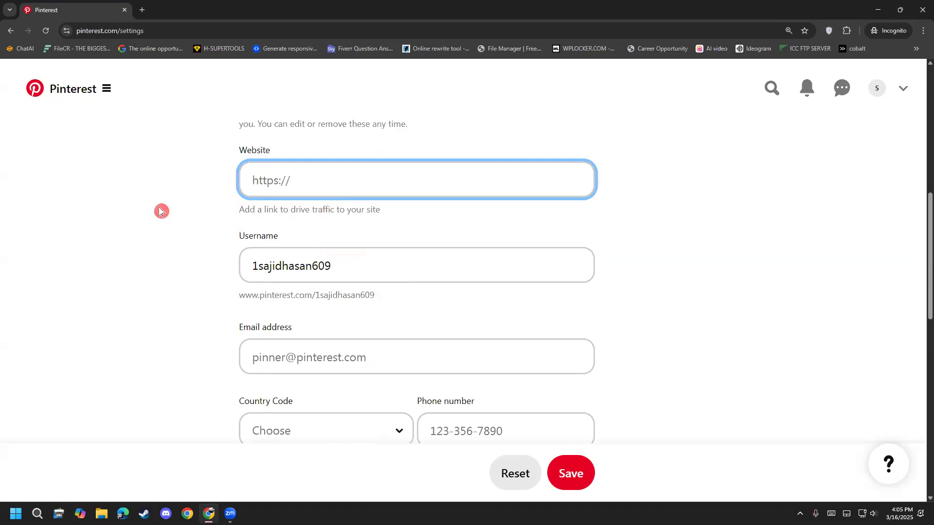
{"action": "scroll", "coordinate": [323, 227], "scroll_direction": "up", "scroll_amount": 2}
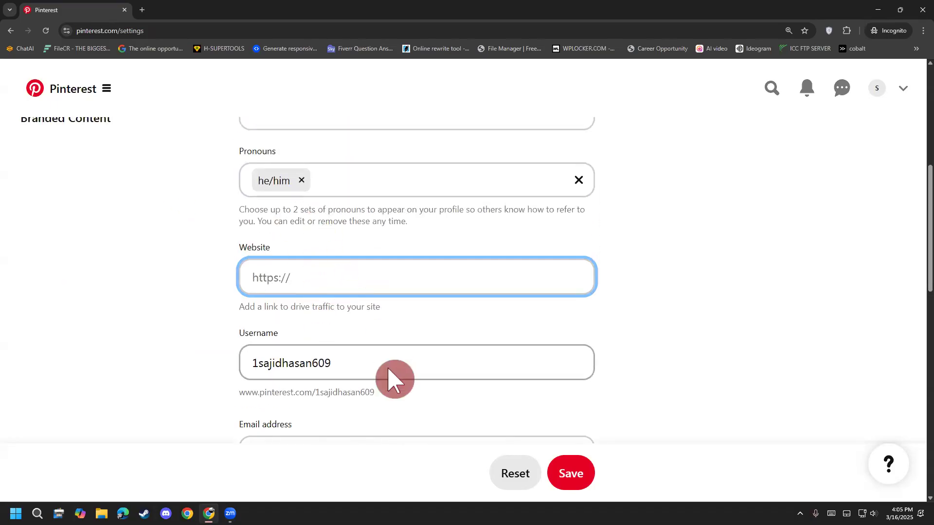
{"action": "scroll", "coordinate": [203, 381], "scroll_direction": "down", "scroll_amount": 2}
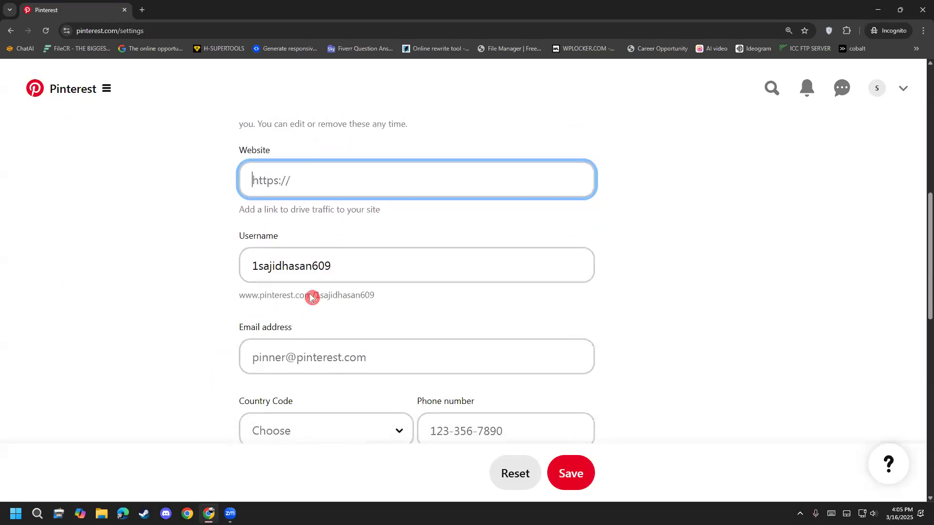
{"action": "left_click", "coordinate": [311, 357]}
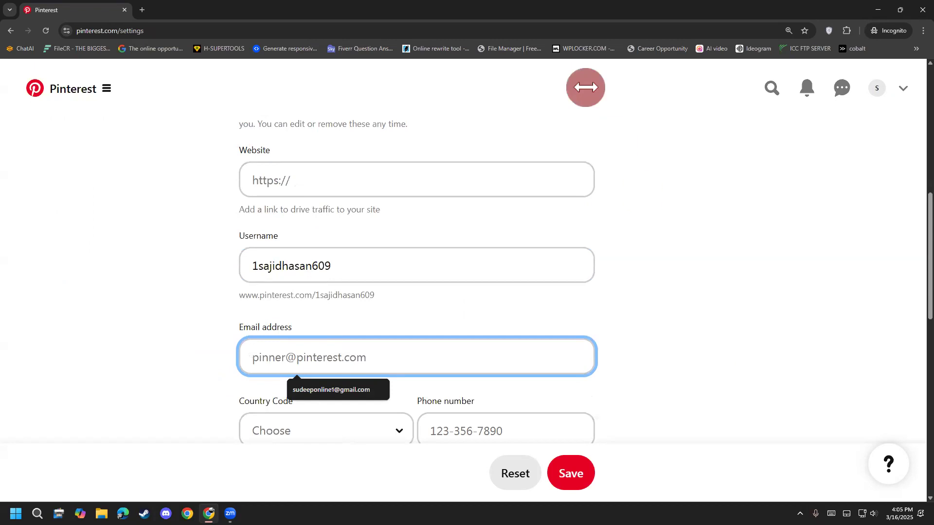
{"action": "left_click", "coordinate": [647, 124]}
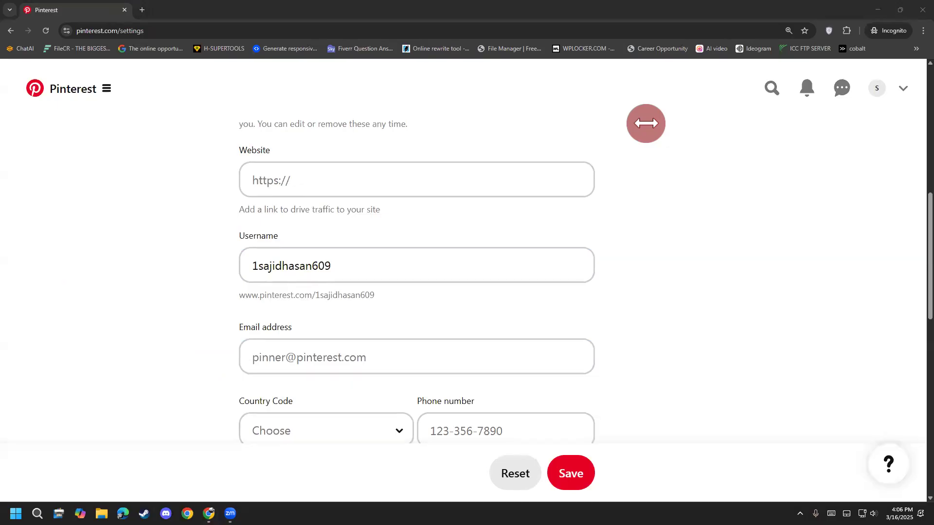
{"action": "left_click", "coordinate": [323, 358]}
{"action": "key", "text": "Down"}
{"action": "key", "text": "Return"}
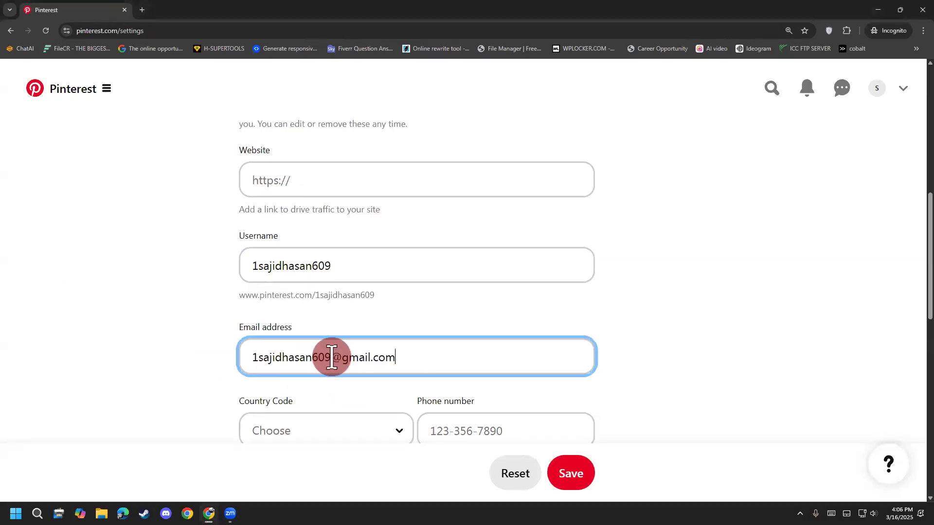
{"action": "left_click", "coordinate": [117, 395]}
{"action": "scroll", "coordinate": [117, 393], "scroll_direction": "down", "scroll_amount": 4}
{"action": "scroll", "coordinate": [380, 334], "scroll_direction": "up", "scroll_amount": 3}
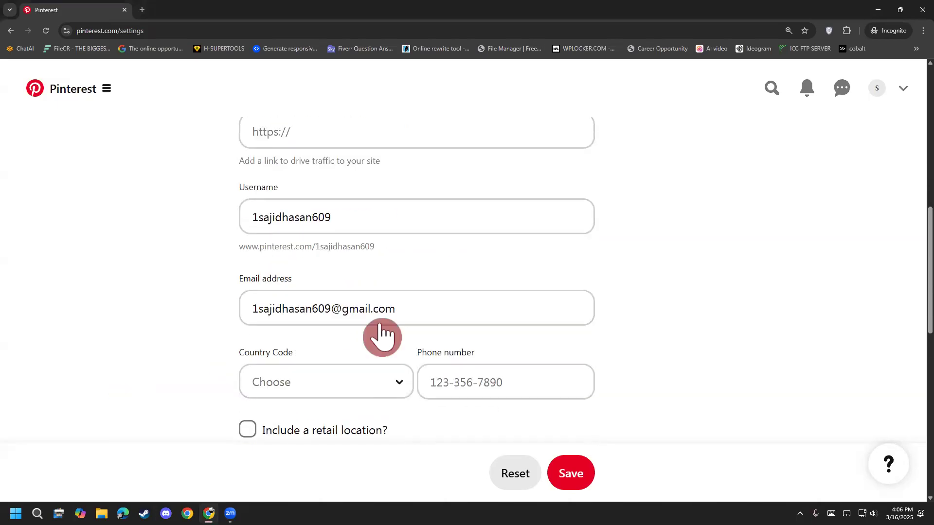
Step: Set the profile's country code to Bangladesh (+880) and fill in the business phone number
{"action": "left_click", "coordinate": [269, 378]}
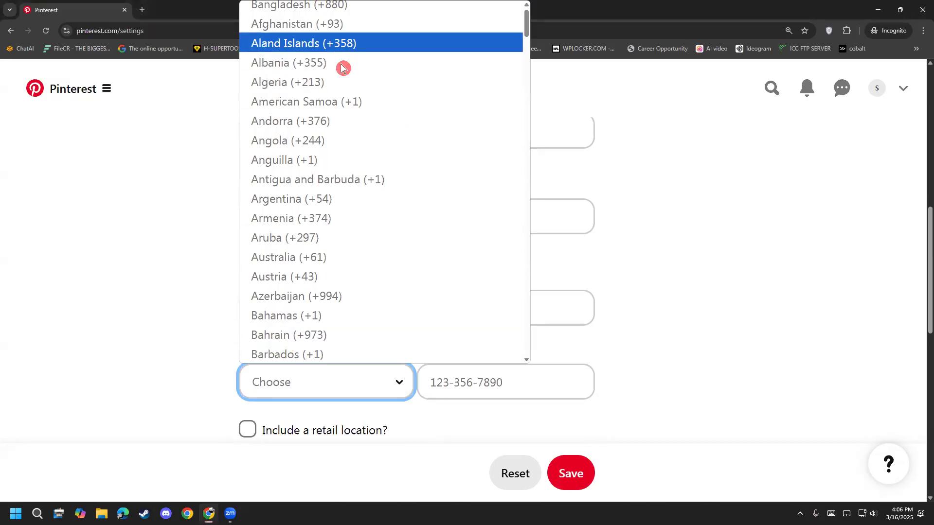
{"action": "left_click", "coordinate": [299, 5]}
{"action": "left_click", "coordinate": [481, 375]}
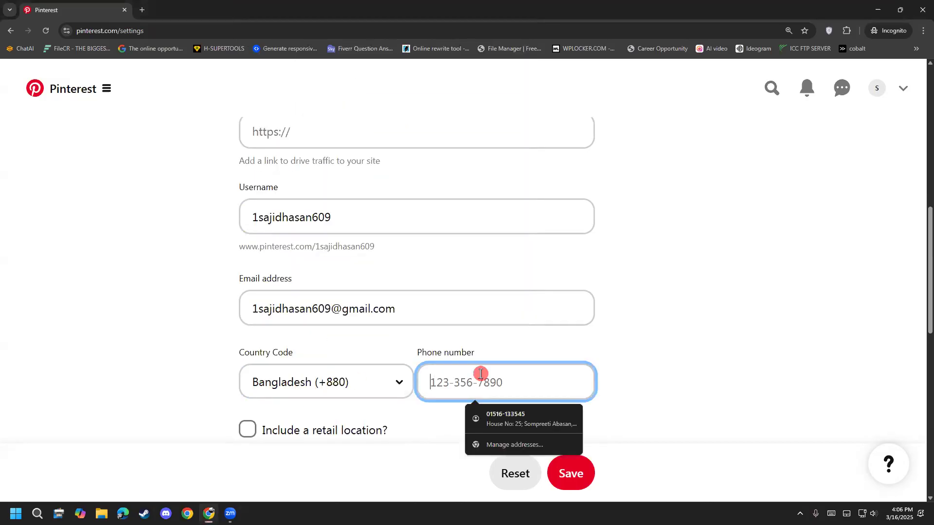
{"action": "left_click", "coordinate": [681, 390]}
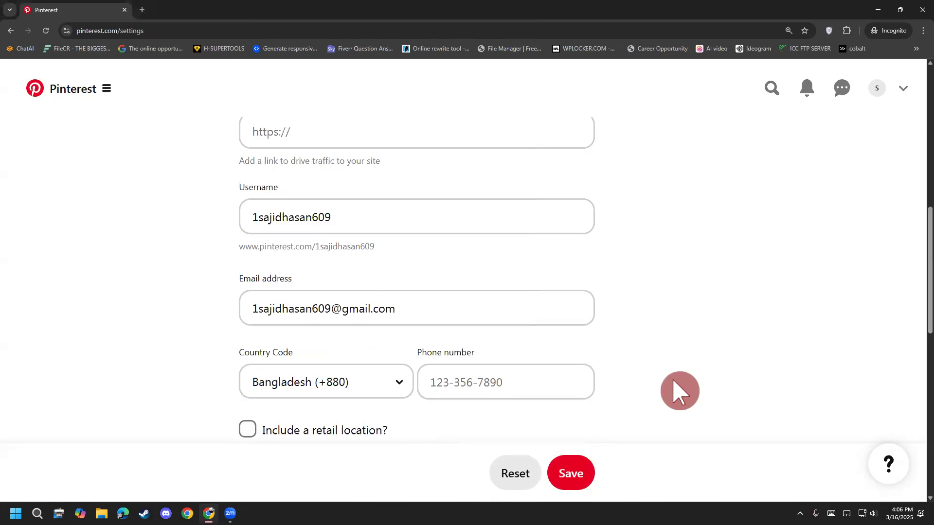
{"action": "left_click", "coordinate": [520, 364]}
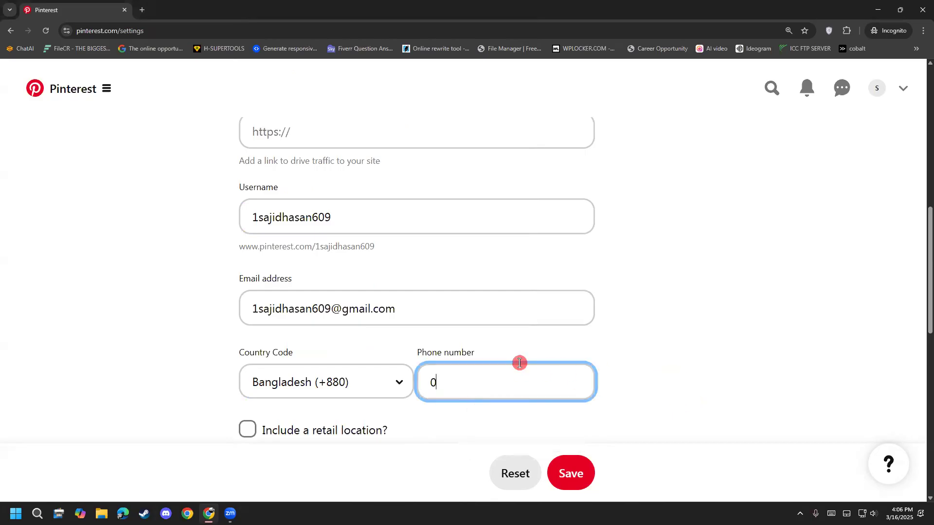
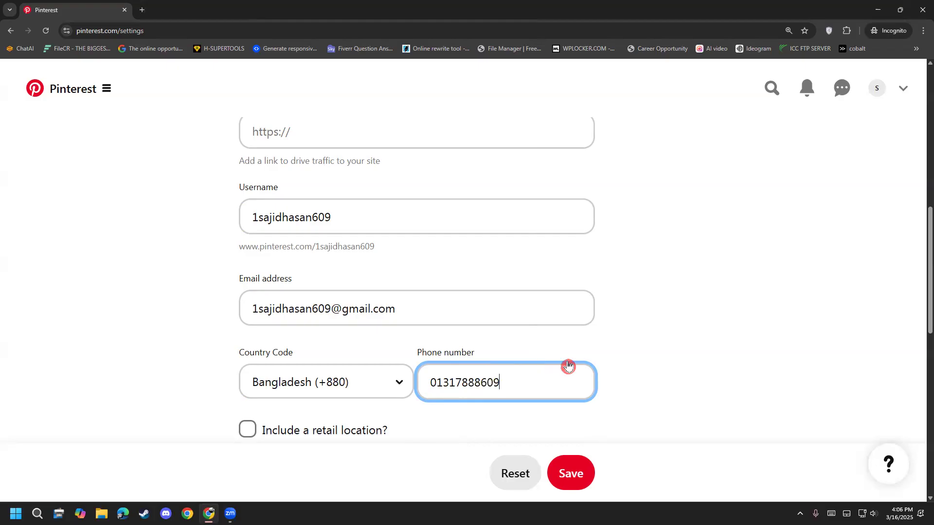
Step: Fill in Address Line 1 with the business's area and city, leaving the retail location option off
{"action": "key", "text": "ctrl+plus"}
{"action": "scroll", "coordinate": [580, 396], "scroll_direction": "down", "scroll_amount": 3}
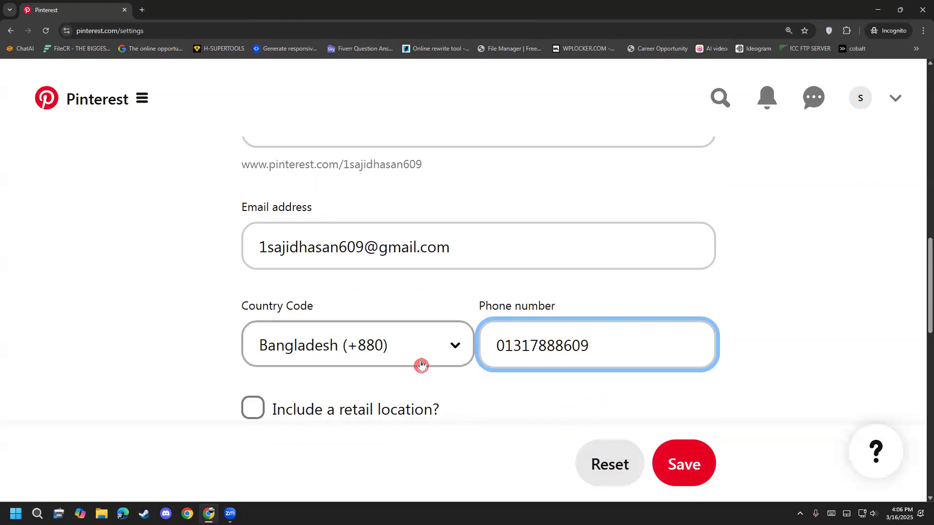
{"action": "scroll", "coordinate": [419, 365], "scroll_direction": "down", "scroll_amount": 2}
{"action": "key", "text": "ctrl+minus"}
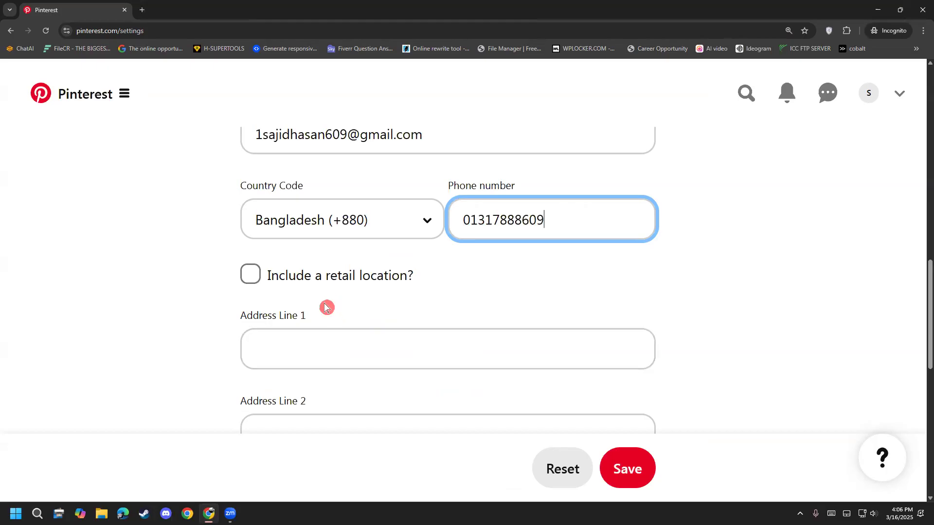
{"action": "left_click", "coordinate": [323, 335]}
{"action": "type", "text": "D"}
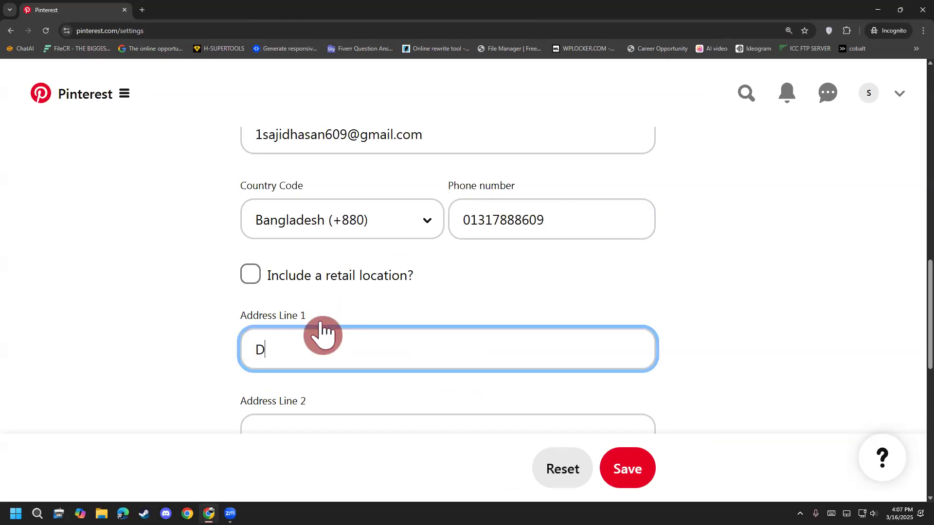
{"action": "type", "text": "haka"}
{"action": "key", "text": "Home"}
{"action": "type", "text": "Nah"}
{"action": "key", "text": "BackSpace"}
{"action": "type", "text": "rayongonj,"}
Step: Fill in the business's city from the saved address suggestion and enter its state/province/region, leaving Address Line 2 blank
{"action": "scroll", "coordinate": [180, 307], "scroll_direction": "down", "scroll_amount": 5}
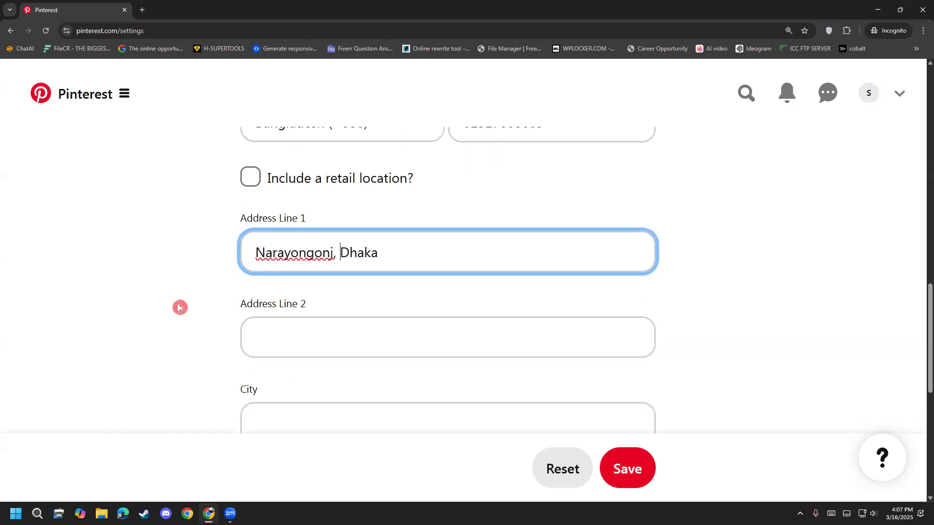
{"action": "left_click", "coordinate": [291, 279]}
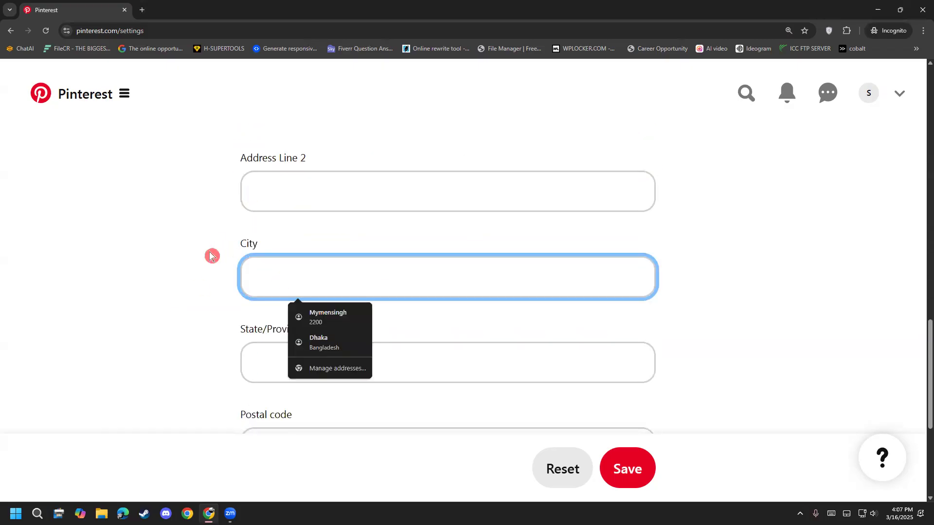
{"action": "type", "text": "D"}
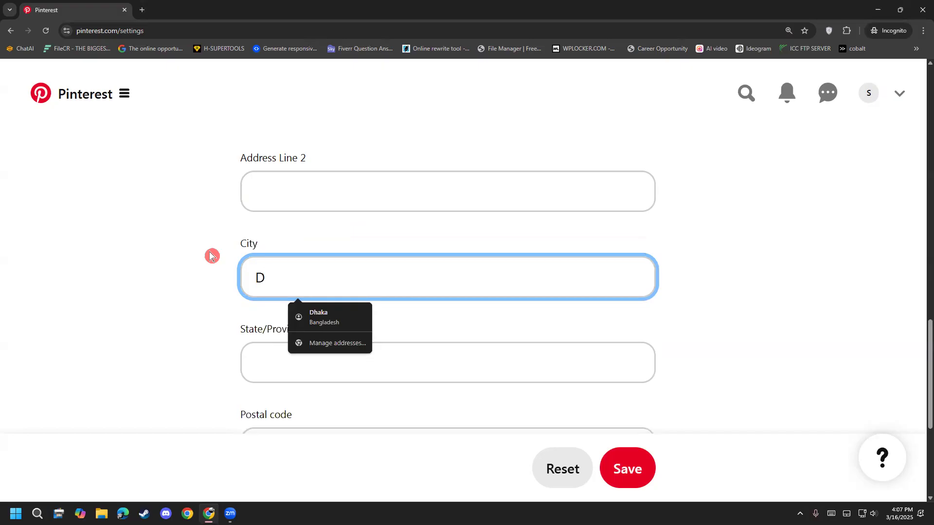
{"action": "left_click", "coordinate": [324, 323]}
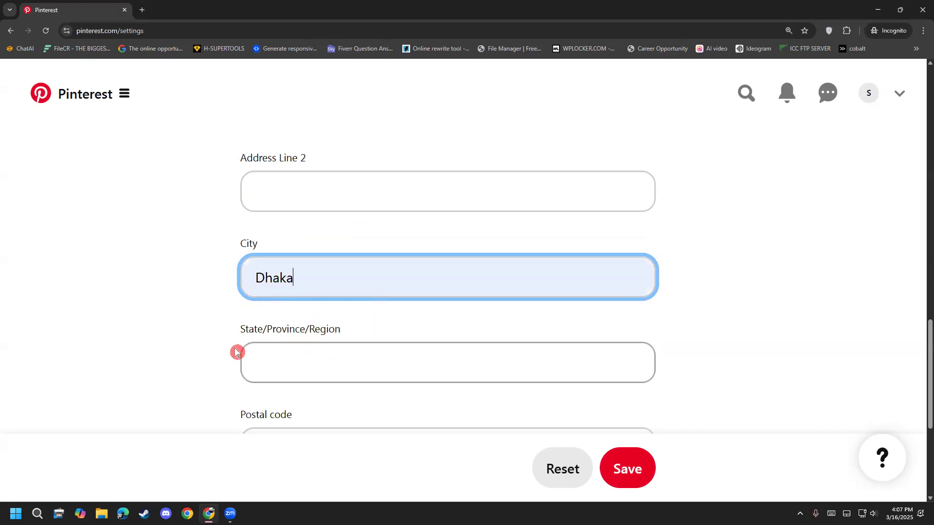
{"action": "scroll", "coordinate": [236, 351], "scroll_direction": "down", "scroll_amount": 2}
{"action": "left_click", "coordinate": [288, 266]}
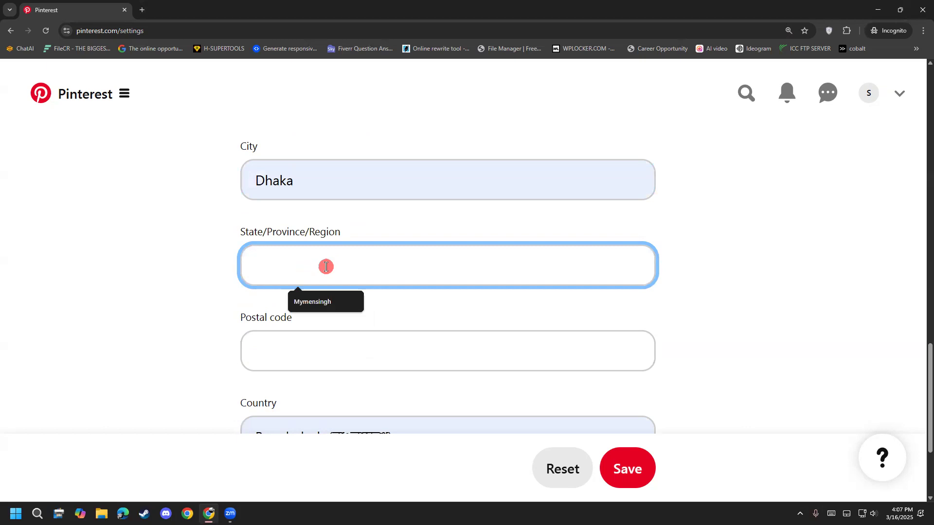
{"action": "type", "text": "Dhaka"}
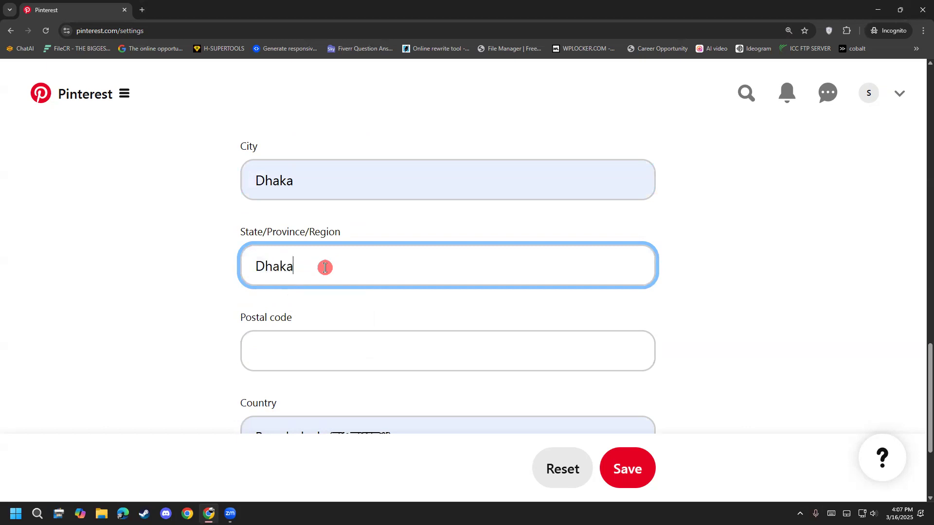
{"action": "left_click", "coordinate": [339, 351]}
{"action": "type", "text": "12"}
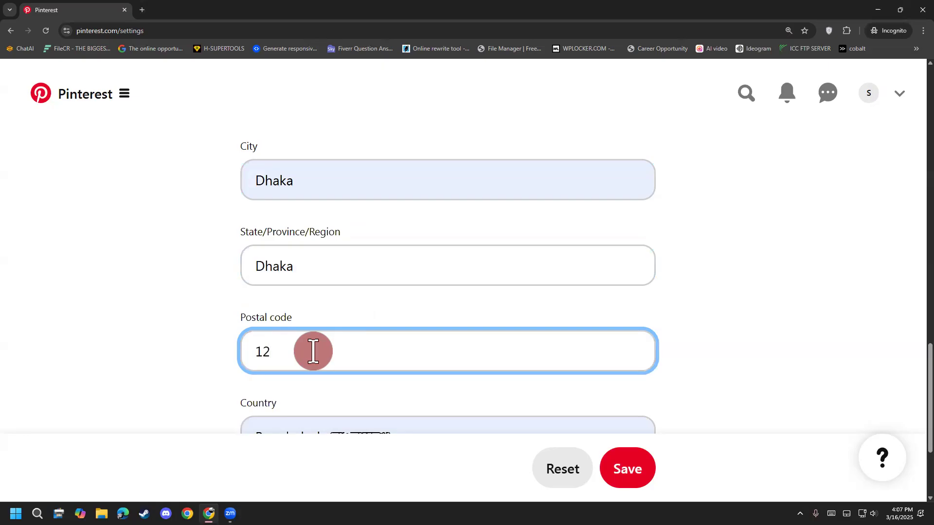
{"action": "left_click", "coordinate": [142, 10]}
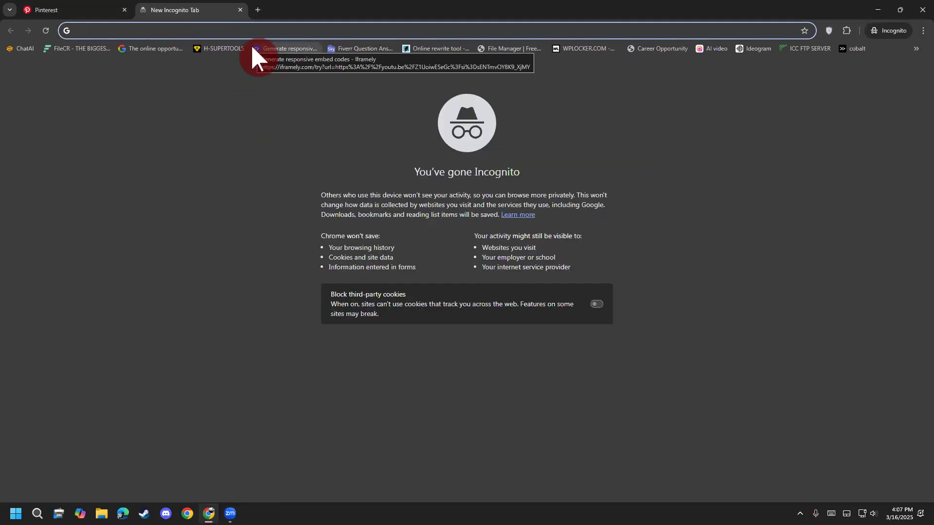
{"action": "type", "text": "najar"}
{"action": "key", "text": "BackSpace"}
{"action": "key", "text": "BackSpace"}
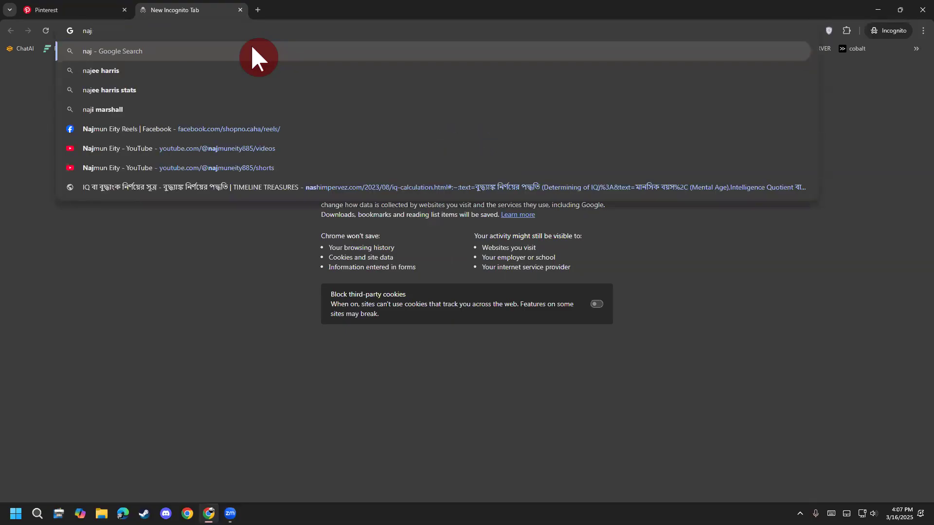
{"action": "left_click", "coordinate": [679, 334]}
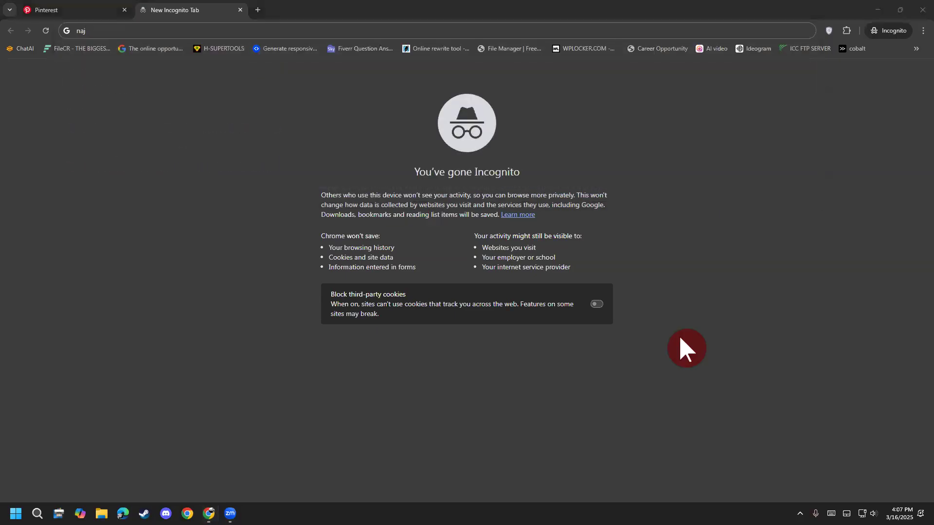
{"action": "left_click", "coordinate": [235, 7]}
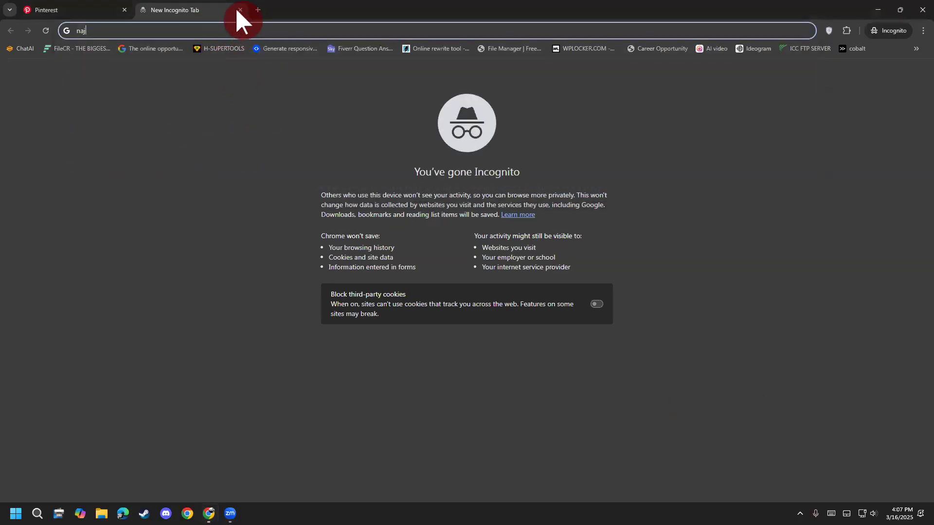
{"action": "left_click", "coordinate": [240, 9]}
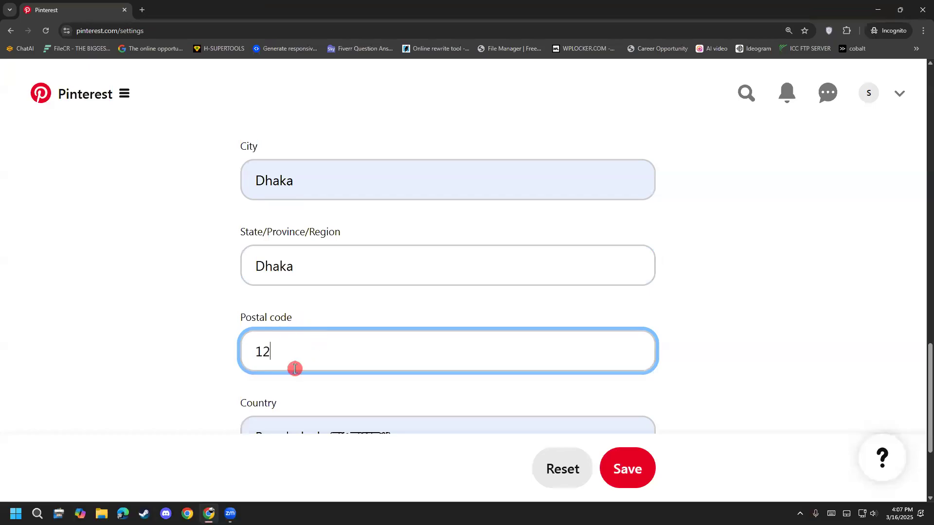
Step: Replace the partial entry in the Postal code field with the business's full postal code
{"action": "left_click_drag", "start_coordinate": [296, 368], "coordinate": [171, 394]}
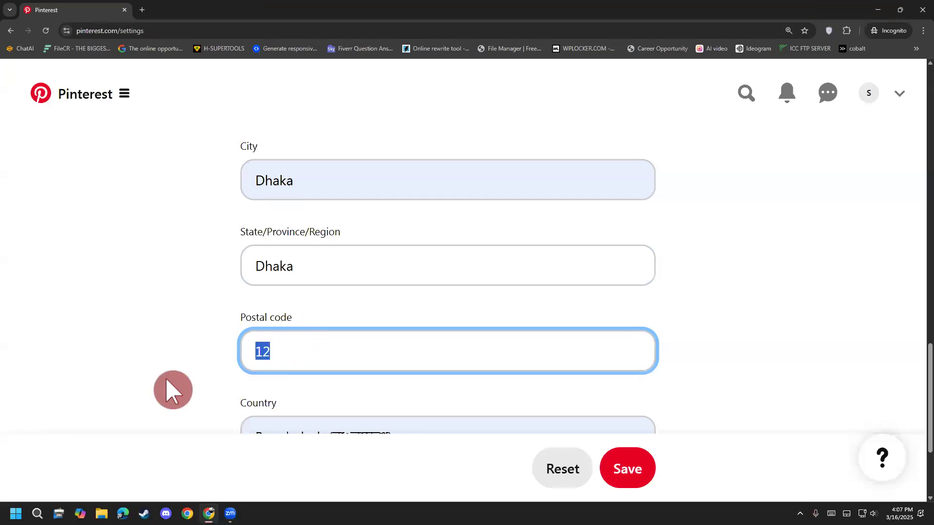
{"action": "type", "text": "14"}
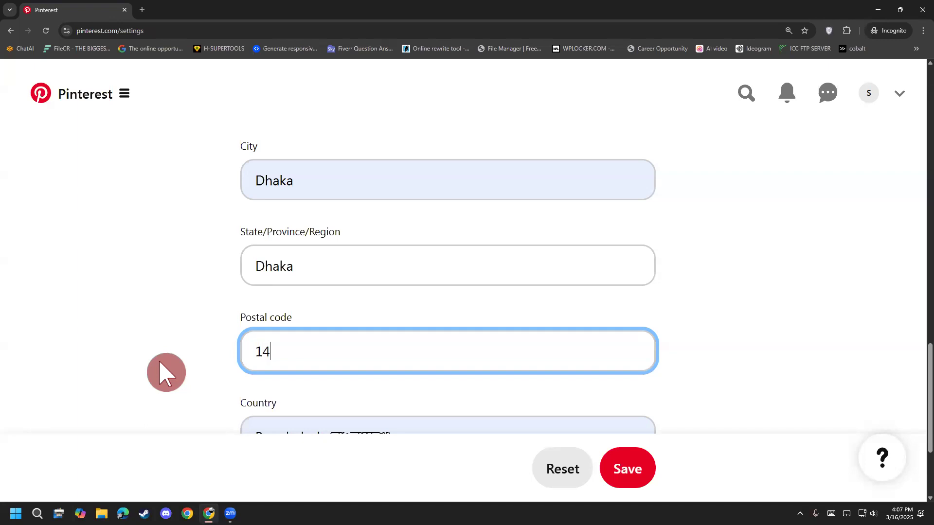
{"action": "type", "text": "00"}
{"action": "scroll", "coordinate": [171, 362], "scroll_direction": "down", "scroll_amount": 3}
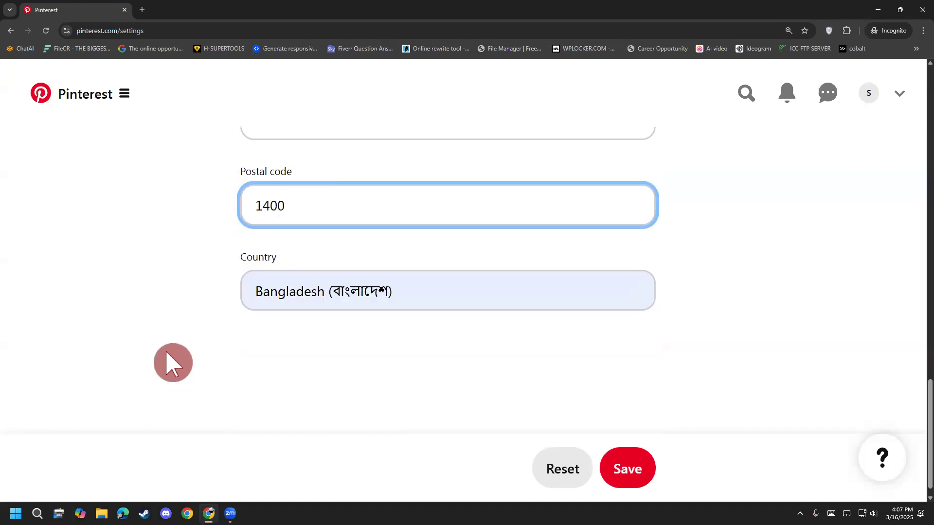
Step: Review the completed profile details and highlight the profile link shown beneath the username
{"action": "key", "text": "ctrl+minus"}
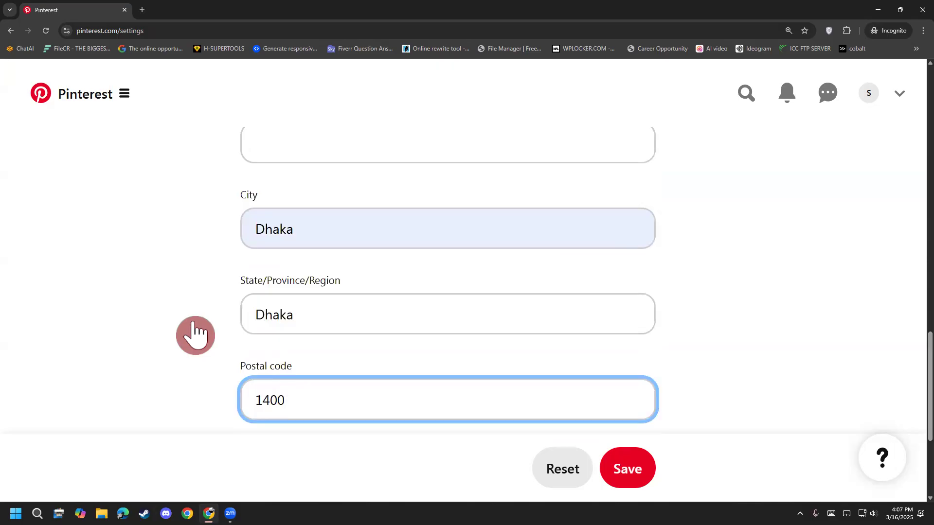
{"action": "scroll", "coordinate": [195, 336], "scroll_direction": "up", "scroll_amount": 12}
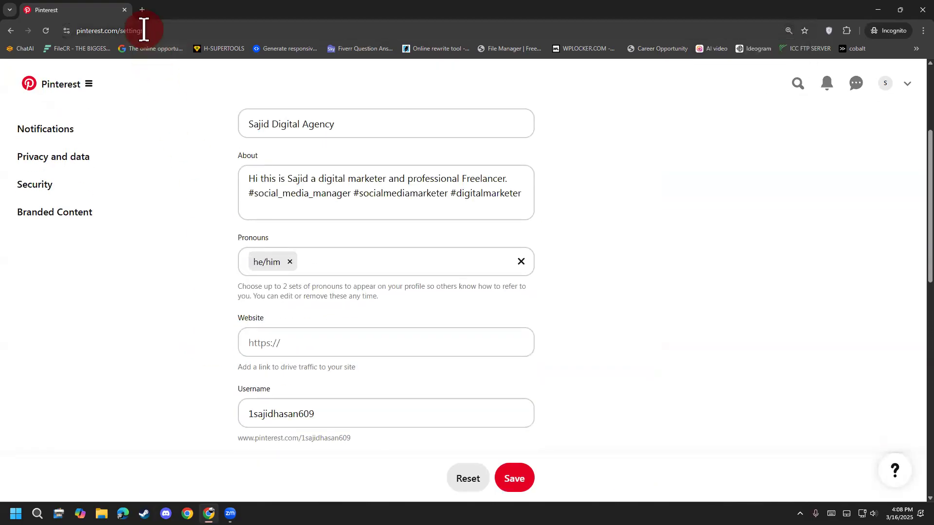
{"action": "scroll", "coordinate": [208, 288], "scroll_direction": "up", "scroll_amount": 3}
{"action": "scroll", "coordinate": [209, 289], "scroll_direction": "down", "scroll_amount": 6}
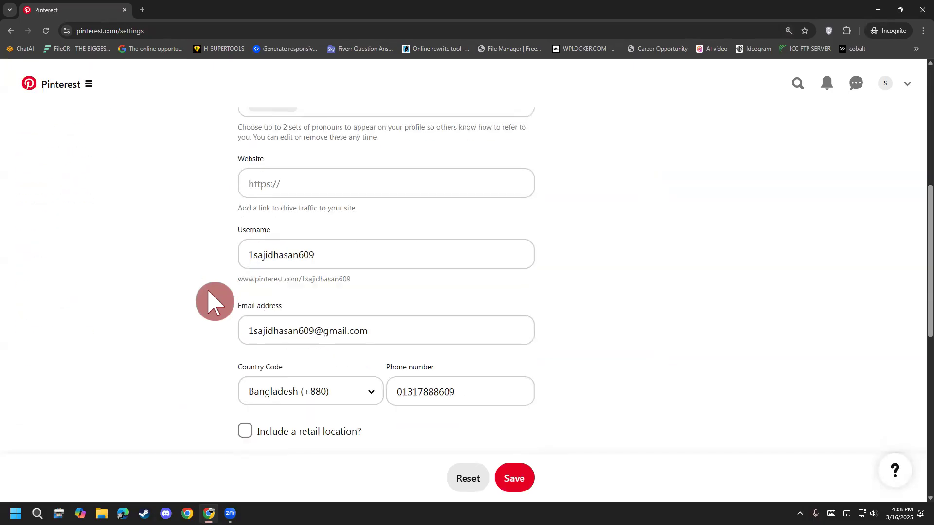
{"action": "mouse_move", "coordinate": [238, 279]}
{"action": "left_mouse_down"}
{"action": "mouse_move", "coordinate": [363, 278]}
{"action": "mouse_move", "coordinate": [244, 276]}
{"action": "mouse_move", "coordinate": [232, 267]}
{"action": "mouse_move", "coordinate": [240, 279]}
{"action": "left_mouse_up"}
{"action": "left_click", "coordinate": [362, 278]}
{"action": "left_click", "coordinate": [240, 279]}
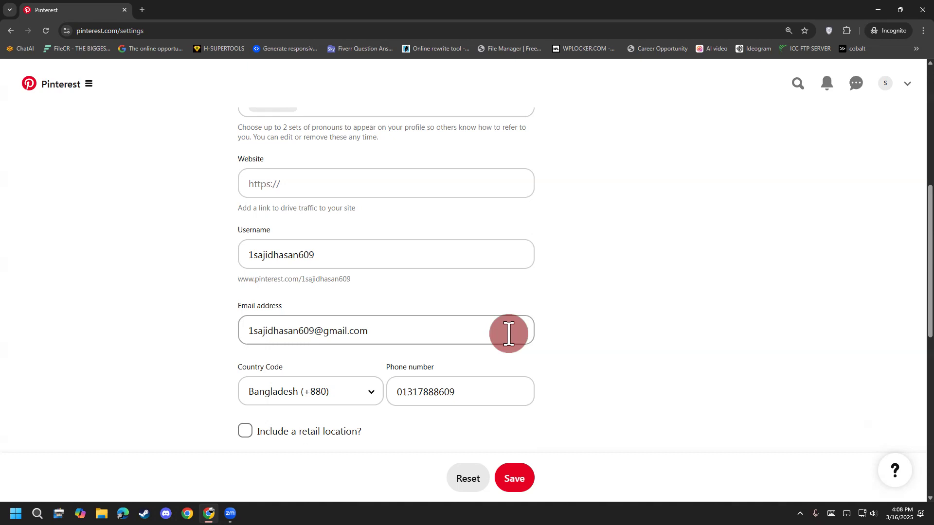
{"action": "left_click_drag", "start_coordinate": [236, 281], "coordinate": [359, 293]}
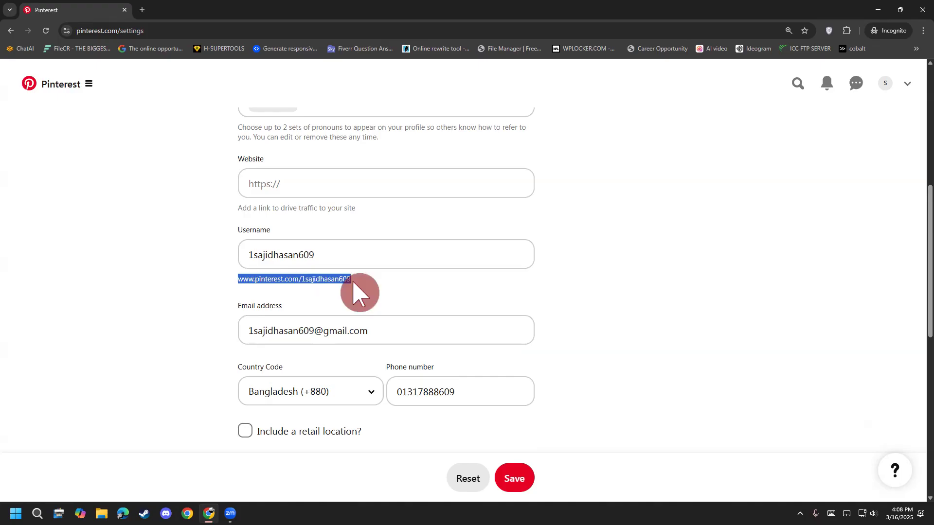
{"action": "left_click", "coordinate": [327, 276]}
Step: Open the account's profile page in a new tab and highlight its full web address
{"action": "right_click", "coordinate": [886, 81]}
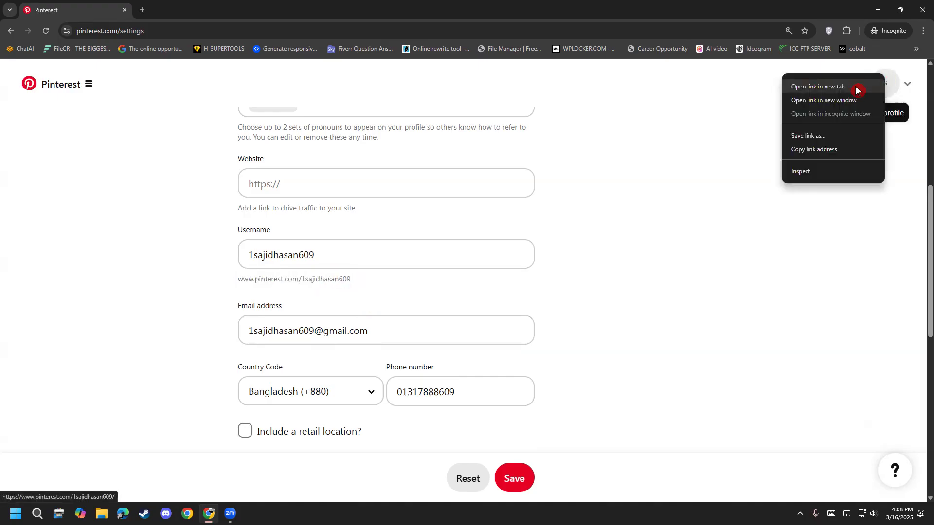
{"action": "left_click", "coordinate": [810, 87]}
{"action": "left_click", "coordinate": [197, 10]}
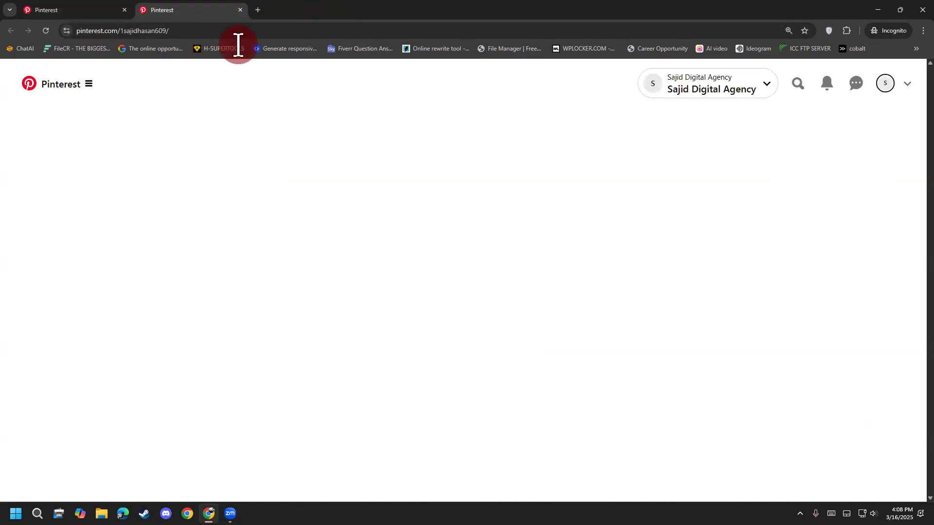
{"action": "left_click", "coordinate": [252, 31]}
{"action": "left_click", "coordinate": [267, 31]}
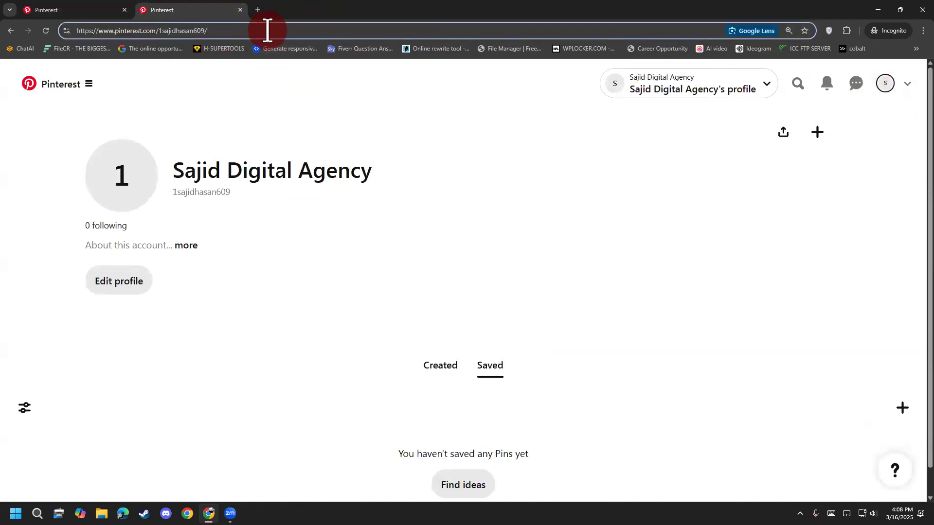
{"action": "left_click_drag", "start_coordinate": [268, 30], "coordinate": [45, 20]}
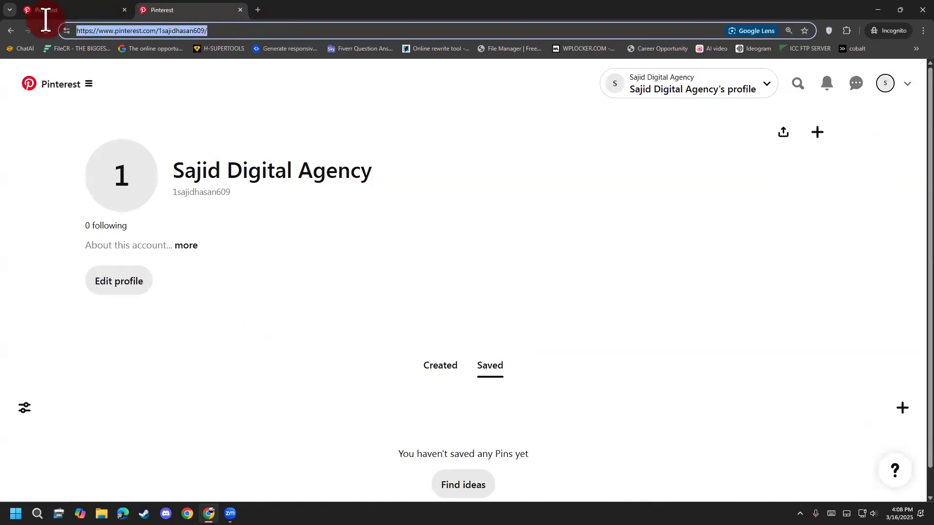
{"action": "left_click_drag", "start_coordinate": [221, 26], "coordinate": [50, 26]}
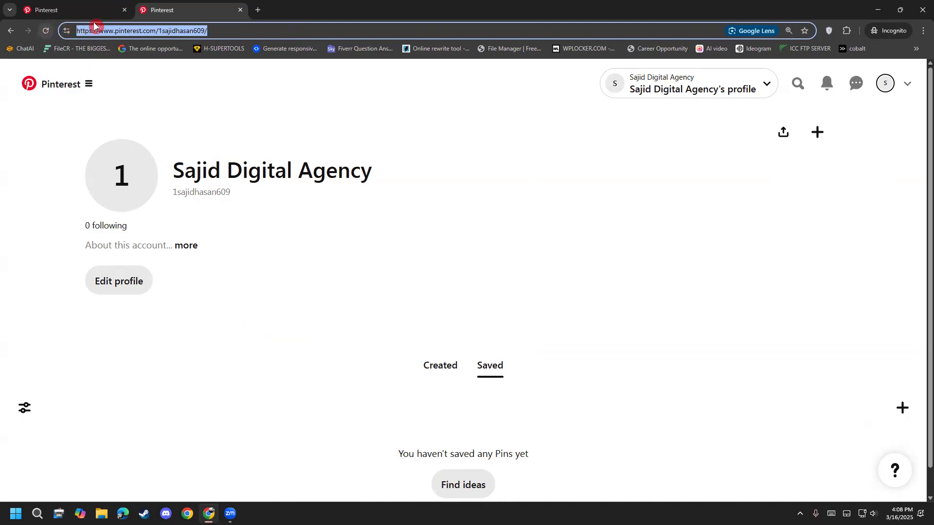
Step: Close the extra profile tab, then mark the Username field with a hand-drawn circle and two check marks and clear the drawing
{"action": "left_click", "coordinate": [240, 10]}
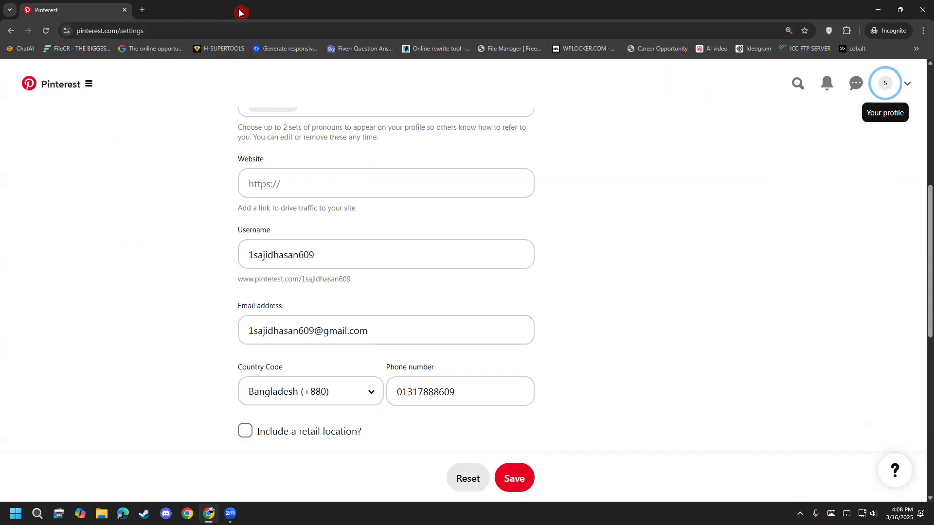
{"action": "left_click", "coordinate": [344, 260]}
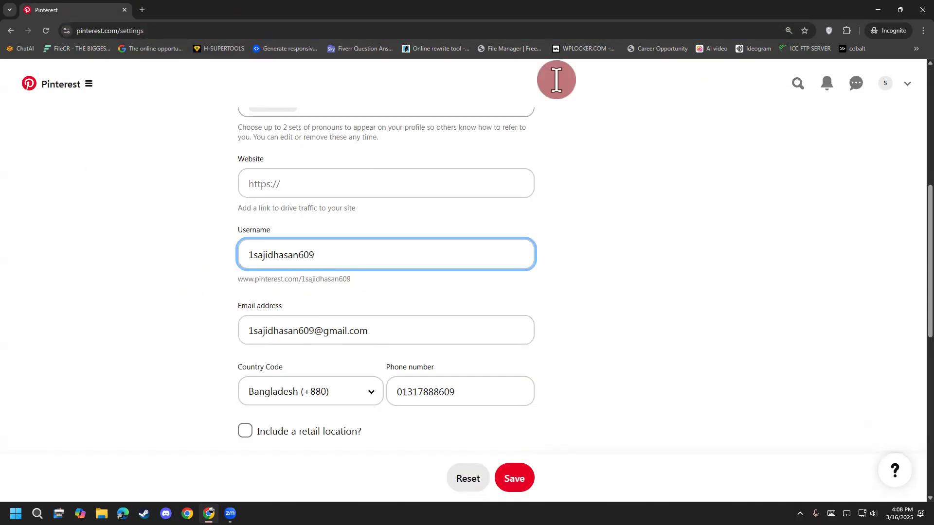
{"action": "key", "text": "ctrl+2"}
{"action": "mouse_move", "coordinate": [325, 215]}
{"action": "left_mouse_down"}
{"action": "mouse_move", "coordinate": [203, 263]}
{"action": "mouse_move", "coordinate": [291, 309]}
{"action": "mouse_move", "coordinate": [395, 253]}
{"action": "mouse_move", "coordinate": [308, 216]}
{"action": "mouse_move", "coordinate": [461, 211]}
{"action": "left_mouse_up"}
{"action": "left_click", "coordinate": [406, 236]}
{"action": "left_click_drag", "start_coordinate": [414, 251], "coordinate": [532, 203]}
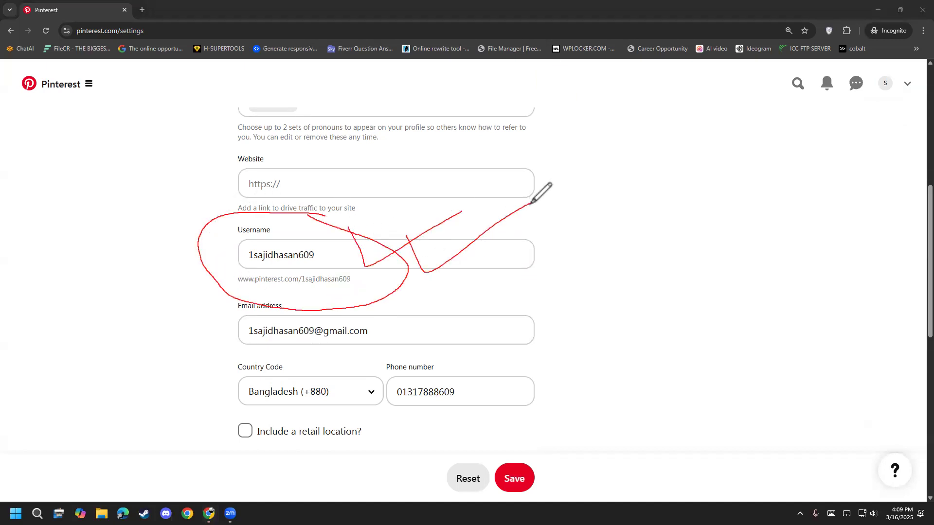
{"action": "left_click", "coordinate": [54, 402]}
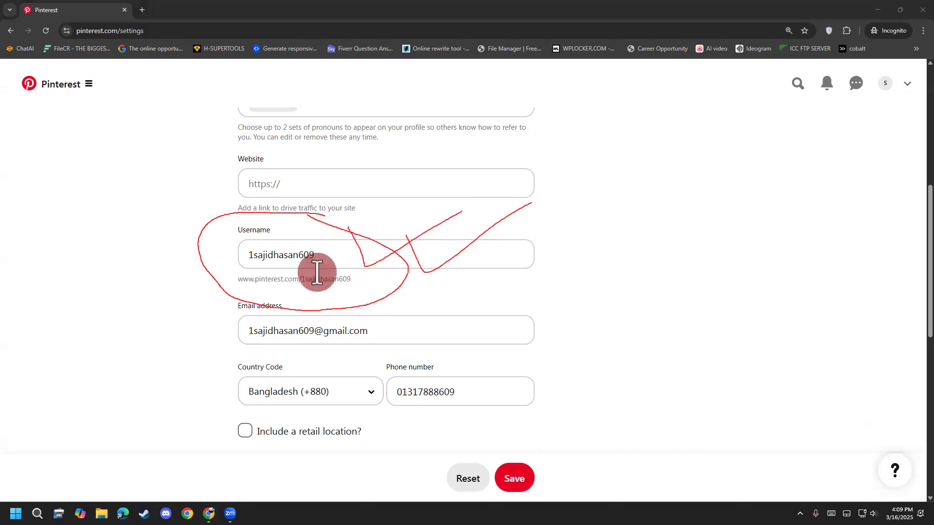
Step: Remove the leading digit and the trailing number from the username, highlight the profile link beneath it and try to save the profile
{"action": "left_click", "coordinate": [249, 252]}
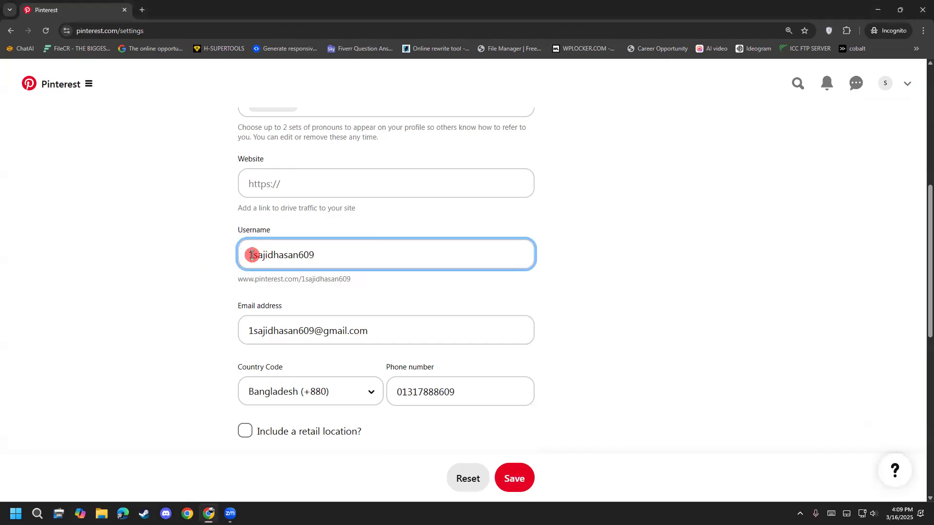
{"action": "left_click_drag", "start_coordinate": [252, 255], "coordinate": [238, 255]}
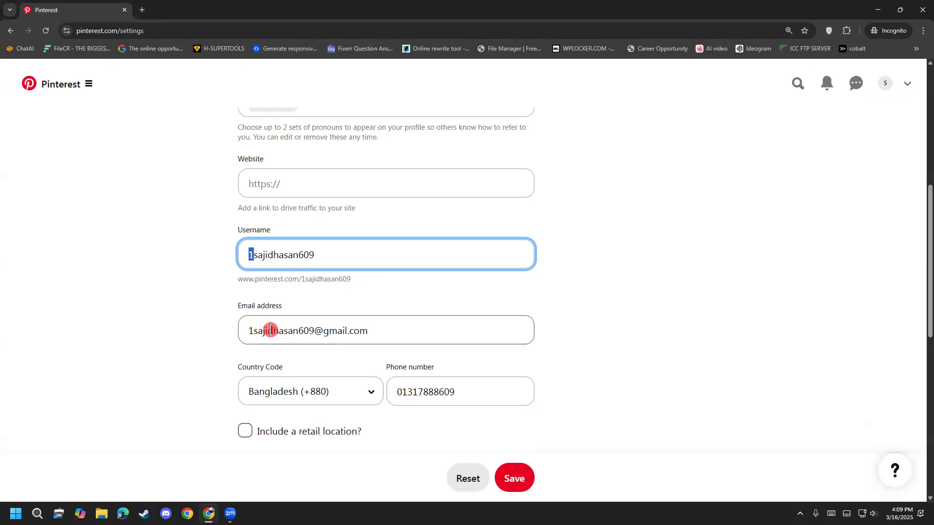
{"action": "key", "text": "BackSpace"}
{"action": "left_click", "coordinate": [354, 261]}
{"action": "key", "text": "BackSpace"}
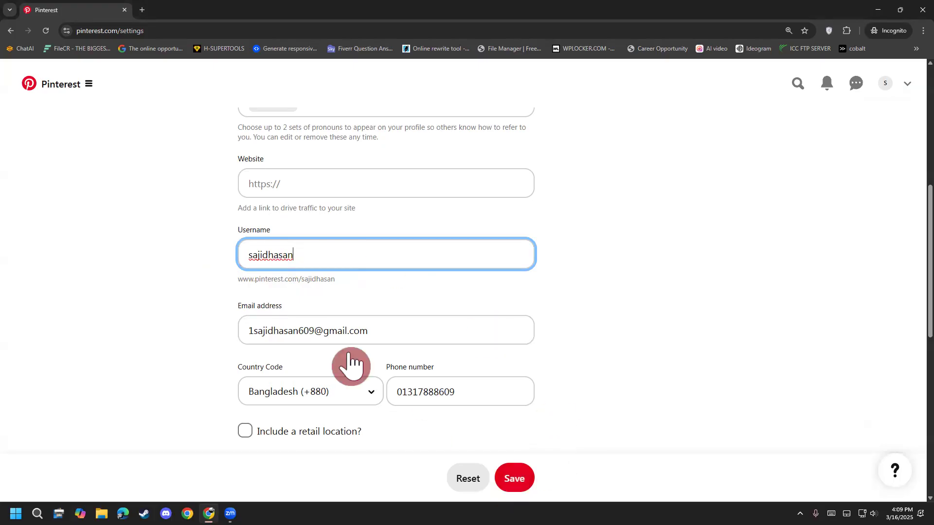
{"action": "left_click_drag", "start_coordinate": [242, 280], "coordinate": [335, 281]}
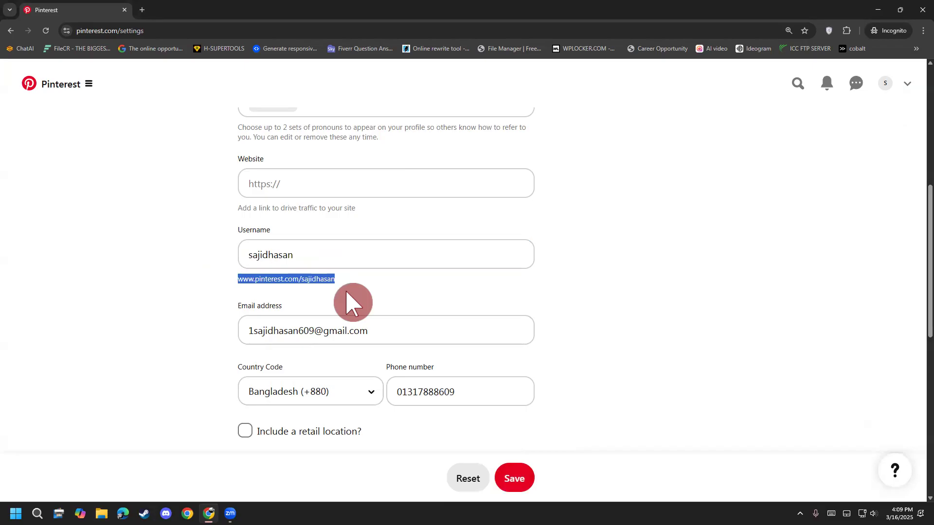
{"action": "left_click", "coordinate": [513, 483]}
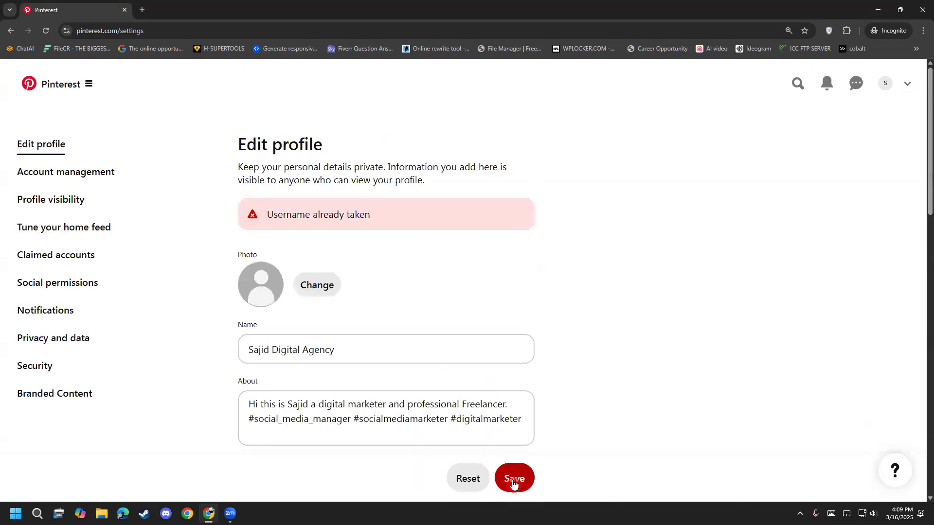
Step: Append 609 to the username and save the profile
{"action": "scroll", "coordinate": [337, 230], "scroll_direction": "down", "scroll_amount": 9}
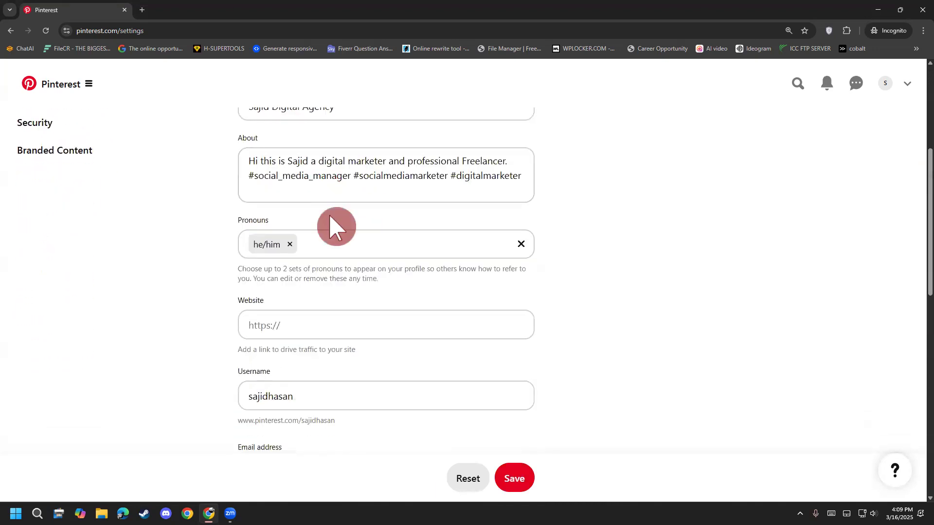
{"action": "scroll", "coordinate": [345, 251], "scroll_direction": "down", "scroll_amount": 1}
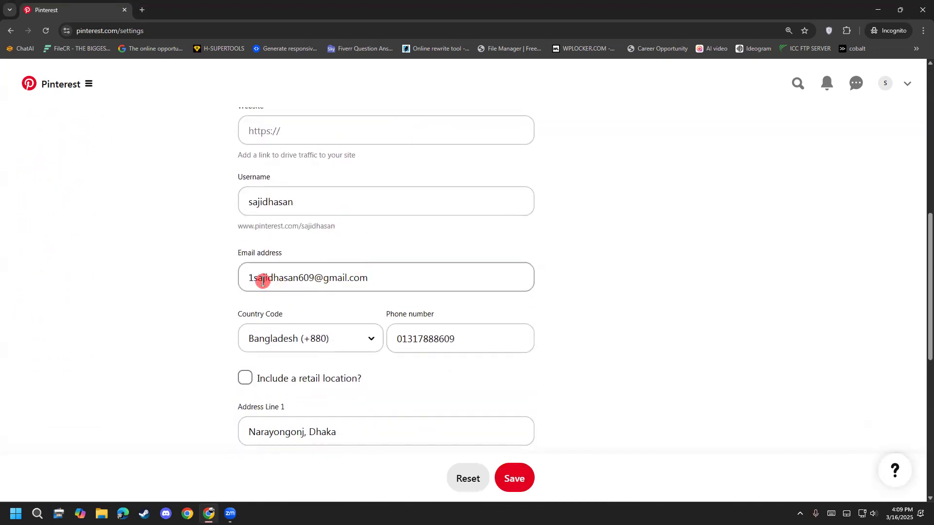
{"action": "left_click", "coordinate": [293, 202]}
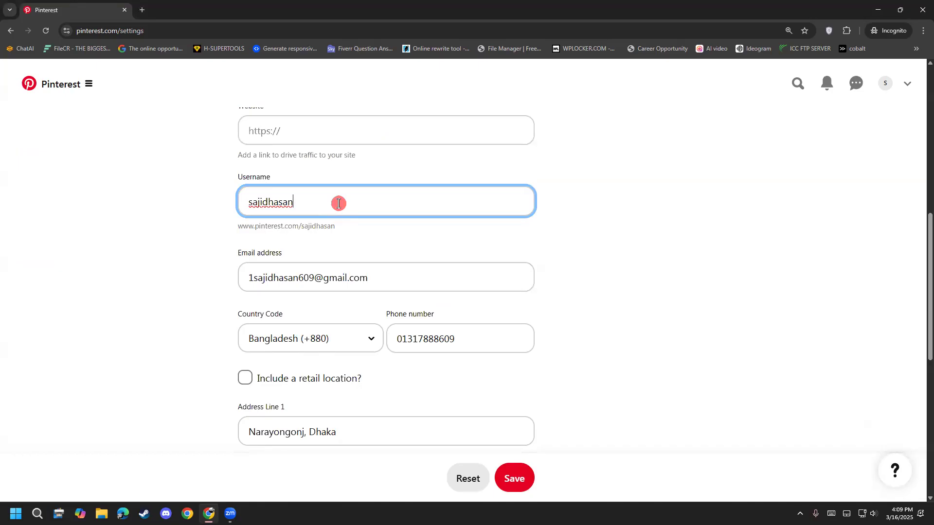
{"action": "type", "text": "60"}
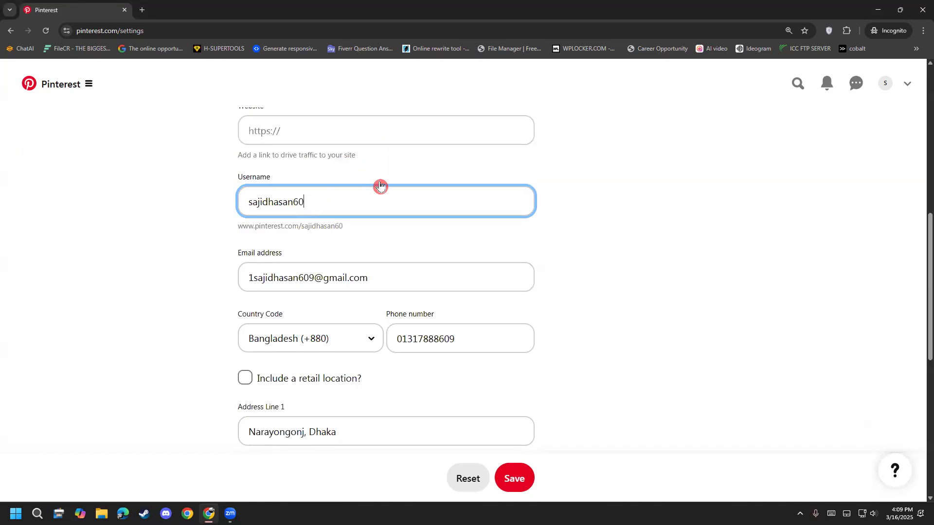
{"action": "key", "text": "BackSpace"}
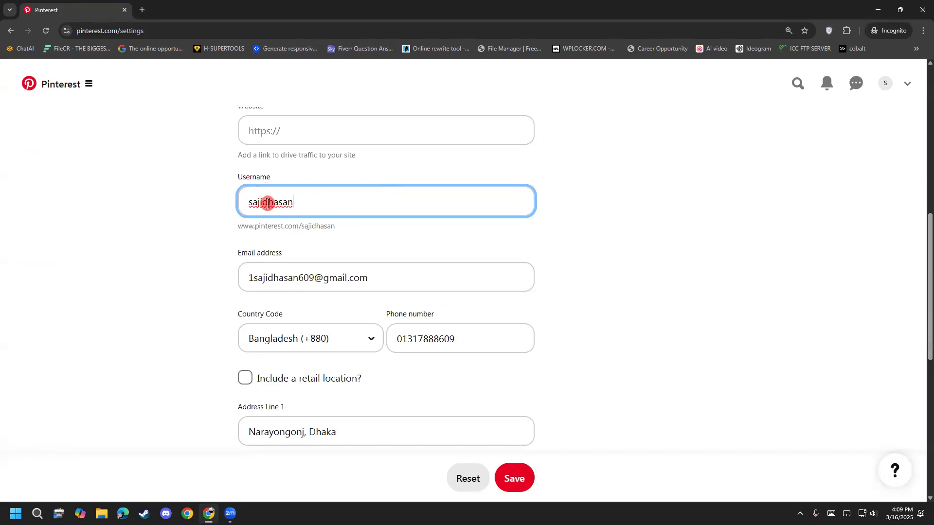
{"action": "type", "text": "0"}
{"action": "key", "text": "BackSpace"}
{"action": "type", "text": "609"}
{"action": "left_click", "coordinate": [202, 221]}
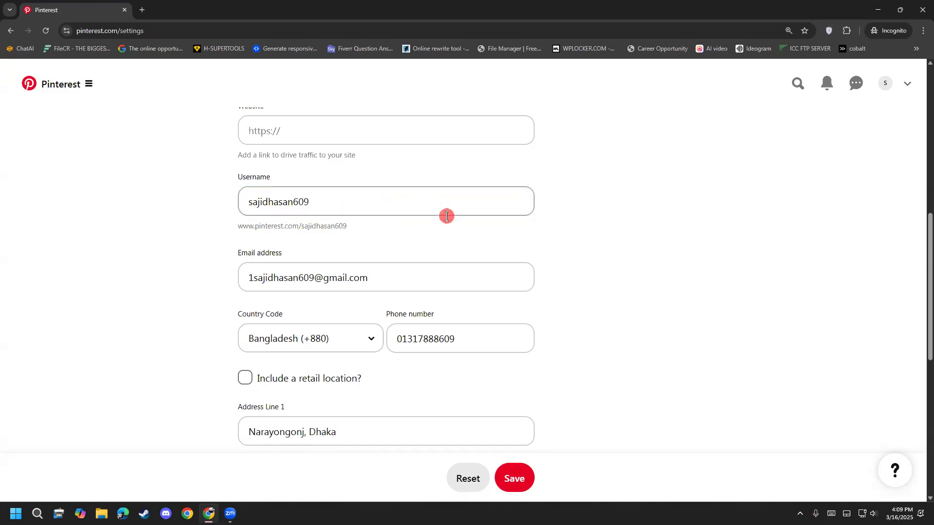
{"action": "left_click", "coordinate": [509, 477]}
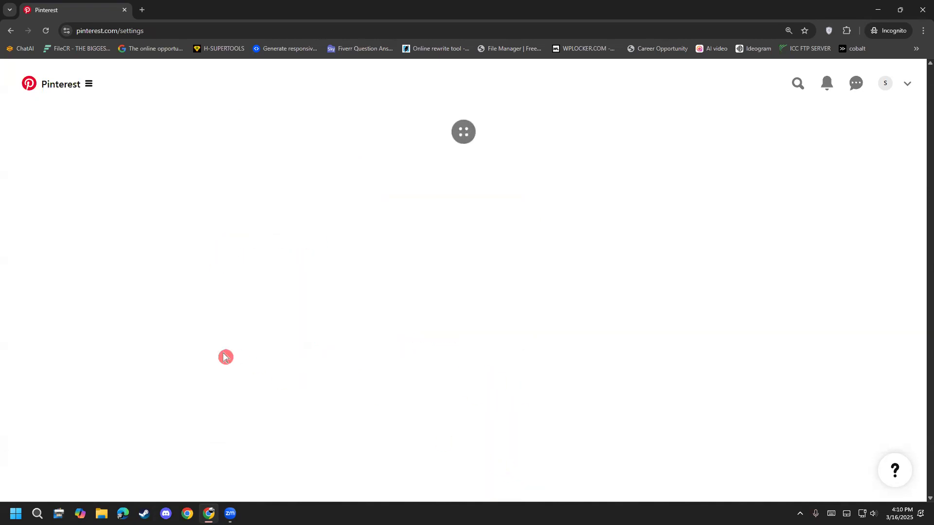
Step: Review the saved contact details and highlight the profile link beneath the username
{"action": "scroll", "coordinate": [202, 318], "scroll_direction": "down", "scroll_amount": 13}
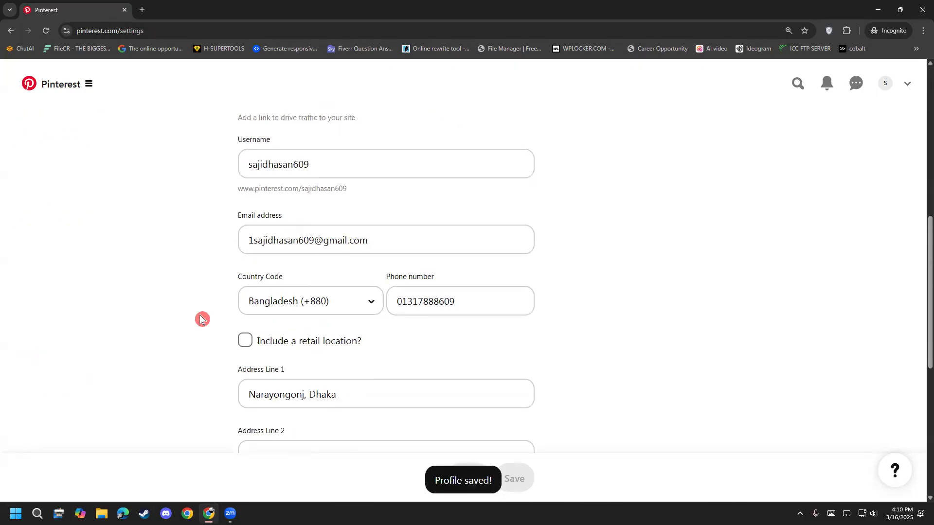
{"action": "scroll", "coordinate": [202, 318], "scroll_direction": "up", "scroll_amount": 3}
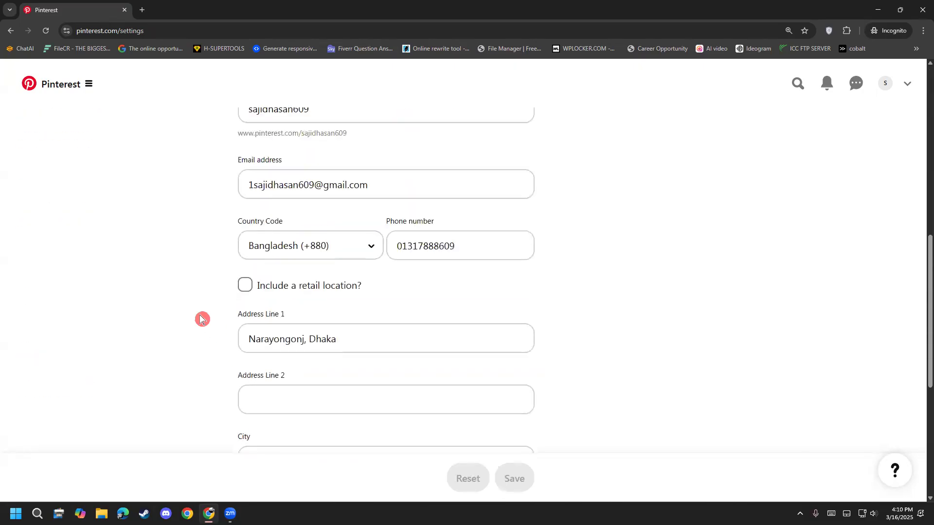
{"action": "scroll", "coordinate": [203, 319], "scroll_direction": "up", "scroll_amount": 3}
{"action": "mouse_move", "coordinate": [238, 286]}
{"action": "left_mouse_down"}
{"action": "mouse_move", "coordinate": [329, 279]}
{"action": "mouse_move", "coordinate": [234, 284]}
{"action": "left_mouse_up"}
{"action": "left_click", "coordinate": [332, 278]}
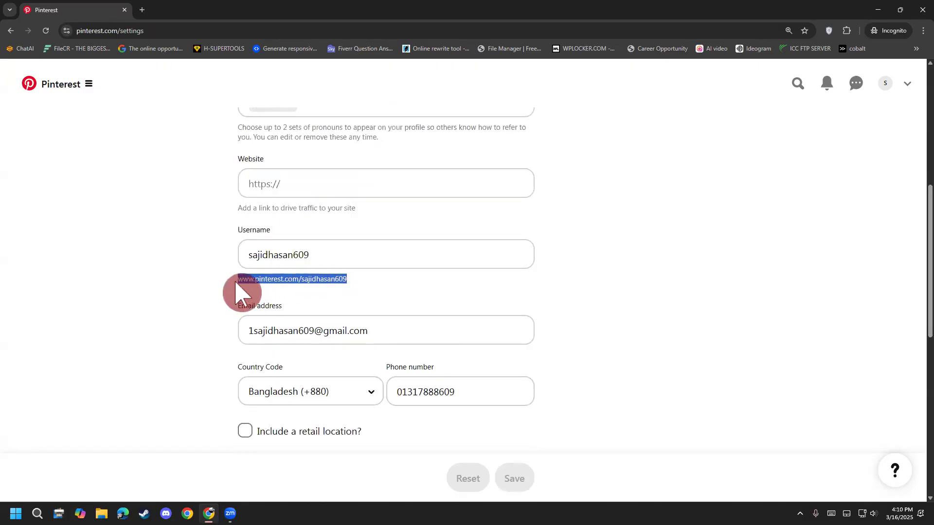
{"action": "left_click", "coordinate": [364, 273]}
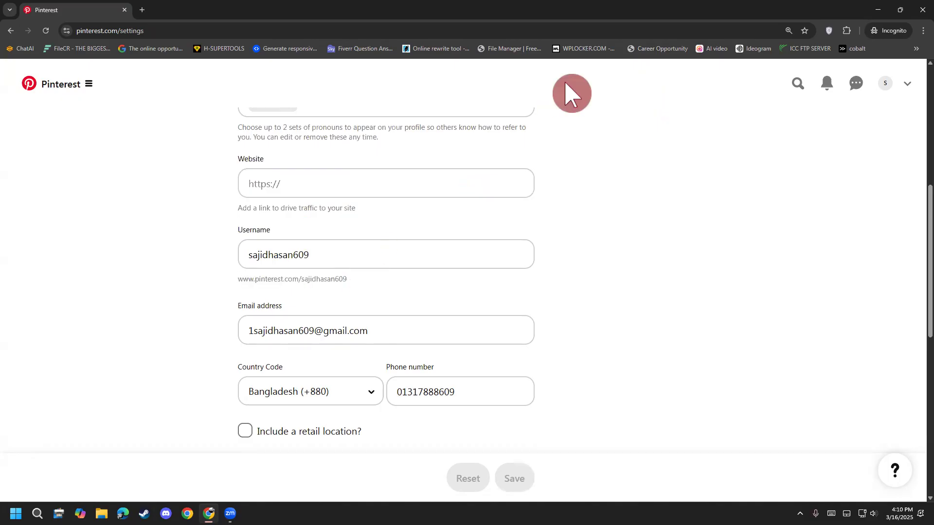
Step: Handwrite "Custom url" with an arrow beside the Username field, circle the profile link and clear the annotations
{"action": "mouse_move", "coordinate": [53, 224]}
{"action": "left_mouse_down"}
{"action": "mouse_move", "coordinate": [63, 250]}
{"action": "mouse_move", "coordinate": [84, 252]}
{"action": "mouse_move", "coordinate": [117, 215]}
{"action": "mouse_move", "coordinate": [101, 237]}
{"action": "mouse_move", "coordinate": [147, 200]}
{"action": "mouse_move", "coordinate": [159, 214]}
{"action": "mouse_move", "coordinate": [210, 198]}
{"action": "left_mouse_up"}
{"action": "mouse_move", "coordinate": [79, 299]}
{"action": "left_mouse_down"}
{"action": "mouse_move", "coordinate": [119, 343]}
{"action": "mouse_move", "coordinate": [160, 288]}
{"action": "mouse_move", "coordinate": [165, 320]}
{"action": "left_mouse_up"}
{"action": "mouse_move", "coordinate": [174, 260]}
{"action": "left_mouse_down"}
{"action": "mouse_move", "coordinate": [217, 267]}
{"action": "mouse_move", "coordinate": [225, 281]}
{"action": "mouse_move", "coordinate": [177, 299]}
{"action": "left_mouse_up"}
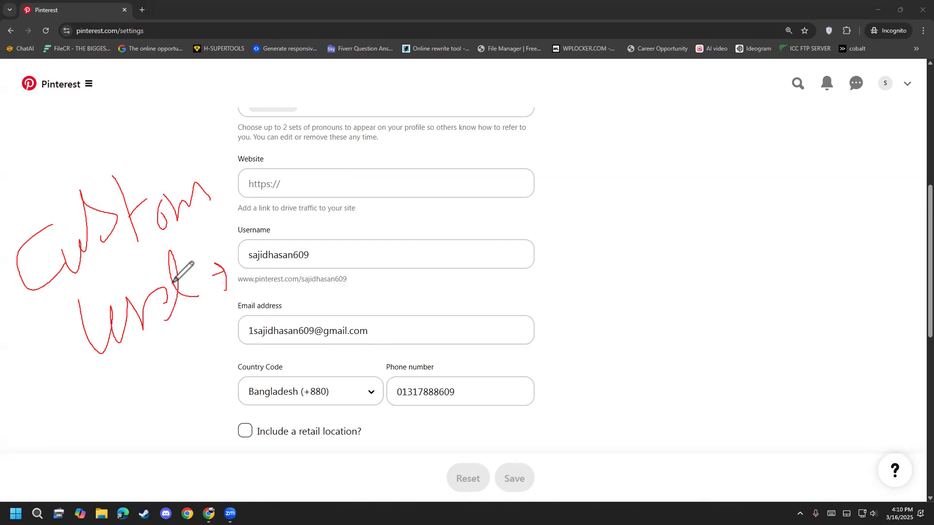
{"action": "mouse_move", "coordinate": [235, 289]}
{"action": "left_mouse_down"}
{"action": "mouse_move", "coordinate": [344, 294]}
{"action": "mouse_move", "coordinate": [246, 261]}
{"action": "mouse_move", "coordinate": [237, 300]}
{"action": "left_mouse_up"}
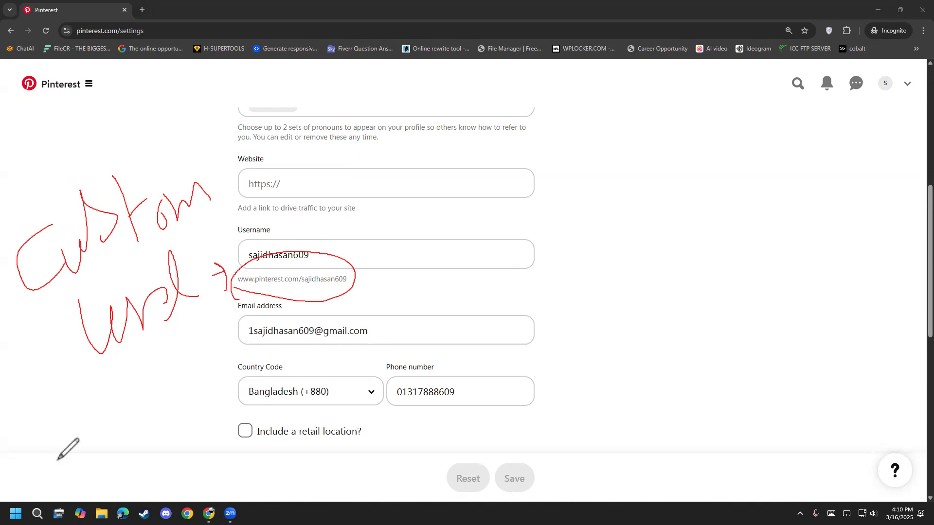
{"action": "key", "text": "Escape"}
Step: Copy the full profile link shown beneath the username
{"action": "mouse_move", "coordinate": [357, 287]}
{"action": "left_mouse_down"}
{"action": "mouse_move", "coordinate": [237, 294]}
{"action": "mouse_move", "coordinate": [359, 285]}
{"action": "left_mouse_up"}
{"action": "left_click", "coordinate": [239, 280]}
{"action": "right_click", "coordinate": [321, 278]}
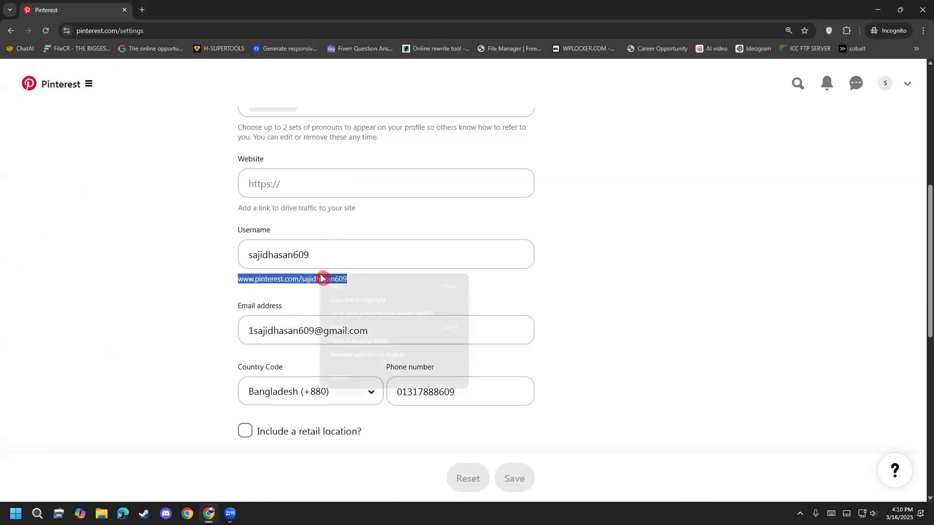
{"action": "left_click", "coordinate": [340, 286]}
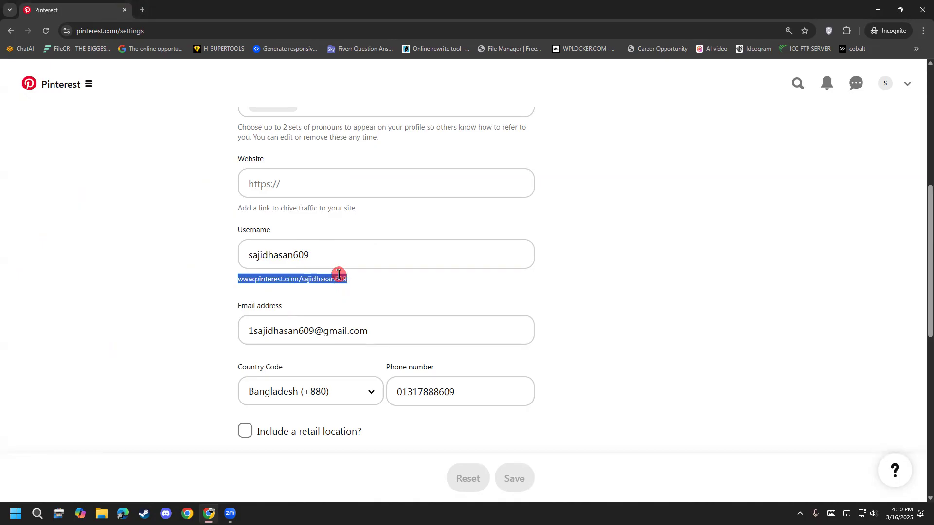
Step: View the account's public profile page and reopen its profile details for editing
{"action": "left_click", "coordinate": [885, 84]}
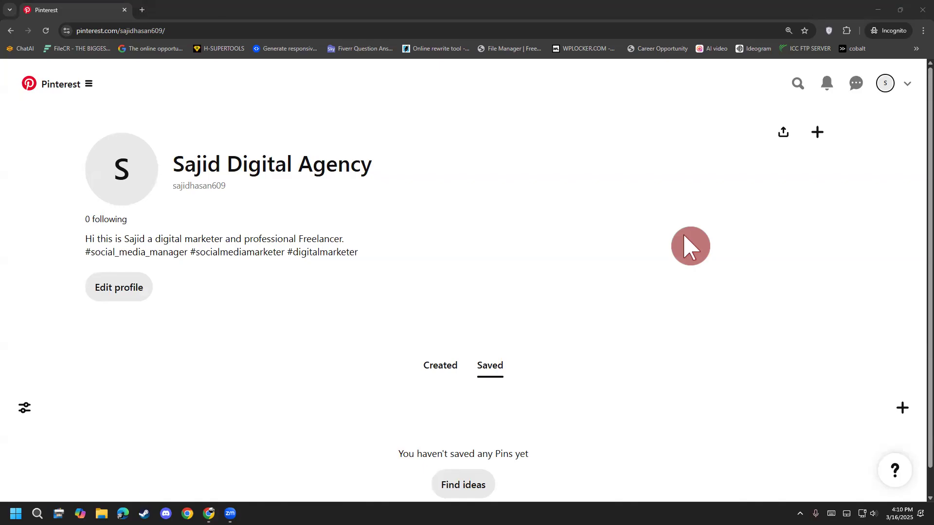
{"action": "mouse_move", "coordinate": [209, 514]}
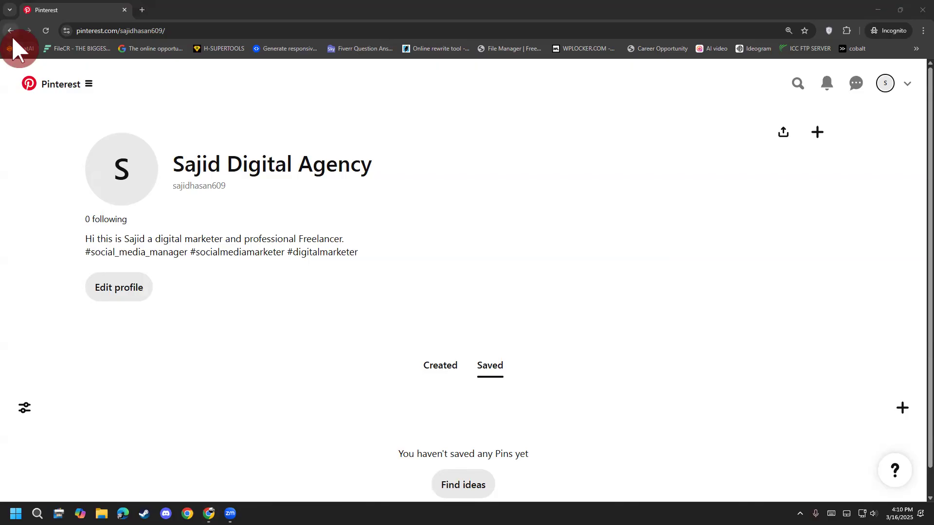
{"action": "left_click", "coordinate": [110, 298]}
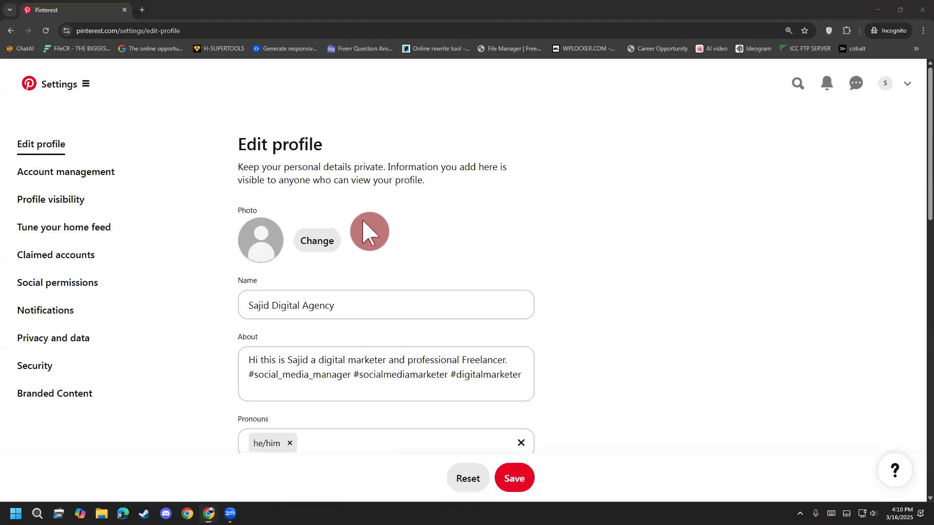
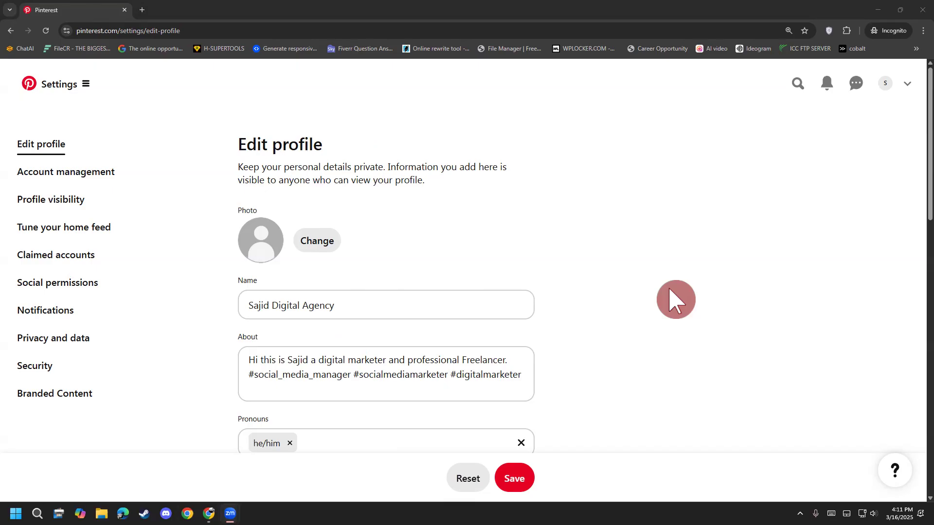
Step: Handwrite "Logo" beside the profile photo, circle the word and clear the annotations
{"action": "mouse_move", "coordinate": [363, 219]}
{"action": "left_mouse_down"}
{"action": "mouse_move", "coordinate": [369, 246]}
{"action": "mouse_move", "coordinate": [389, 253]}
{"action": "mouse_move", "coordinate": [407, 228]}
{"action": "mouse_move", "coordinate": [415, 251]}
{"action": "left_mouse_up"}
{"action": "mouse_move", "coordinate": [436, 217]}
{"action": "left_mouse_down"}
{"action": "mouse_move", "coordinate": [433, 239]}
{"action": "mouse_move", "coordinate": [438, 214]}
{"action": "left_mouse_up"}
{"action": "mouse_move", "coordinate": [368, 308]}
{"action": "left_mouse_down"}
{"action": "mouse_move", "coordinate": [442, 184]}
{"action": "mouse_move", "coordinate": [398, 275]}
{"action": "left_mouse_up"}
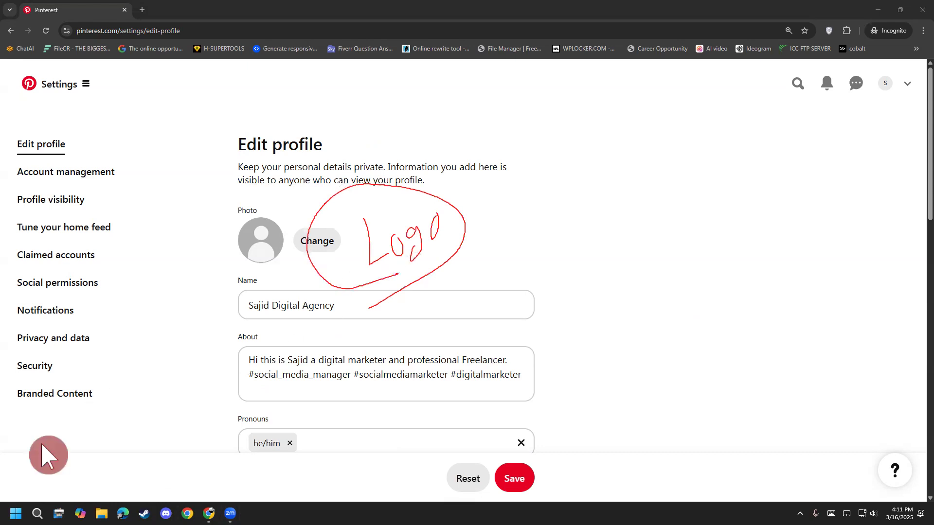
{"action": "scroll", "coordinate": [219, 396], "scroll_direction": "down", "scroll_amount": 3}
{"action": "scroll", "coordinate": [218, 396], "scroll_direction": "up", "scroll_amount": 3}
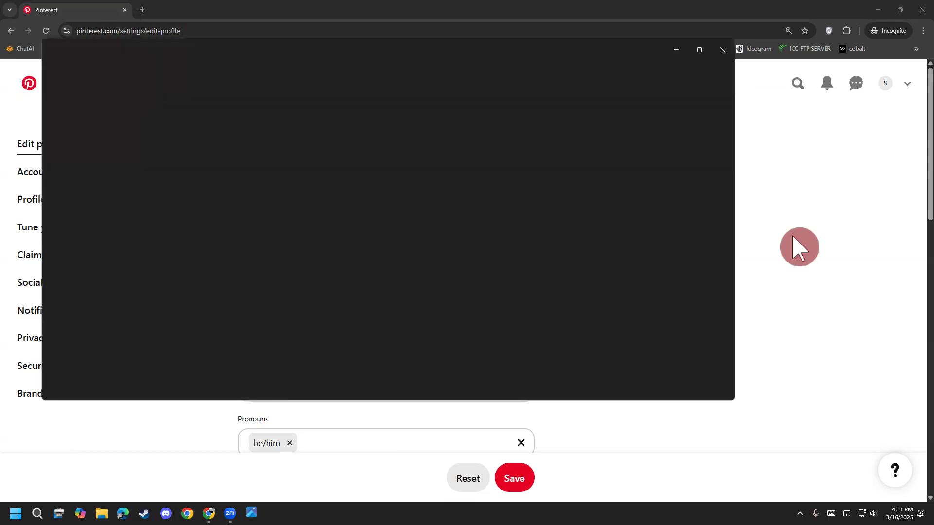
Step: Save the opened portrait photo to the Desktop as a JPG, close the photo viewer and show the desktop
{"action": "right_click", "coordinate": [327, 259]}
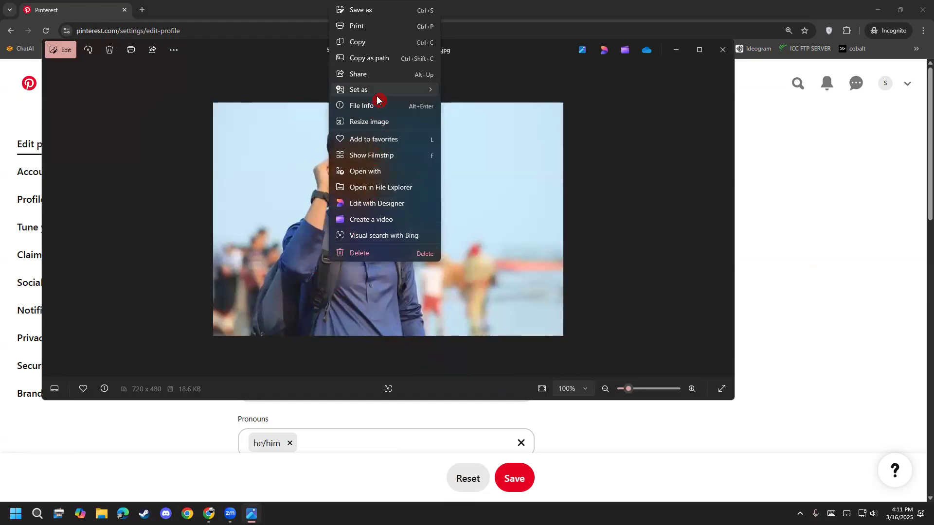
{"action": "right_click", "coordinate": [387, 177]}
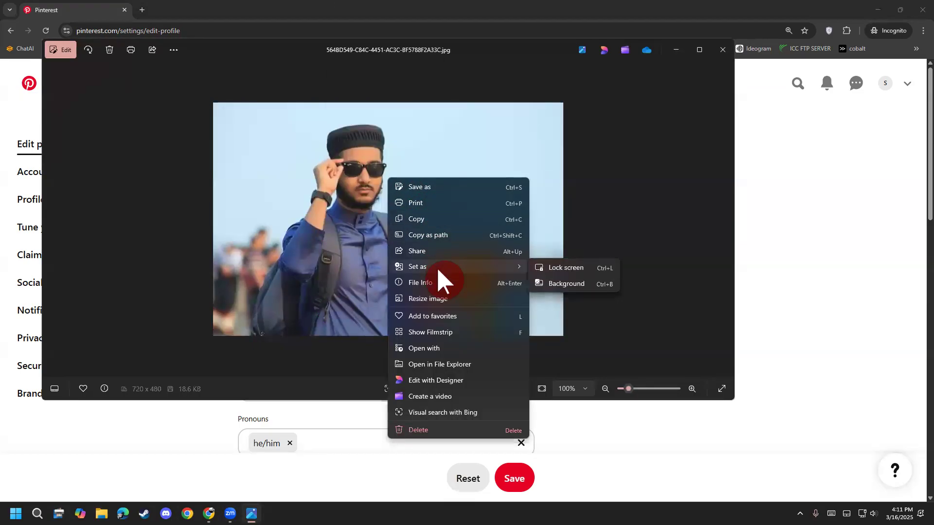
{"action": "left_click", "coordinate": [517, 278]}
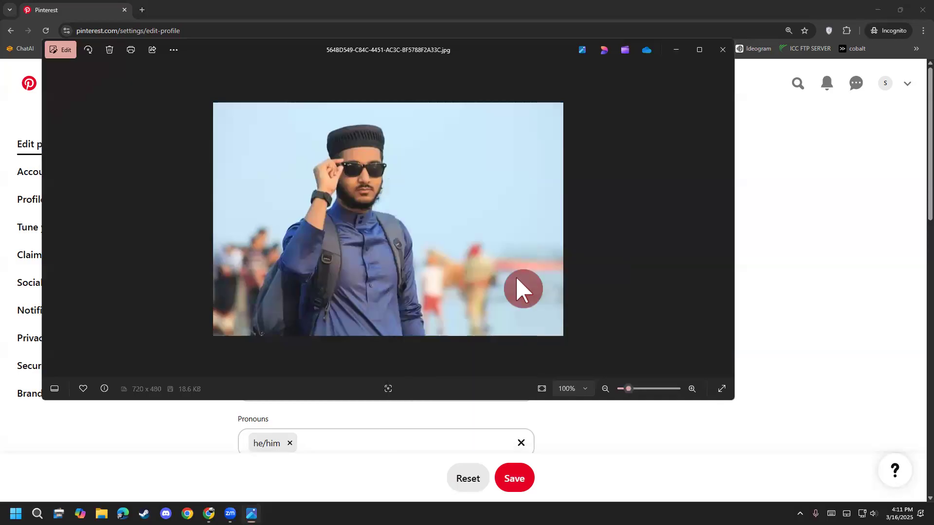
{"action": "right_click", "coordinate": [420, 219]}
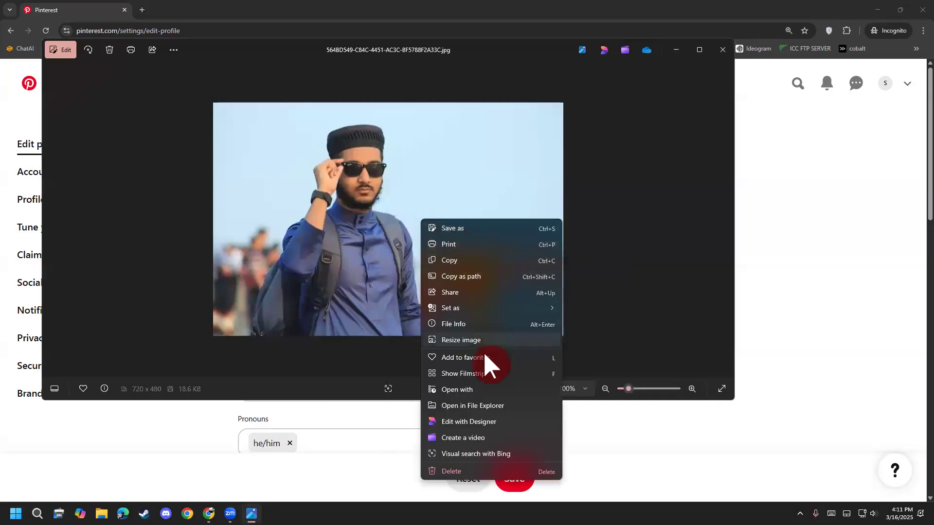
{"action": "left_click", "coordinate": [492, 230]}
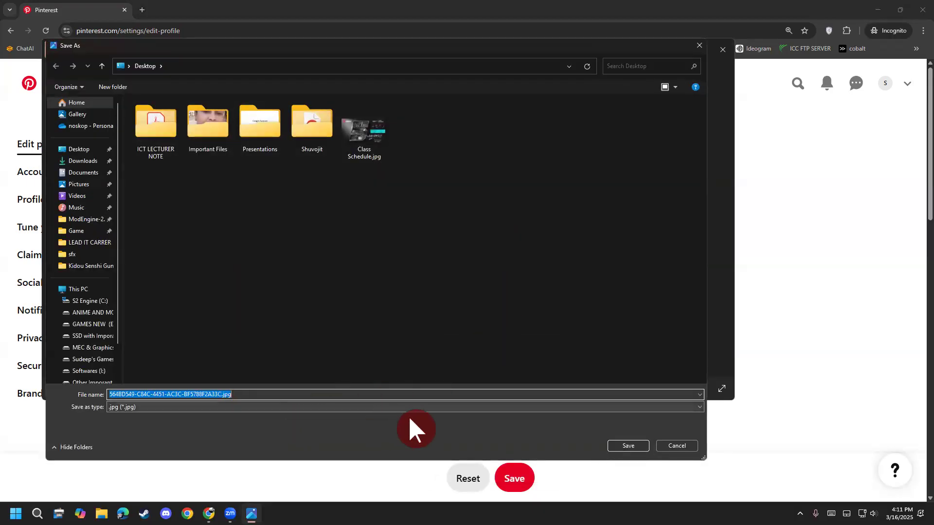
{"action": "left_click", "coordinate": [629, 446]}
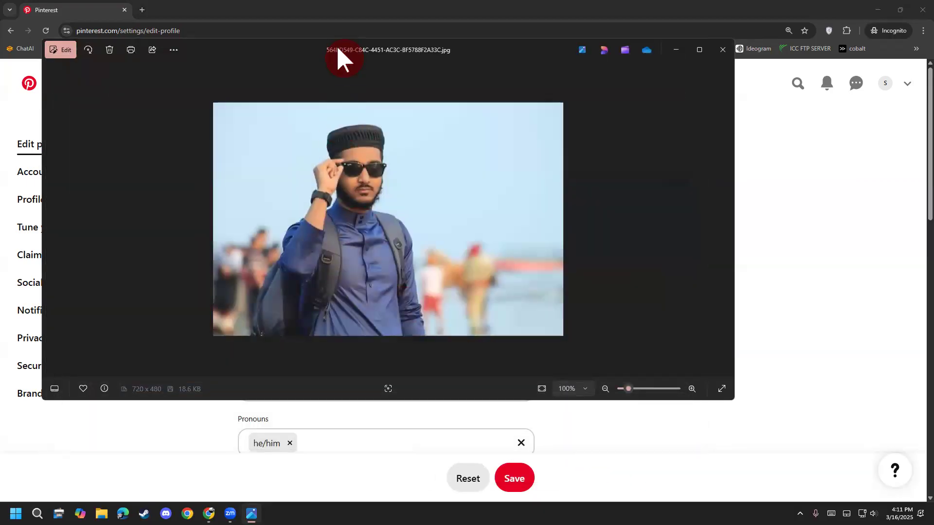
{"action": "left_click_drag", "start_coordinate": [336, 52], "coordinate": [283, 197]}
{"action": "left_click", "coordinate": [670, 190]}
{"action": "key", "text": "super+d"}
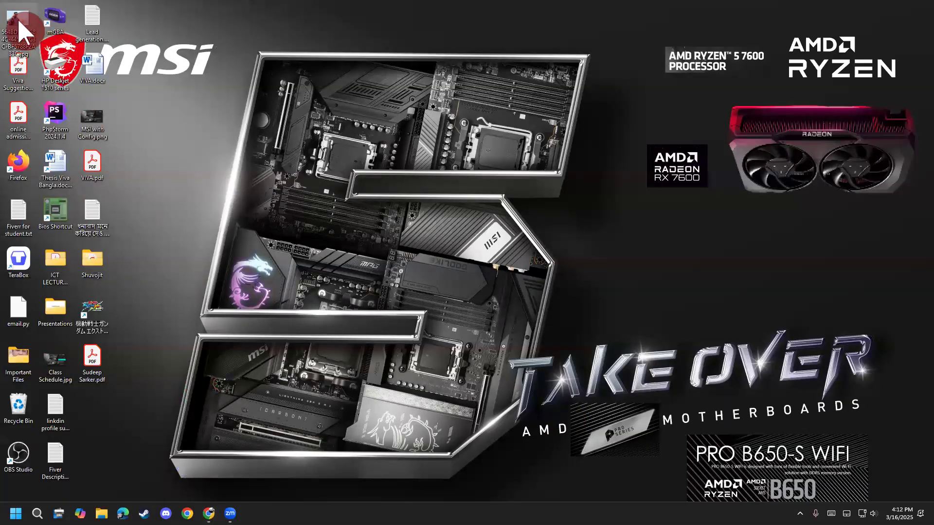
Step: Open the portrait saved on the desktop in Paint
{"action": "right_click", "coordinate": [16, 18]}
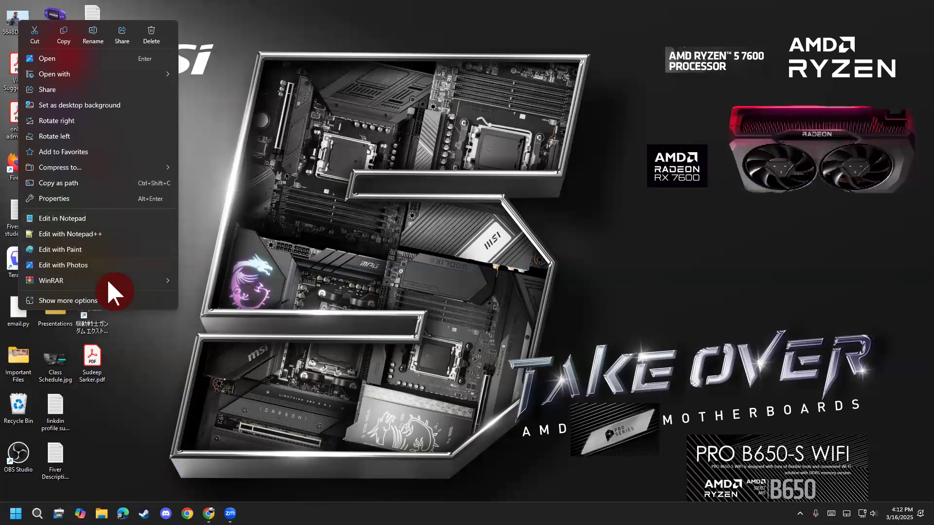
{"action": "left_click", "coordinate": [107, 301]}
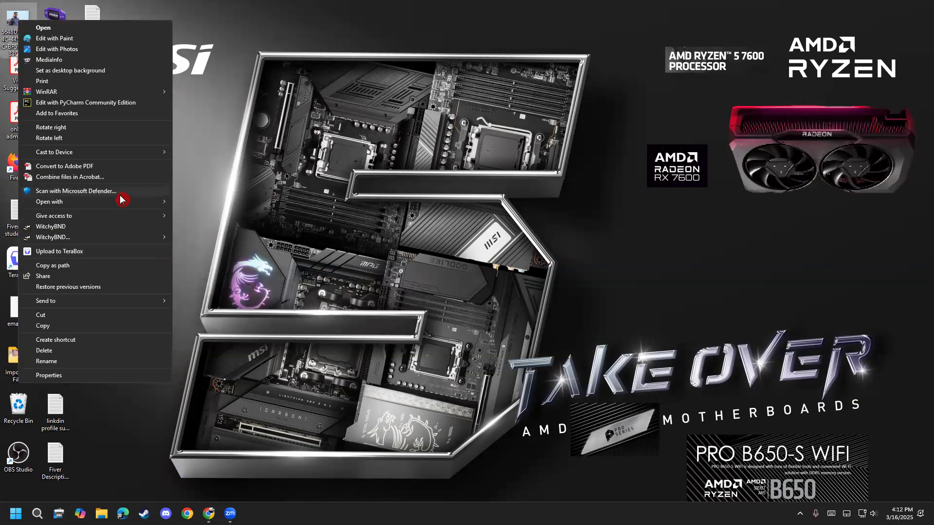
{"action": "mouse_move", "coordinate": [99, 201]}
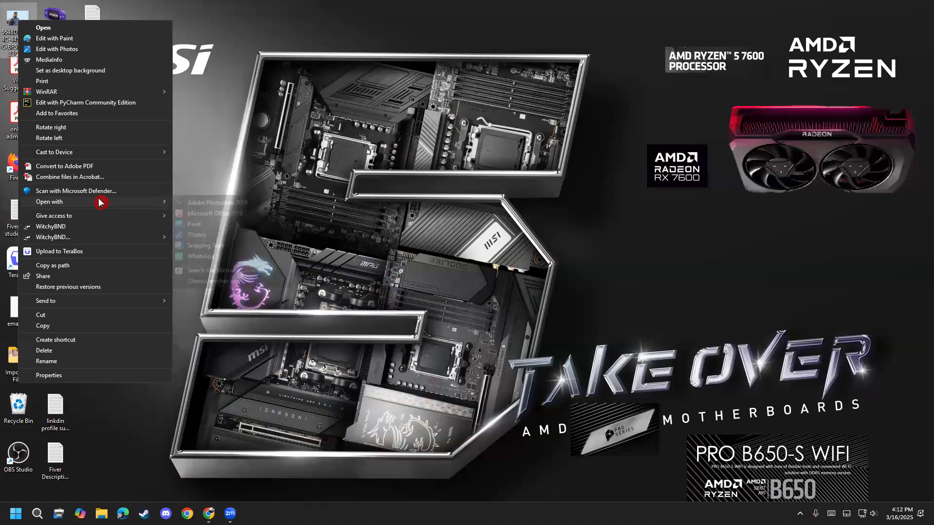
{"action": "left_click", "coordinate": [195, 225]}
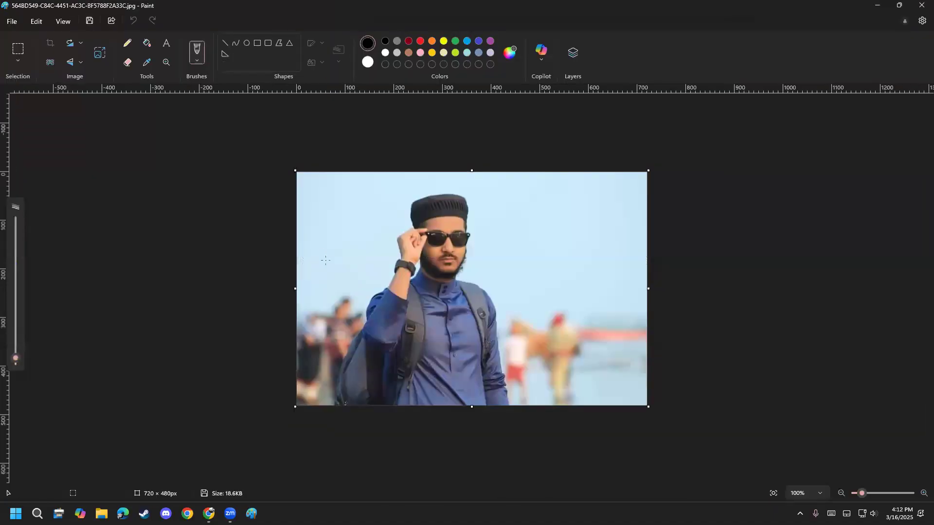
Step: Crop the portrait around the man to about 366 × 350 px and close Paint
{"action": "left_click_drag", "start_coordinate": [328, 192], "coordinate": [363, 208]}
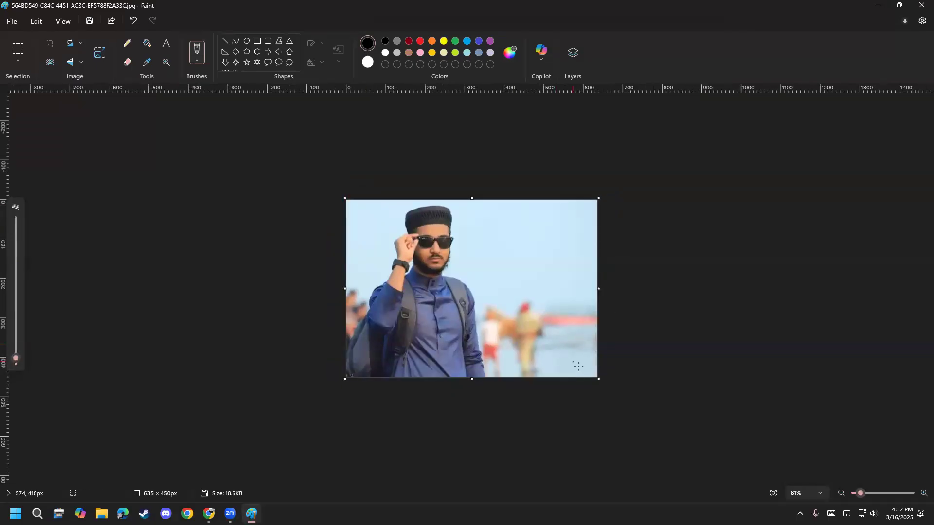
{"action": "left_click_drag", "start_coordinate": [599, 379], "coordinate": [491, 339]}
{"action": "key", "text": "ctrl+shift+x"}
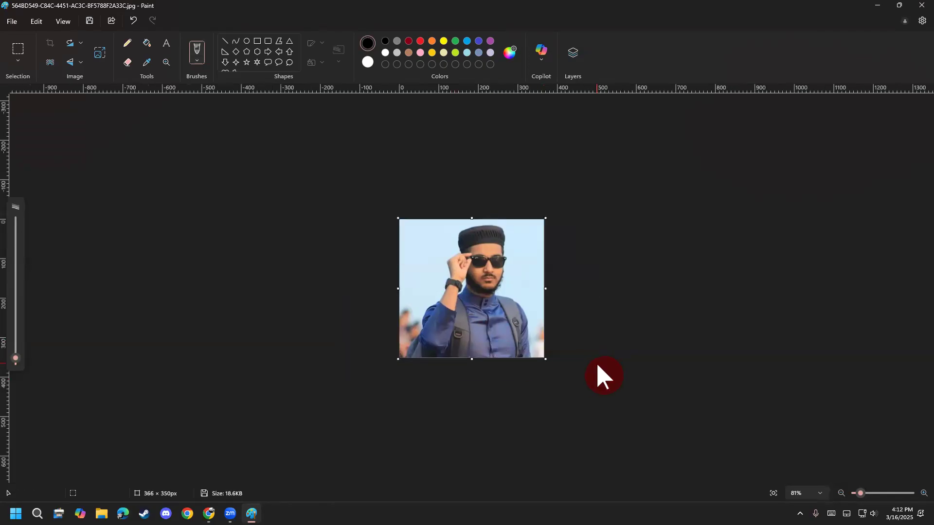
{"action": "left_click", "coordinate": [924, 6]}
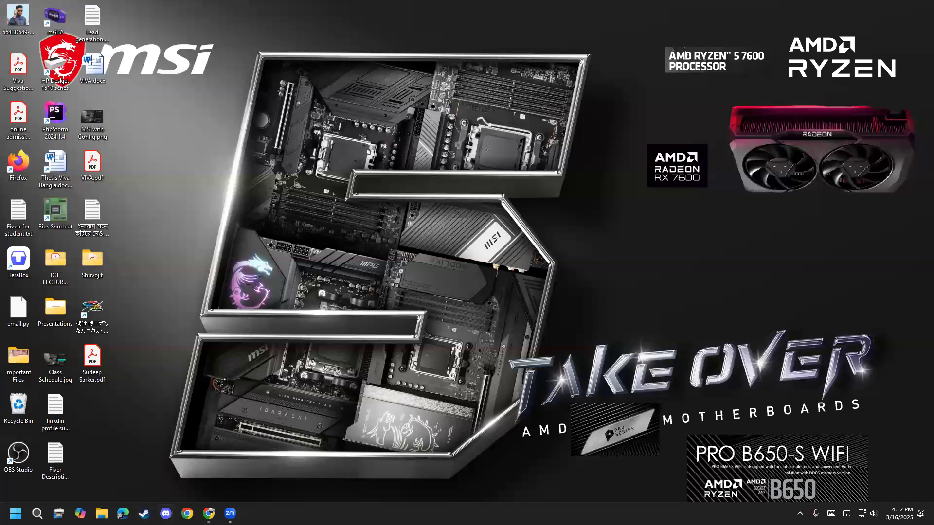
Step: Rename the cropped portrait file on the desktop with the account owner's first name
{"action": "left_click", "coordinate": [20, 32]}
{"action": "key", "text": "F2"}
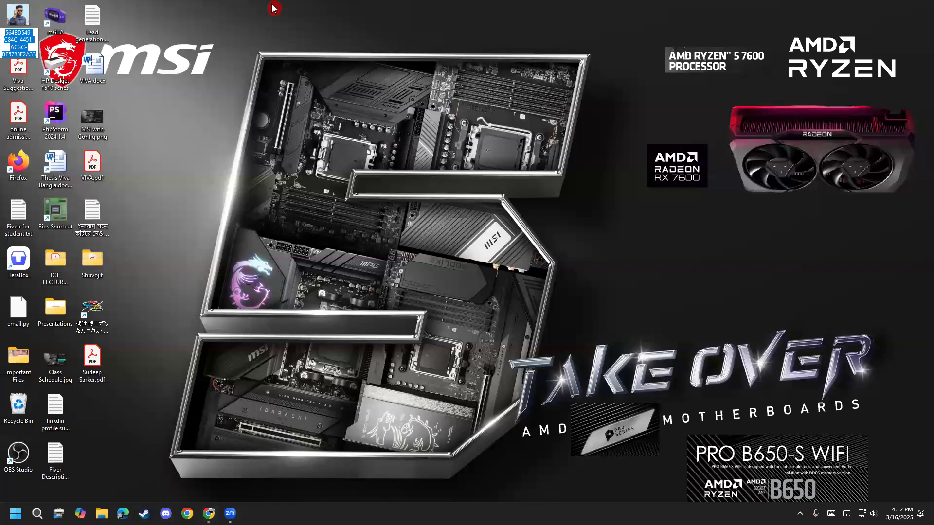
{"action": "type", "text": "Sajid"}
{"action": "left_click", "coordinate": [273, 8]}
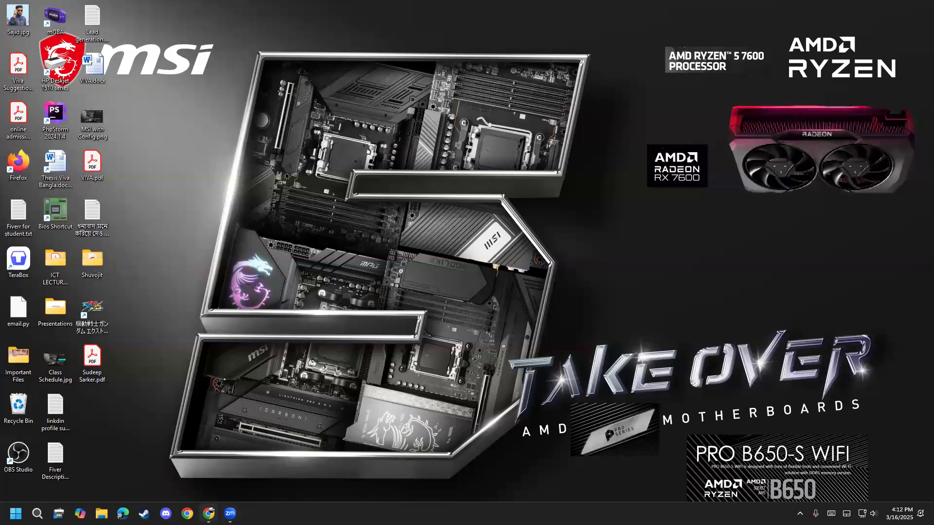
Step: Switch back to the Pinterest window, upload the cropped portrait from the Desktop as the profile photo and view the public profile
{"action": "left_click", "coordinate": [209, 514]}
{"action": "scroll", "coordinate": [290, 371], "scroll_direction": "down", "scroll_amount": 3}
{"action": "scroll", "coordinate": [333, 241], "scroll_direction": "up", "scroll_amount": 3}
{"action": "left_click", "coordinate": [334, 241]}
{"action": "left_click", "coordinate": [463, 308]}
{"action": "left_click", "coordinate": [76, 188]}
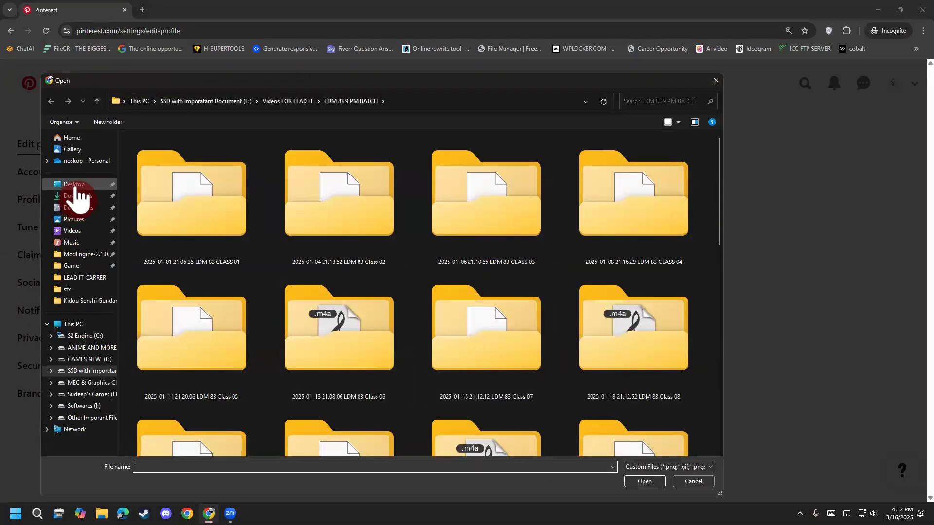
{"action": "double_click", "coordinate": [474, 189]}
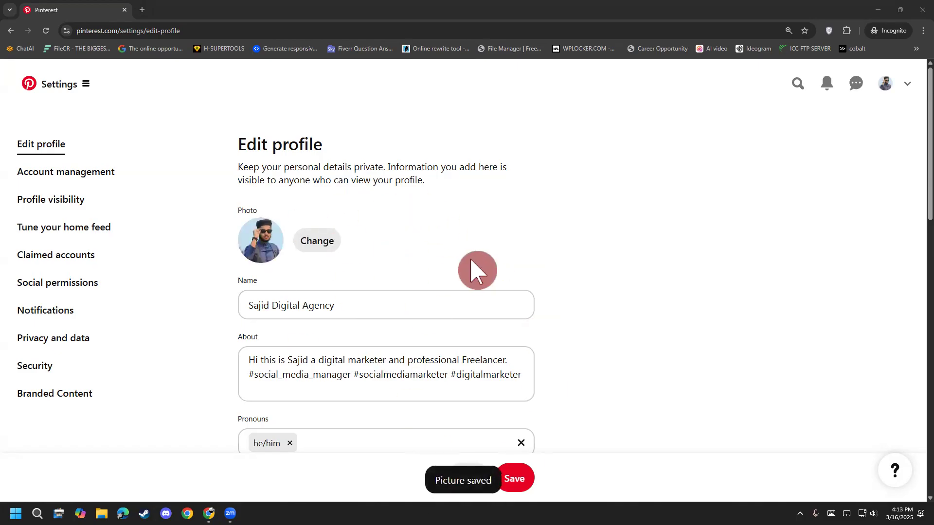
{"action": "left_click", "coordinate": [889, 94]}
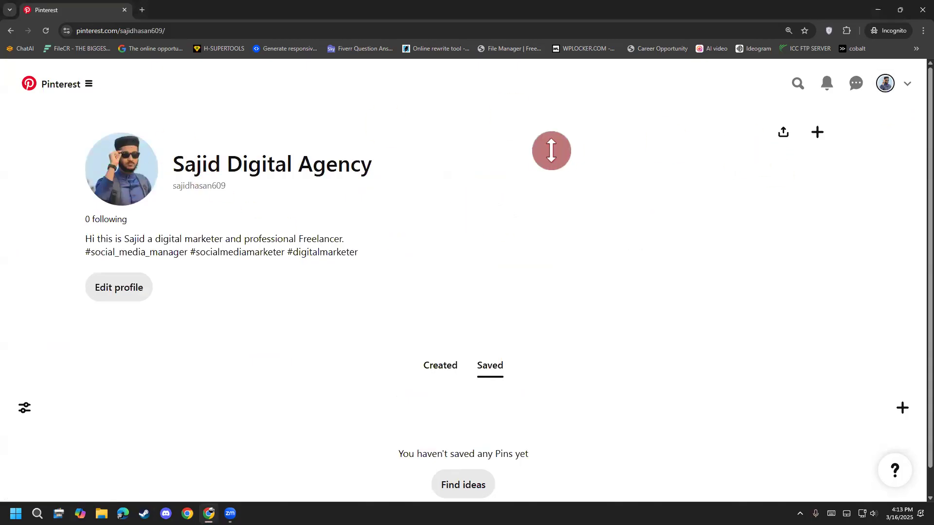
Step: Open canva.com in a regular, non-incognito Chrome window
{"action": "left_click", "coordinate": [208, 513]}
{"action": "left_click", "coordinate": [209, 513]}
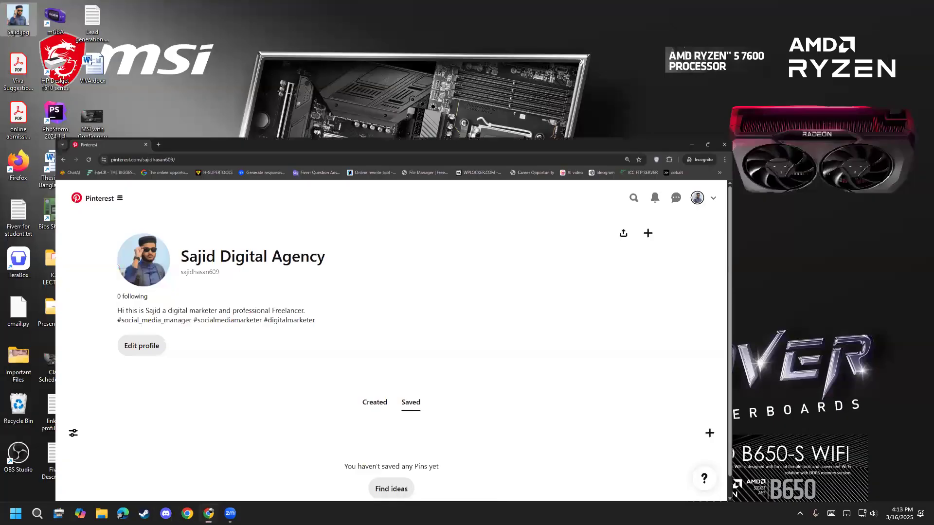
{"action": "left_click", "coordinate": [187, 513]}
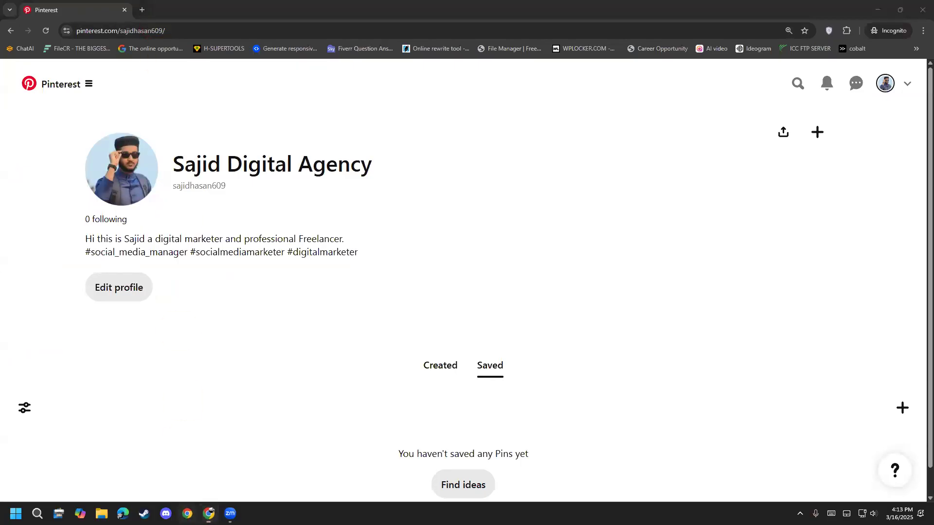
{"action": "left_click", "coordinate": [499, 317]}
{"action": "left_click", "coordinate": [103, 32]}
{"action": "type", "text": "canva.com"}
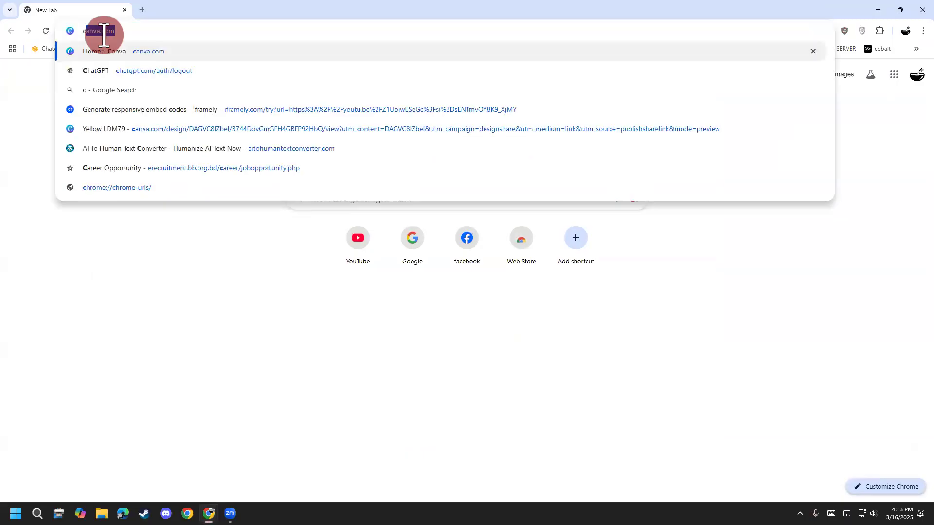
{"action": "key", "text": "Return"}
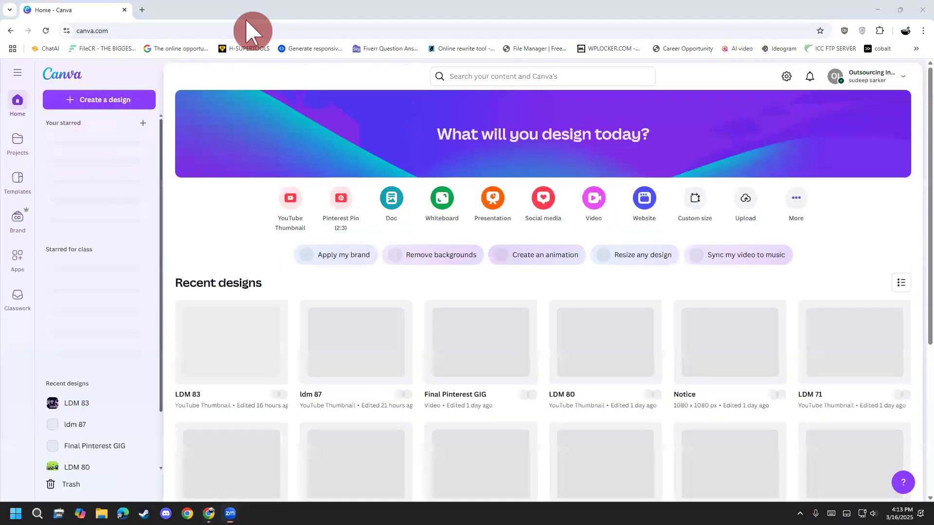
Step: Browse the account's list of teams and switch to the "Outsourcing Institute BD 5.2" team
{"action": "left_click", "coordinate": [871, 76]}
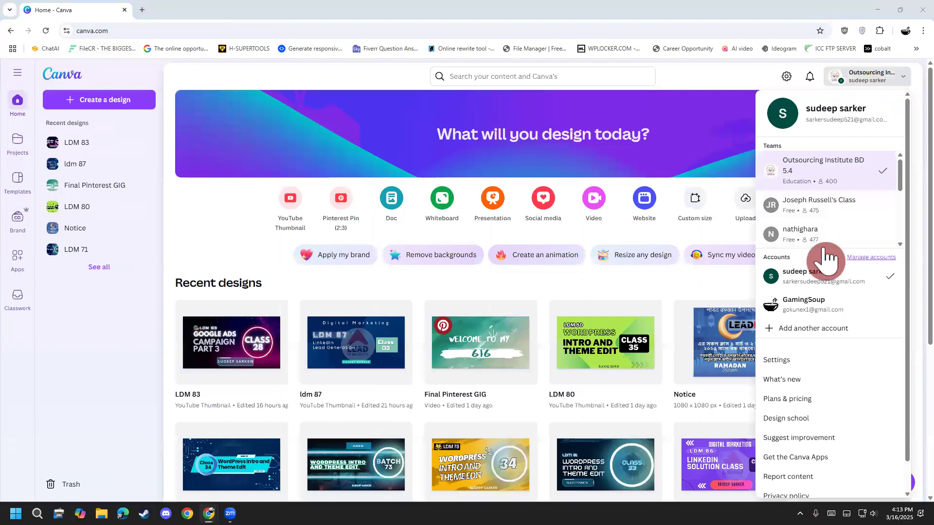
{"action": "scroll", "coordinate": [839, 214], "scroll_direction": "down", "scroll_amount": 5}
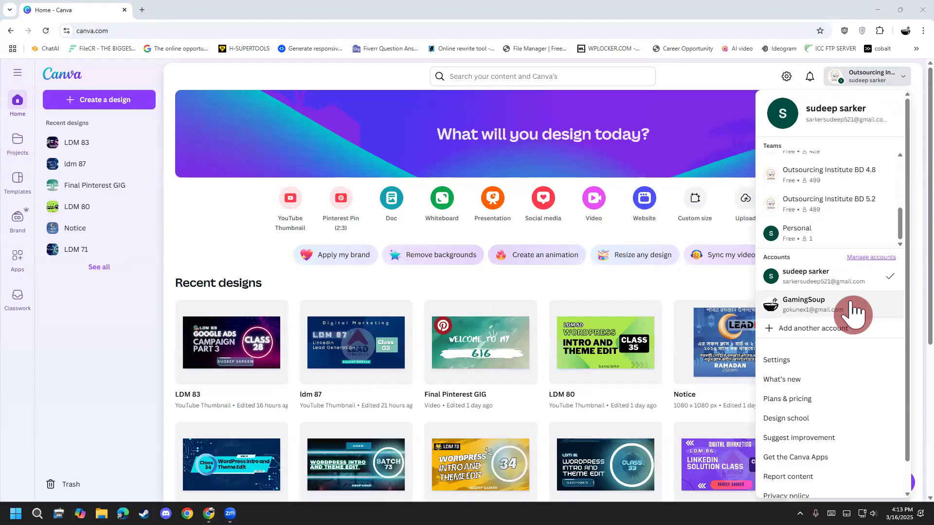
{"action": "scroll", "coordinate": [840, 235], "scroll_direction": "down", "scroll_amount": 1}
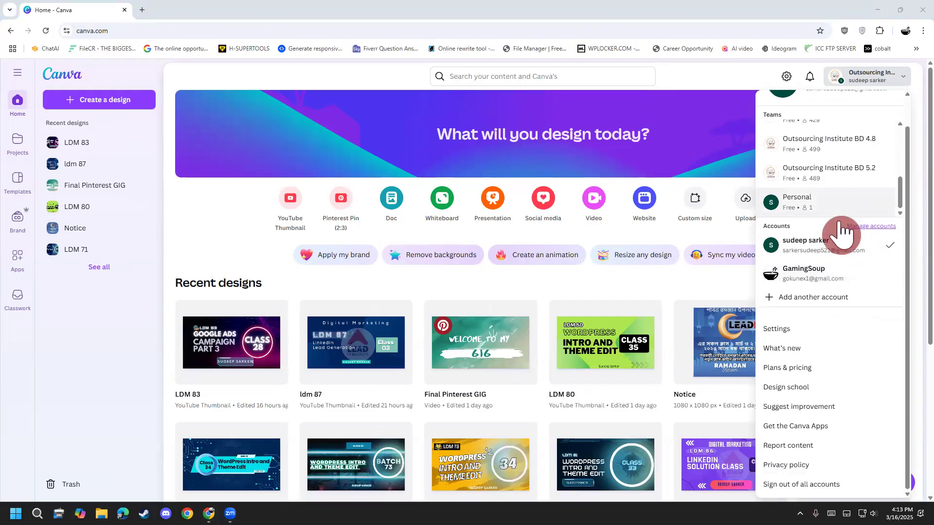
{"action": "scroll", "coordinate": [845, 195], "scroll_direction": "up", "scroll_amount": 2}
{"action": "scroll", "coordinate": [846, 195], "scroll_direction": "up", "scroll_amount": 3}
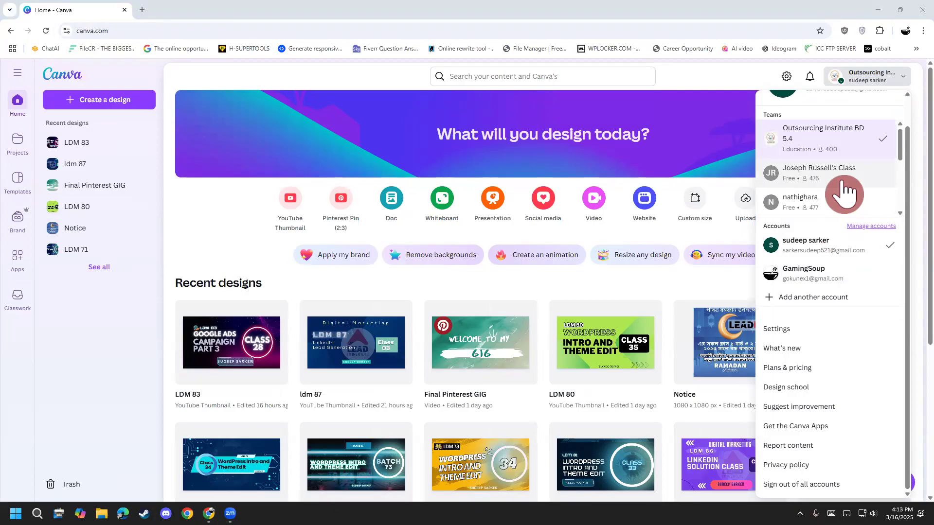
{"action": "scroll", "coordinate": [846, 194], "scroll_direction": "down", "scroll_amount": 5}
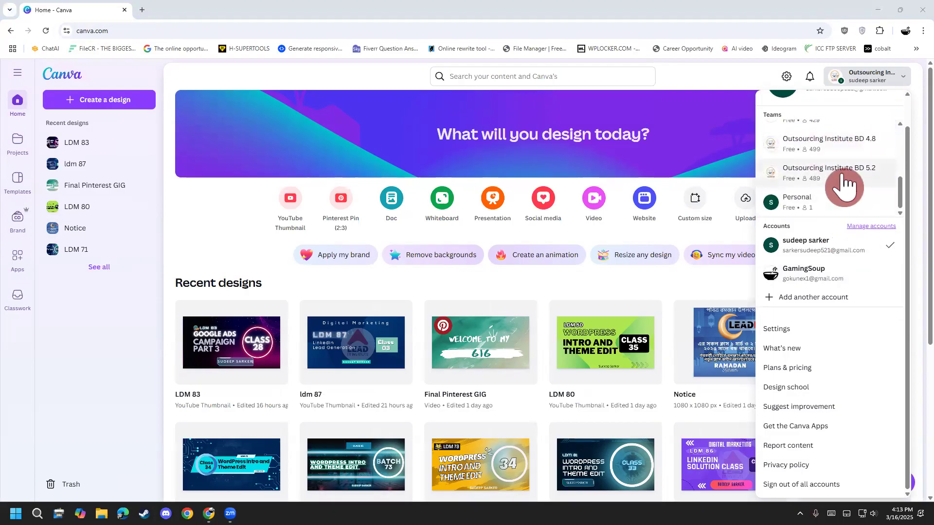
{"action": "scroll", "coordinate": [846, 188], "scroll_direction": "up", "scroll_amount": 5}
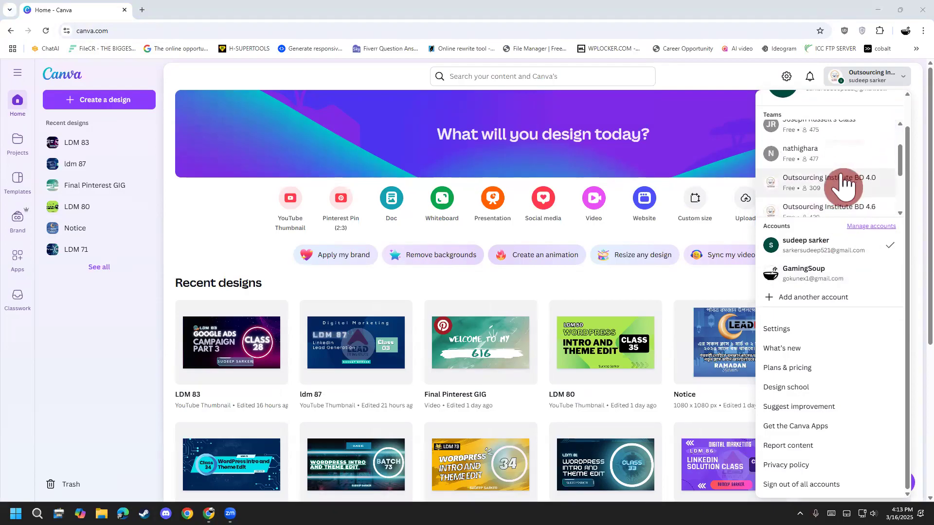
{"action": "scroll", "coordinate": [843, 187], "scroll_direction": "down", "scroll_amount": 5}
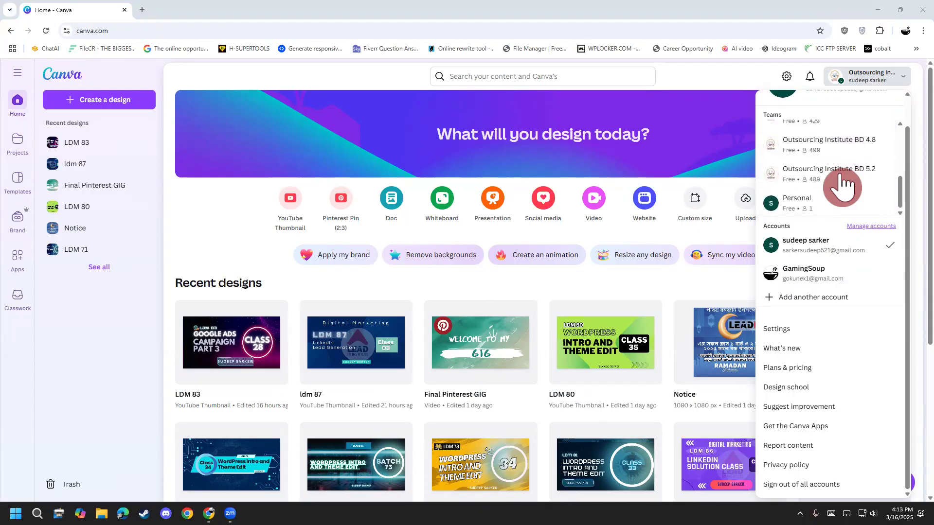
{"action": "left_click", "coordinate": [843, 187]}
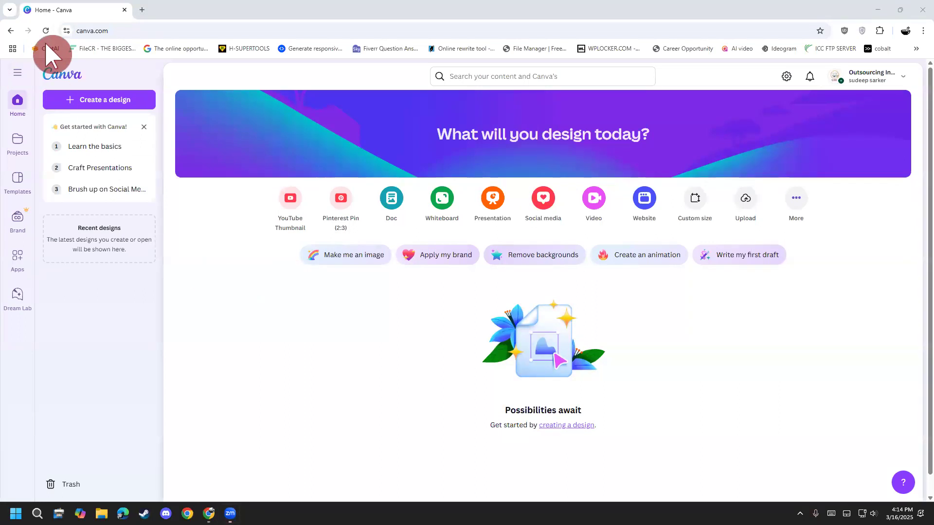
Step: Handwrite the cover image size "800 X 450" across the blank area of the Canva home page
{"action": "left_click_drag", "start_coordinate": [237, 324], "coordinate": [228, 341]}
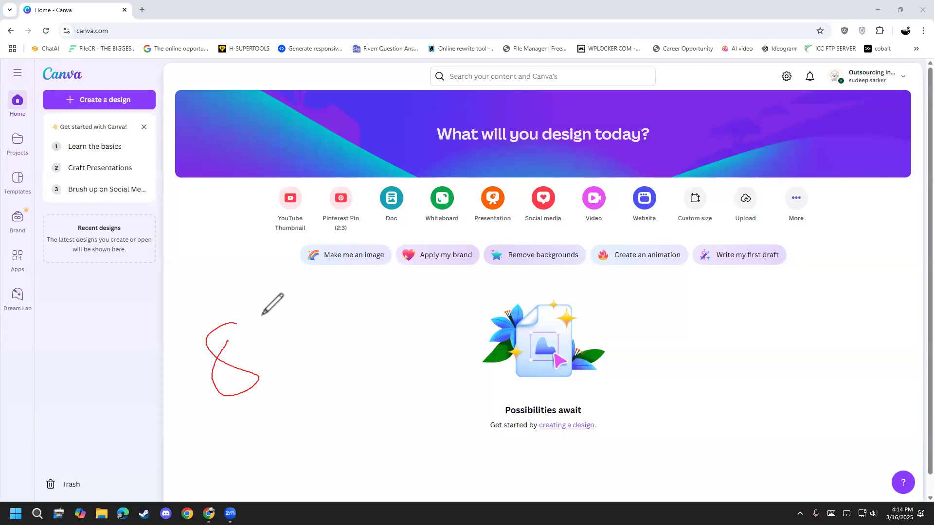
{"action": "left_click_drag", "start_coordinate": [262, 315], "coordinate": [266, 321]}
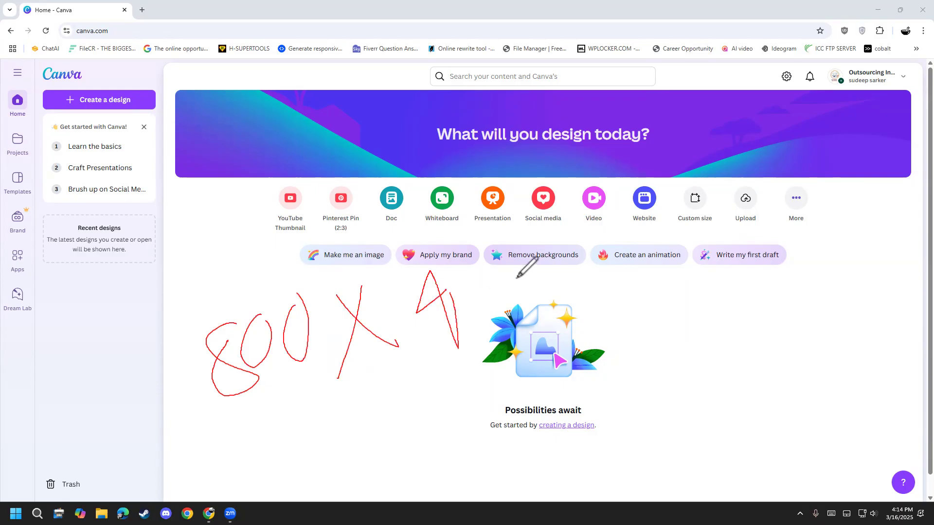
{"action": "left_click_drag", "start_coordinate": [532, 288], "coordinate": [557, 287]}
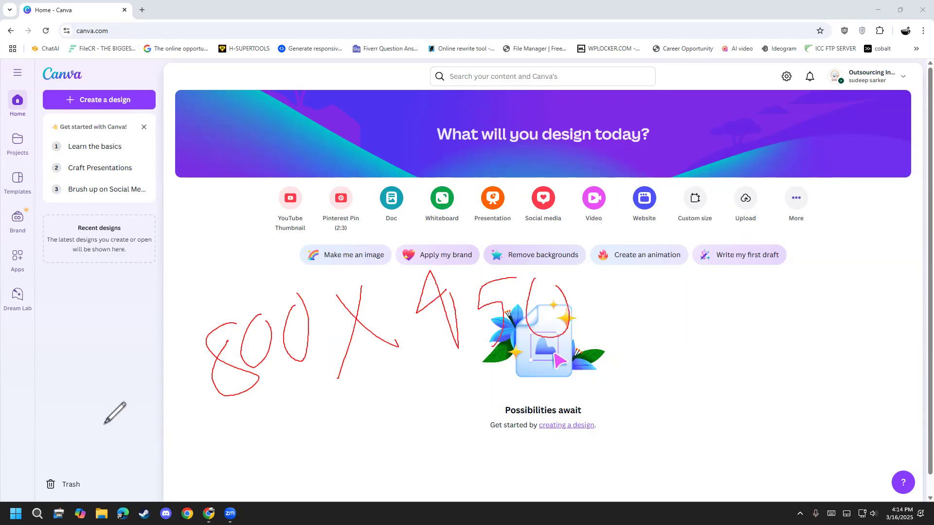
Step: Clear the handwritten size annotation, reposition the sample banner image window and close it
{"action": "key", "text": "Escape"}
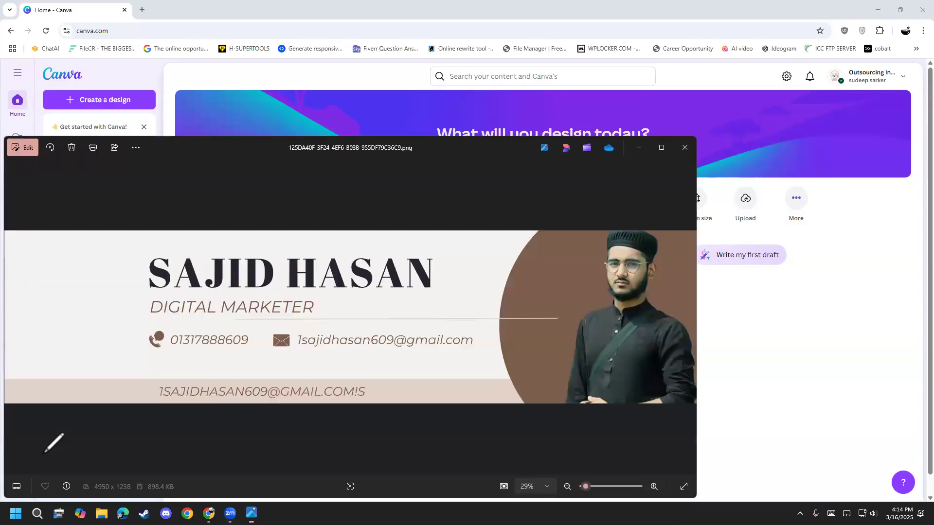
{"action": "left_click_drag", "start_coordinate": [310, 152], "coordinate": [343, 146]}
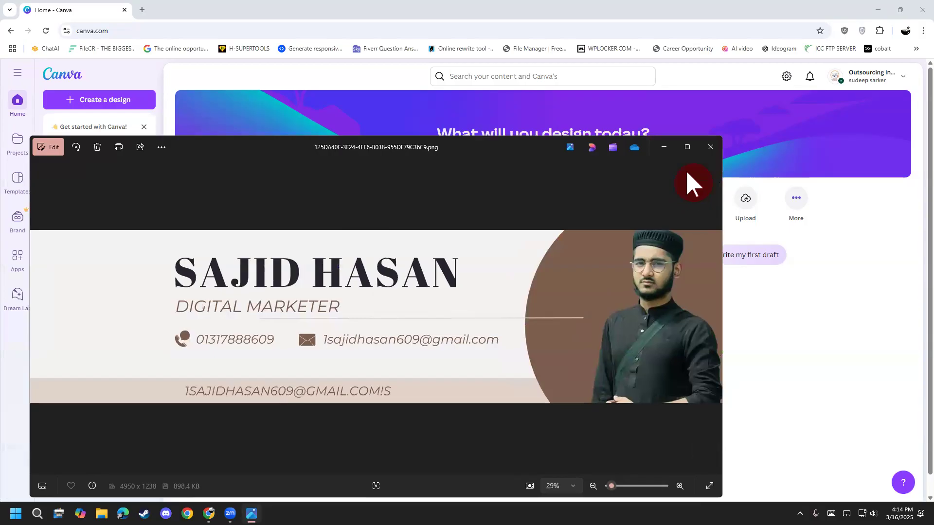
{"action": "left_click", "coordinate": [703, 148]}
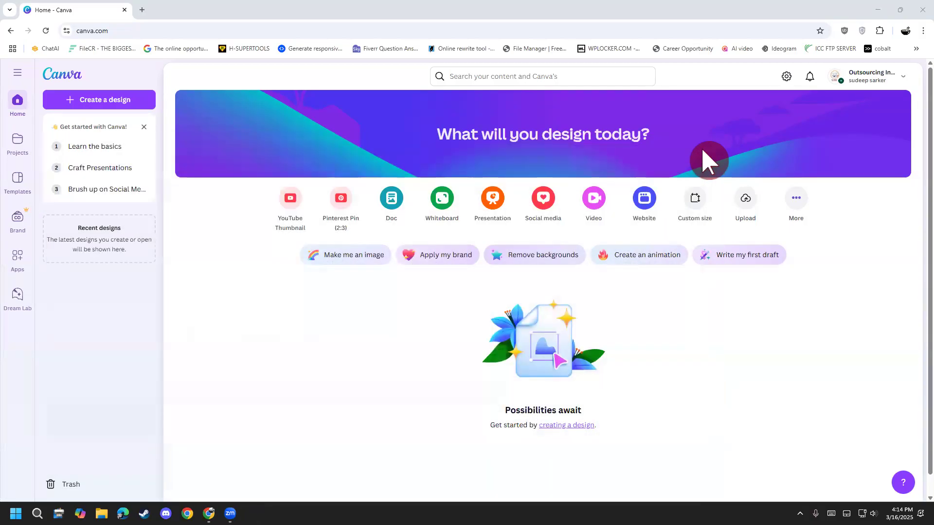
Step: Create a new custom-size design 800 px wide and 450 px high
{"action": "left_click", "coordinate": [706, 204]}
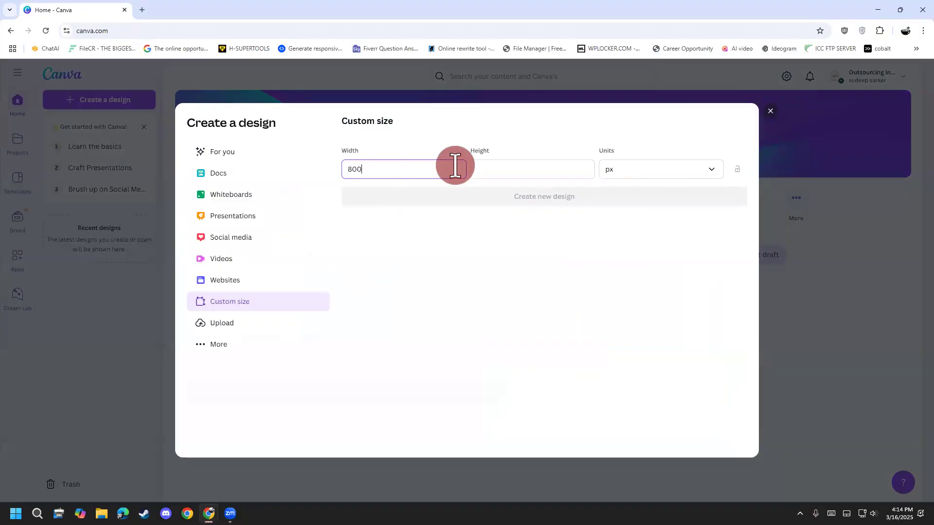
{"action": "key", "text": "Tab"}
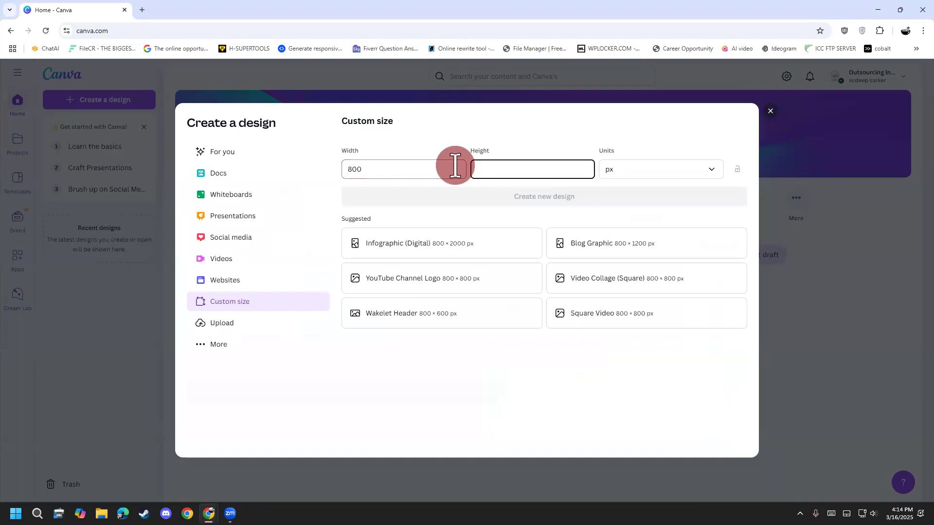
{"action": "type", "text": "450"}
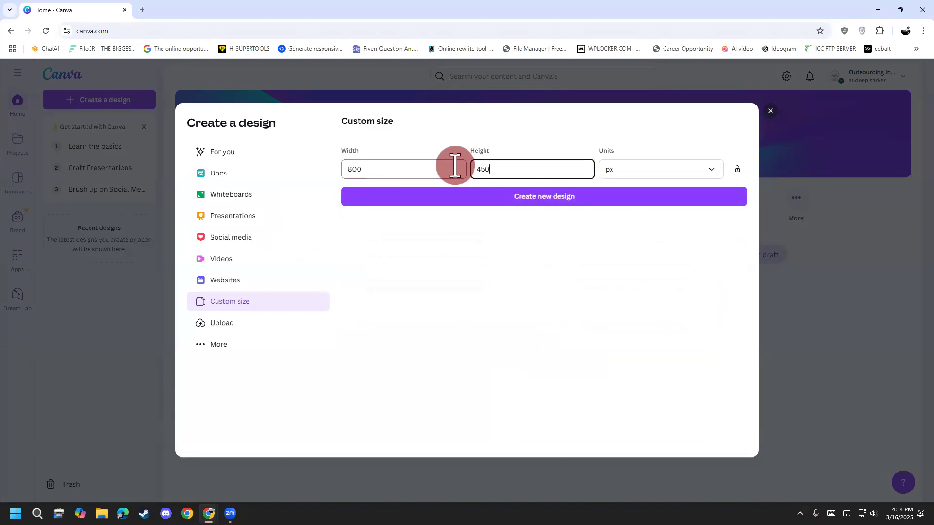
{"action": "left_click", "coordinate": [486, 203]}
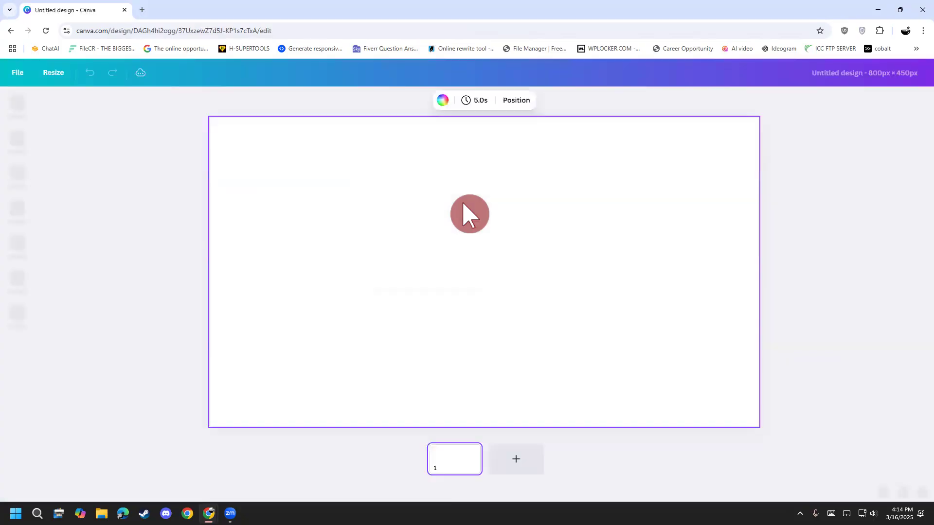
Step: Browse the suggested templates for the new blank design
{"action": "scroll", "coordinate": [78, 384], "scroll_direction": "down", "scroll_amount": 5}
{"action": "scroll", "coordinate": [78, 384], "scroll_direction": "down", "scroll_amount": 5}
{"action": "scroll", "coordinate": [81, 387], "scroll_direction": "down", "scroll_amount": 3}
{"action": "scroll", "coordinate": [78, 384], "scroll_direction": "down", "scroll_amount": 10}
{"action": "scroll", "coordinate": [78, 385], "scroll_direction": "down", "scroll_amount": 6}
{"action": "scroll", "coordinate": [78, 380], "scroll_direction": "down", "scroll_amount": 6}
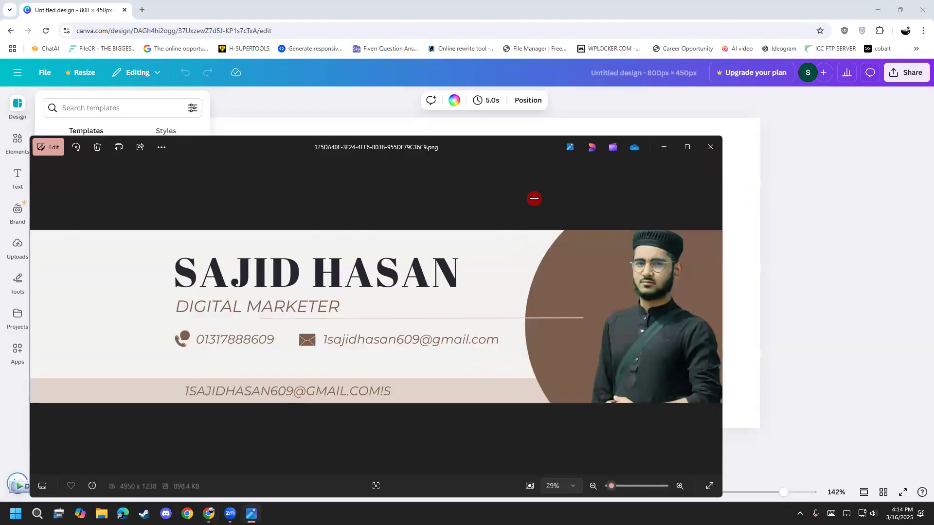
Step: Save a copy of the digital marketer banner image from the photo viewer and close the viewer
{"action": "right_click", "coordinate": [534, 198]}
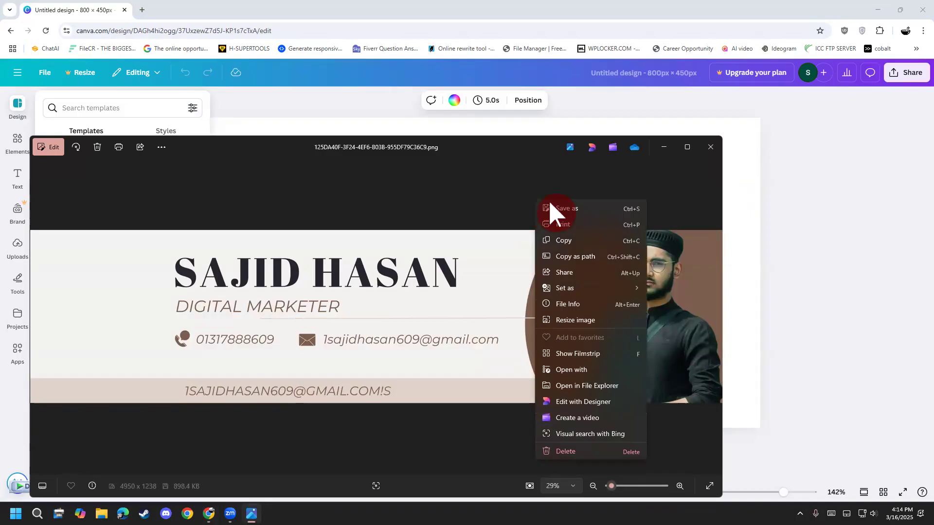
{"action": "left_click", "coordinate": [583, 215]}
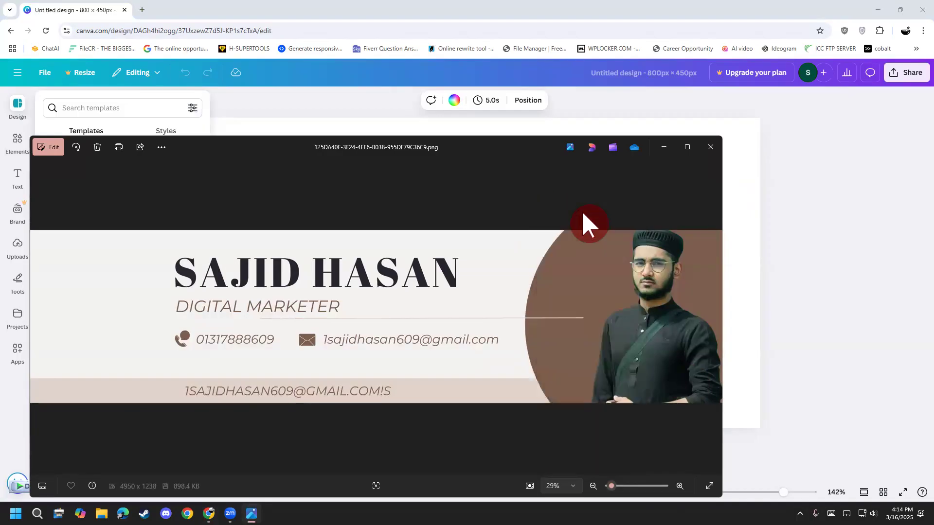
{"action": "left_click", "coordinate": [617, 484]}
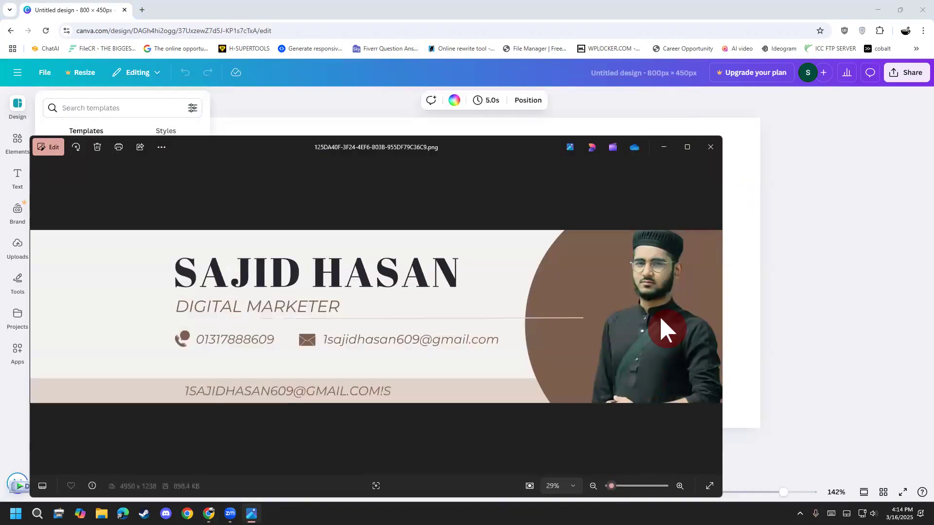
{"action": "left_click", "coordinate": [710, 147]}
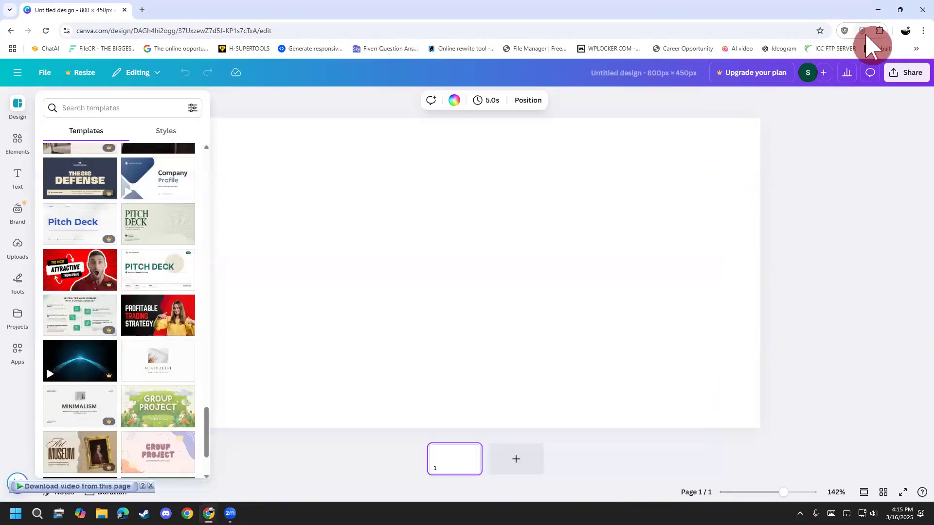
Step: Upload the digital marketer banner image from the Desktop to the design's uploads
{"action": "left_click", "coordinate": [18, 248]}
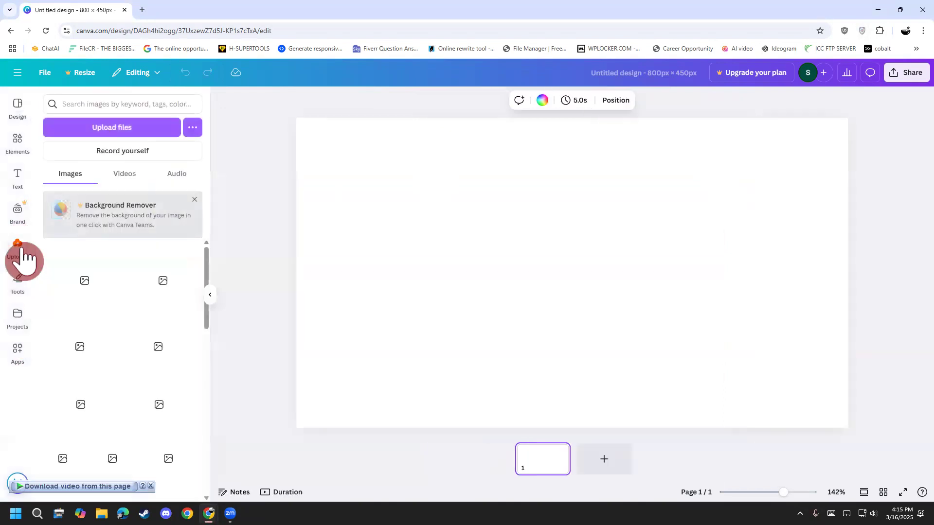
{"action": "left_click", "coordinate": [129, 132]}
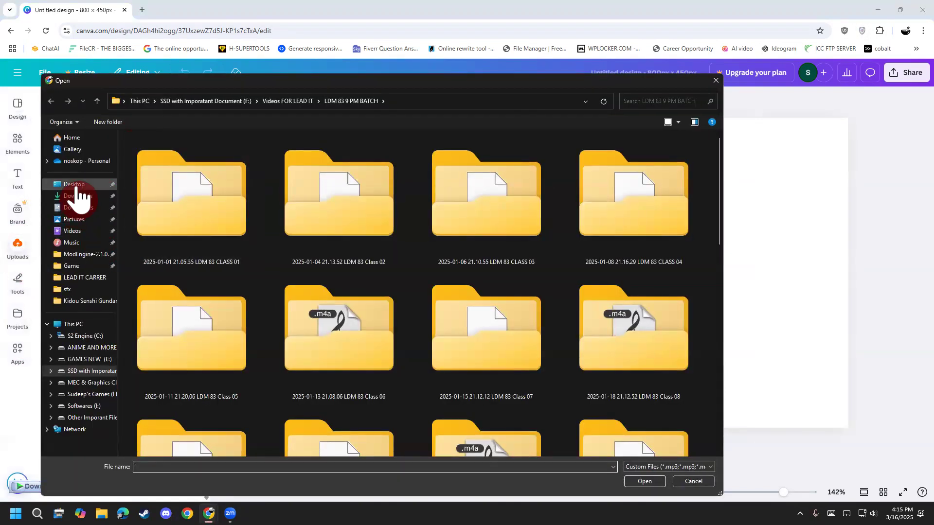
{"action": "left_click", "coordinate": [76, 186]}
{"action": "left_click", "coordinate": [358, 193]}
{"action": "double_click", "coordinate": [358, 188]}
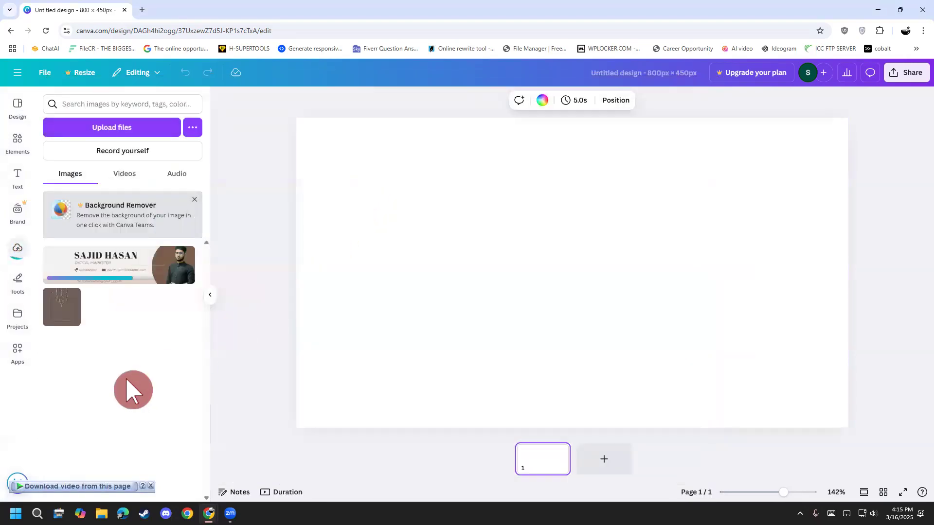
Step: Move the uploaded banner image to the trash
{"action": "left_click_drag", "start_coordinate": [156, 271], "coordinate": [145, 307]}
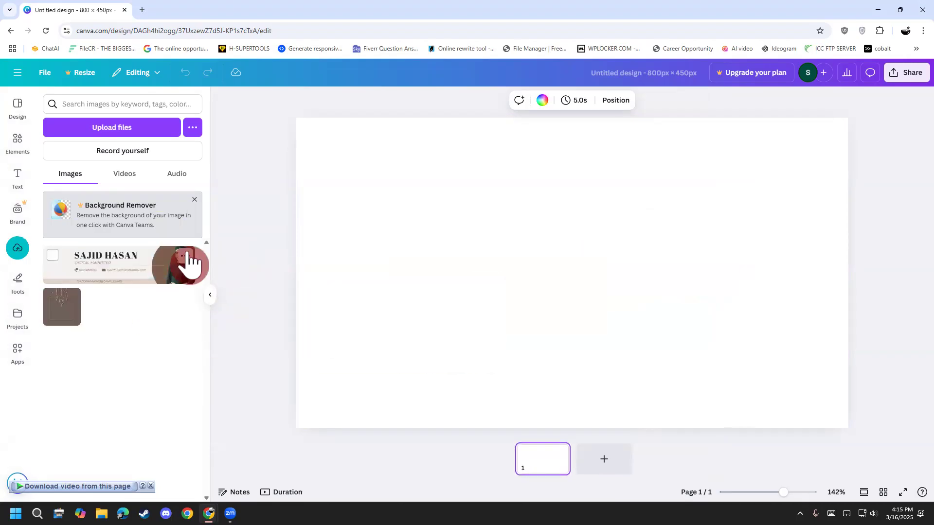
{"action": "left_click", "coordinate": [186, 253]}
{"action": "left_click", "coordinate": [248, 379]}
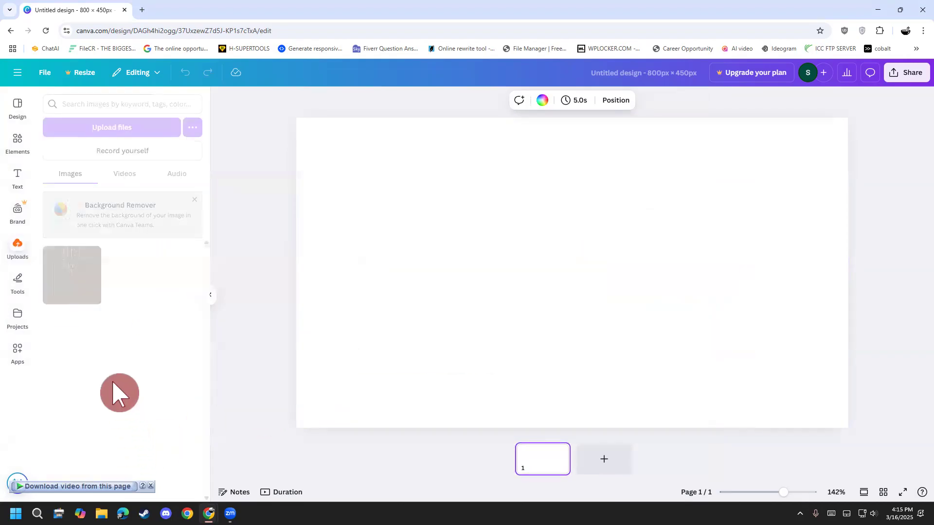
Step: Return to the design templates and search them for "cover photo"
{"action": "left_click", "coordinate": [18, 111]}
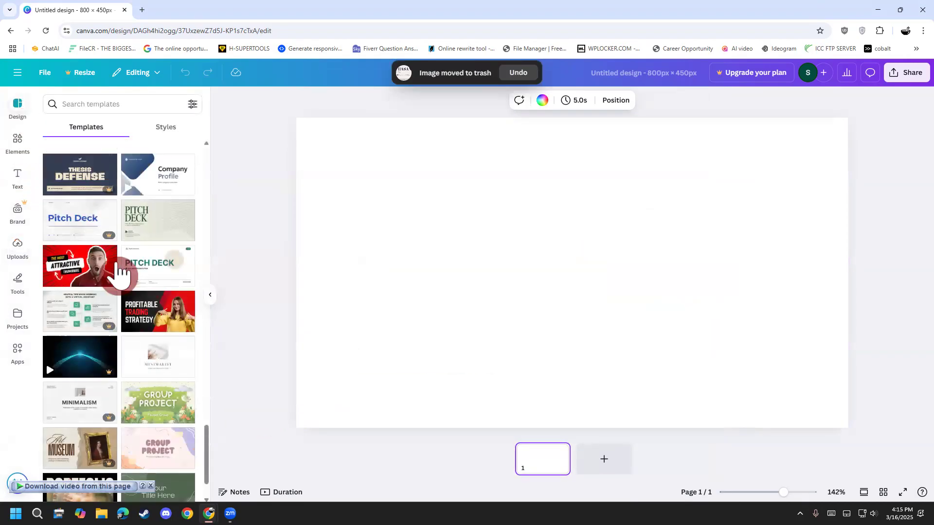
{"action": "scroll", "coordinate": [126, 409], "scroll_direction": "down", "scroll_amount": 2}
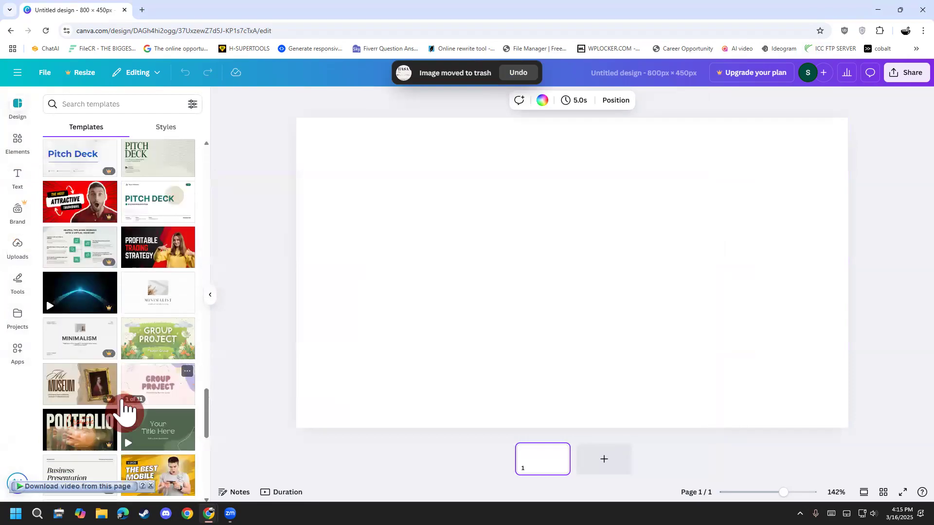
{"action": "scroll", "coordinate": [122, 412], "scroll_direction": "down", "scroll_amount": 8}
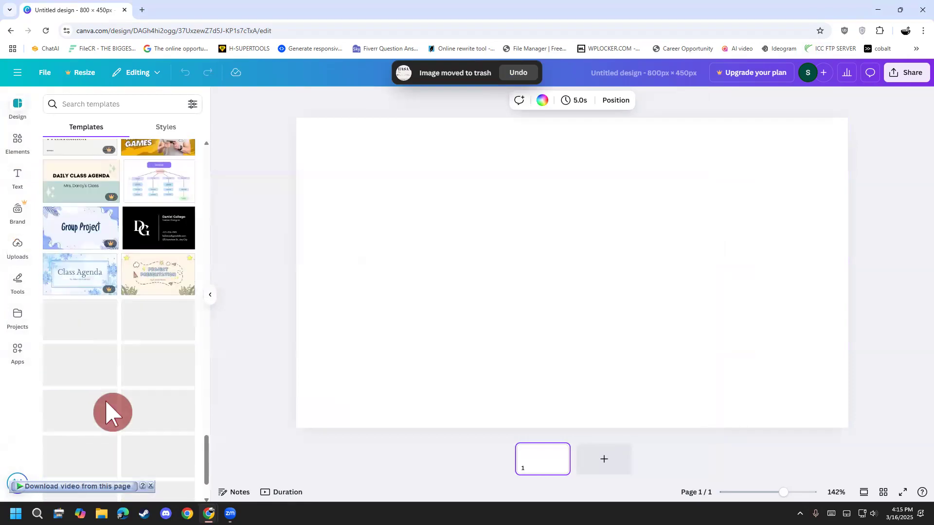
{"action": "scroll", "coordinate": [112, 411], "scroll_direction": "up", "scroll_amount": 20}
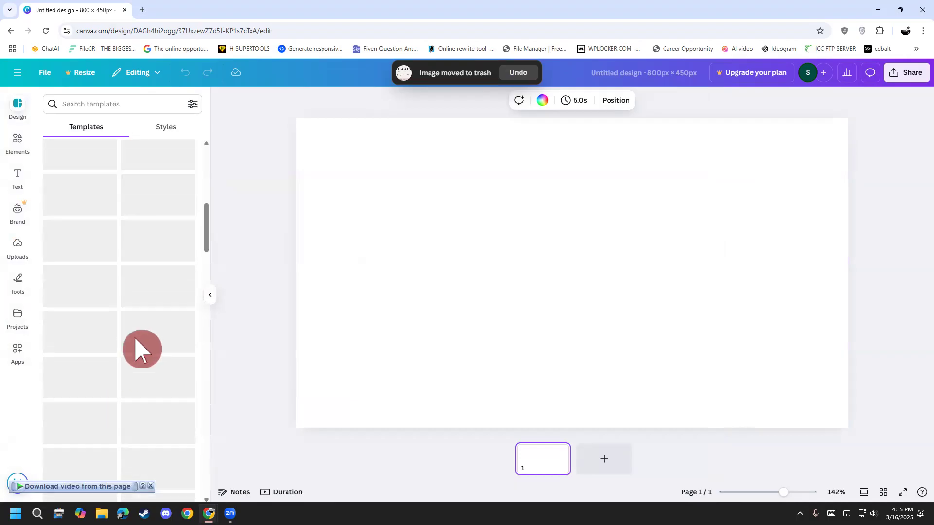
{"action": "scroll", "coordinate": [141, 349], "scroll_direction": "up", "scroll_amount": 10}
{"action": "left_click", "coordinate": [106, 106]}
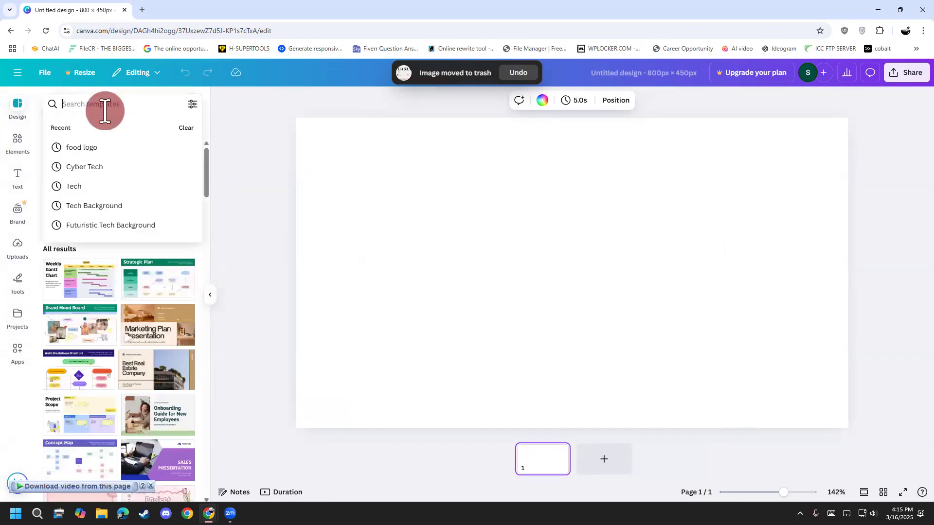
{"action": "type", "text": "cover photo"}
{"action": "key", "text": "Return"}
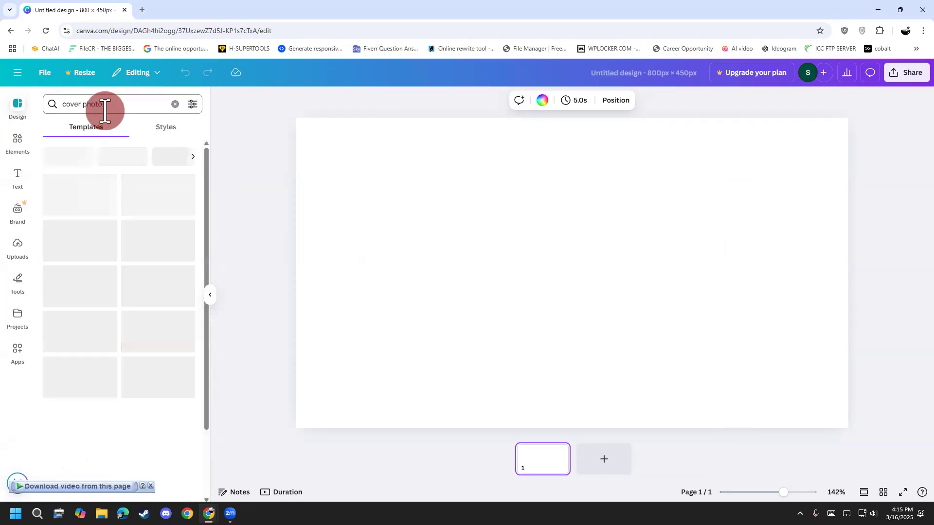
Step: Apply the yellow and white geometric "Digital Marketing Agency" cover template to the blank page
{"action": "scroll", "coordinate": [97, 304], "scroll_direction": "down", "scroll_amount": 10}
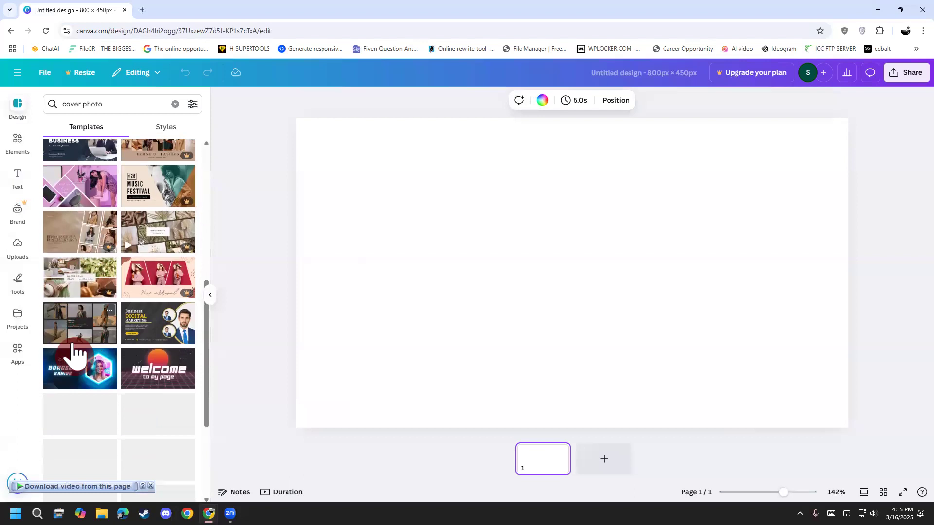
{"action": "scroll", "coordinate": [77, 340], "scroll_direction": "down", "scroll_amount": 3}
{"action": "scroll", "coordinate": [72, 358], "scroll_direction": "down", "scroll_amount": 4}
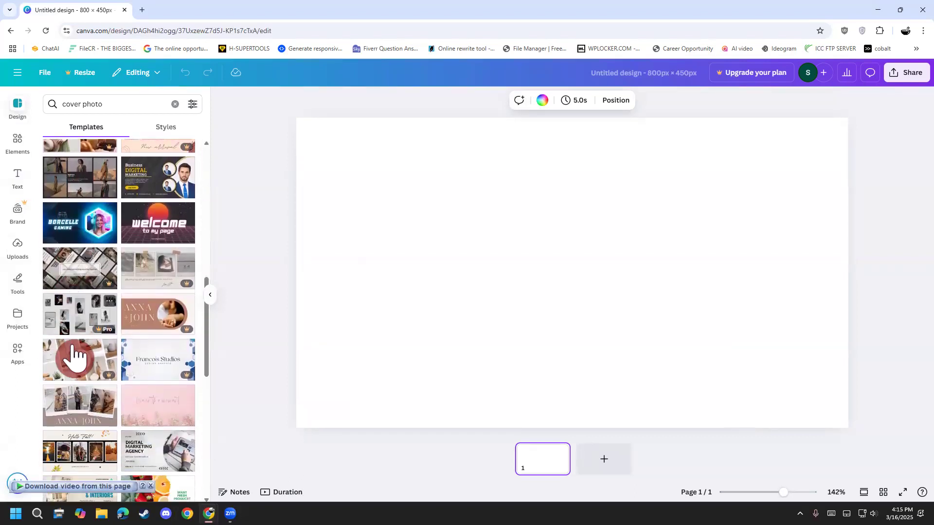
{"action": "scroll", "coordinate": [72, 358], "scroll_direction": "down", "scroll_amount": 2}
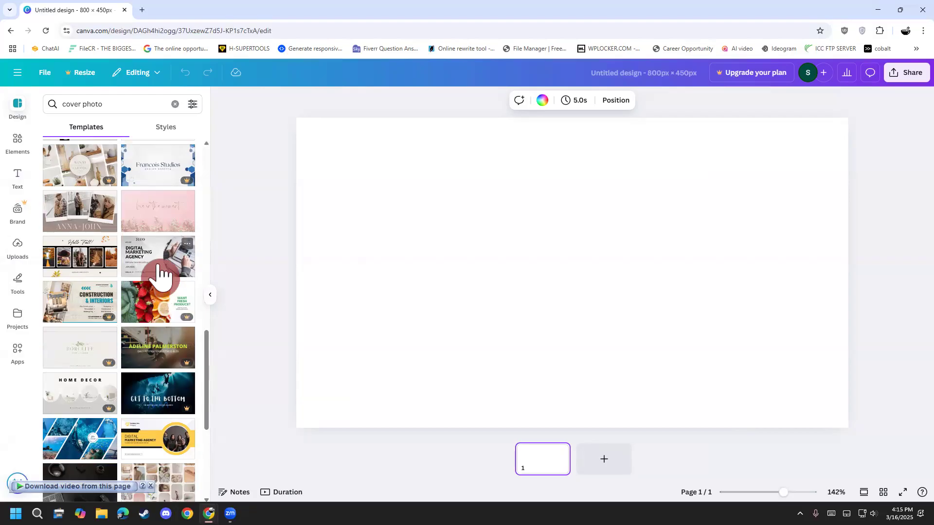
{"action": "left_click", "coordinate": [177, 443]}
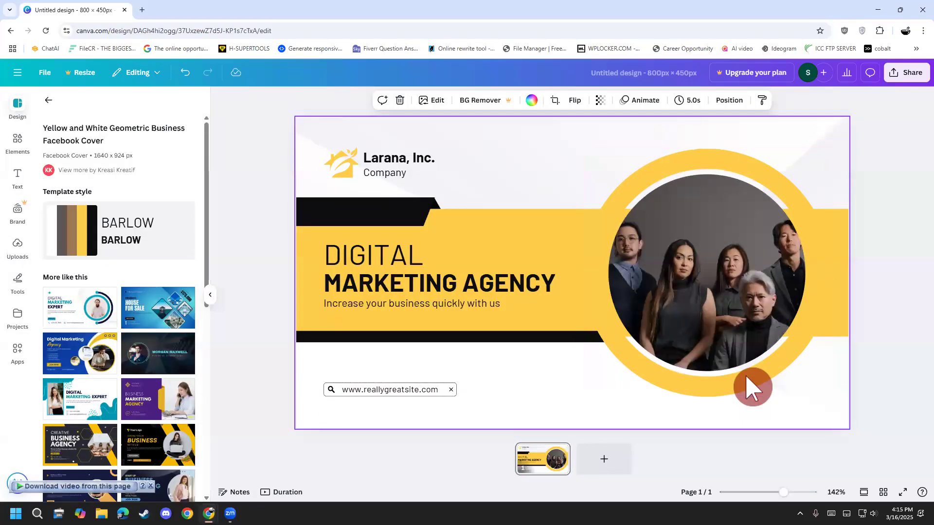
Step: Delete the "Larana, Inc." and "Company" text lines beside the logo and undo both deletions
{"action": "left_click", "coordinate": [395, 162]}
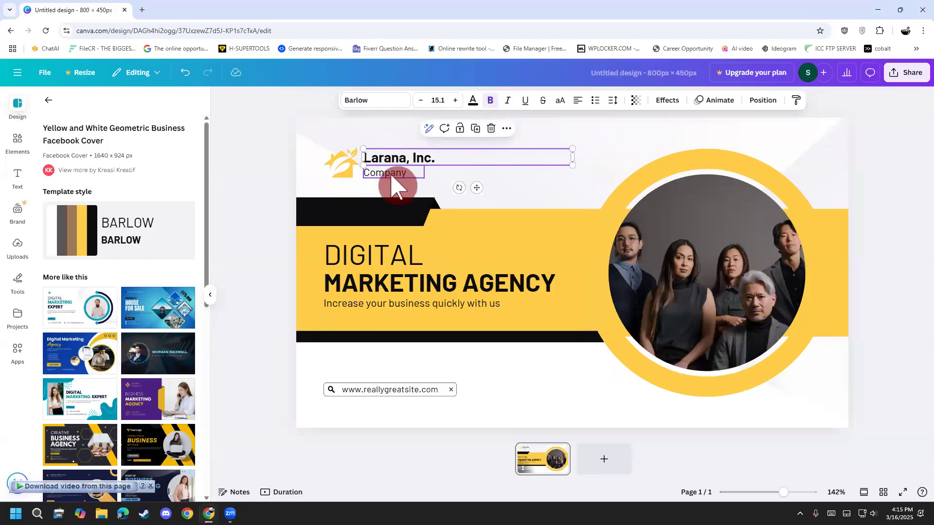
{"action": "left_click", "coordinate": [393, 176]}
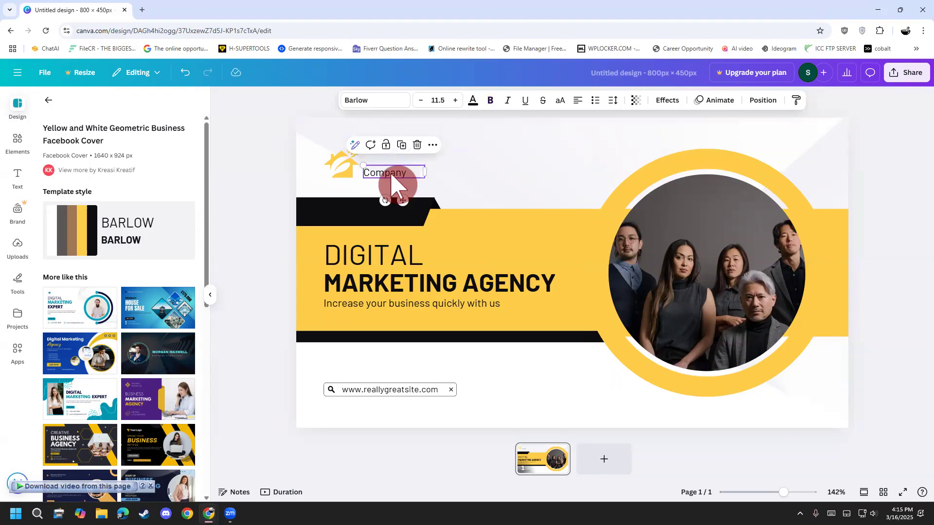
{"action": "key", "text": "Delete"}
{"action": "key", "text": "ctrl+z"}
{"action": "key", "text": "ctrl+z"}
Step: Replace the "Larana, Inc." text beside the logo with the profile owner's first name followed by "Digital Marker"
{"action": "left_click", "coordinate": [398, 163]}
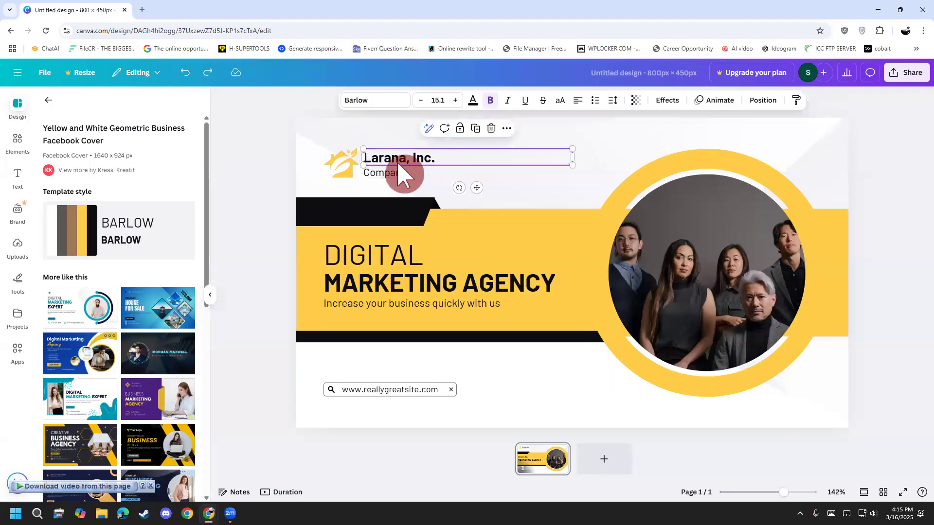
{"action": "double_click", "coordinate": [398, 162]}
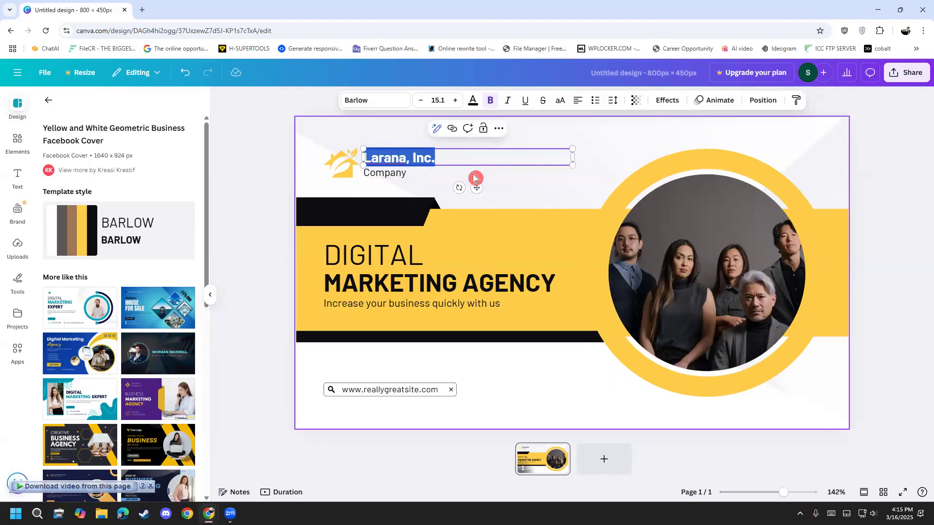
{"action": "type", "text": "Sajid Digital Marker"}
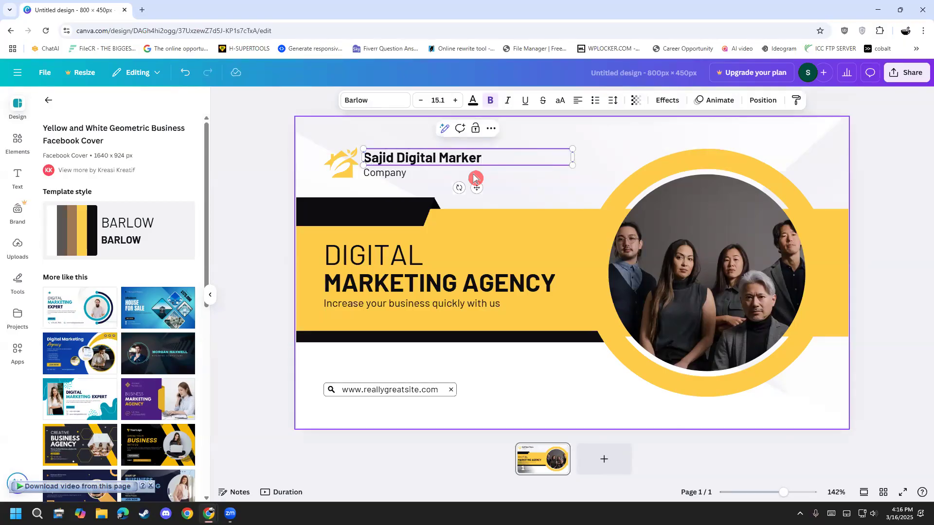
Step: Replace the word "DIGITAL" above "MARKETING AGENCY" with the profile owner's first name
{"action": "left_click", "coordinate": [411, 174]}
{"action": "left_click", "coordinate": [413, 173]}
{"action": "key", "text": "ctrl+c"}
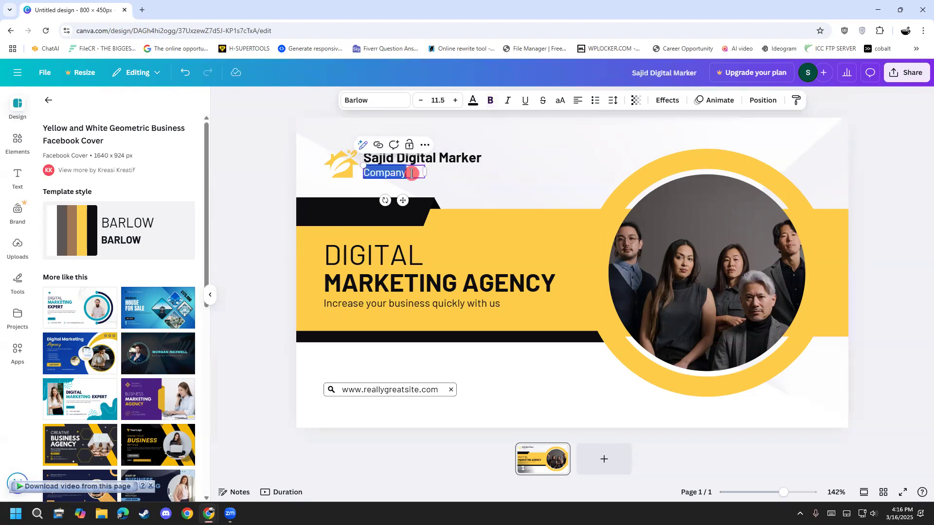
{"action": "left_click", "coordinate": [340, 257]}
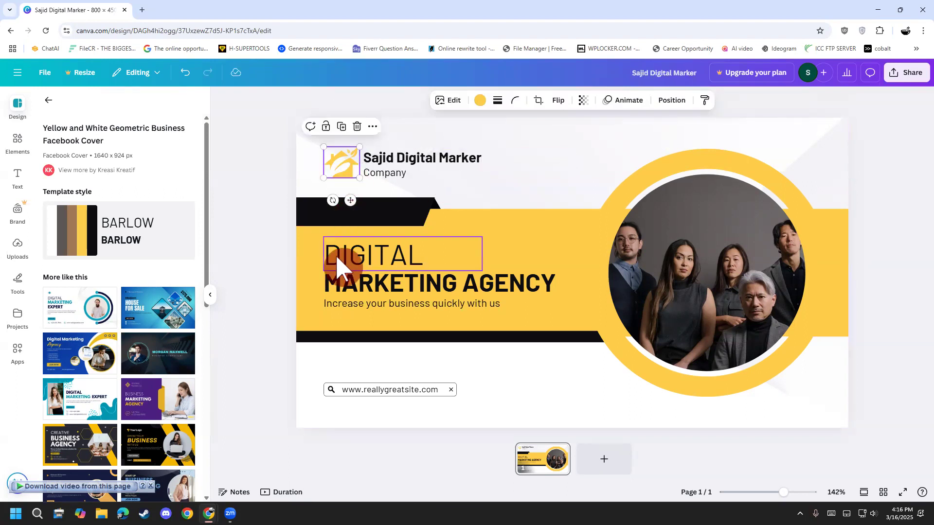
{"action": "left_click", "coordinate": [412, 266]}
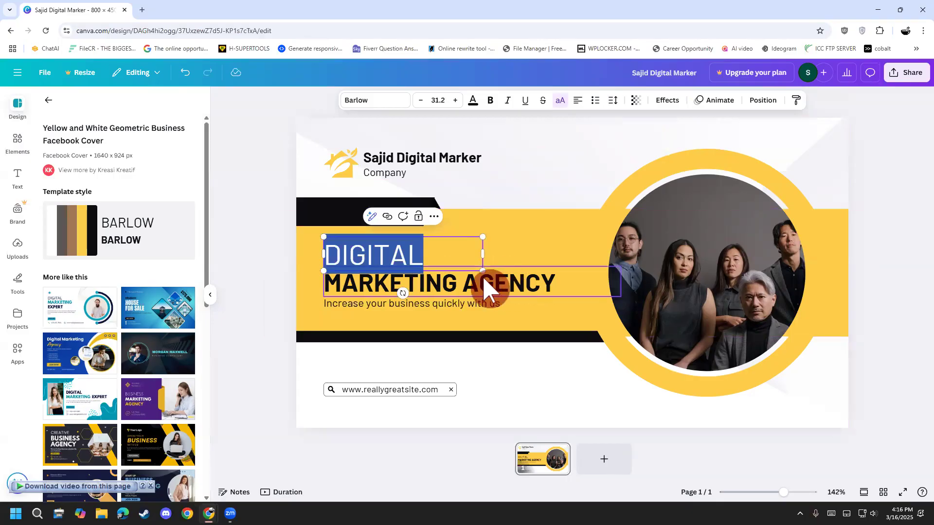
{"action": "type", "text": "SAJID"}
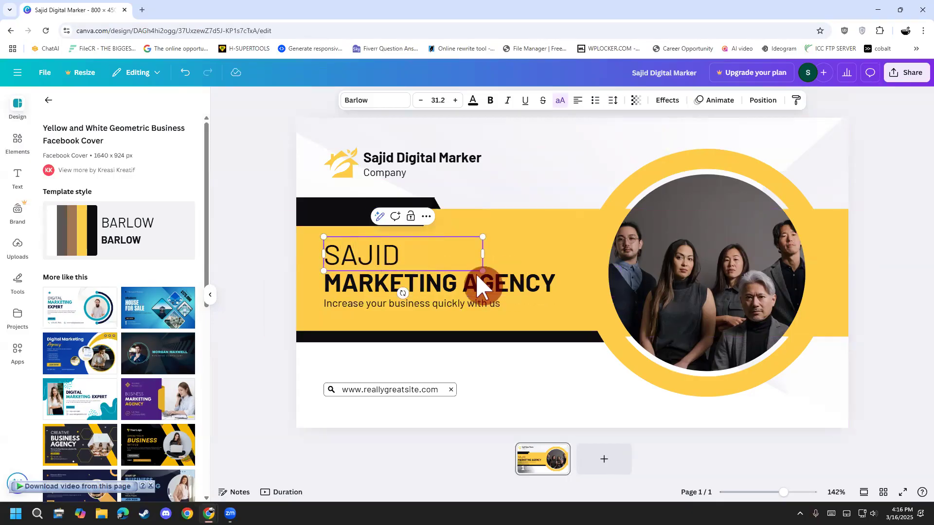
{"action": "left_click", "coordinate": [409, 304]}
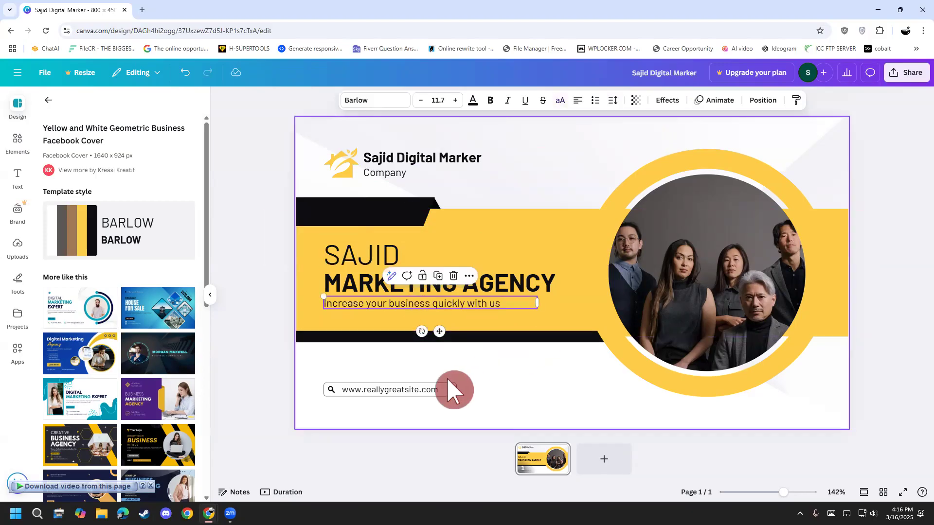
Step: Enlarge the website search bar graphic below the yellow band and widen its address text box to match
{"action": "double_click", "coordinate": [418, 392]}
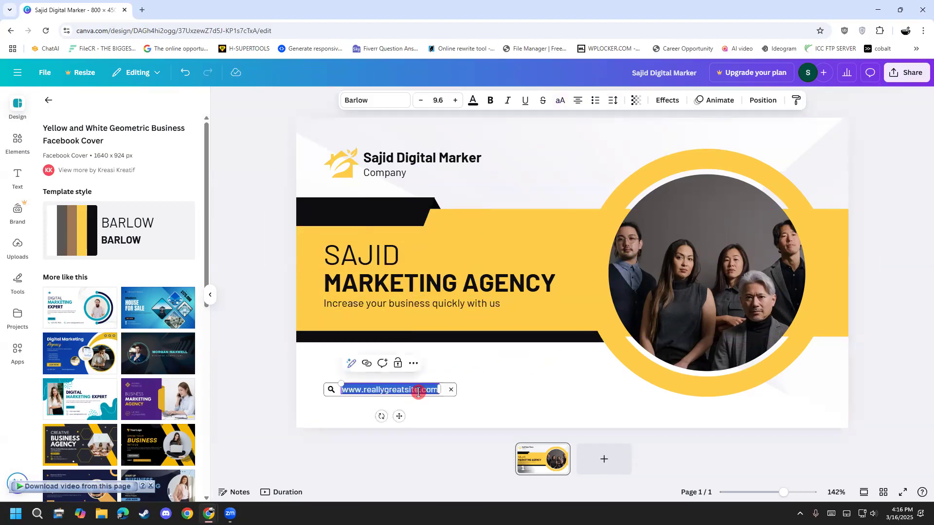
{"action": "left_click", "coordinate": [457, 395]}
{"action": "left_click_drag", "start_coordinate": [456, 395], "coordinate": [548, 402]}
{"action": "left_click_drag", "start_coordinate": [430, 387], "coordinate": [527, 405]}
Step: Clear the placeholder website text inside the enlarged search bar
{"action": "double_click", "coordinate": [448, 392]}
{"action": "key", "text": "ctrl+v"}
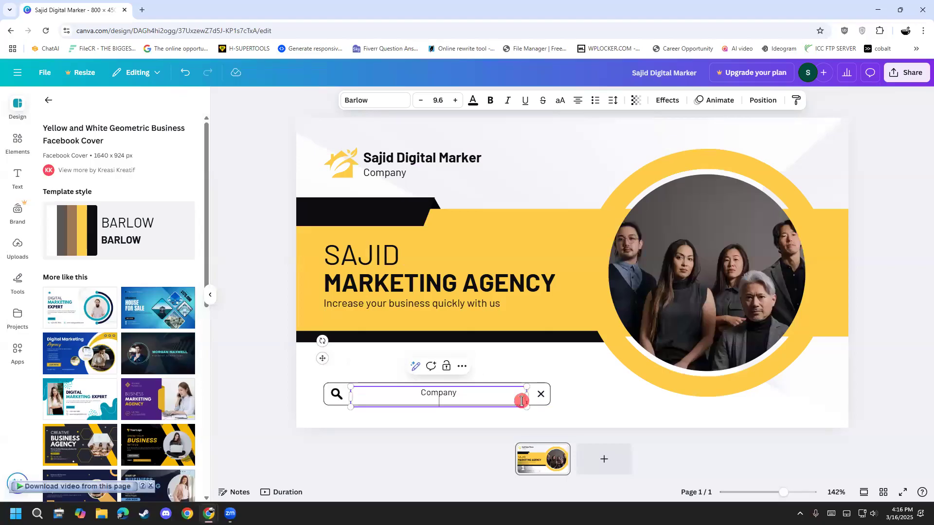
{"action": "key", "text": "BackSpace"}
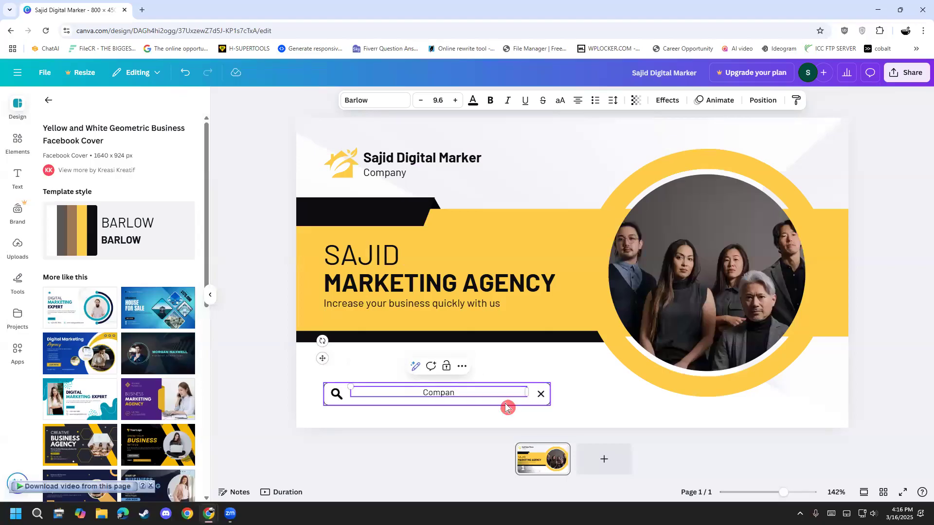
{"action": "left_click", "coordinate": [417, 387]}
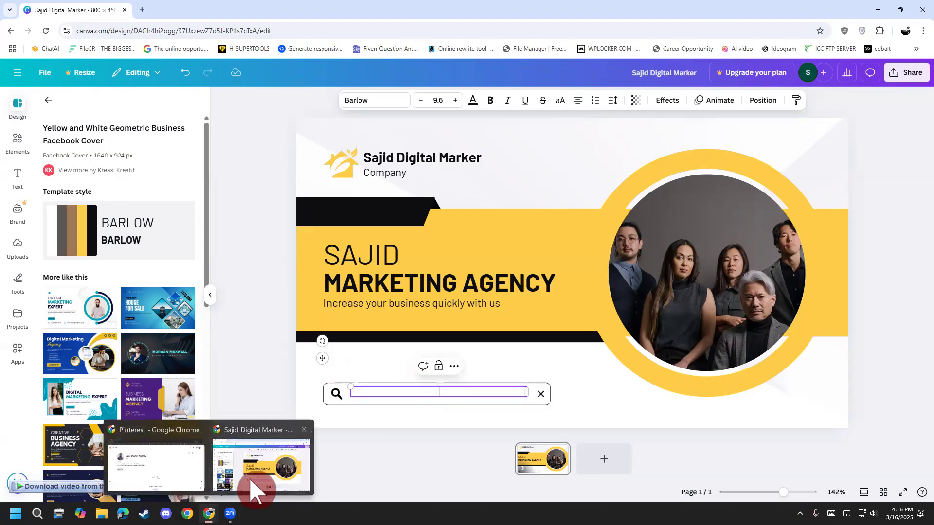
{"action": "left_click", "coordinate": [460, 393]}
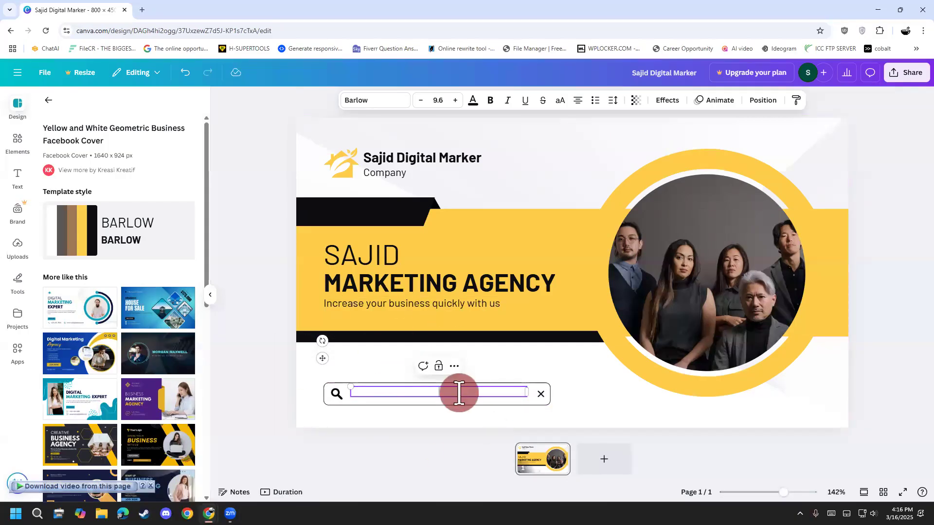
Step: Switch to the Pinterest window and copy the profile page's web address
{"action": "mouse_move", "coordinate": [209, 514]}
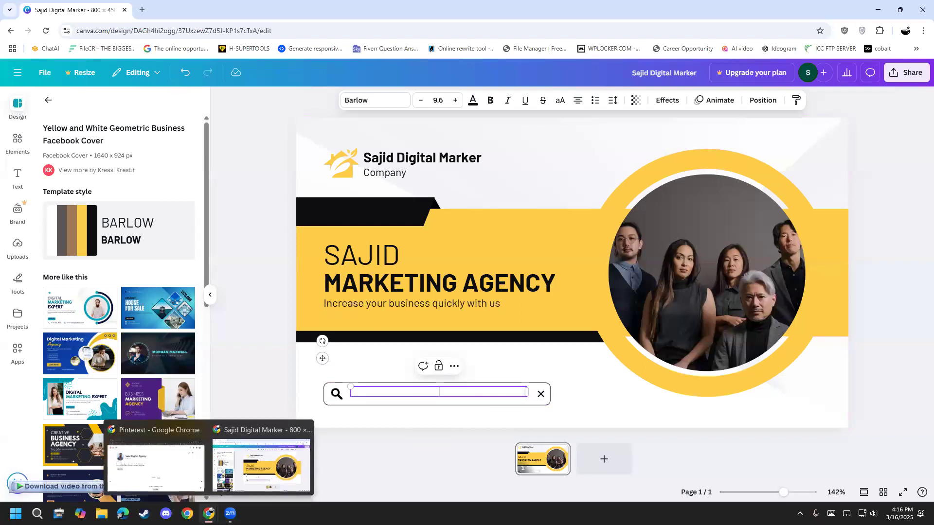
{"action": "left_click", "coordinate": [175, 466]}
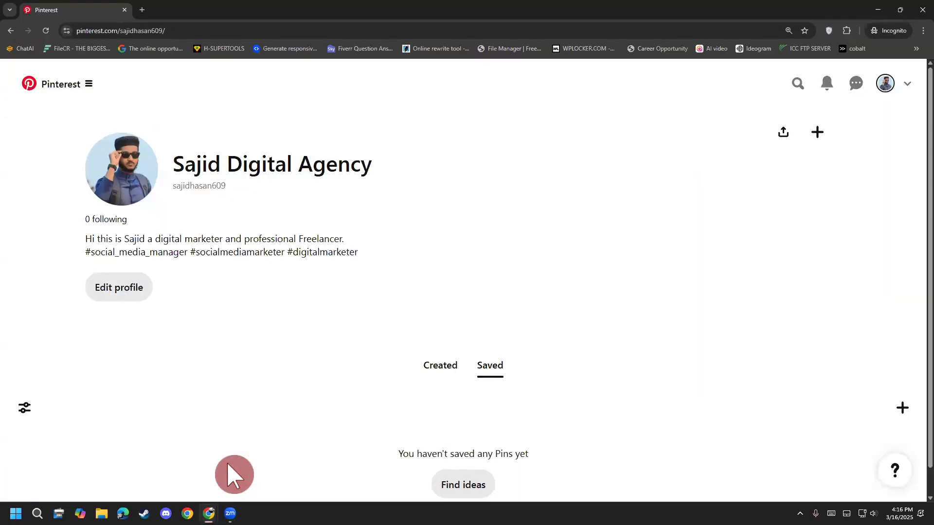
{"action": "left_click", "coordinate": [226, 31]}
{"action": "left_click", "coordinate": [227, 30]}
{"action": "left_click_drag", "start_coordinate": [226, 31], "coordinate": [46, 34]}
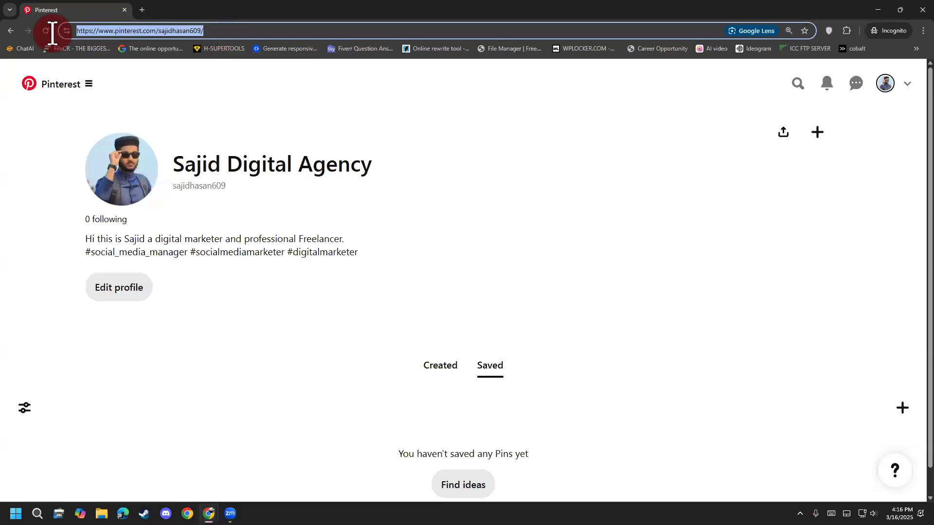
{"action": "right_click", "coordinate": [151, 35]}
{"action": "left_click", "coordinate": [176, 101]}
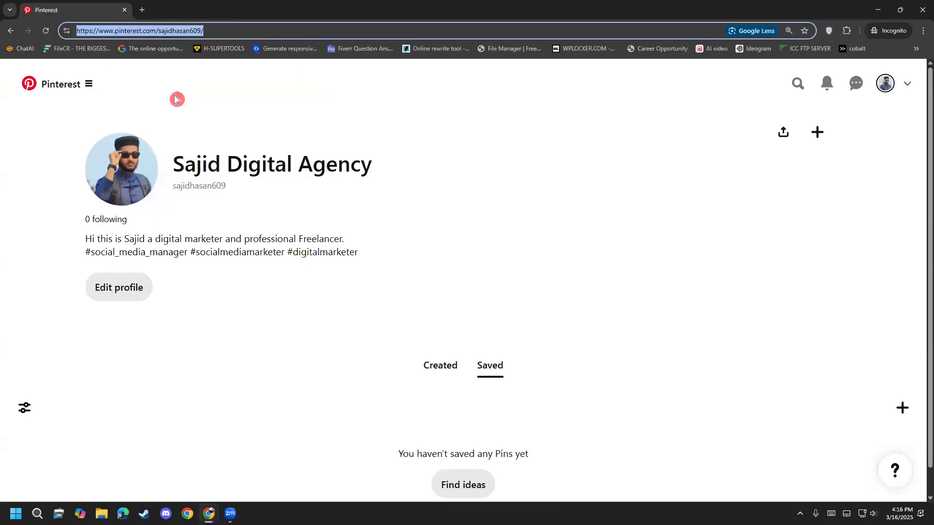
Step: Return to the Canva design and paste the copied Pinterest profile address into the empty search bar text box
{"action": "left_click", "coordinate": [882, 8]}
{"action": "left_click", "coordinate": [456, 393]}
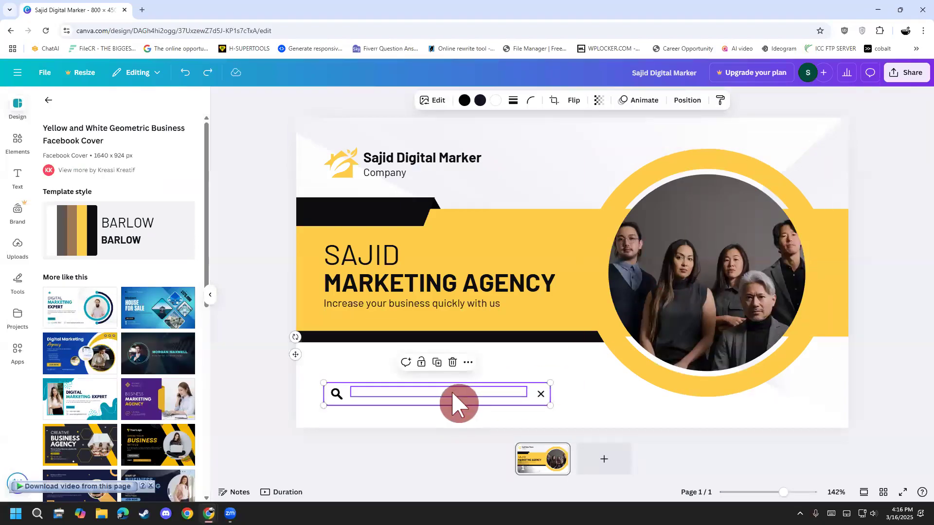
{"action": "left_click", "coordinate": [453, 393]}
{"action": "key", "text": "ctrl+v"}
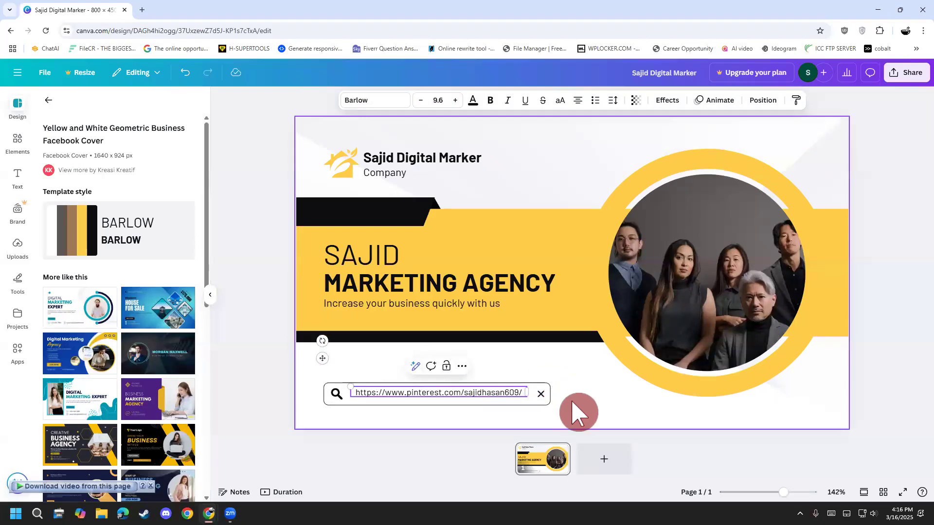
{"action": "left_click", "coordinate": [569, 413]}
Step: Reposition the profile address text so it sits vertically centred between the search bar's magnifier and cross
{"action": "left_click", "coordinate": [462, 405]}
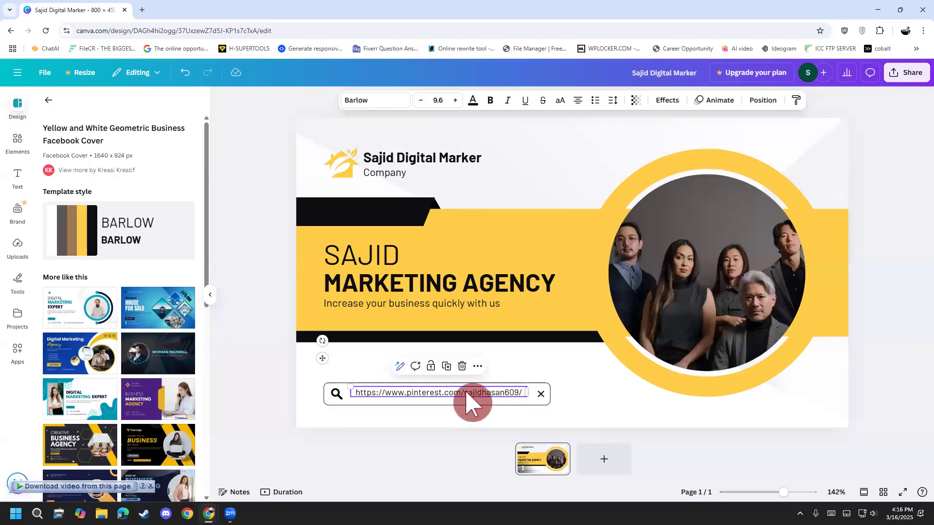
{"action": "left_click_drag", "start_coordinate": [467, 396], "coordinate": [473, 393]}
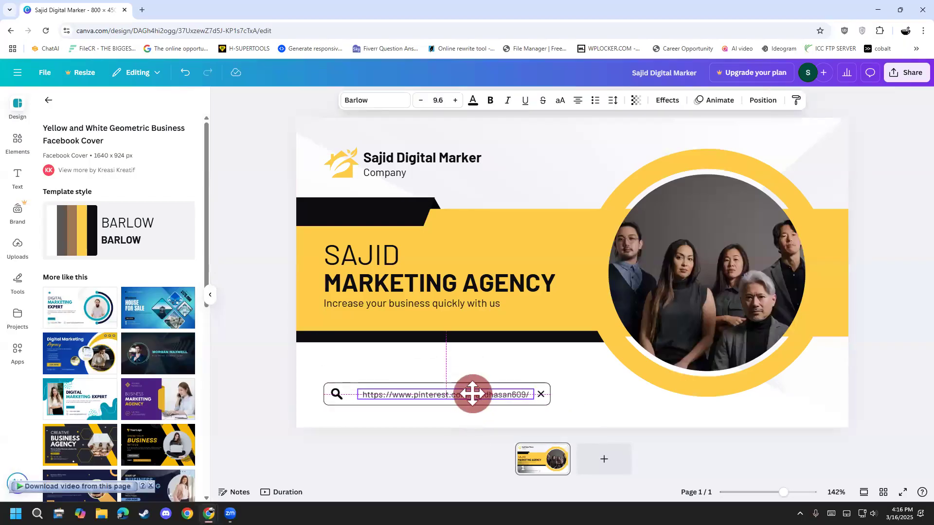
{"action": "left_click", "coordinate": [263, 430]}
{"action": "left_click", "coordinate": [418, 397]}
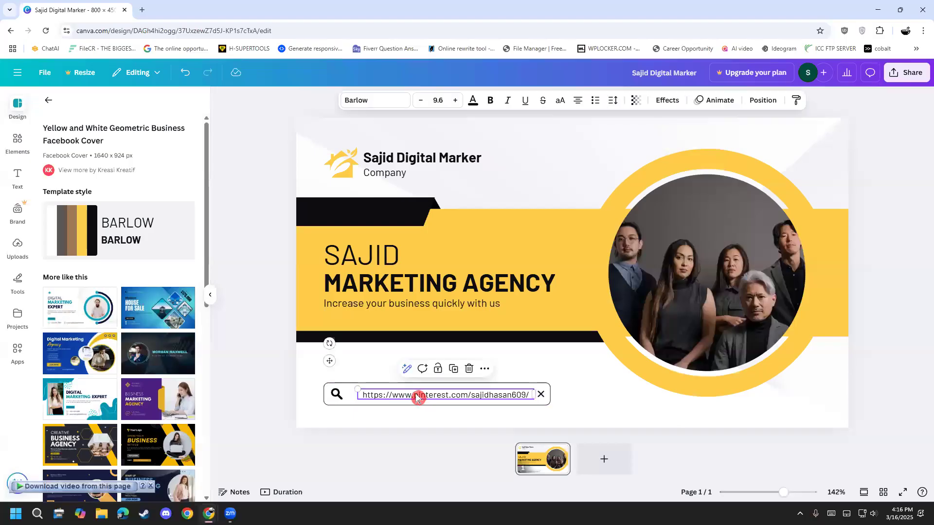
{"action": "left_click_drag", "start_coordinate": [419, 398], "coordinate": [412, 393]}
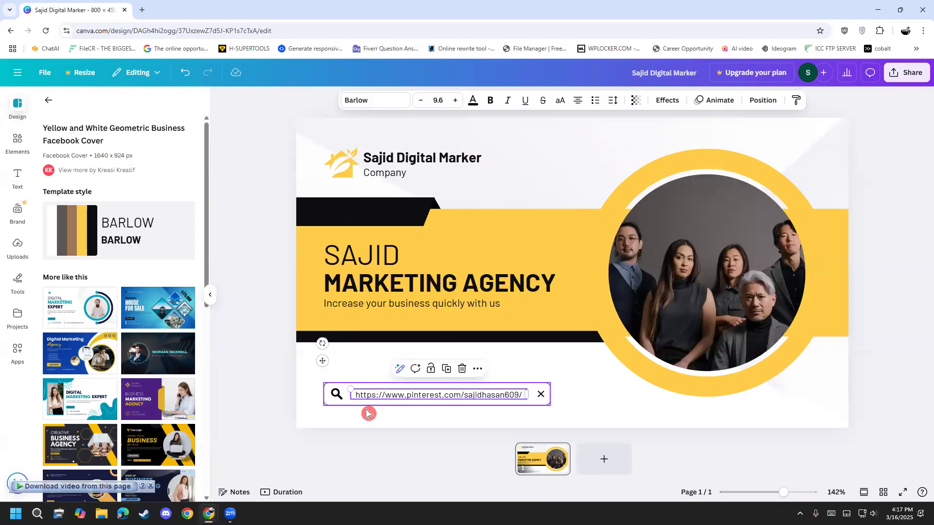
Step: Shift the search bar and its profile address further right along the lower part of the cover
{"action": "left_click", "coordinate": [346, 409]}
{"action": "left_click_drag", "start_coordinate": [342, 396], "coordinate": [423, 394]}
{"action": "left_click", "coordinate": [331, 440]}
{"action": "left_click", "coordinate": [396, 410]}
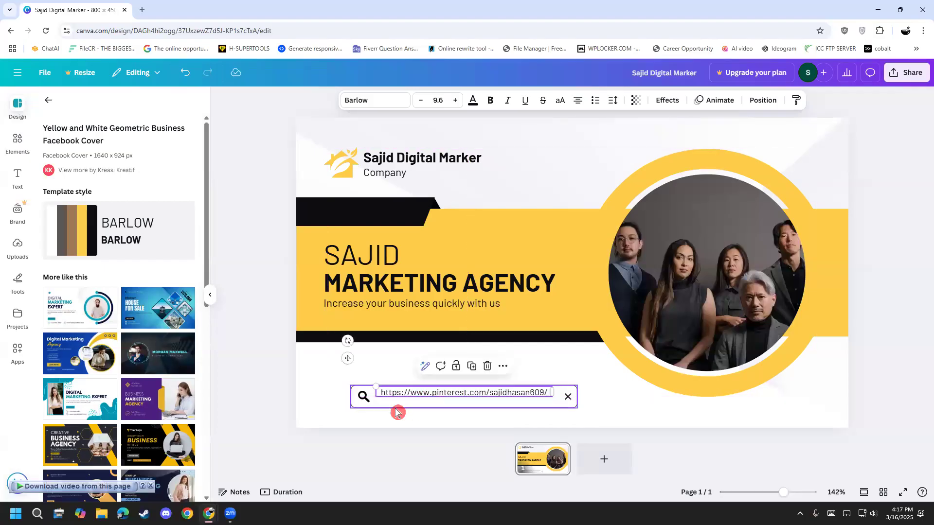
{"action": "left_click_drag", "start_coordinate": [375, 410], "coordinate": [417, 394]}
Step: Delete the group photo from the circular frame and fill it with the owner's portrait JPG uploaded from the Desktop
{"action": "left_click", "coordinate": [727, 252]}
{"action": "key", "text": "Delete"}
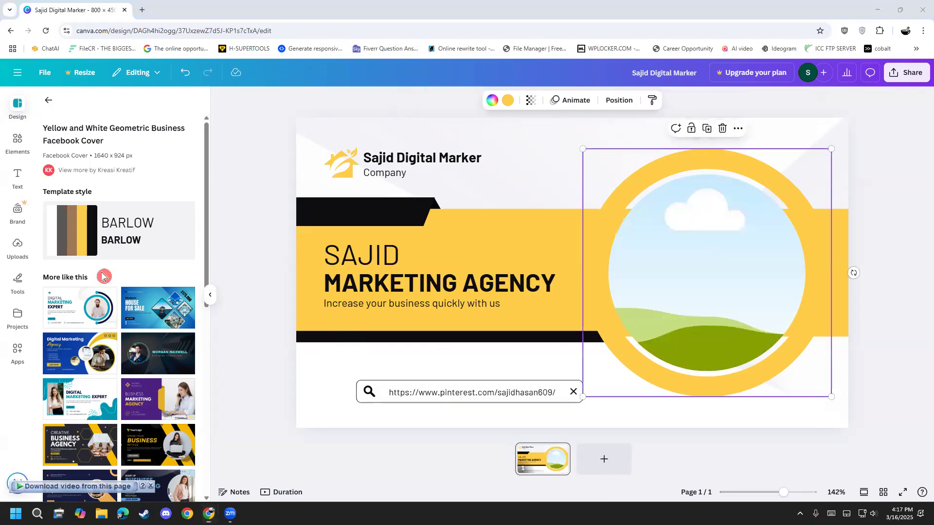
{"action": "left_click", "coordinate": [18, 256]}
{"action": "left_click", "coordinate": [104, 127]}
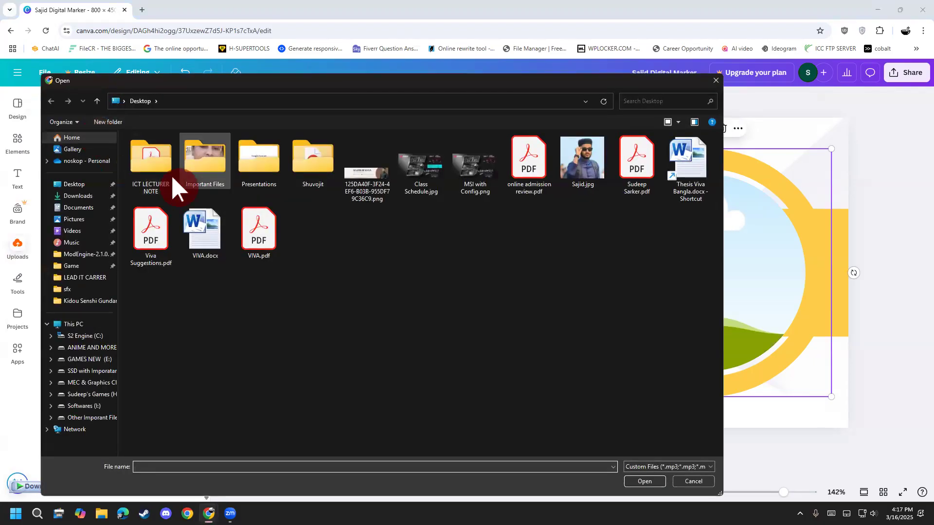
{"action": "double_click", "coordinate": [581, 160]}
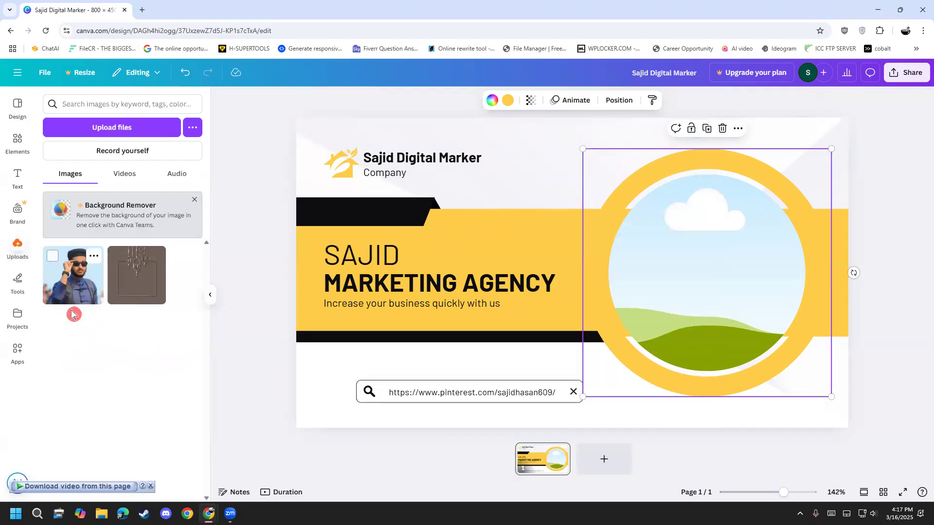
{"action": "left_click_drag", "start_coordinate": [61, 296], "coordinate": [716, 311]}
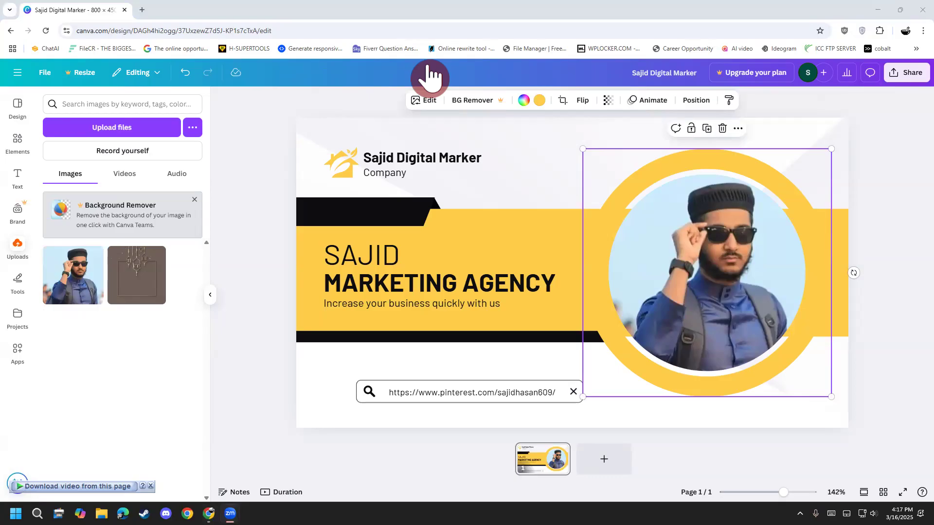
Step: Nudge the profile address text slightly left inside the search bar
{"action": "left_click_drag", "start_coordinate": [433, 395], "coordinate": [425, 392]}
{"action": "left_click", "coordinate": [436, 433]}
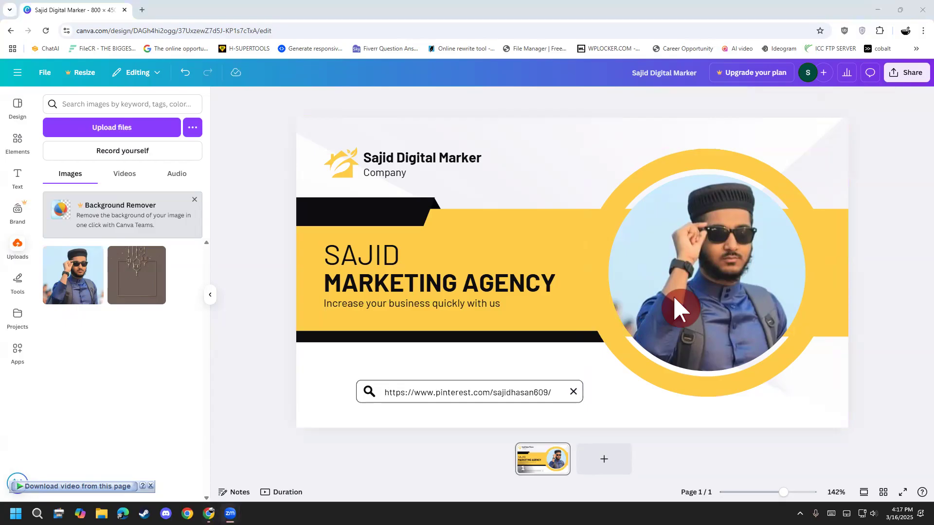
Step: Search the elements library for "pinterst icon" and restrict the results to graphics
{"action": "left_click", "coordinate": [18, 141]}
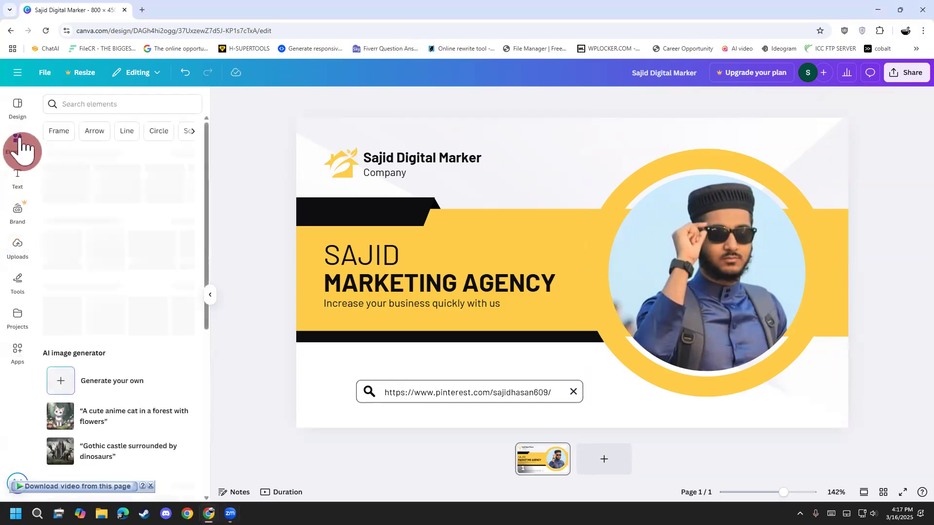
{"action": "left_click", "coordinate": [81, 106]}
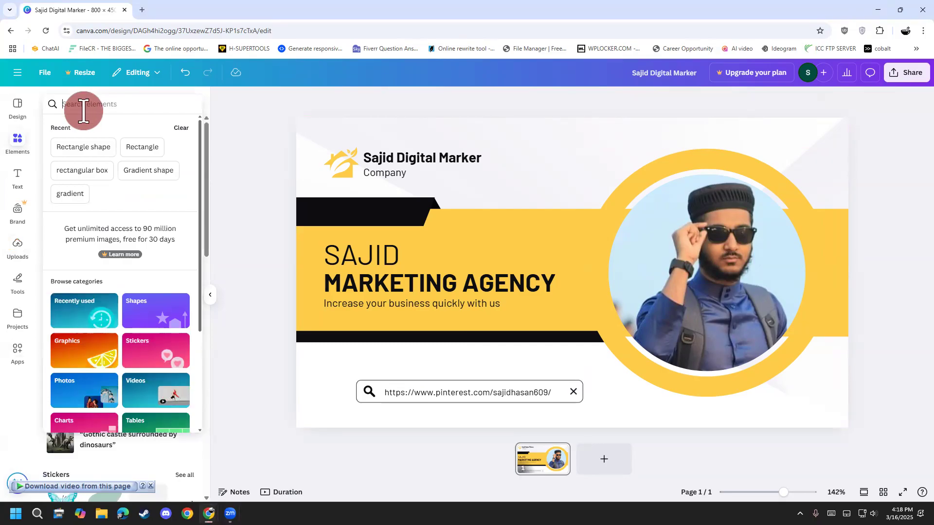
{"action": "type", "text": "p"}
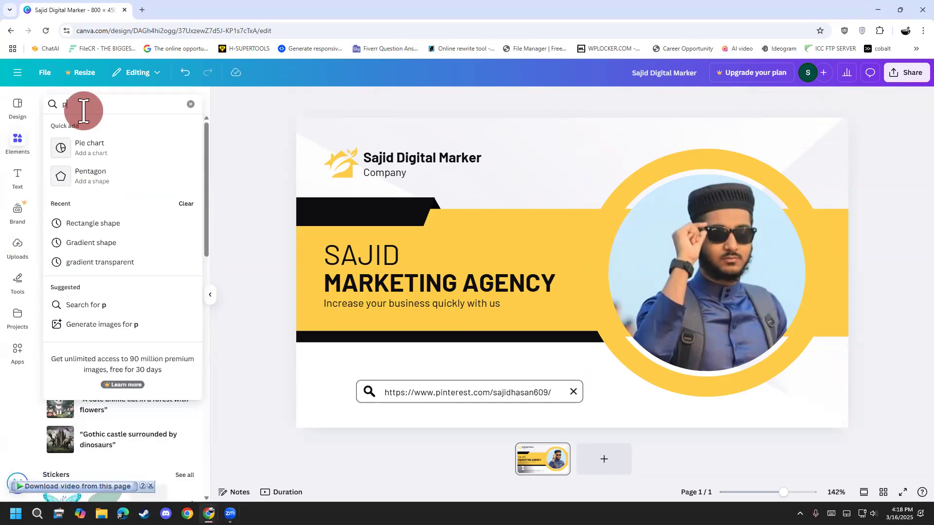
{"action": "type", "text": "interst icon"}
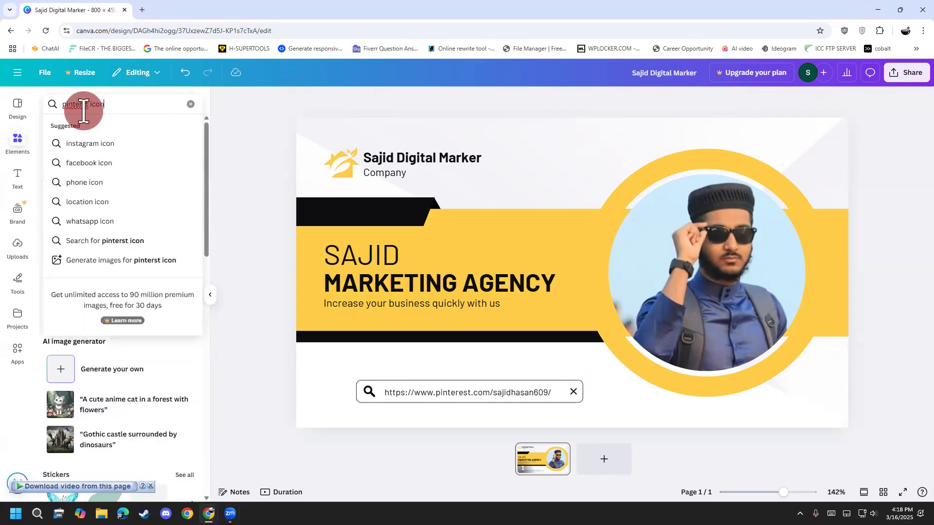
{"action": "key", "text": "Return"}
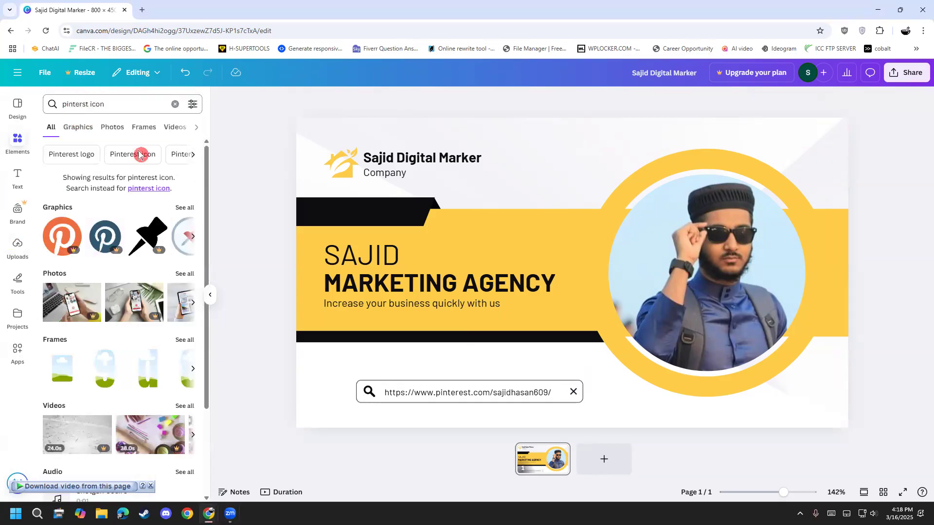
{"action": "left_click", "coordinate": [78, 127]}
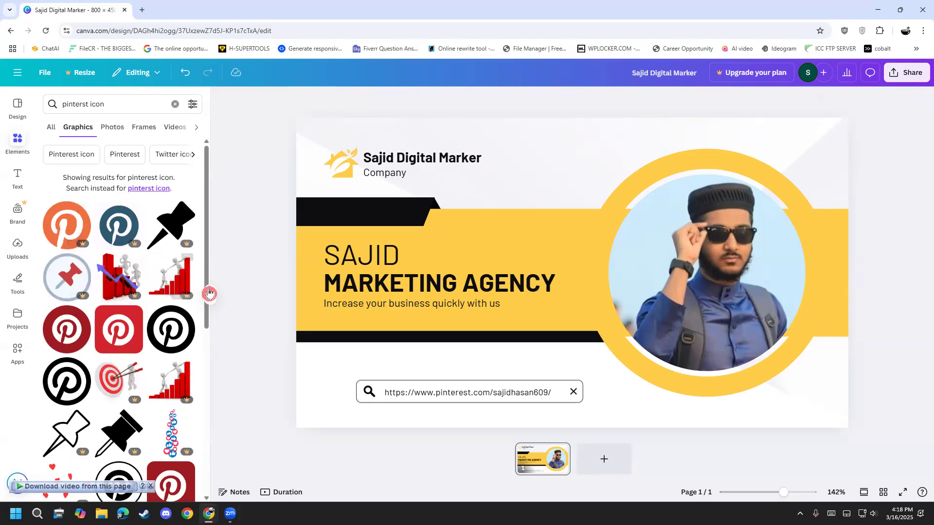
Step: Examine the graphics results for a suitable red Pinterest icon for the cover
{"action": "scroll", "coordinate": [62, 330], "scroll_direction": "down", "scroll_amount": 2}
{"action": "scroll", "coordinate": [58, 303], "scroll_direction": "down", "scroll_amount": 2}
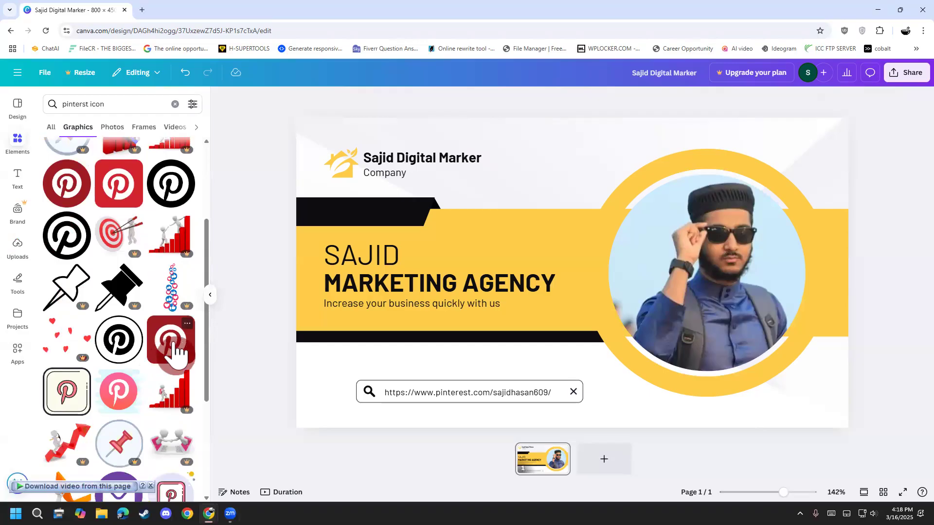
{"action": "scroll", "coordinate": [97, 341], "scroll_direction": "up", "scroll_amount": 5}
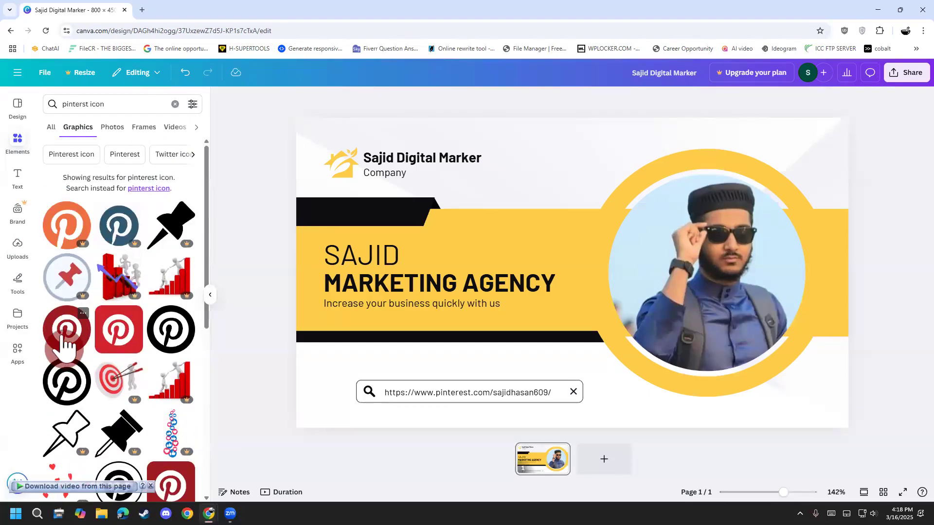
{"action": "scroll", "coordinate": [66, 411], "scroll_direction": "down", "scroll_amount": 3}
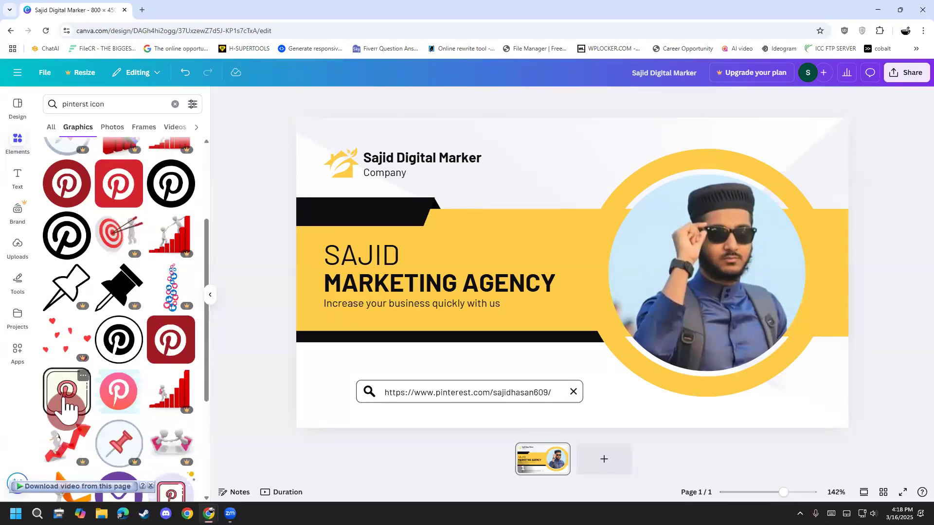
{"action": "scroll", "coordinate": [67, 404], "scroll_direction": "down", "scroll_amount": 3}
{"action": "scroll", "coordinate": [66, 406], "scroll_direction": "up", "scroll_amount": 5}
{"action": "scroll", "coordinate": [65, 404], "scroll_direction": "up", "scroll_amount": 1}
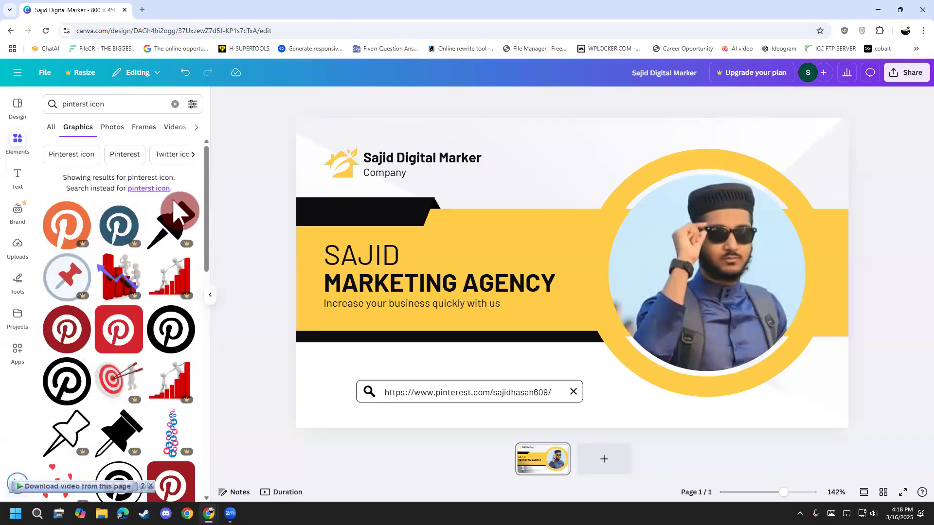
{"action": "scroll", "coordinate": [82, 379], "scroll_direction": "down", "scroll_amount": 2}
{"action": "scroll", "coordinate": [83, 380], "scroll_direction": "down", "scroll_amount": 2}
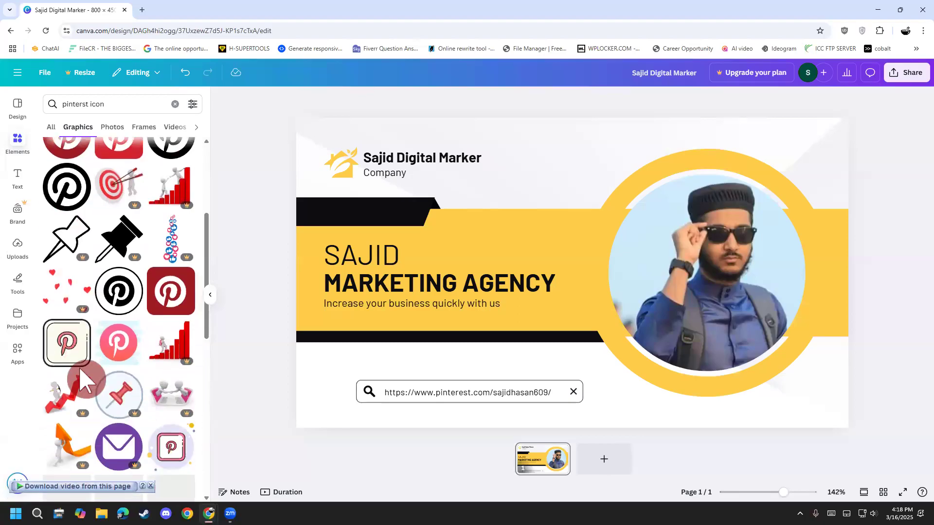
Step: Search Google for "pinterest" in a new browser tab and show the image results
{"action": "left_click", "coordinate": [146, 11]}
{"action": "left_click", "coordinate": [155, 29]}
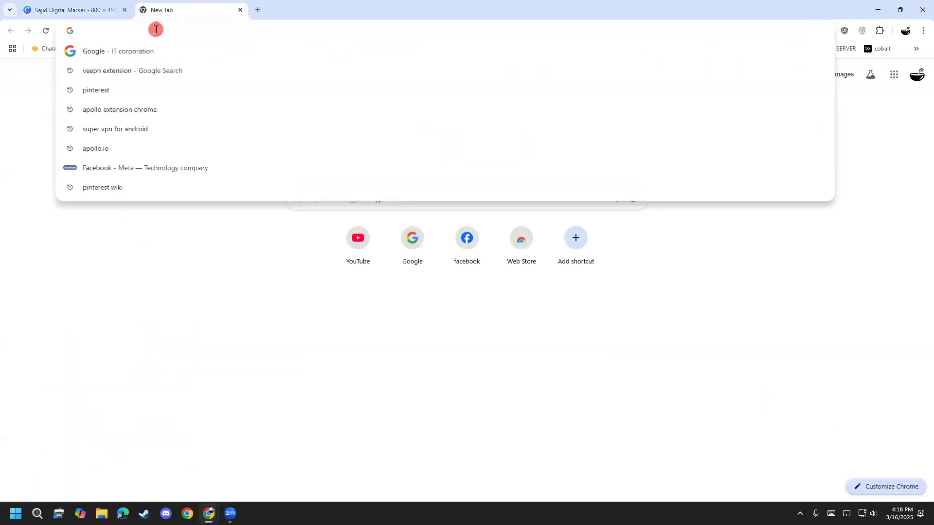
{"action": "type", "text": "pinterest.co"}
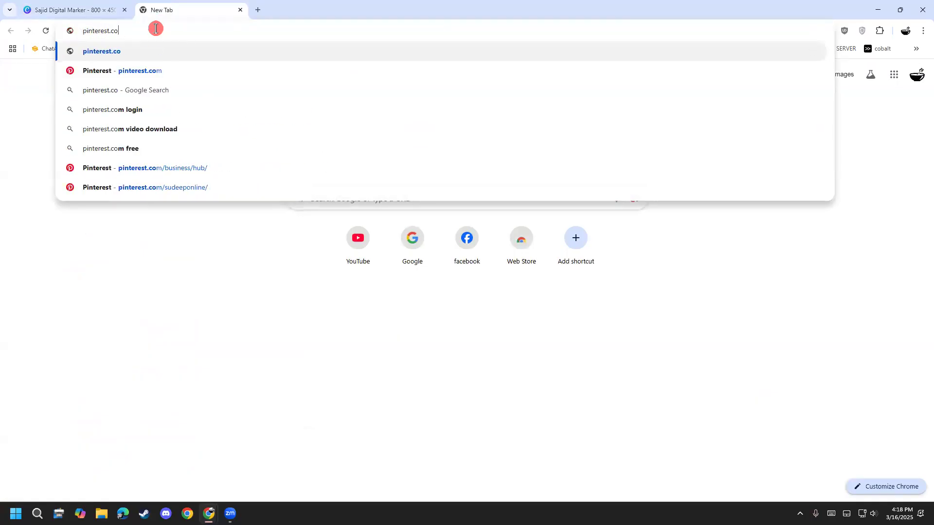
{"action": "key", "text": "Delete"}
{"action": "key", "text": "Return"}
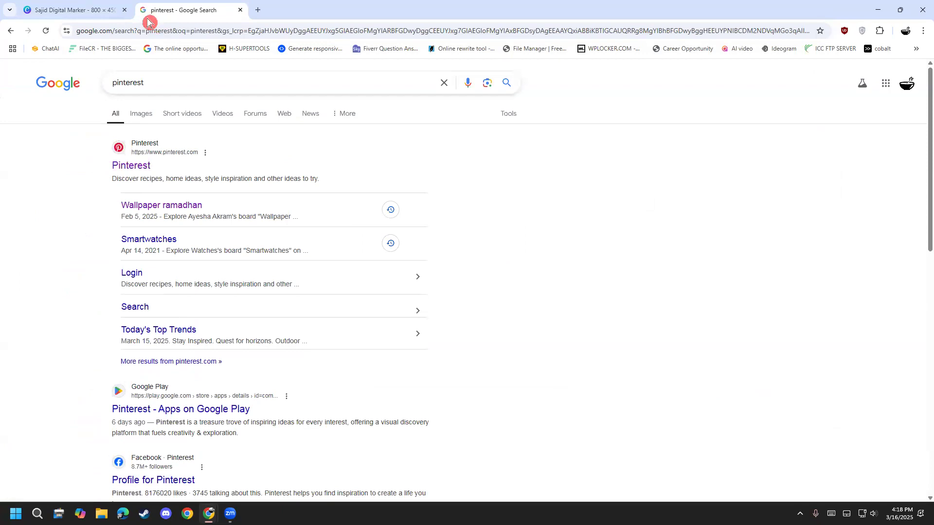
{"action": "left_click", "coordinate": [141, 114]}
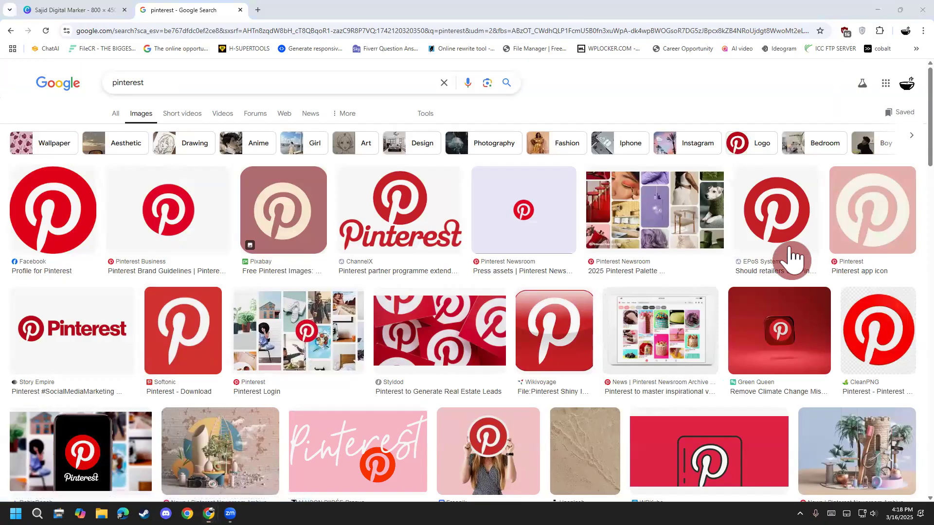
Step: Open the preview of Wikivoyage's glossy square Pinterest icon from the Google image results
{"action": "left_click", "coordinate": [115, 7]}
{"action": "scroll", "coordinate": [101, 311], "scroll_direction": "up", "scroll_amount": 3}
{"action": "scroll", "coordinate": [96, 272], "scroll_direction": "down", "scroll_amount": 2}
{"action": "left_click", "coordinate": [197, 10]}
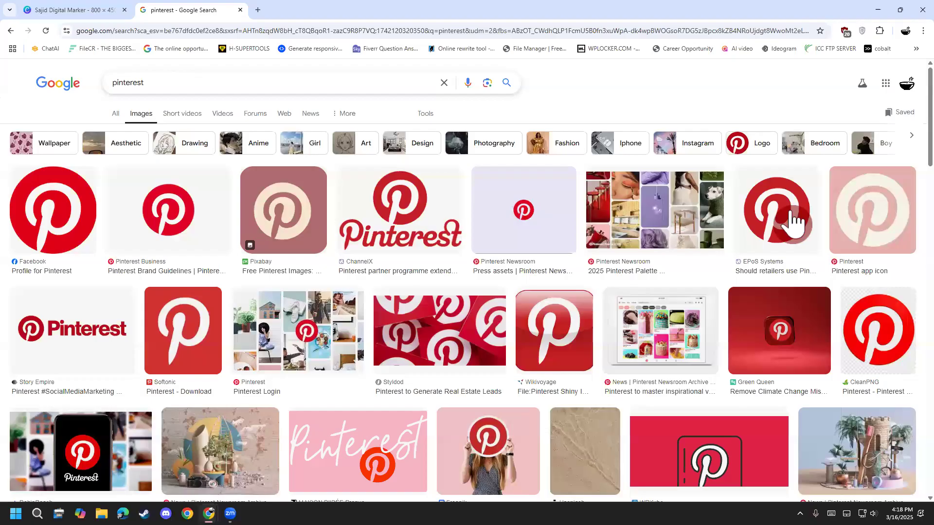
{"action": "scroll", "coordinate": [781, 249], "scroll_direction": "down", "scroll_amount": 2}
{"action": "scroll", "coordinate": [781, 244], "scroll_direction": "up", "scroll_amount": 1}
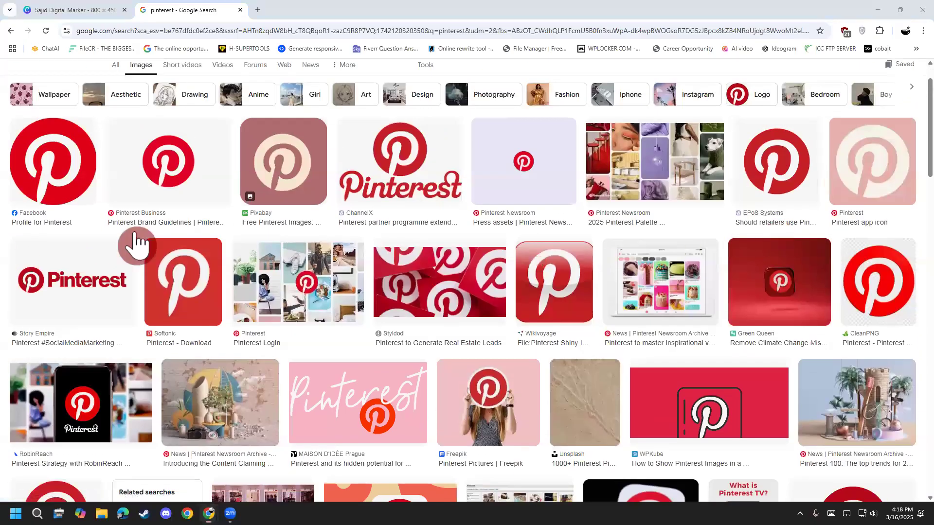
{"action": "left_click", "coordinate": [588, 268]}
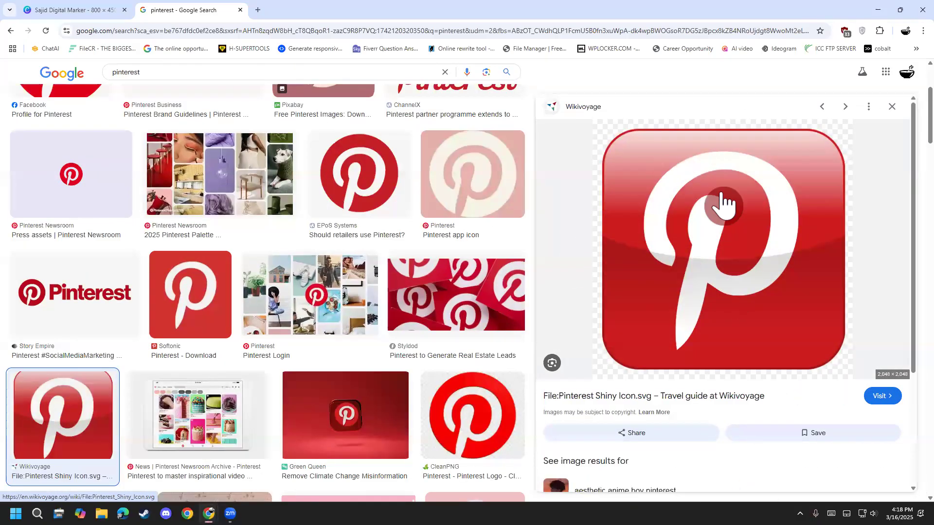
{"action": "left_click", "coordinate": [711, 399]}
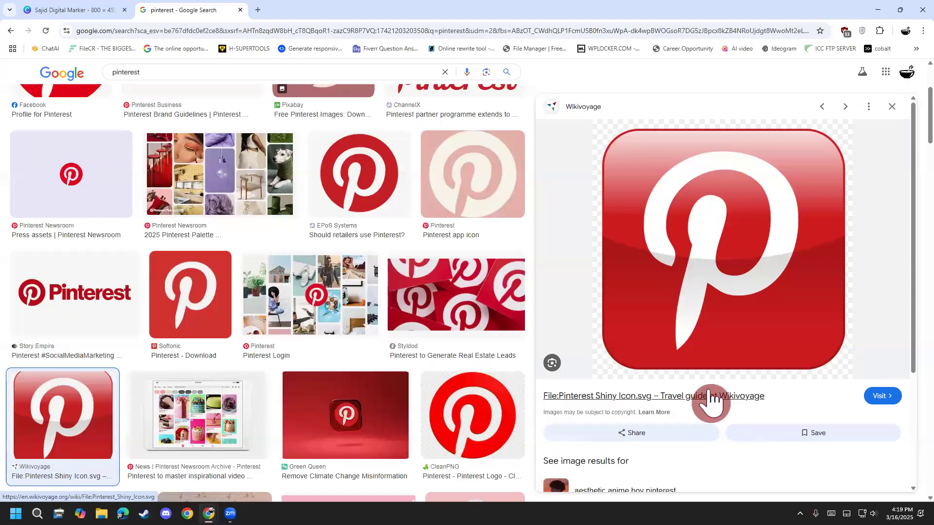
Step: Save the previewed icon to the Desktop as the PNG image Pinterest_Shiny_Icon.svg.png
{"action": "right_click", "coordinate": [707, 243]}
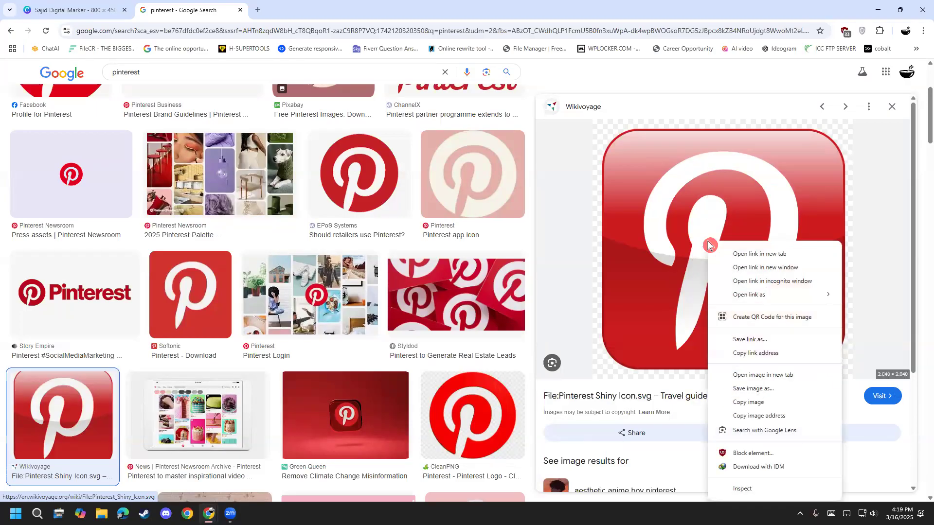
{"action": "left_click", "coordinate": [759, 390]}
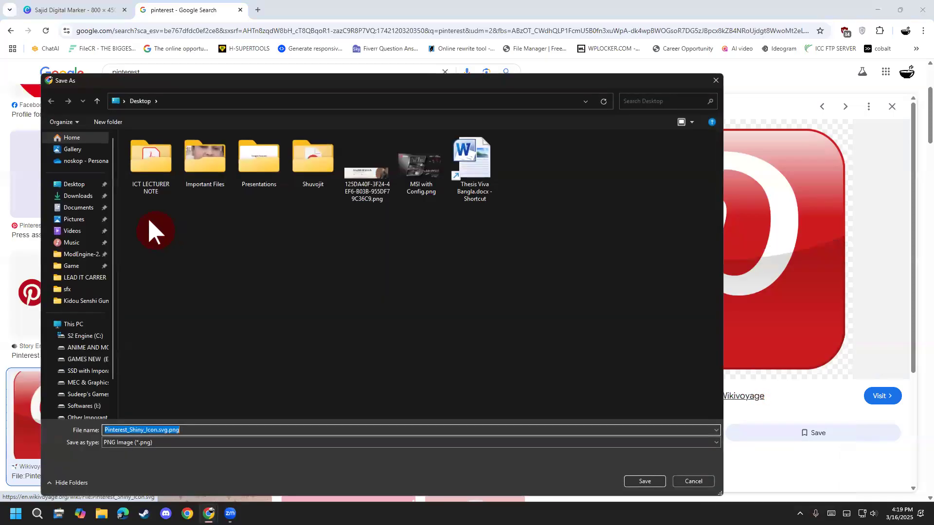
{"action": "key", "text": "Return"}
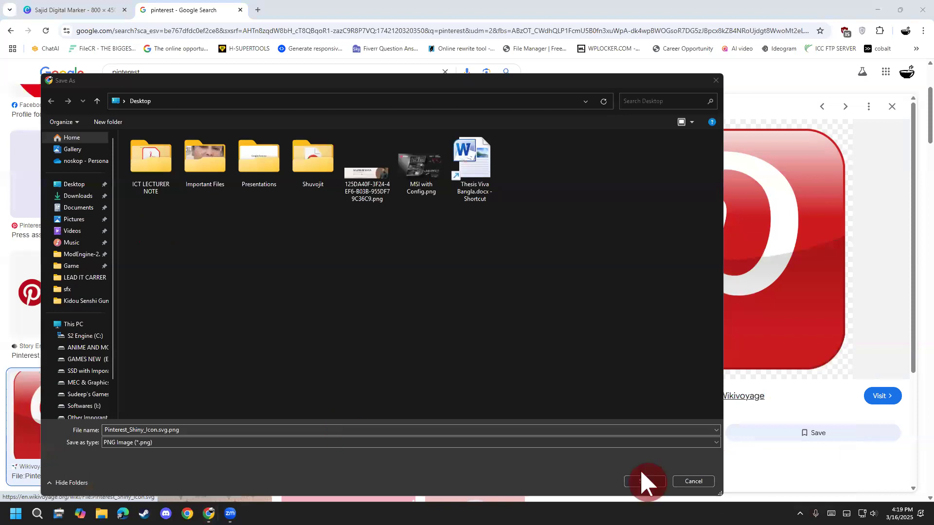
{"action": "left_click", "coordinate": [645, 482]}
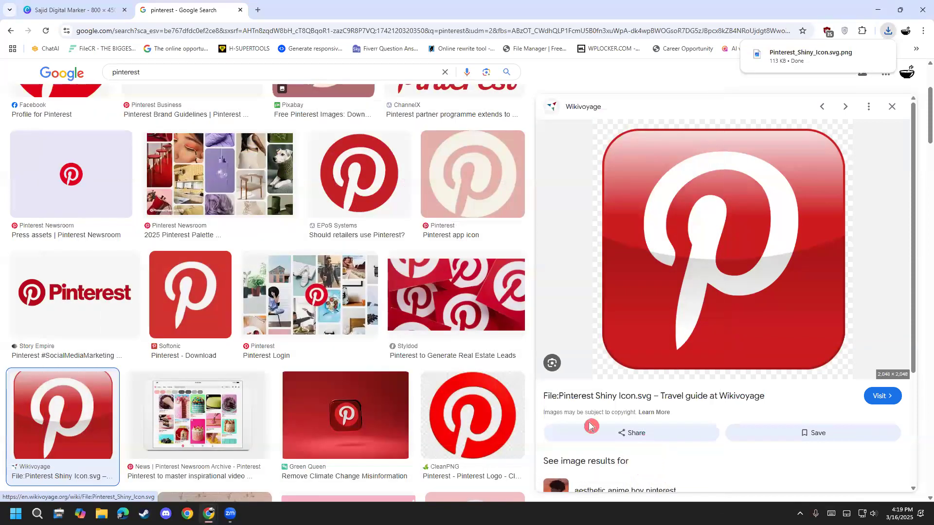
Step: Return to the Canva cover, search the elements for "frame" and place a reduced circular frame in the cover's lower-left corner
{"action": "left_click", "coordinate": [73, 11]}
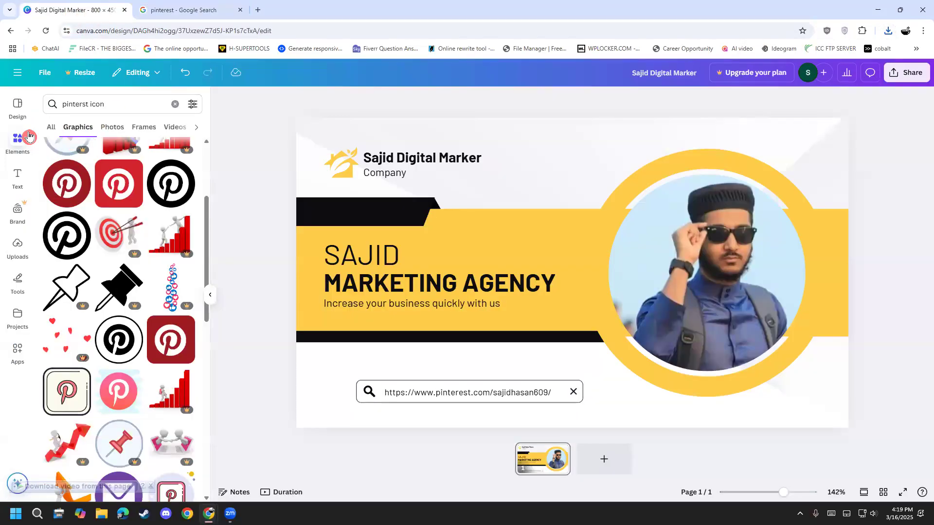
{"action": "left_click", "coordinate": [175, 104]}
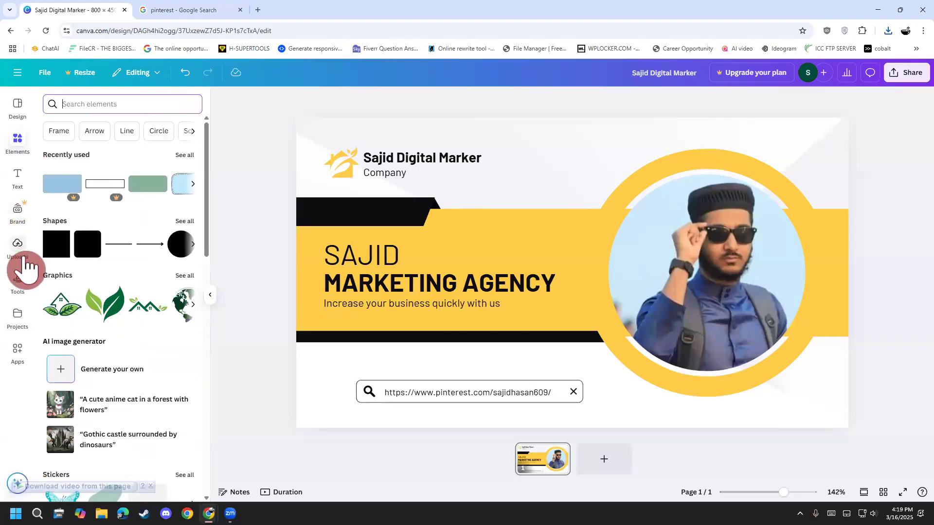
{"action": "type", "text": "frame"}
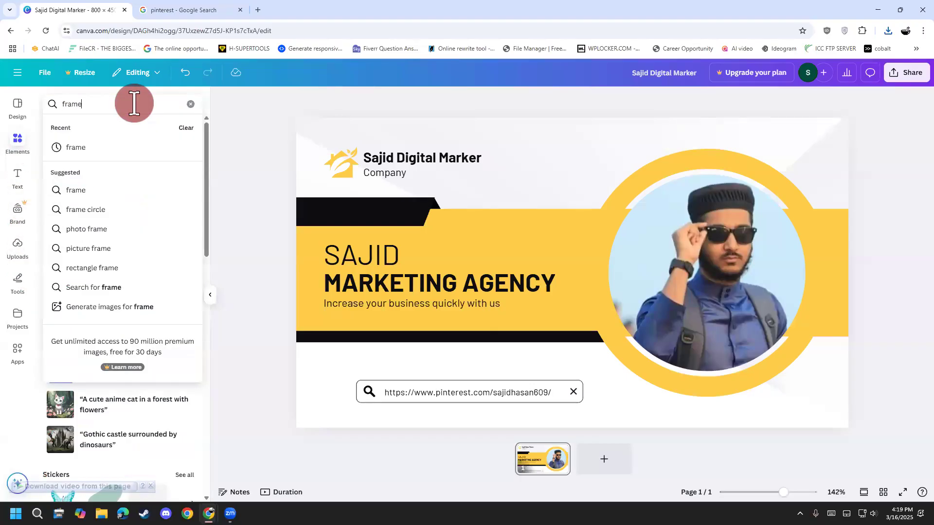
{"action": "key", "text": "Return"}
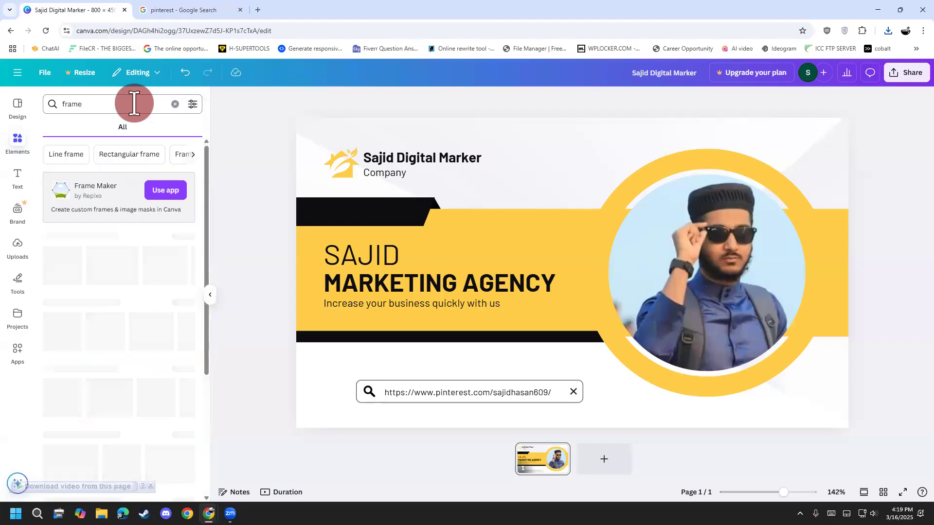
{"action": "left_click", "coordinate": [156, 273]}
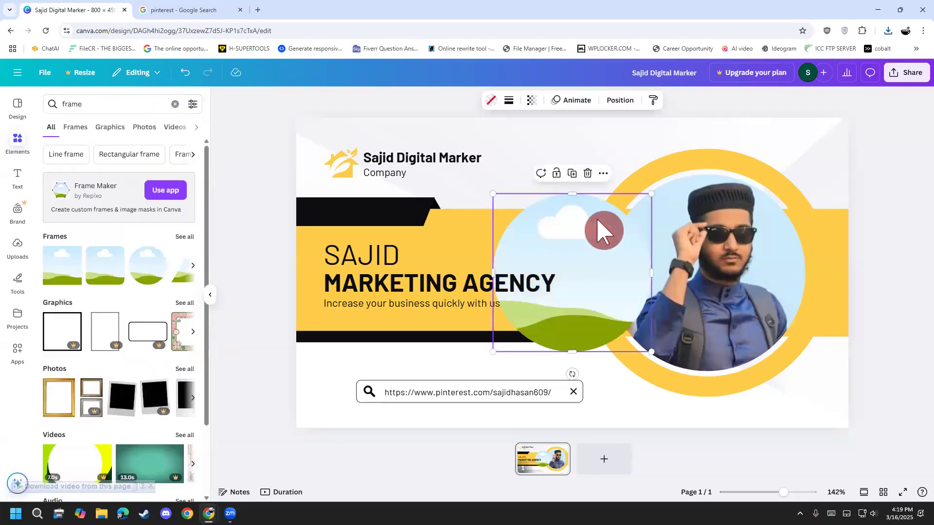
{"action": "left_click_drag", "start_coordinate": [652, 193], "coordinate": [573, 273]}
{"action": "left_click_drag", "start_coordinate": [541, 323], "coordinate": [360, 379]}
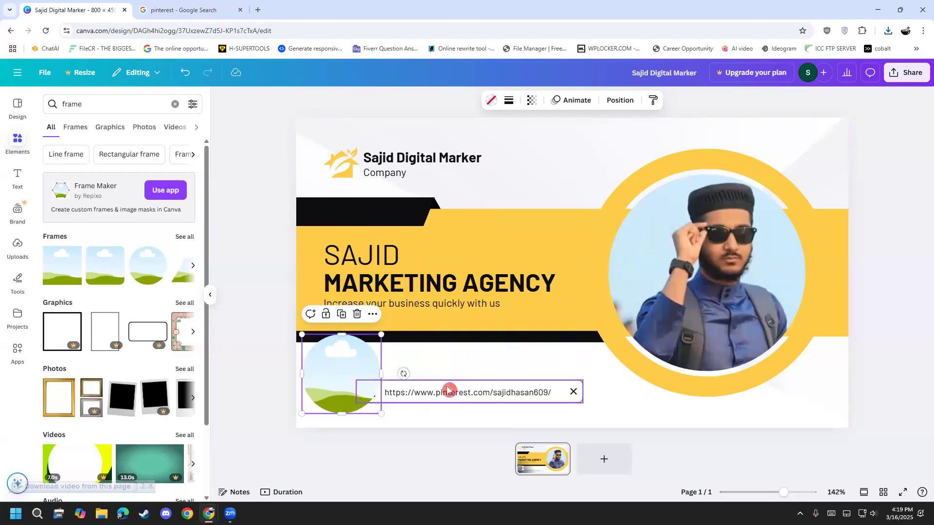
Step: Shift the search bar and its profile address further right and shrink the circular frame to fit beside them
{"action": "left_click", "coordinate": [511, 382]}
{"action": "left_click", "coordinate": [566, 387]}
{"action": "left_click", "coordinate": [567, 387]}
{"action": "left_click", "coordinate": [553, 392]}
{"action": "mouse_move", "coordinate": [553, 392]}
{"action": "left_mouse_down"}
{"action": "mouse_move", "coordinate": [594, 390]}
{"action": "mouse_move", "coordinate": [569, 392]}
{"action": "left_mouse_up"}
{"action": "left_click", "coordinate": [547, 394]}
{"action": "left_click", "coordinate": [380, 372]}
{"action": "left_click_drag", "start_coordinate": [383, 335], "coordinate": [346, 391]}
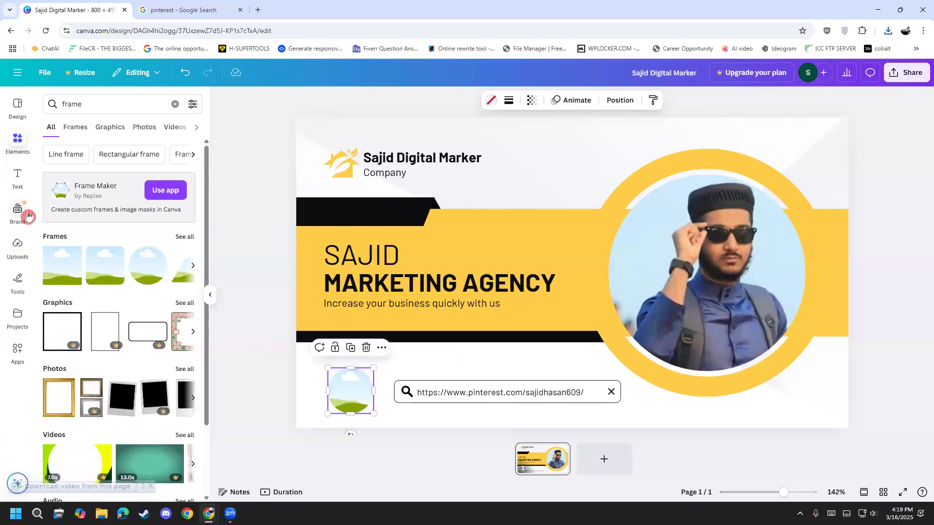
Step: Upload the saved Pinterest icon from the Desktop and fill the small circular frame with it
{"action": "left_click", "coordinate": [23, 255]}
{"action": "left_click", "coordinate": [108, 128]}
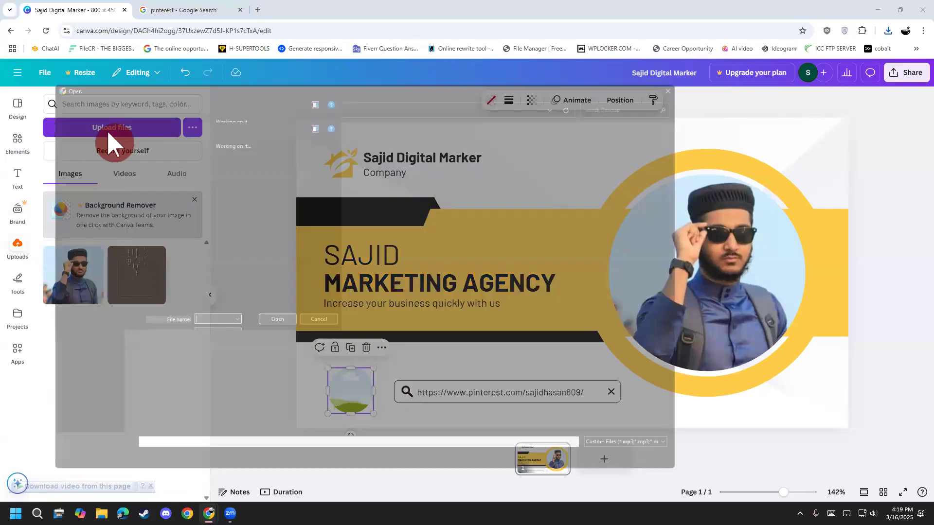
{"action": "double_click", "coordinate": [579, 165]}
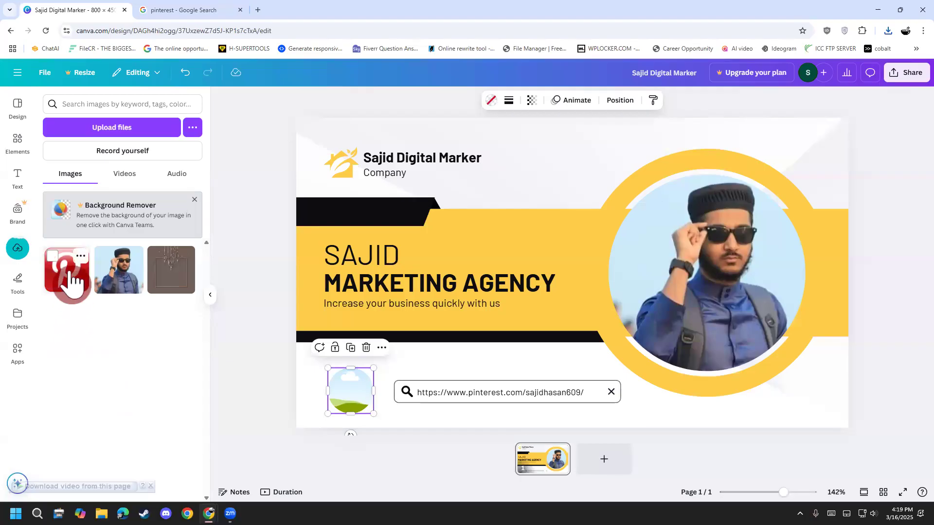
{"action": "left_click_drag", "start_coordinate": [71, 276], "coordinate": [354, 381]}
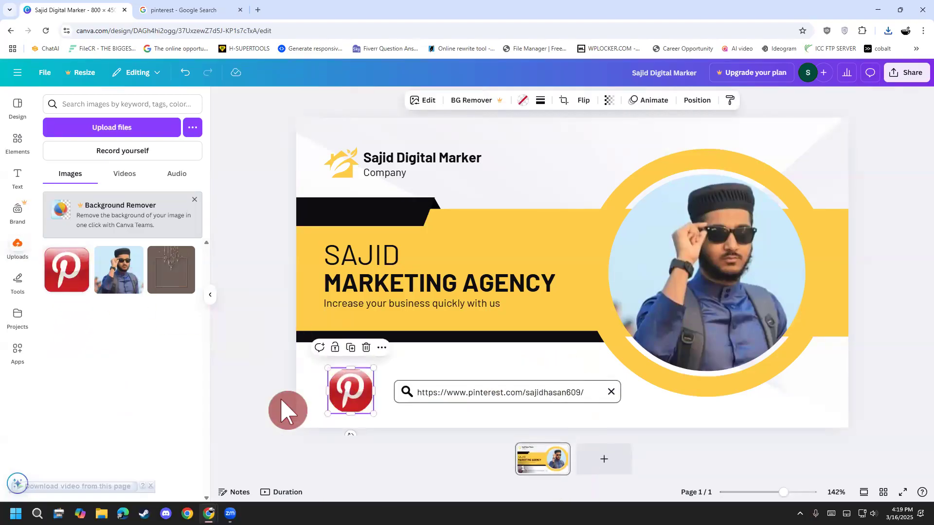
{"action": "double_click", "coordinate": [356, 391]}
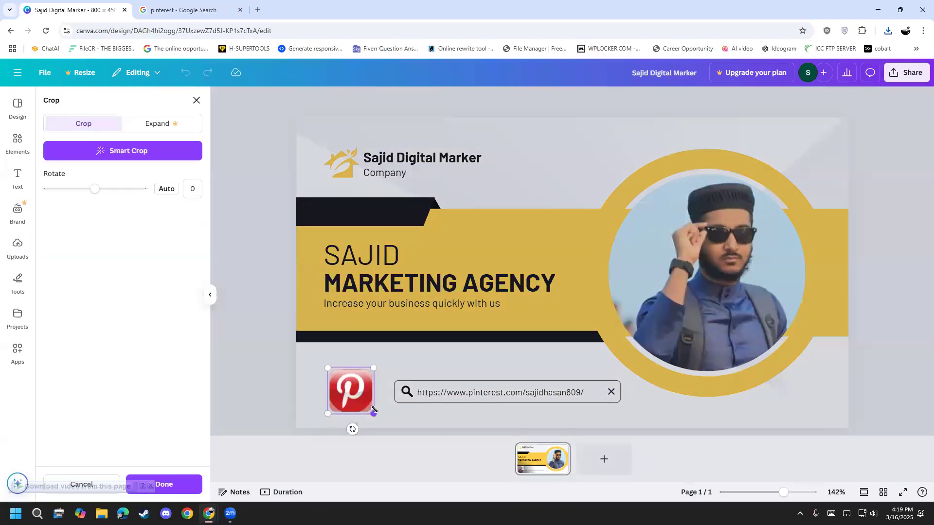
{"action": "left_click", "coordinate": [287, 444]}
{"action": "double_click", "coordinate": [361, 387]}
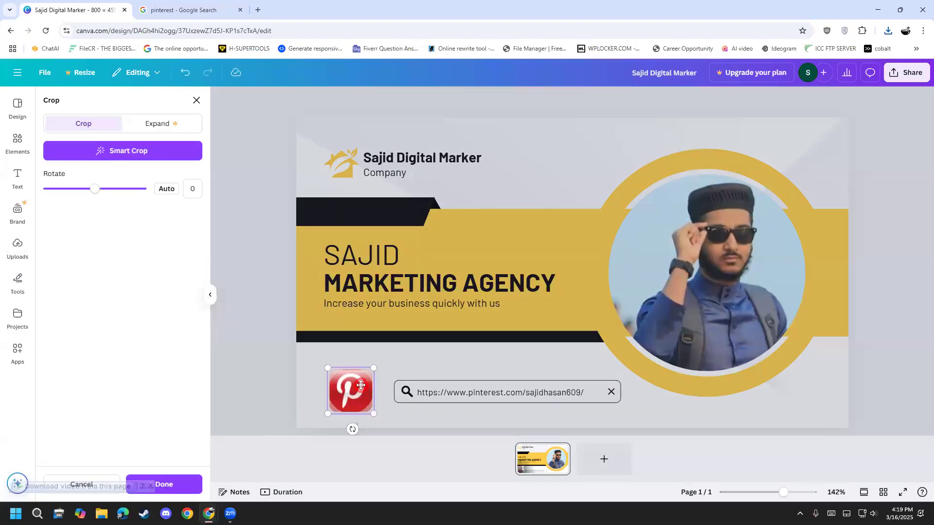
{"action": "left_click", "coordinate": [259, 384]}
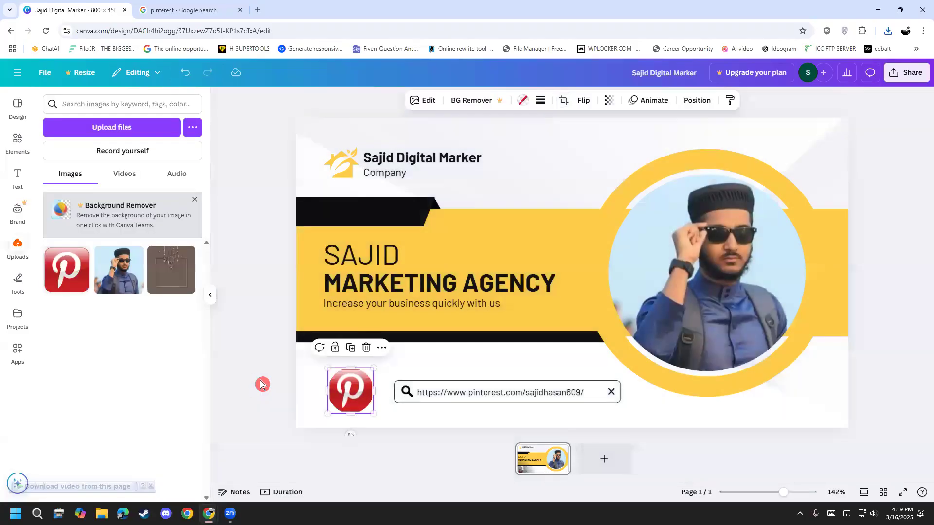
Step: Move the search bar with its profile address slightly left, closer to the Pinterest icon
{"action": "left_click", "coordinate": [400, 412]}
{"action": "mouse_move", "coordinate": [407, 405]}
{"action": "left_mouse_down"}
{"action": "mouse_move", "coordinate": [402, 393]}
{"action": "mouse_move", "coordinate": [395, 399]}
{"action": "mouse_move", "coordinate": [414, 391]}
{"action": "left_mouse_up"}
{"action": "left_click", "coordinate": [413, 395]}
{"action": "left_click", "coordinate": [261, 408]}
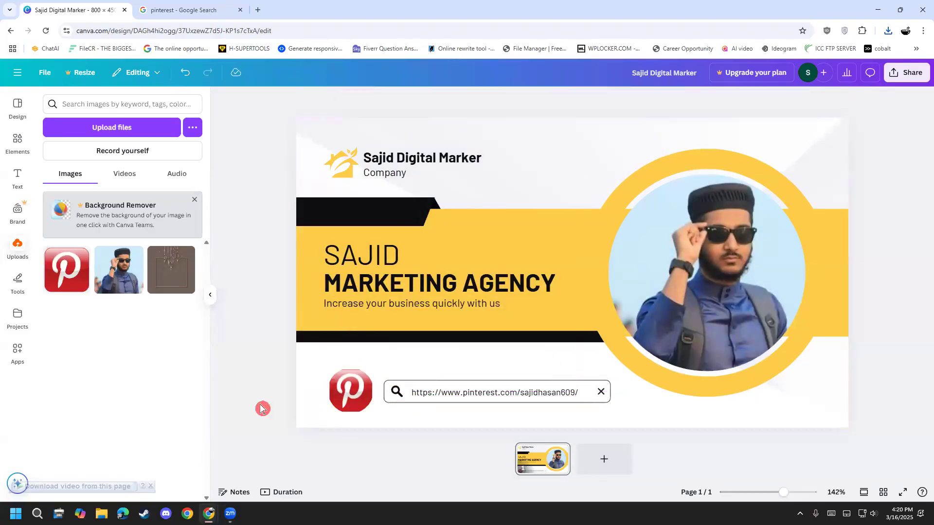
Step: Look through the Google Images results for "pinterest" for a rounder icon, and return to the Canva cover
{"action": "left_click", "coordinate": [146, 10]}
{"action": "scroll", "coordinate": [188, 385], "scroll_direction": "down", "scroll_amount": 2}
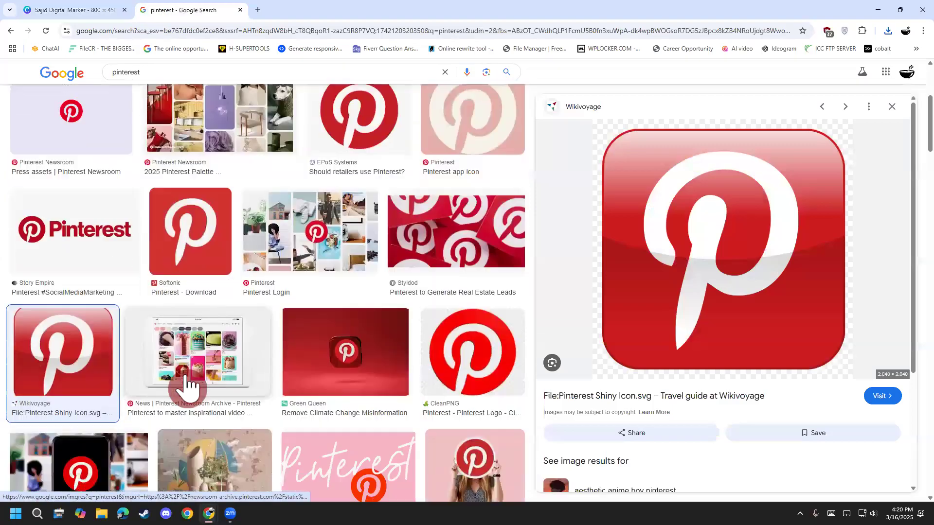
{"action": "scroll", "coordinate": [188, 385], "scroll_direction": "up", "scroll_amount": 3}
{"action": "scroll", "coordinate": [187, 384], "scroll_direction": "down", "scroll_amount": 8}
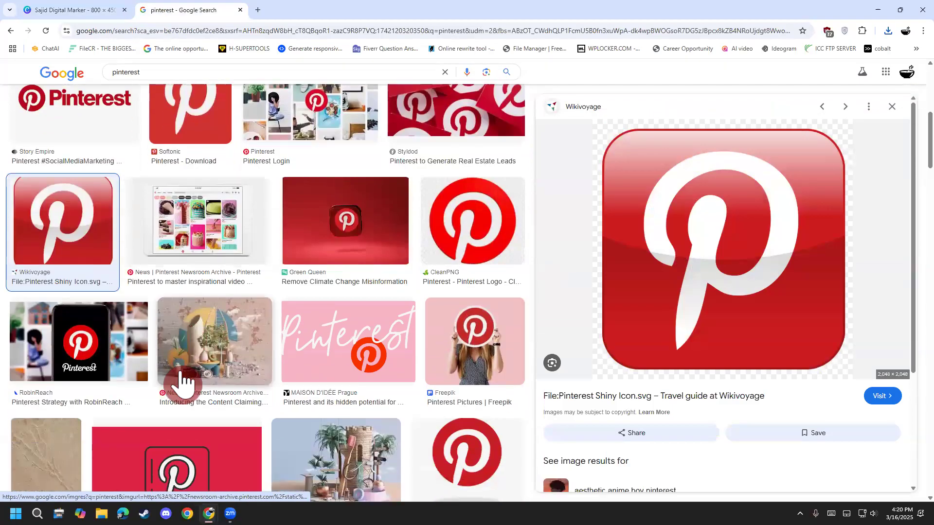
{"action": "scroll", "coordinate": [183, 381], "scroll_direction": "down", "scroll_amount": 4}
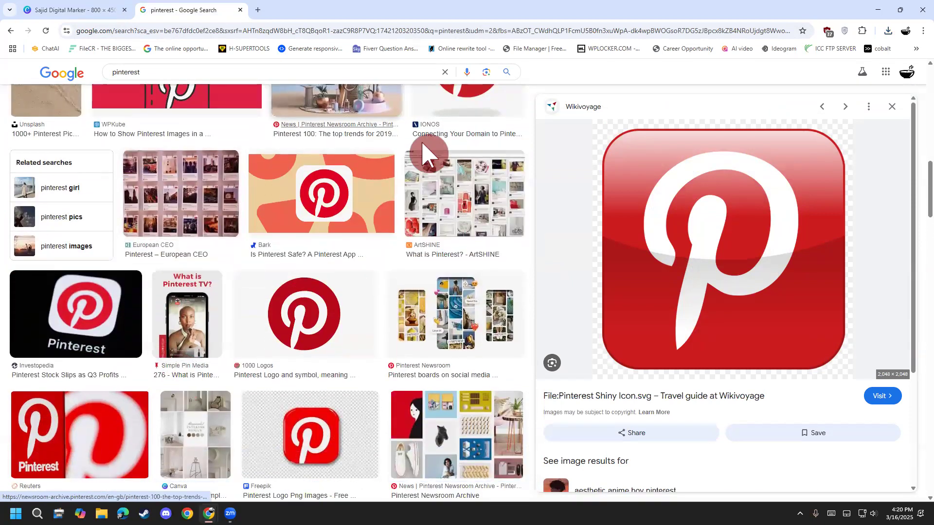
{"action": "scroll", "coordinate": [233, 346], "scroll_direction": "down", "scroll_amount": 4}
{"action": "scroll", "coordinate": [233, 346], "scroll_direction": "down", "scroll_amount": 6}
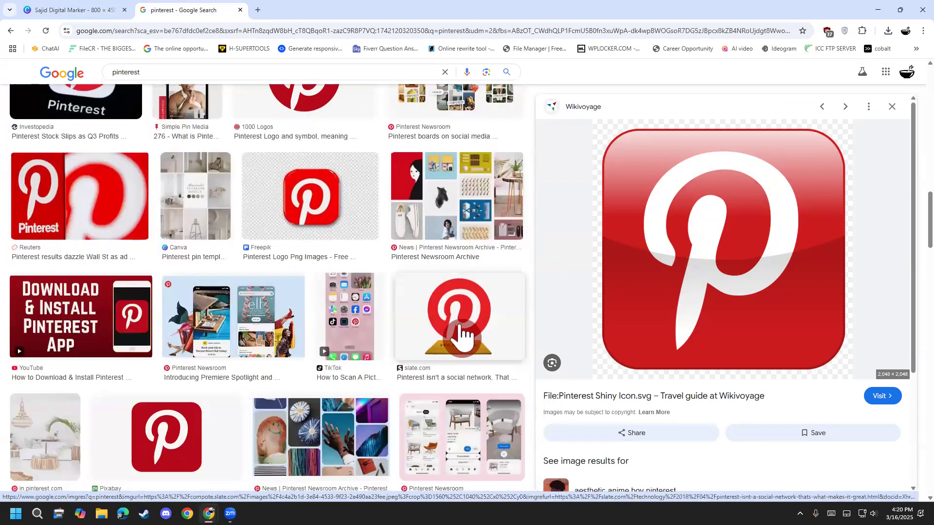
{"action": "scroll", "coordinate": [225, 425], "scroll_direction": "down", "scroll_amount": 4}
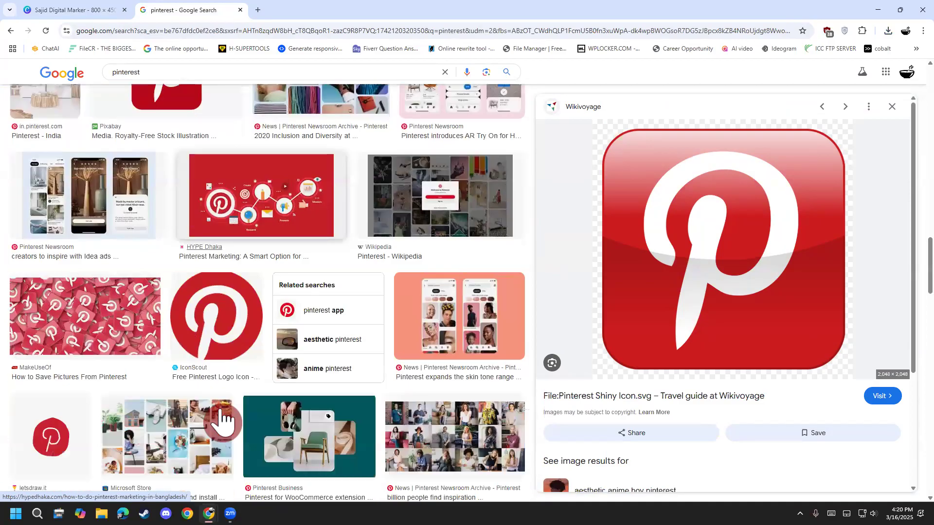
{"action": "scroll", "coordinate": [221, 421], "scroll_direction": "up", "scroll_amount": 4}
{"action": "scroll", "coordinate": [222, 419], "scroll_direction": "up", "scroll_amount": 10}
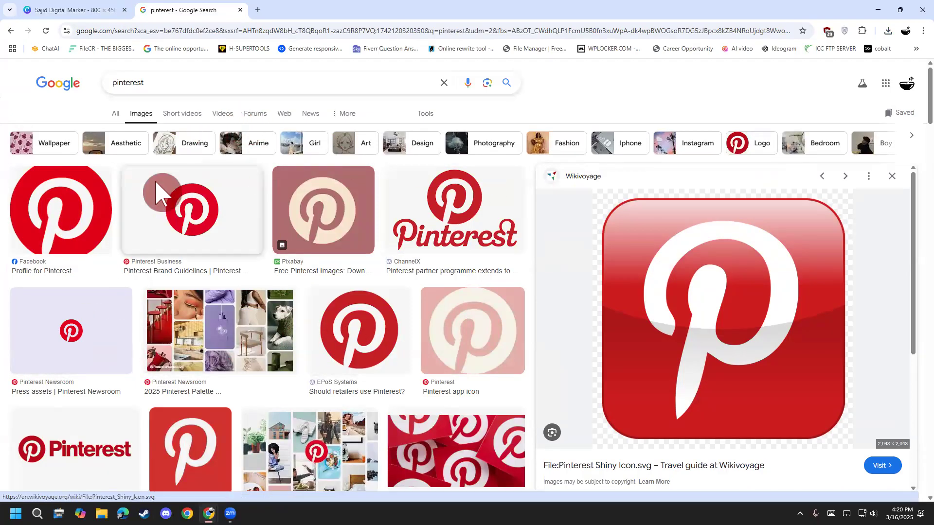
{"action": "left_click", "coordinate": [85, 12]}
Step: Try to enlarge the Pinterest icon's image inside its circular frame and stretch the frame upward
{"action": "double_click", "coordinate": [354, 389]}
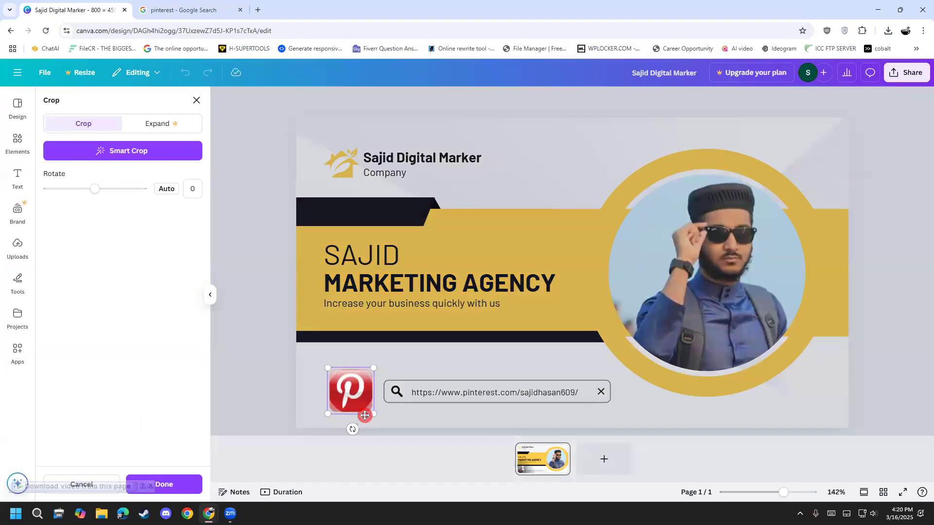
{"action": "left_click_drag", "start_coordinate": [374, 361], "coordinate": [380, 350]}
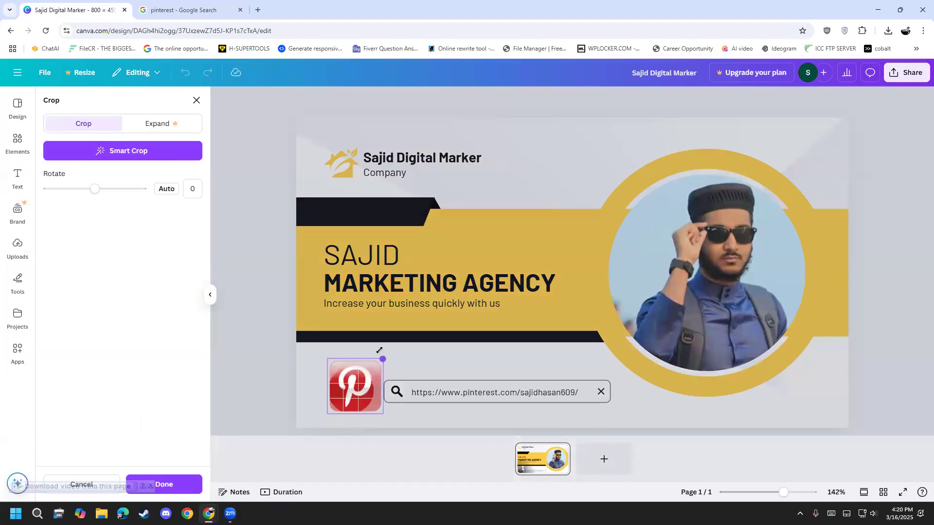
{"action": "left_click", "coordinate": [263, 392]}
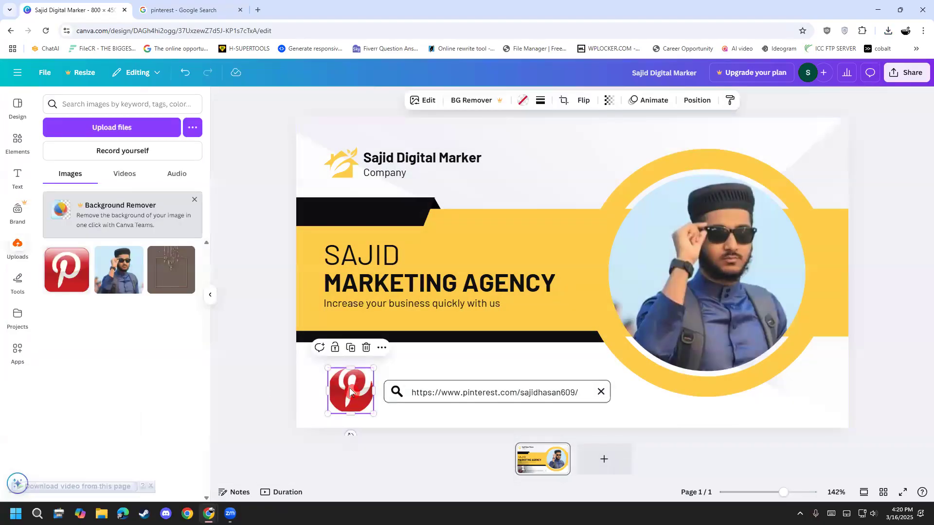
{"action": "mouse_move", "coordinate": [354, 369]}
{"action": "left_mouse_down"}
{"action": "mouse_move", "coordinate": [357, 346]}
{"action": "mouse_move", "coordinate": [359, 378]}
{"action": "mouse_move", "coordinate": [359, 371]}
{"action": "left_mouse_up"}
{"action": "left_click", "coordinate": [295, 408]}
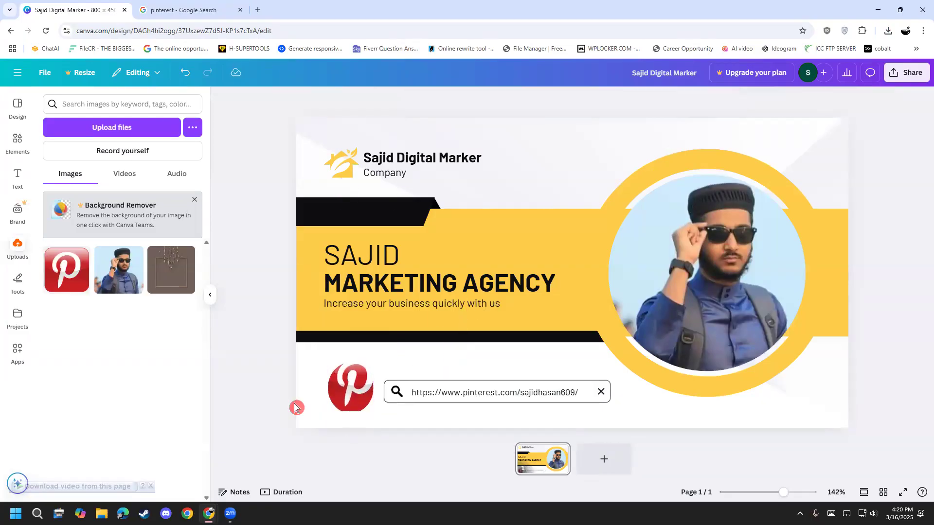
Step: Stretch the Pinterest icon's frame slightly taller from its upper edge
{"action": "left_click", "coordinate": [354, 386]}
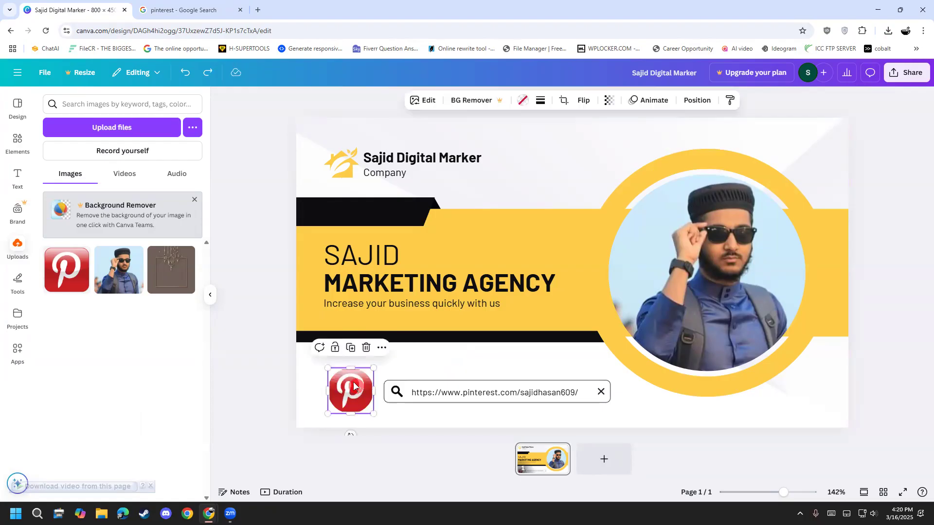
{"action": "left_click_drag", "start_coordinate": [353, 368], "coordinate": [352, 363]}
{"action": "left_click", "coordinate": [261, 396]}
Step: Move the search bar with its profile address slightly up and left, and raise the Pinterest icon beside it
{"action": "left_click", "coordinate": [389, 400]}
{"action": "left_click", "coordinate": [414, 398]}
{"action": "left_click_drag", "start_coordinate": [404, 400], "coordinate": [395, 383]}
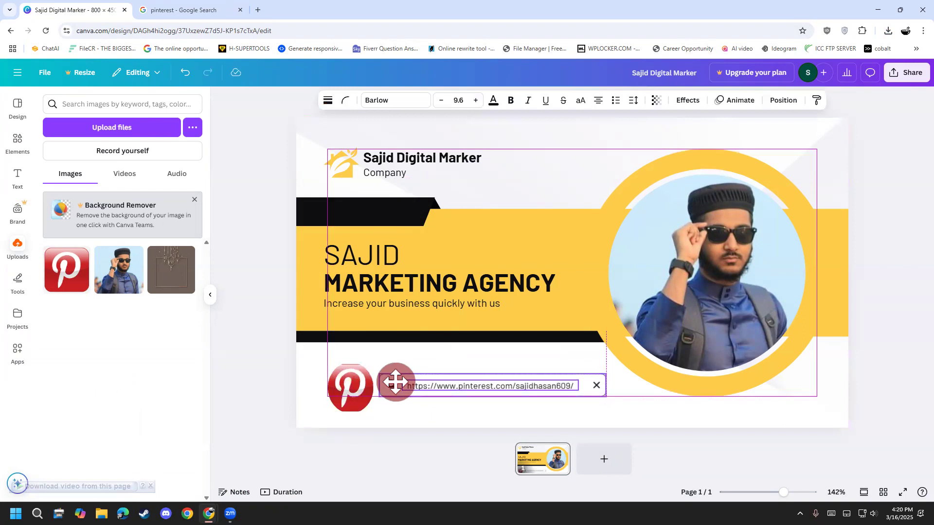
{"action": "left_click", "coordinate": [257, 408]}
{"action": "left_click", "coordinate": [354, 386]}
{"action": "left_click_drag", "start_coordinate": [363, 384], "coordinate": [357, 384]}
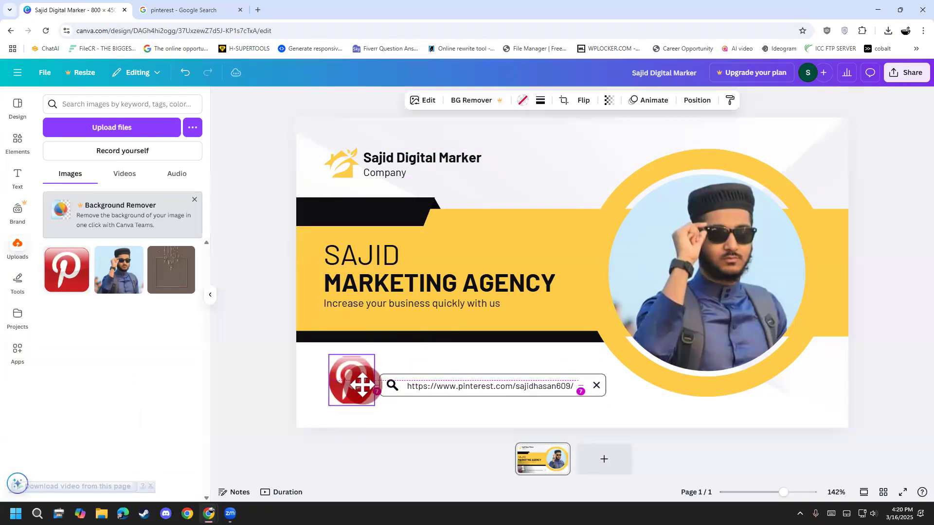
{"action": "left_click", "coordinate": [250, 403]}
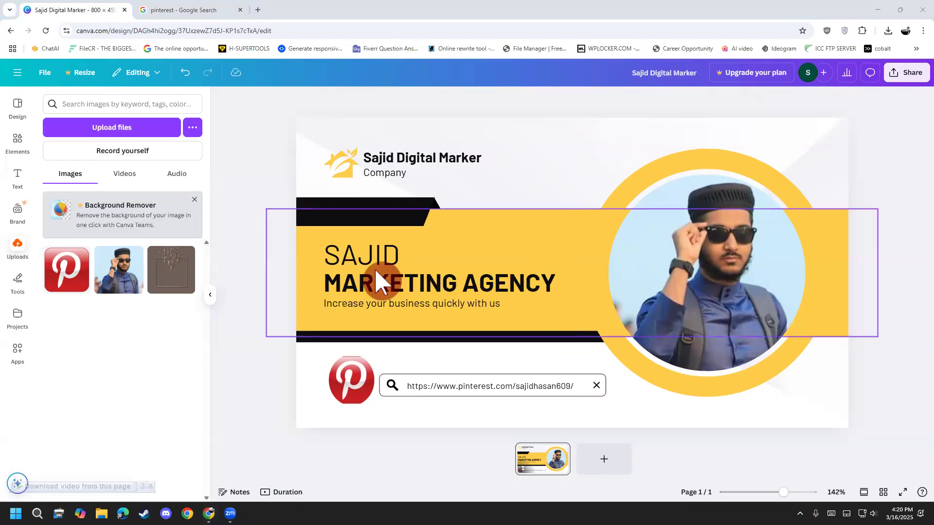
Step: Download the cover as a JPG and switch to the browser window with the Pinterest profile
{"action": "left_click", "coordinate": [899, 82]}
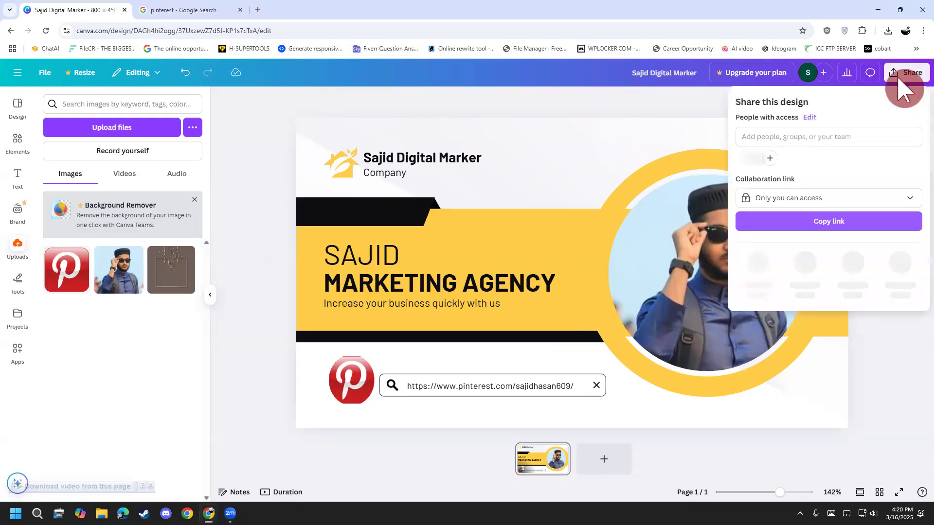
{"action": "left_click", "coordinate": [755, 273]}
{"action": "left_click", "coordinate": [807, 141]}
{"action": "left_click", "coordinate": [810, 165]}
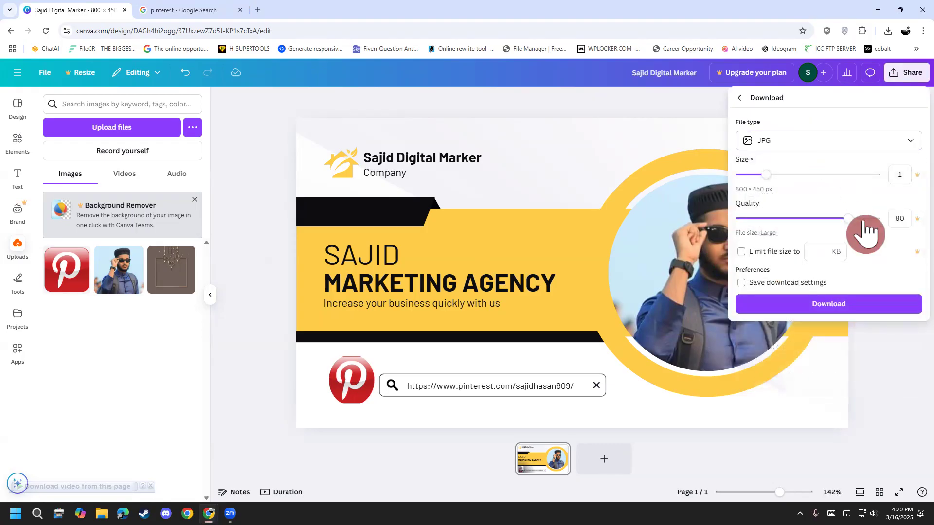
{"action": "left_click", "coordinate": [855, 303]}
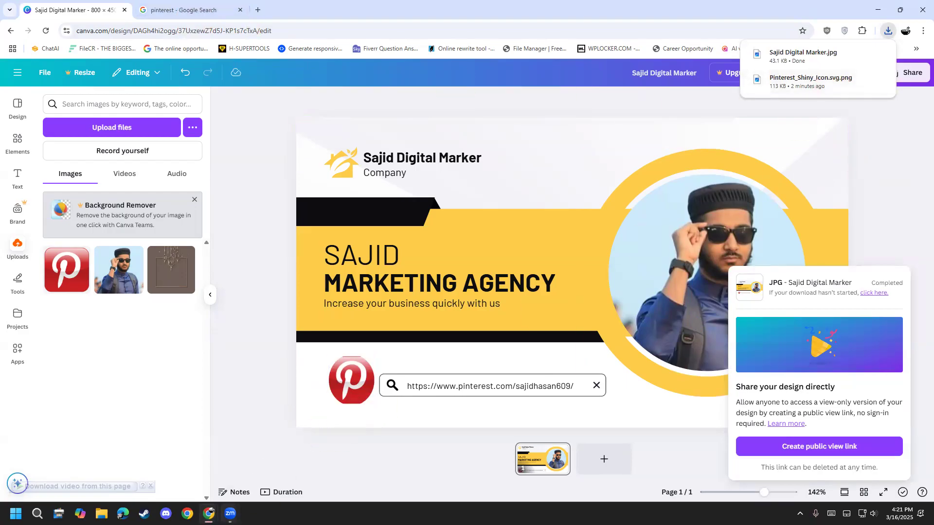
{"action": "mouse_move", "coordinate": [208, 514]}
{"action": "left_click", "coordinate": [192, 484]}
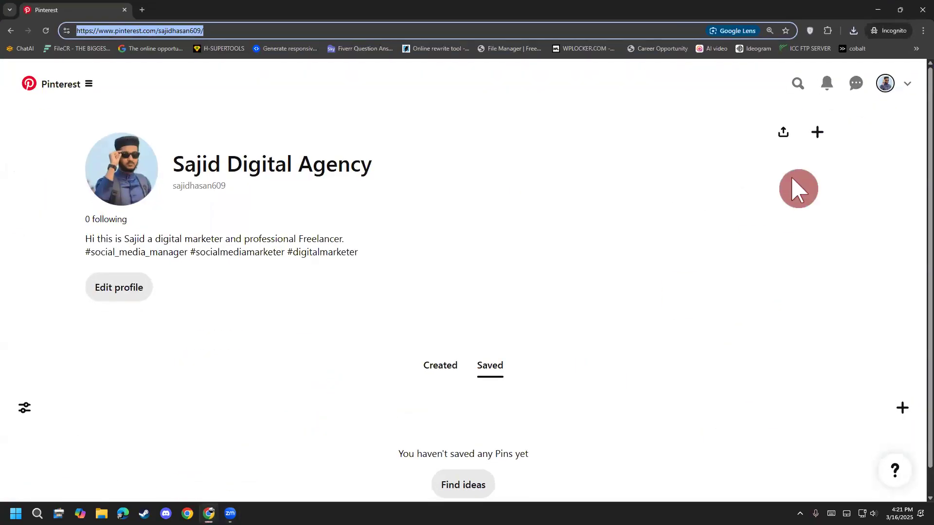
{"action": "left_click", "coordinate": [822, 142]}
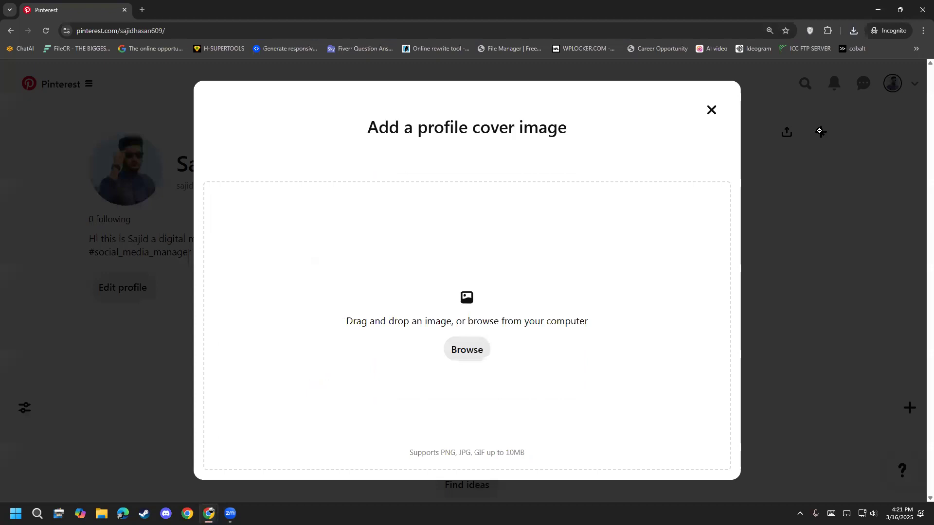
{"action": "left_click", "coordinate": [719, 119]}
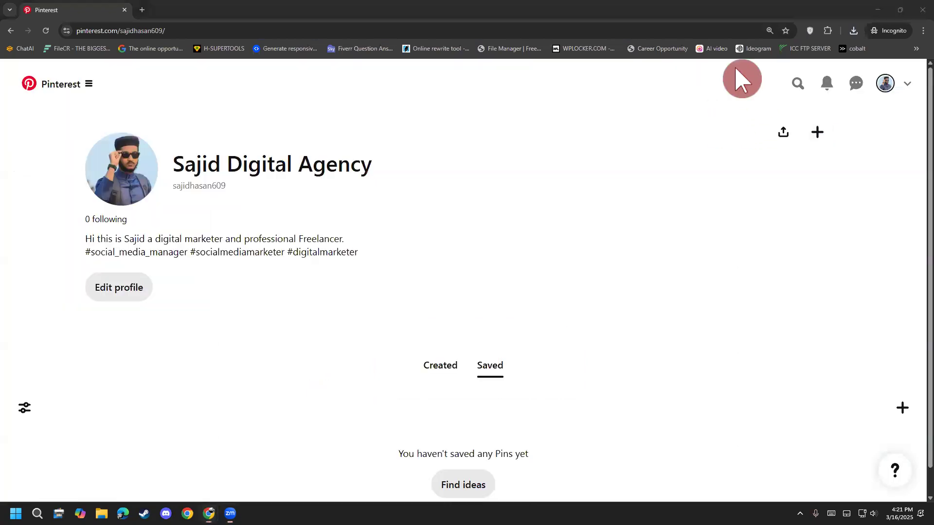
{"action": "mouse_move", "coordinate": [838, 121]}
{"action": "left_mouse_down"}
{"action": "mouse_move", "coordinate": [856, 140]}
{"action": "mouse_move", "coordinate": [801, 104]}
{"action": "left_mouse_up"}
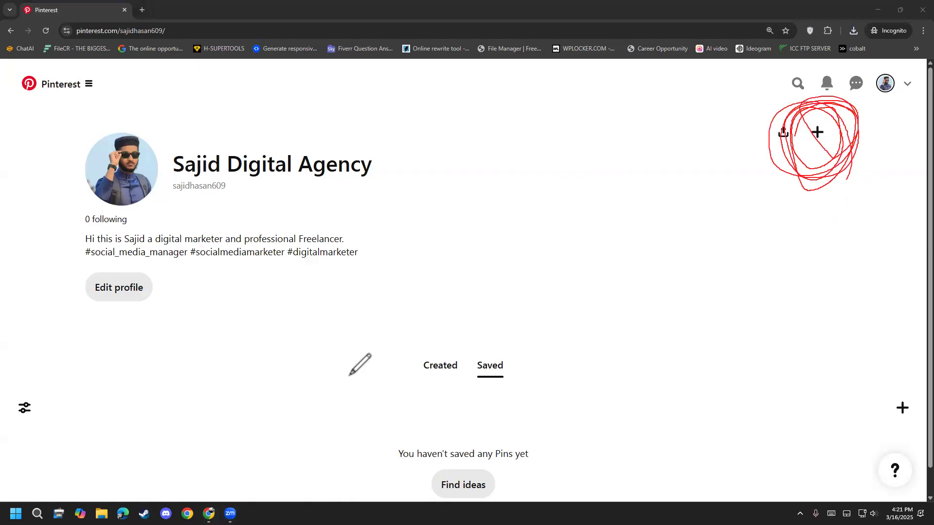
{"action": "key", "text": "Escape"}
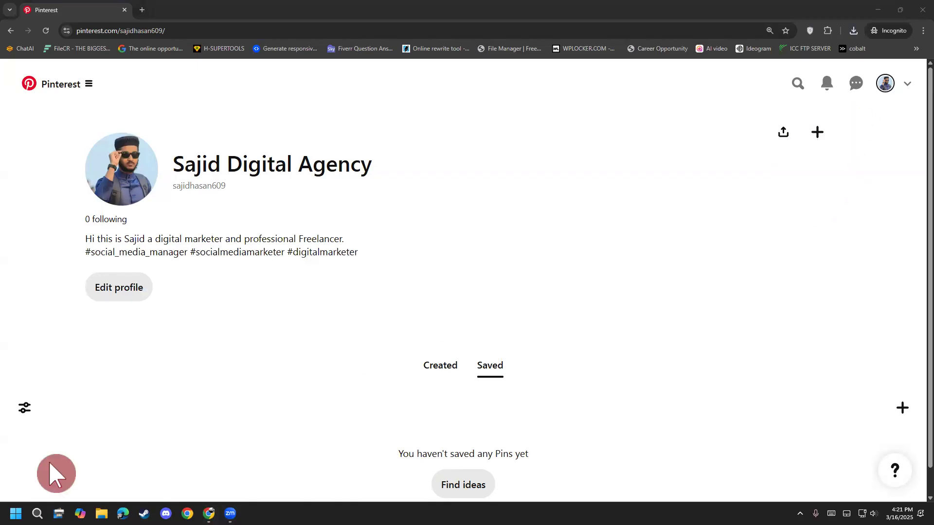
Step: Add the exported cover JPG from the Downloads folder as the profile cover image, keeping the offered crop
{"action": "left_click", "coordinate": [821, 131]}
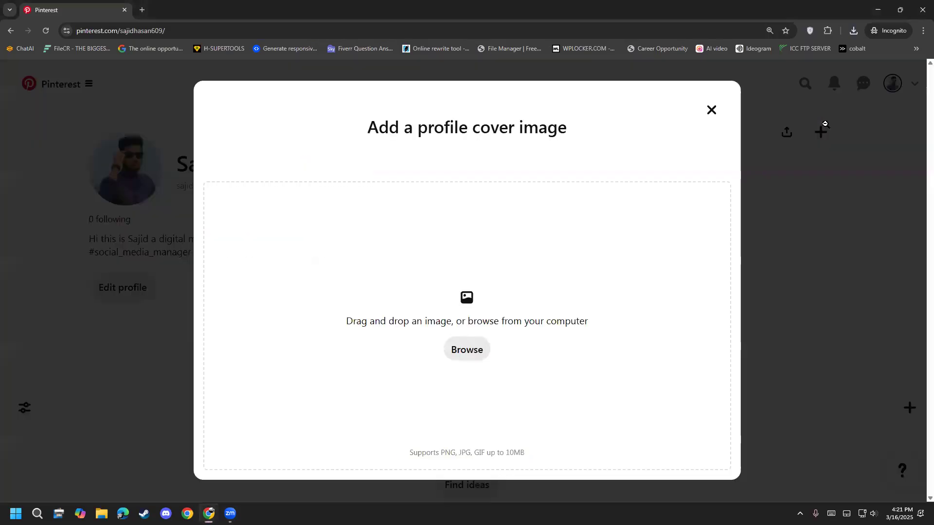
{"action": "left_click", "coordinate": [468, 354]}
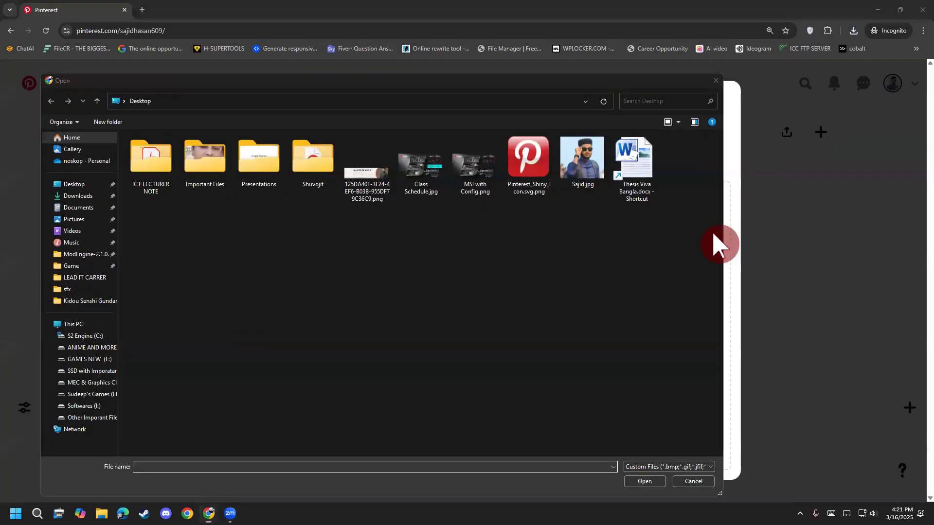
{"action": "left_click", "coordinate": [77, 196]}
{"action": "left_click", "coordinate": [175, 214]}
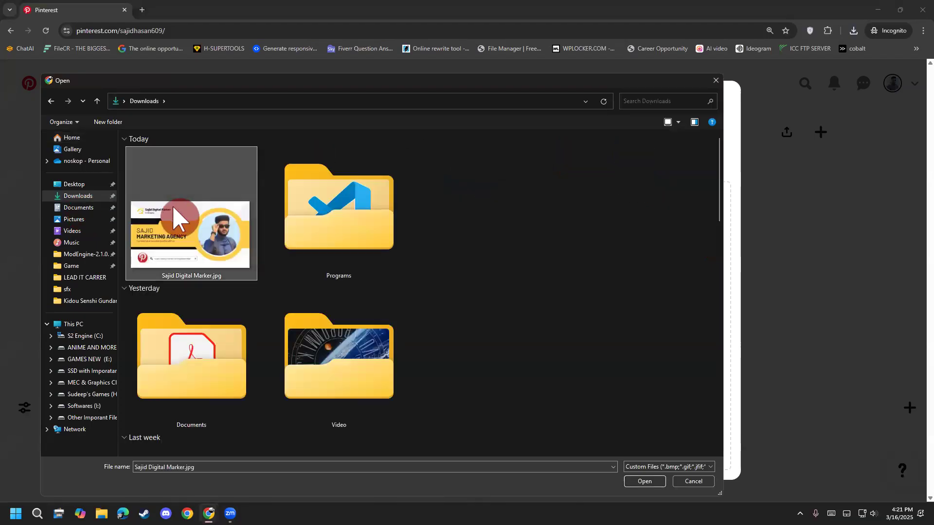
{"action": "double_click", "coordinate": [175, 215]}
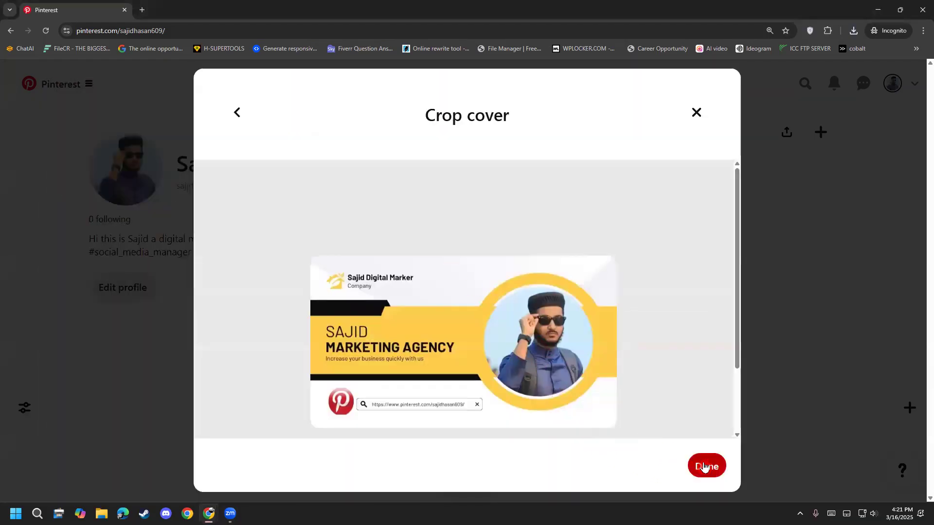
{"action": "left_click", "coordinate": [704, 467]}
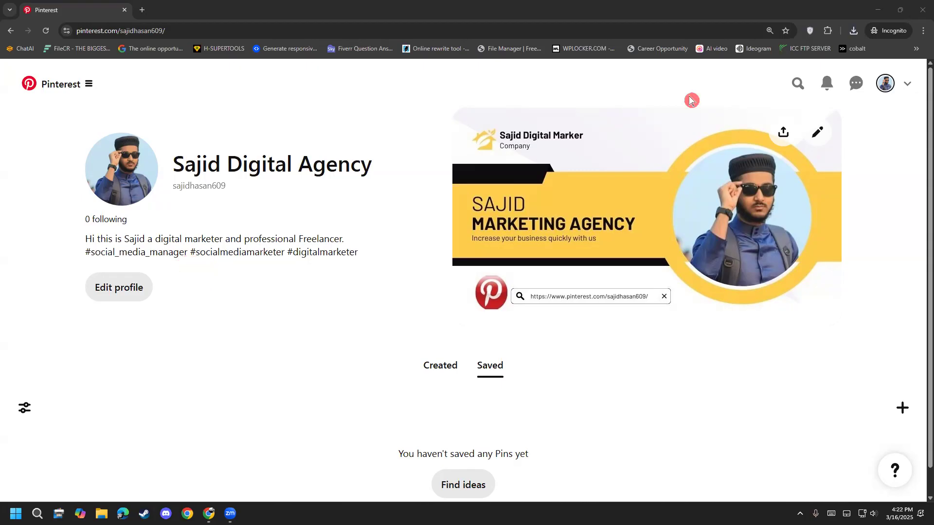
Step: Search your Pins for "food" and open the Cajun Sausage and Rice Skillet pin from the suggested pins
{"action": "left_click", "coordinate": [798, 84]}
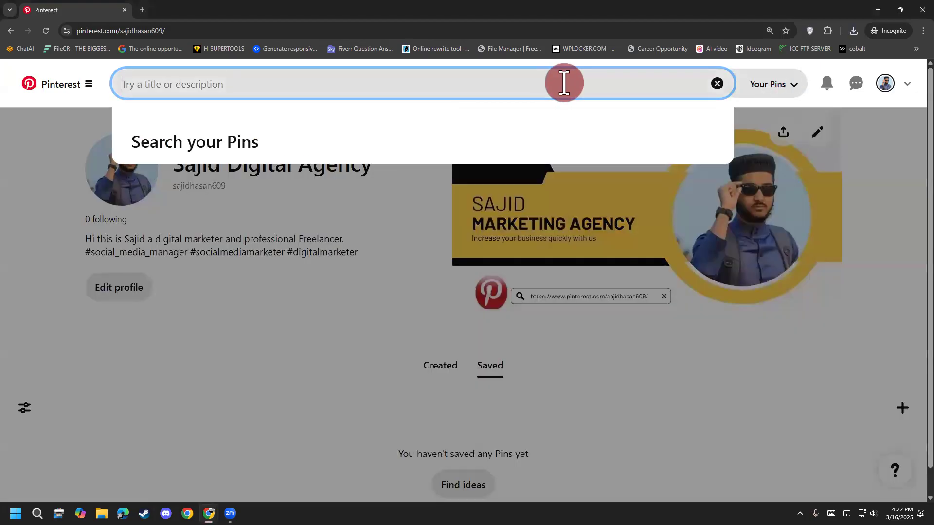
{"action": "type", "text": "foo"}
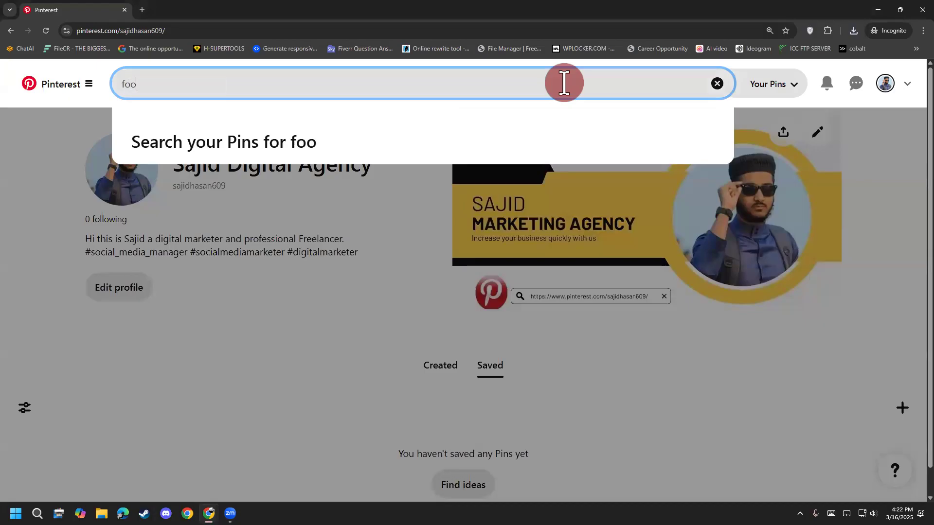
{"action": "type", "text": "d"}
{"action": "key", "text": "Return"}
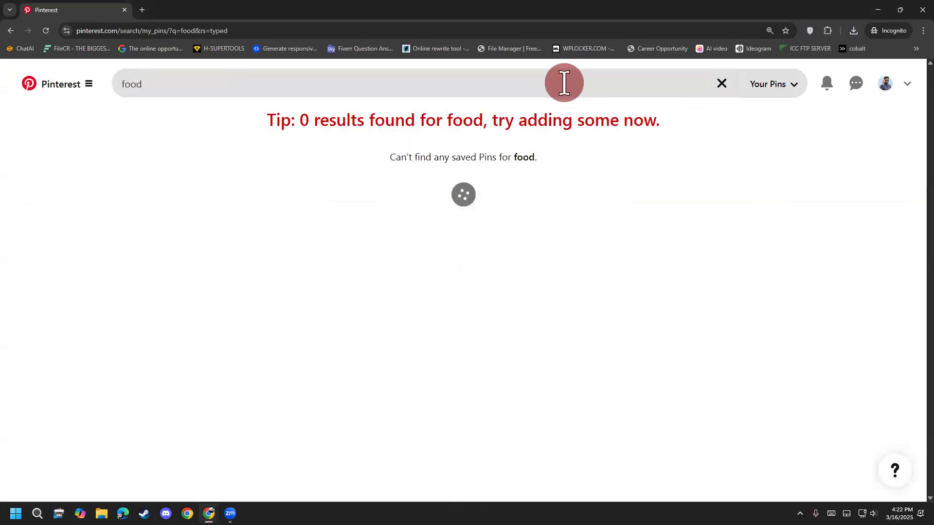
{"action": "scroll", "coordinate": [688, 129], "scroll_direction": "down", "scroll_amount": 3}
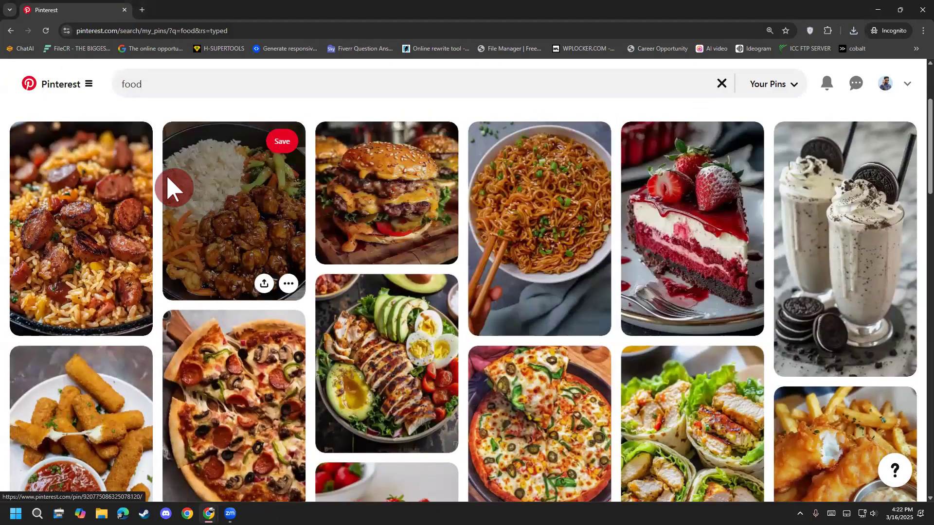
{"action": "left_click", "coordinate": [64, 197]}
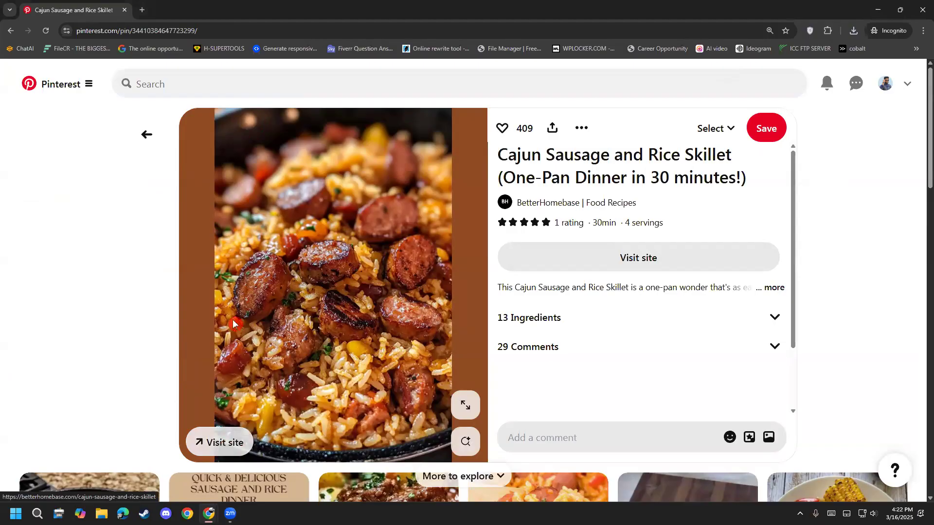
Step: Visit the recipe website linked from the Cajun Sausage and Rice Skillet pin
{"action": "left_click", "coordinate": [222, 443]}
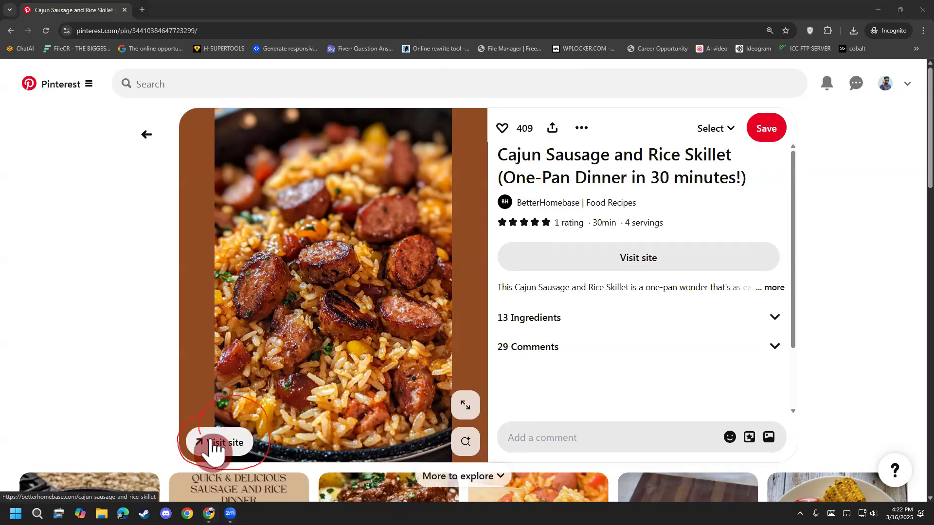
{"action": "left_click", "coordinate": [213, 445]}
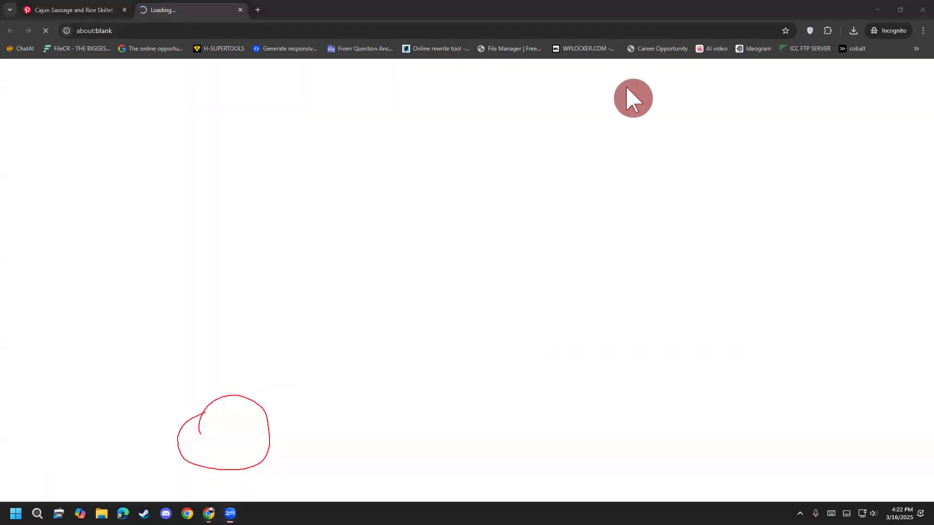
{"action": "right_click", "coordinate": [103, 394]}
{"action": "left_click", "coordinate": [104, 395]}
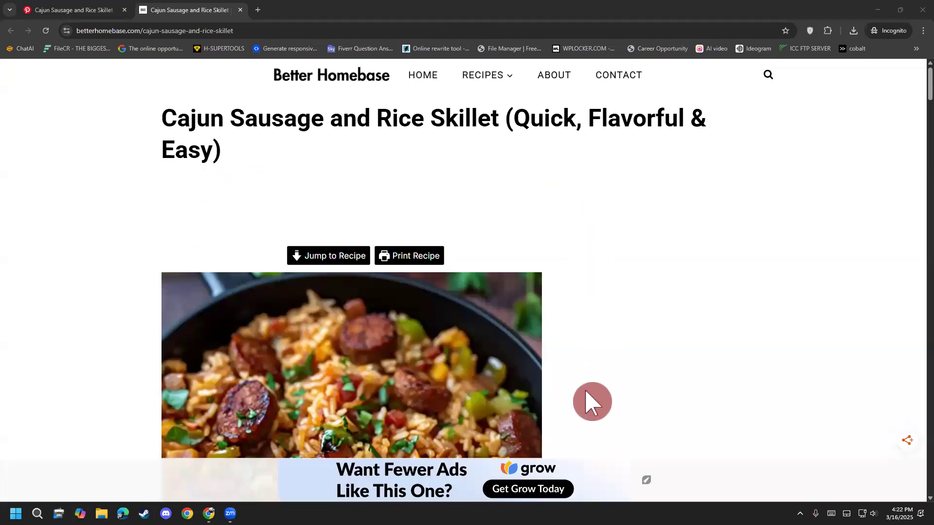
Step: Compare the pin with its linked Better Homebase article and look through the article's introduction, ingredients, step-by-step instructions and site header
{"action": "left_click", "coordinate": [48, 8]}
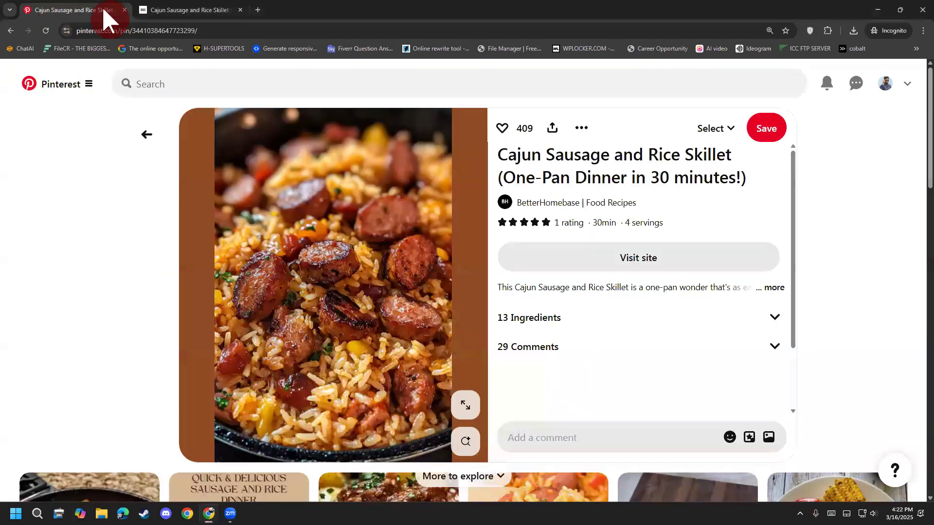
{"action": "left_click", "coordinate": [200, 10]}
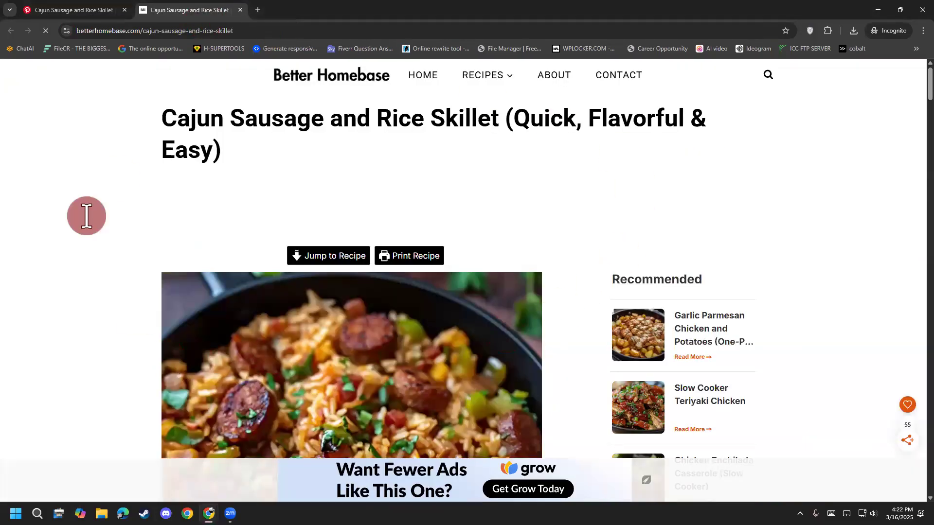
{"action": "scroll", "coordinate": [347, 277], "scroll_direction": "down", "scroll_amount": 2}
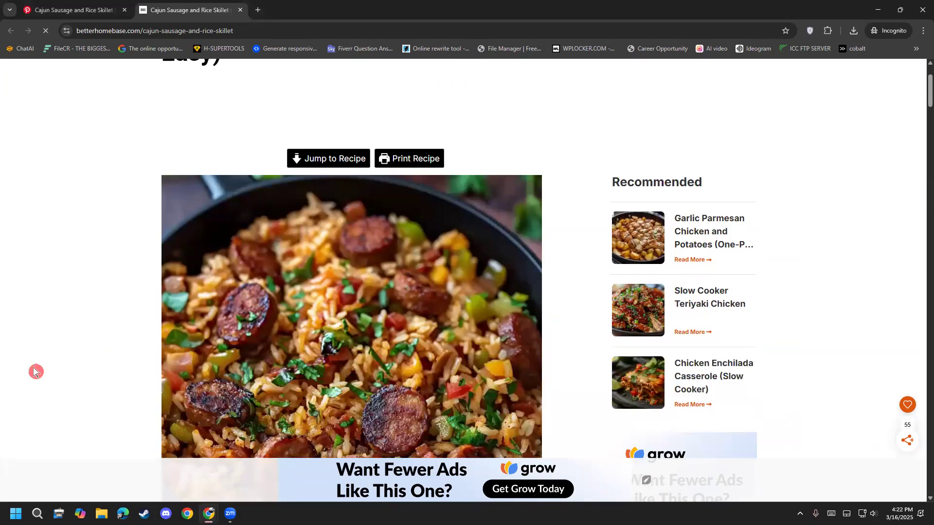
{"action": "scroll", "coordinate": [6, 333], "scroll_direction": "down", "scroll_amount": 4}
{"action": "scroll", "coordinate": [6, 333], "scroll_direction": "down", "scroll_amount": 6}
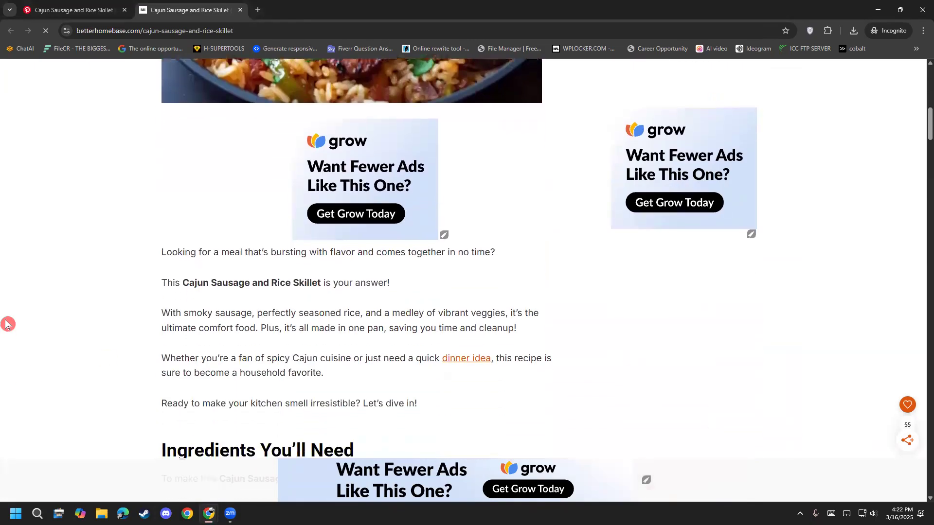
{"action": "left_click_drag", "start_coordinate": [157, 169], "coordinate": [319, 360]}
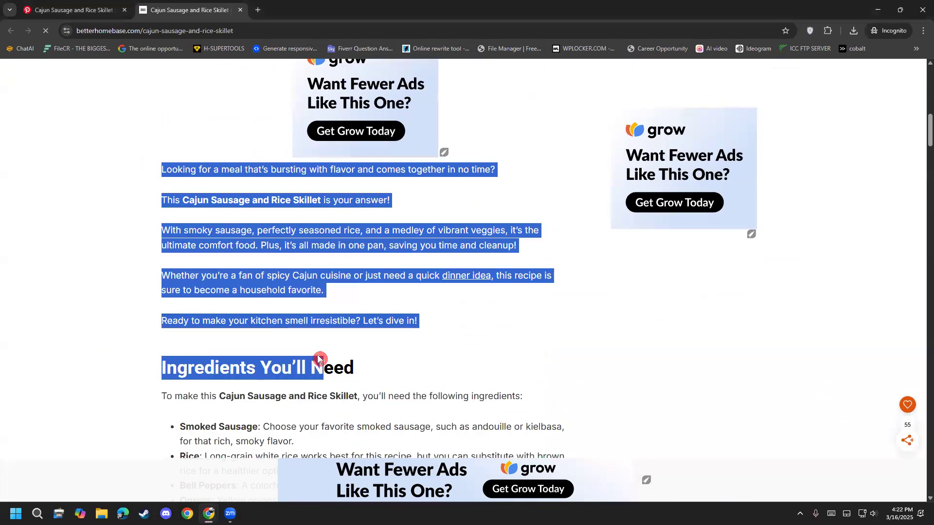
{"action": "left_click", "coordinate": [285, 322]}
{"action": "scroll", "coordinate": [286, 322], "scroll_direction": "down", "scroll_amount": 15}
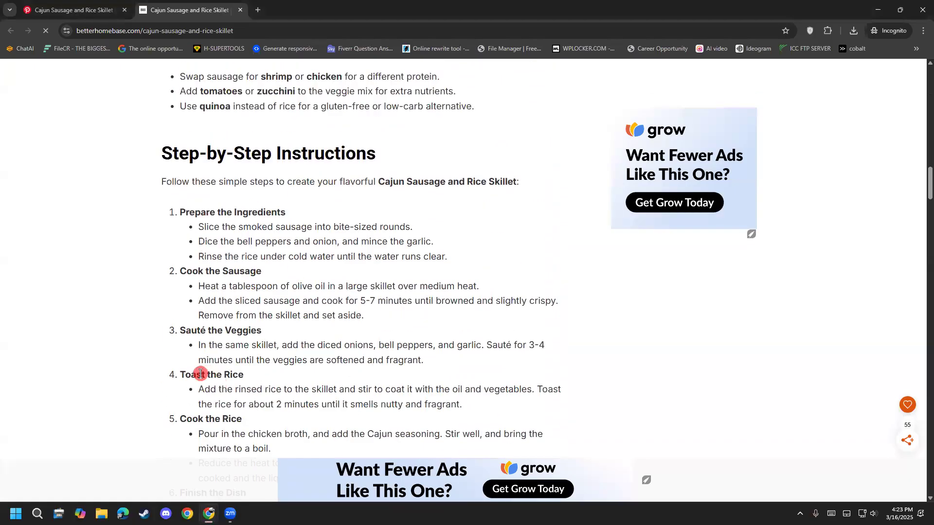
{"action": "scroll", "coordinate": [201, 373], "scroll_direction": "down", "scroll_amount": 2}
{"action": "left_click", "coordinate": [588, 117]}
{"action": "scroll", "coordinate": [184, 260], "scroll_direction": "up", "scroll_amount": 12}
{"action": "scroll", "coordinate": [176, 255], "scroll_direction": "up", "scroll_amount": 6}
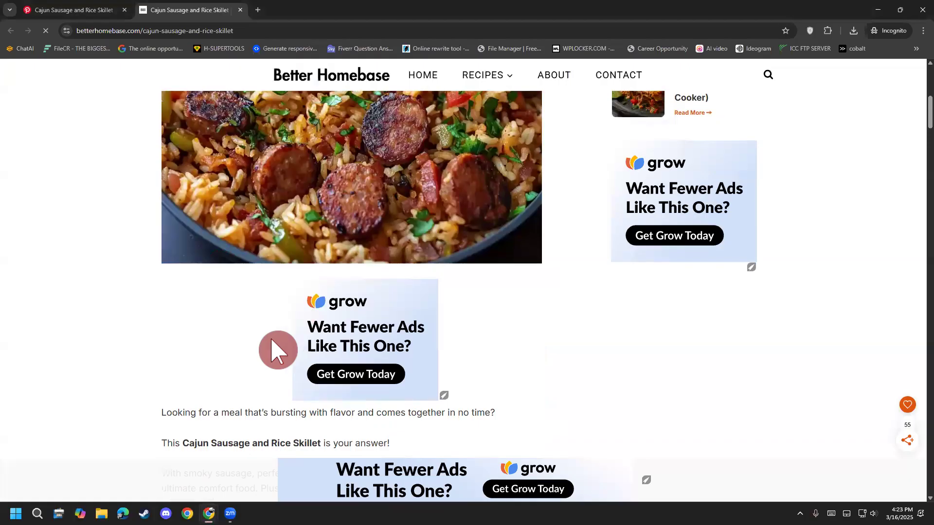
{"action": "scroll", "coordinate": [286, 341], "scroll_direction": "down", "scroll_amount": 11}
{"action": "triple_click", "coordinate": [189, 234]}
{"action": "left_click", "coordinate": [249, 270]}
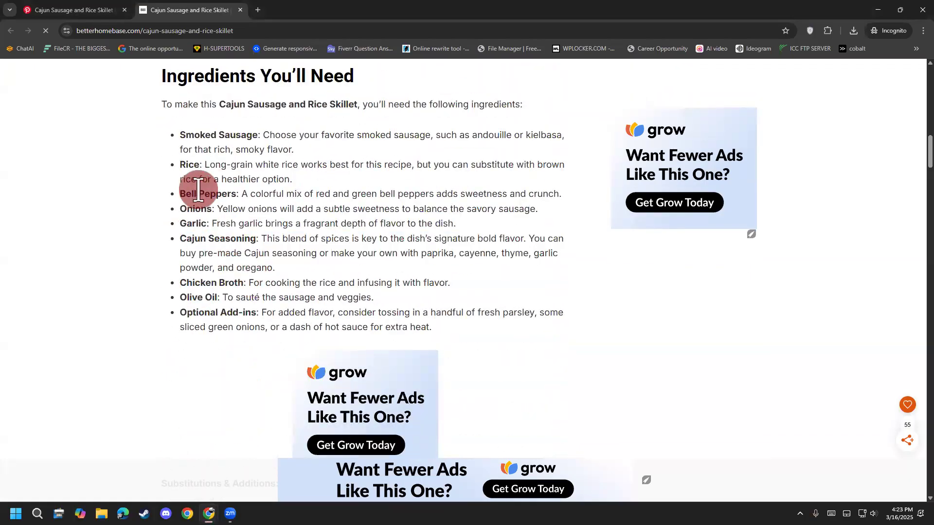
{"action": "scroll", "coordinate": [200, 383], "scroll_direction": "up", "scroll_amount": 15}
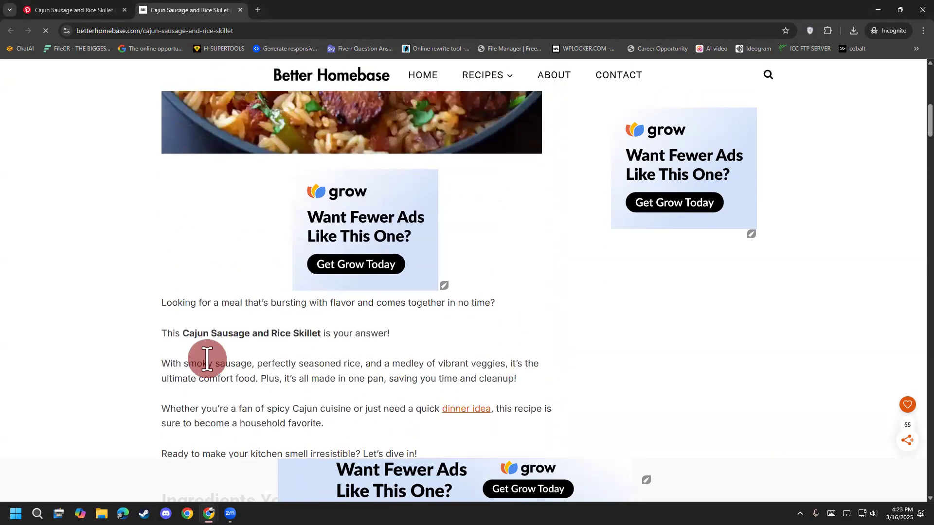
{"action": "scroll", "coordinate": [209, 351], "scroll_direction": "up", "scroll_amount": 3}
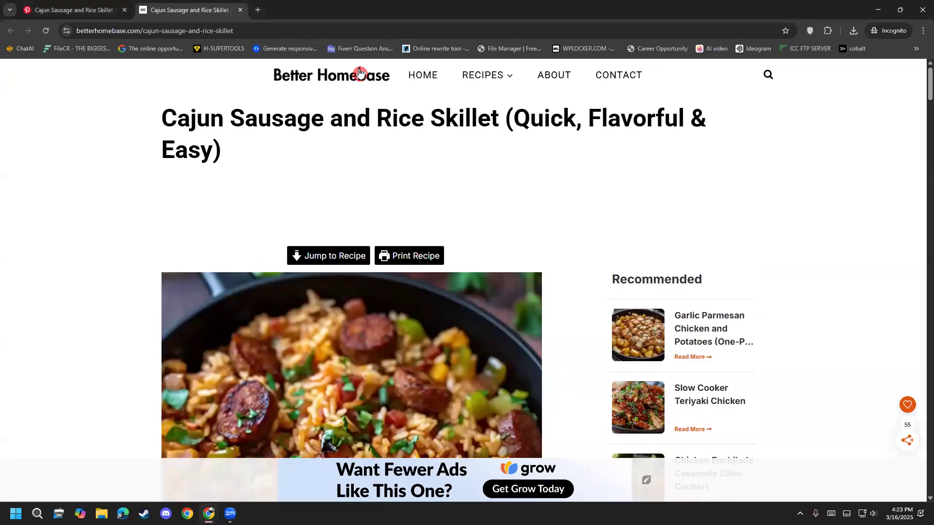
{"action": "mouse_move", "coordinate": [475, 78]}
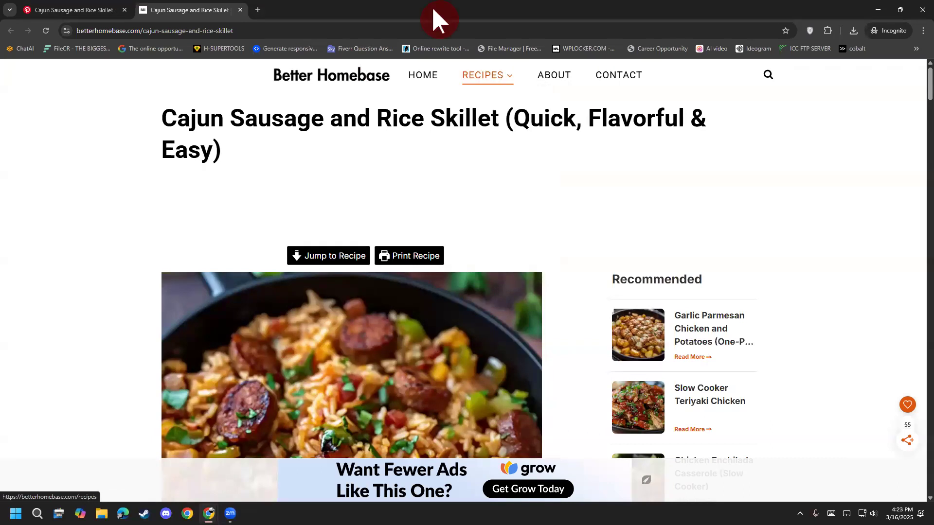
{"action": "scroll", "coordinate": [80, 317], "scroll_direction": "down", "scroll_amount": 12}
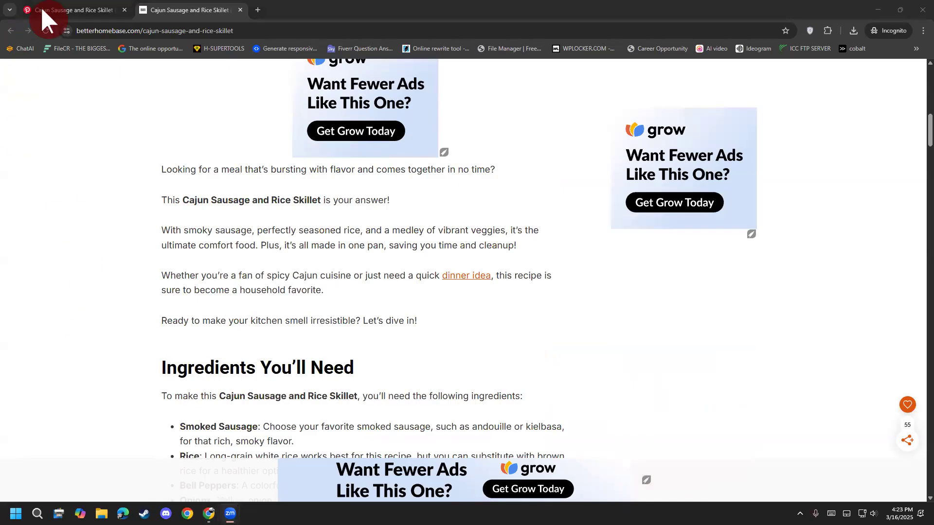
{"action": "mouse_move", "coordinate": [49, 9]}
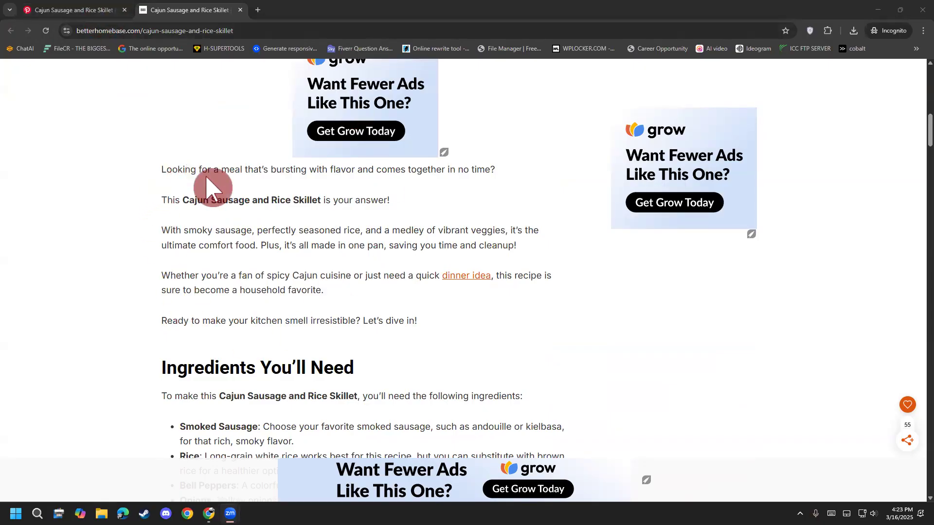
{"action": "scroll", "coordinate": [275, 246], "scroll_direction": "up", "scroll_amount": 5}
{"action": "scroll", "coordinate": [220, 342], "scroll_direction": "down", "scroll_amount": 6}
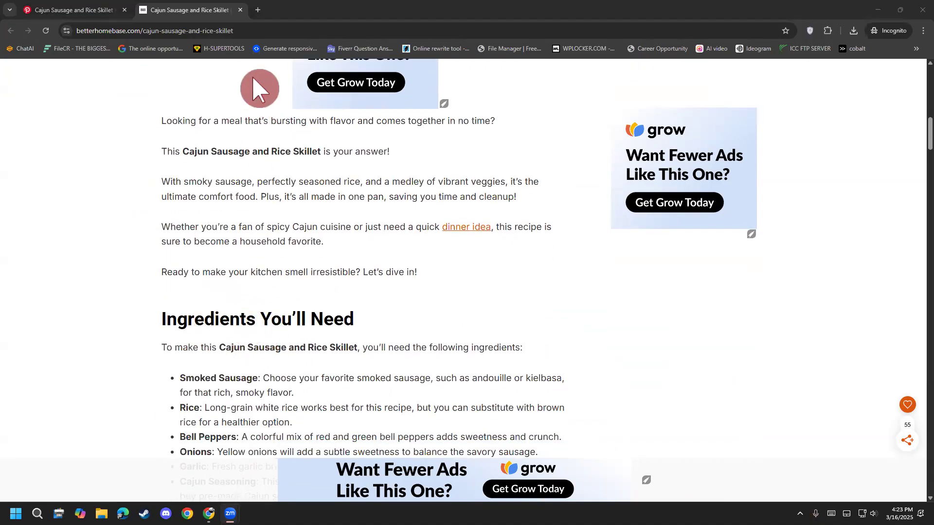
Step: Close the recipe website, return to the food pins and open the Roasted Tomato and Garlic Ricotta Pasta video pin
{"action": "left_click", "coordinate": [240, 9]}
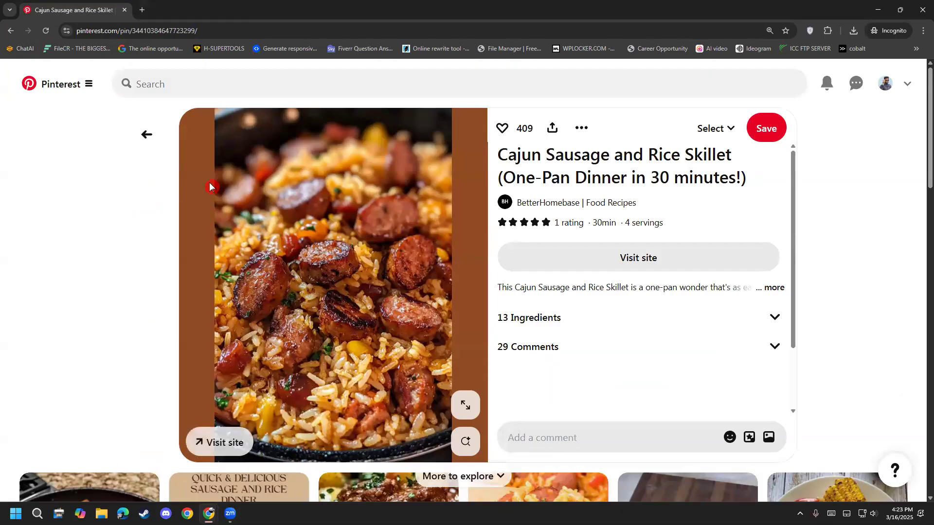
{"action": "left_click", "coordinate": [149, 136]}
{"action": "scroll", "coordinate": [87, 411], "scroll_direction": "down", "scroll_amount": 6}
{"action": "scroll", "coordinate": [87, 411], "scroll_direction": "down", "scroll_amount": 12}
{"action": "scroll", "coordinate": [86, 411], "scroll_direction": "down", "scroll_amount": 15}
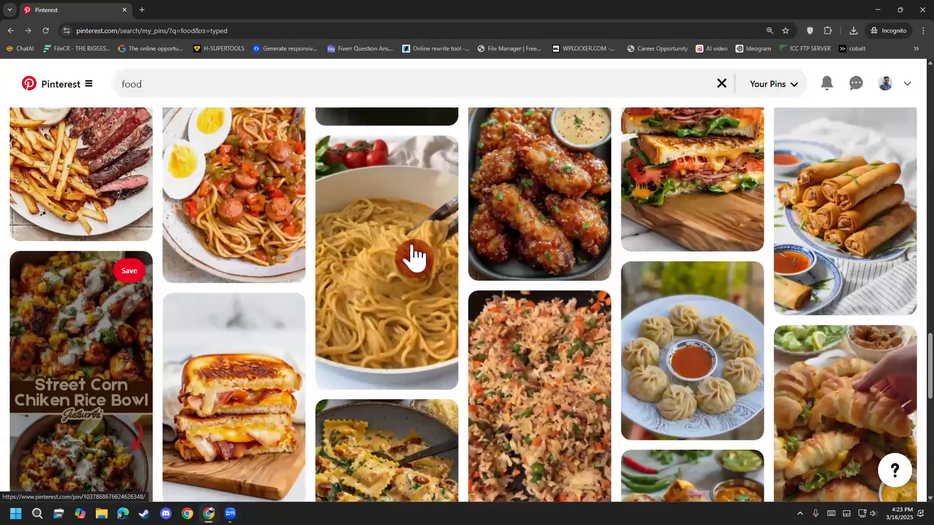
{"action": "left_click", "coordinate": [375, 223]}
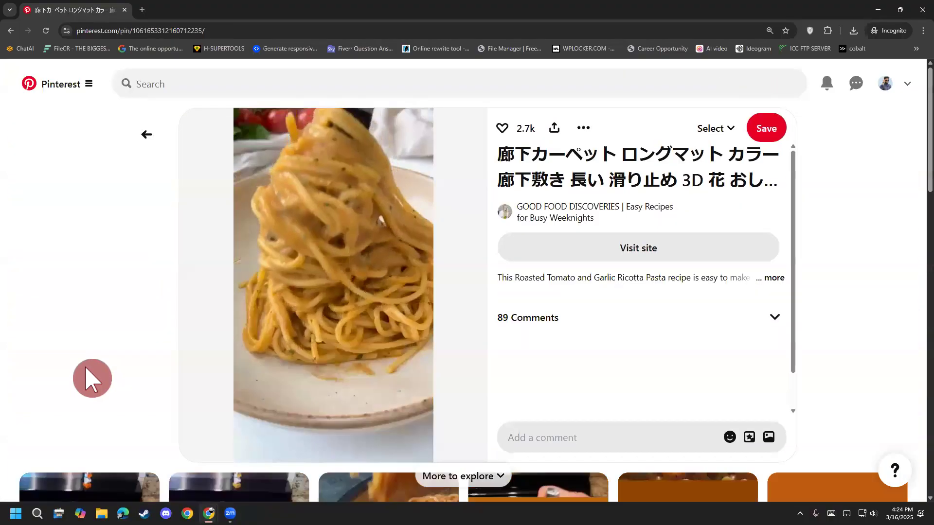
Step: Preview the pasta pin's video in short stretches, alternately playing and pausing it
{"action": "left_click", "coordinate": [290, 301]}
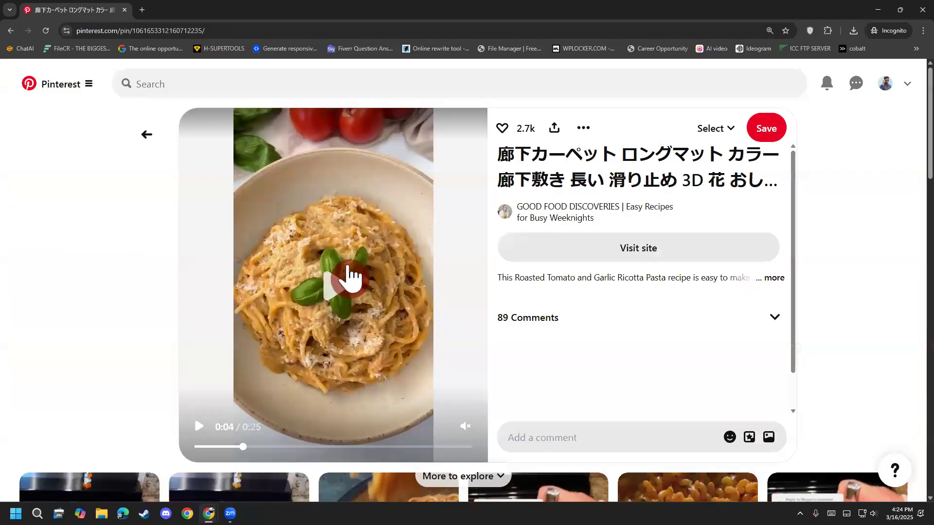
{"action": "left_click", "coordinate": [330, 327]}
{"action": "left_click", "coordinate": [329, 326]}
{"action": "left_click", "coordinate": [329, 327]}
{"action": "left_click", "coordinate": [328, 326]}
{"action": "left_click", "coordinate": [329, 326]}
{"action": "left_click", "coordinate": [329, 326]}
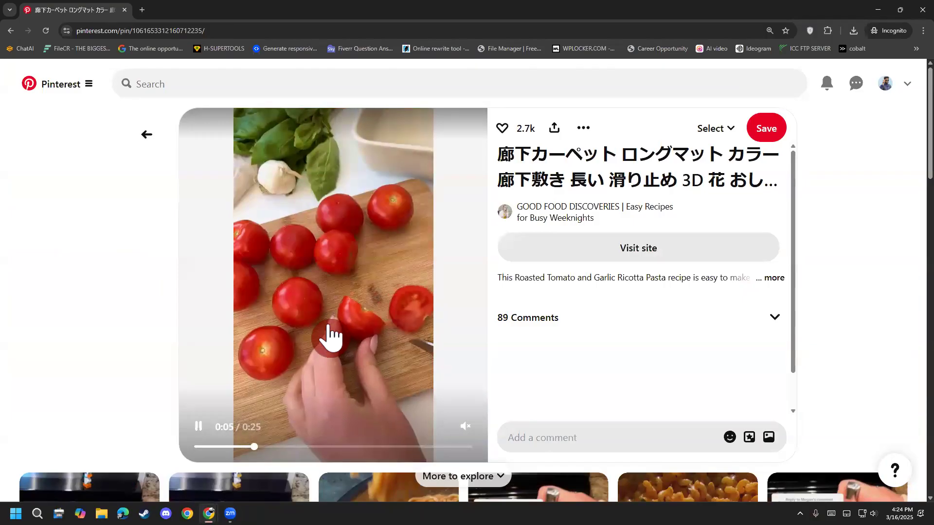
{"action": "left_click", "coordinate": [321, 336]}
{"action": "left_click", "coordinate": [302, 361]}
{"action": "left_click", "coordinate": [276, 375]}
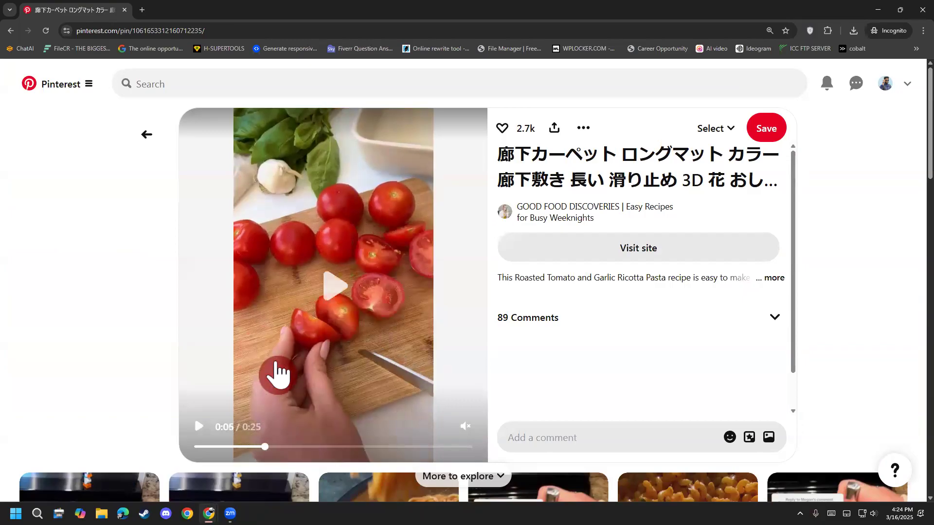
{"action": "left_click", "coordinate": [276, 374]}
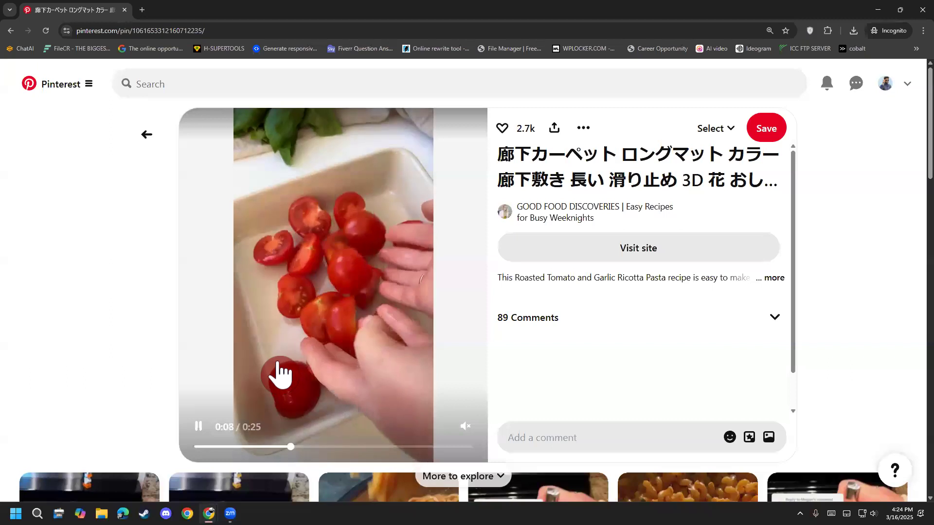
{"action": "left_click", "coordinate": [277, 374]}
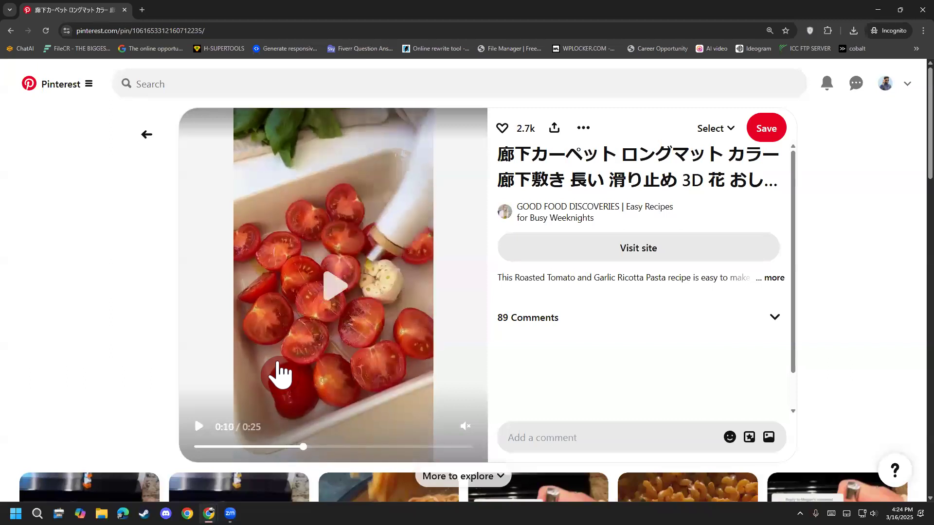
{"action": "left_click", "coordinate": [276, 375]}
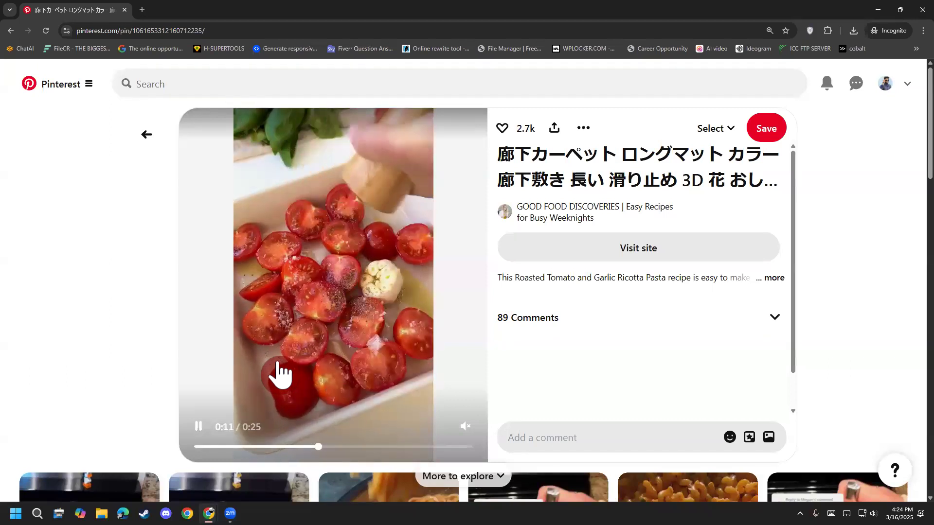
{"action": "left_click", "coordinate": [279, 374]}
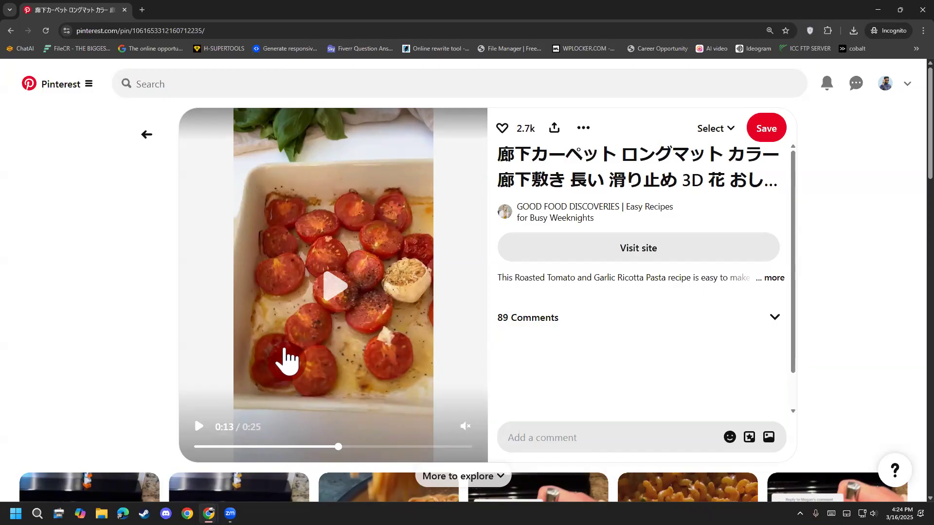
{"action": "left_click", "coordinate": [284, 348]}
{"action": "left_click", "coordinate": [302, 337]}
{"action": "left_click", "coordinate": [301, 336]}
{"action": "left_click", "coordinate": [301, 336]}
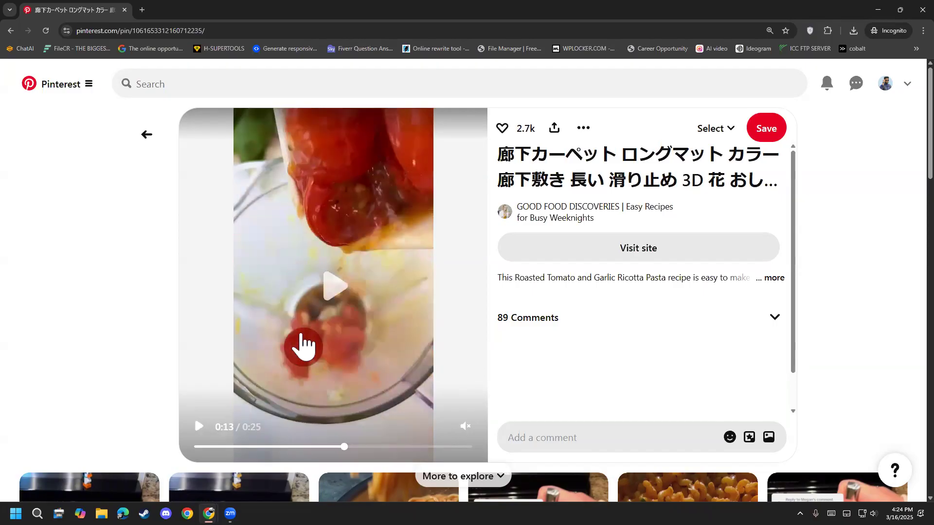
{"action": "left_click", "coordinate": [302, 337]}
{"action": "left_click", "coordinate": [301, 335]}
{"action": "left_click", "coordinate": [301, 336]}
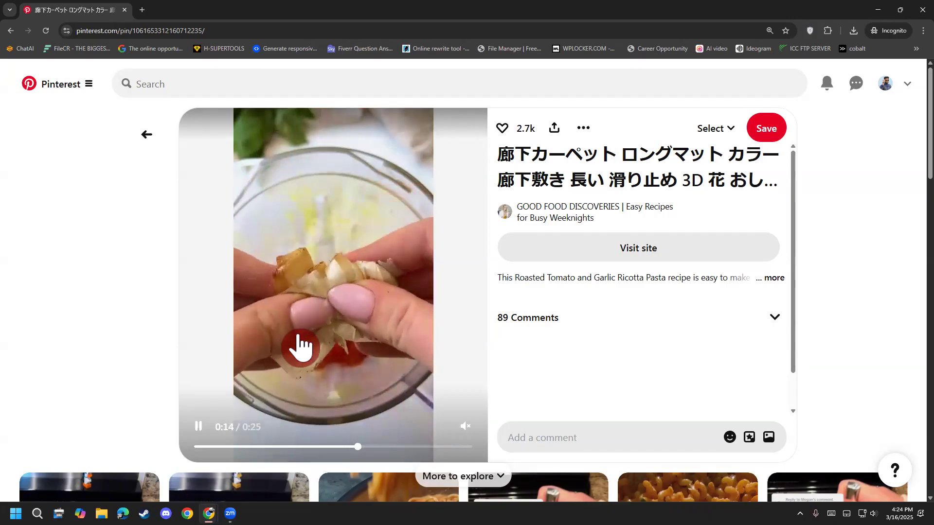
{"action": "left_click", "coordinate": [299, 336]}
{"action": "left_click", "coordinate": [299, 336]}
{"action": "left_click", "coordinate": [299, 337]}
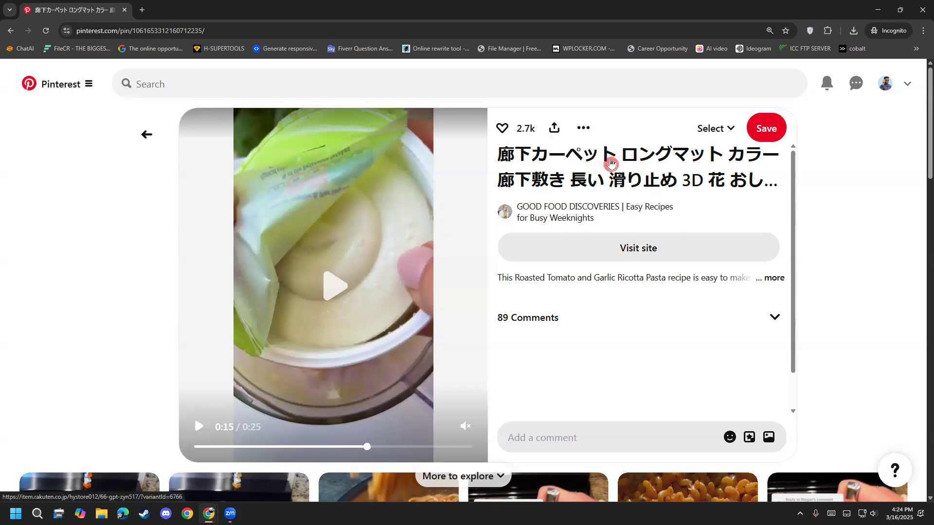
Step: Check the external page linked from the pasta pin's title and return to browsing more food pins
{"action": "left_click", "coordinate": [612, 163]}
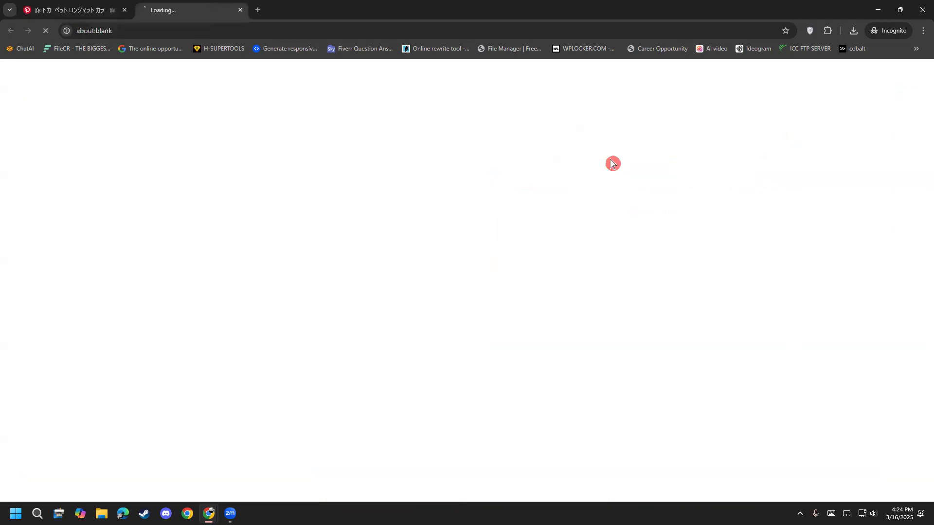
{"action": "left_click", "coordinate": [240, 9]}
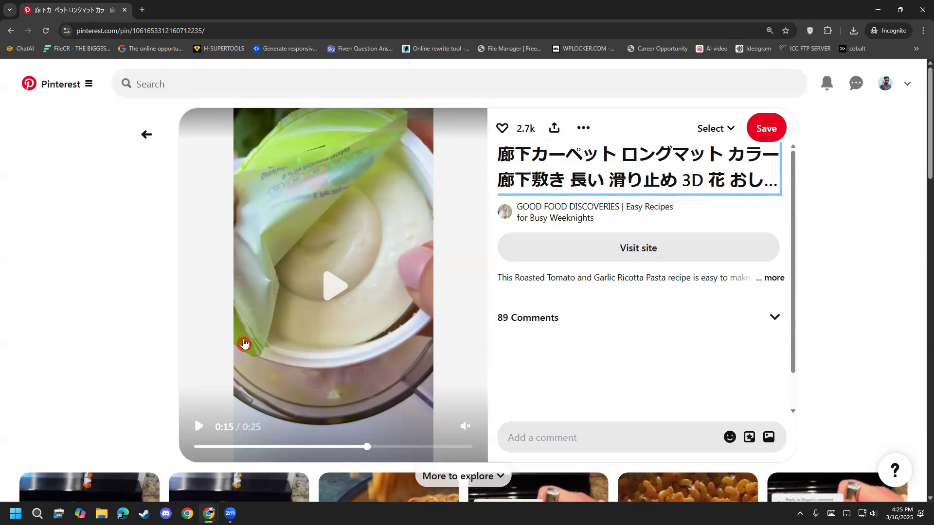
{"action": "left_click", "coordinate": [147, 135]}
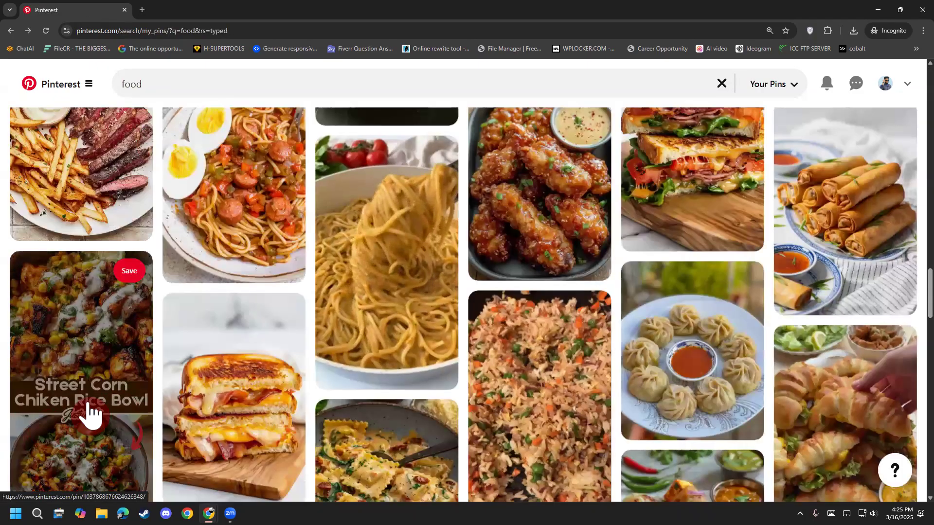
{"action": "scroll", "coordinate": [73, 418], "scroll_direction": "down", "scroll_amount": 5}
{"action": "scroll", "coordinate": [146, 404], "scroll_direction": "up", "scroll_amount": 3}
{"action": "scroll", "coordinate": [476, 423], "scroll_direction": "down", "scroll_amount": 5}
{"action": "scroll", "coordinate": [477, 420], "scroll_direction": "down", "scroll_amount": 15}
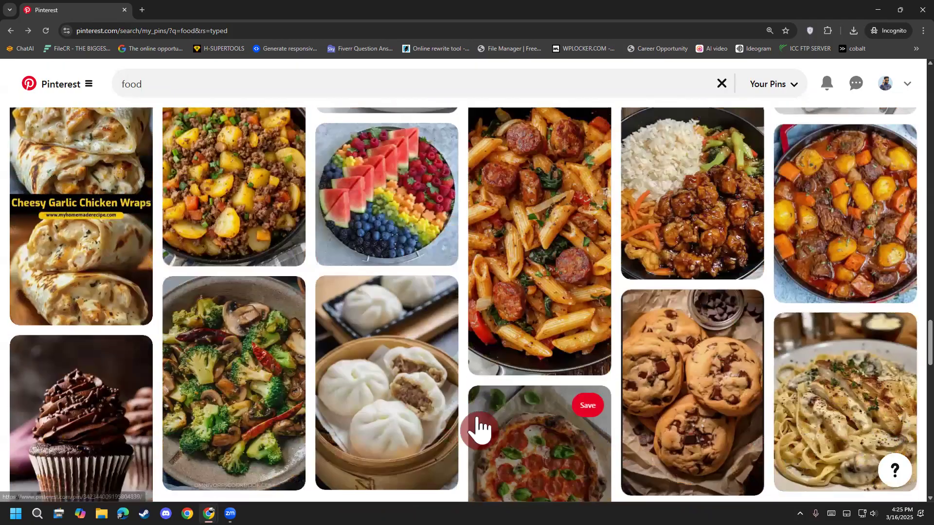
{"action": "scroll", "coordinate": [475, 418], "scroll_direction": "down", "scroll_amount": 4}
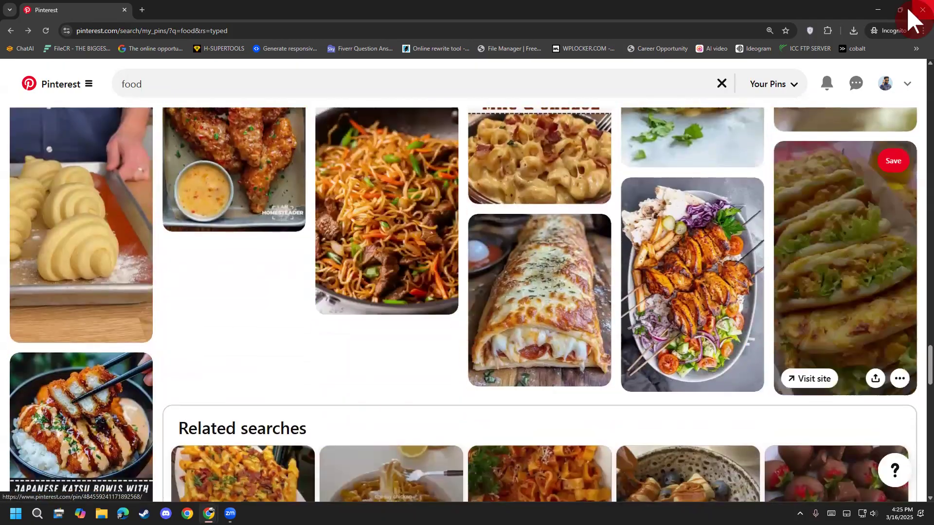
Step: Close the incognito window and load pinterest.com in place of the Google image search in the main browser window
{"action": "left_click", "coordinate": [922, 9]}
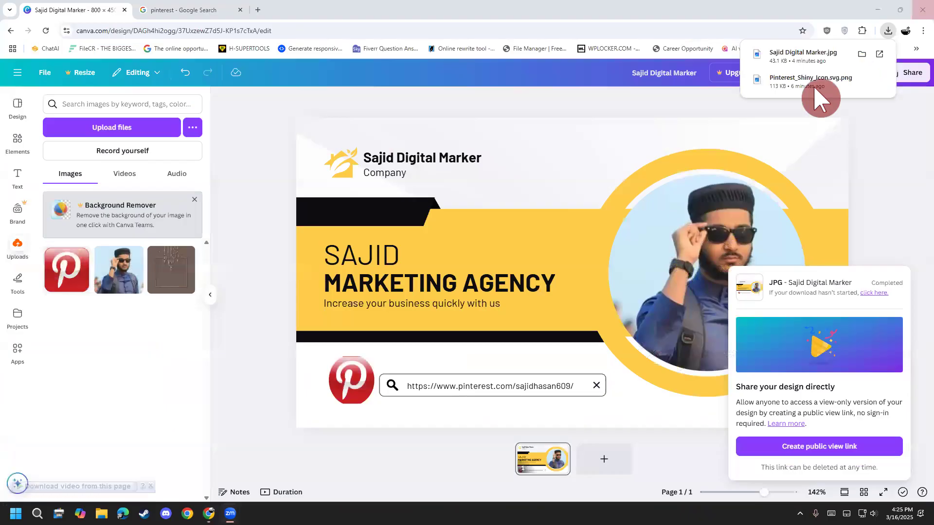
{"action": "left_click", "coordinate": [179, 18]}
{"action": "left_click", "coordinate": [200, 30]}
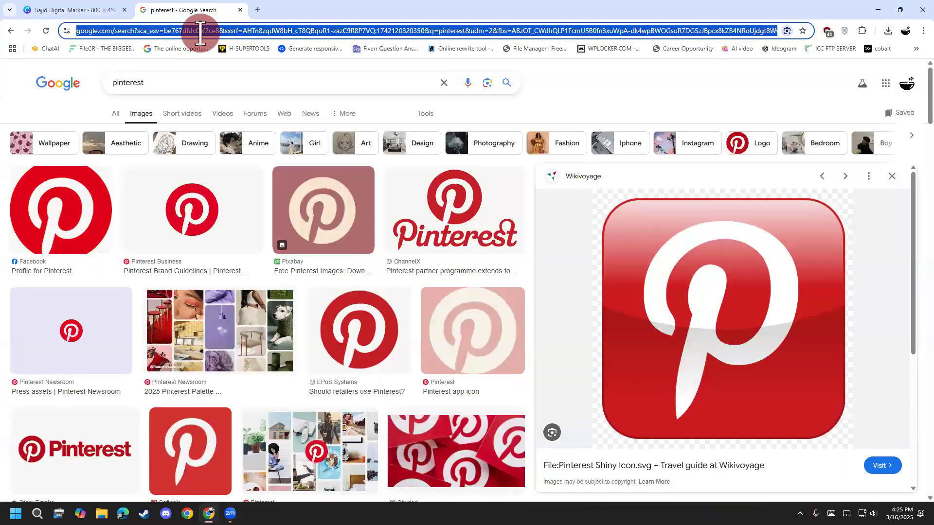
{"action": "type", "text": "pinterest.com"}
{"action": "key", "text": "Return"}
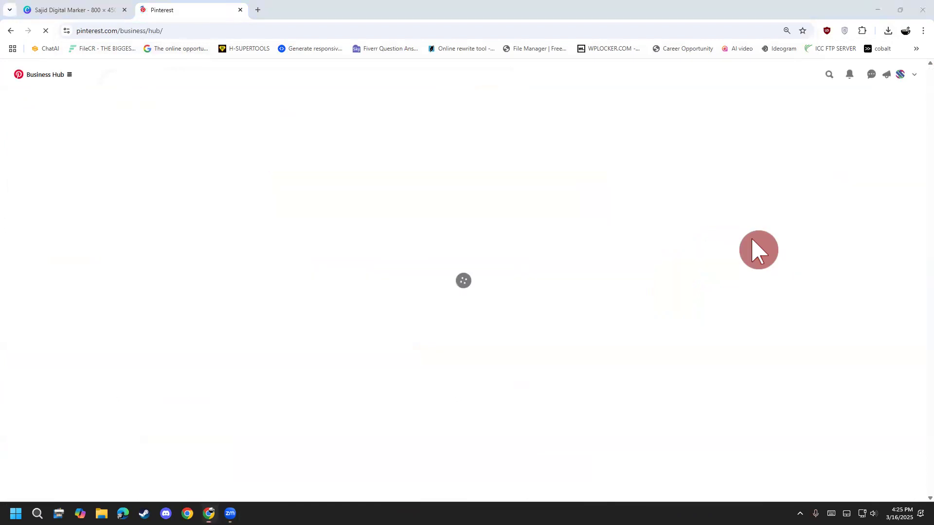
Step: Open the business profile from the Business Hub, enlarge the page view and look through the created product pins
{"action": "left_click", "coordinate": [901, 75]}
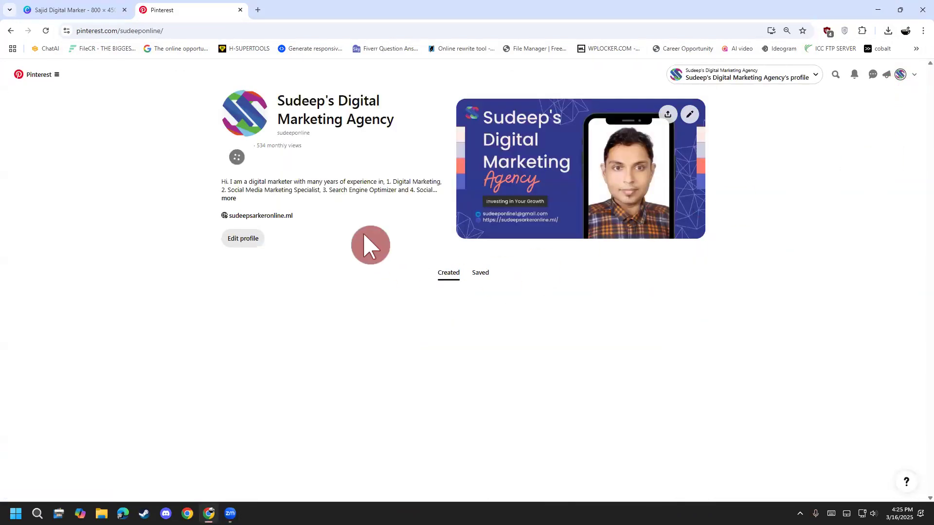
{"action": "scroll", "coordinate": [834, 250], "scroll_direction": "down", "scroll_amount": 6}
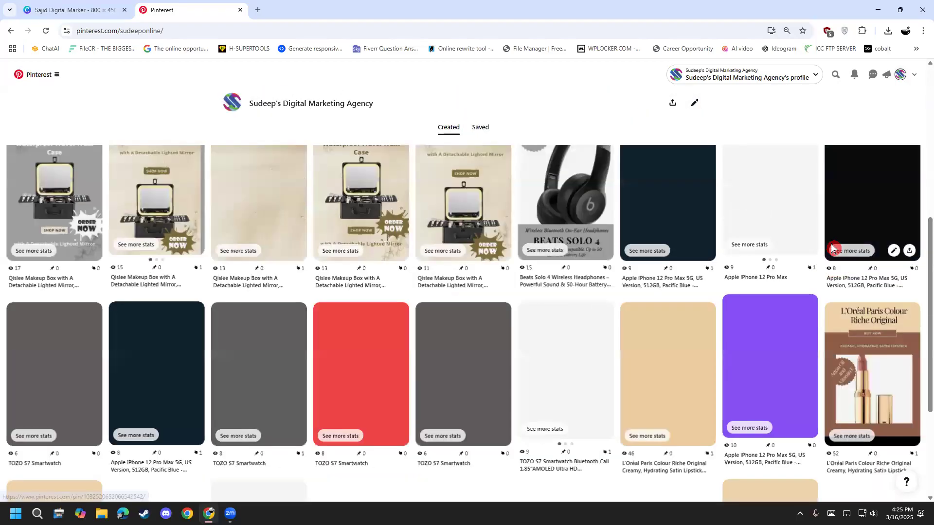
{"action": "scroll", "coordinate": [754, 279], "scroll_direction": "up", "scroll_amount": 6}
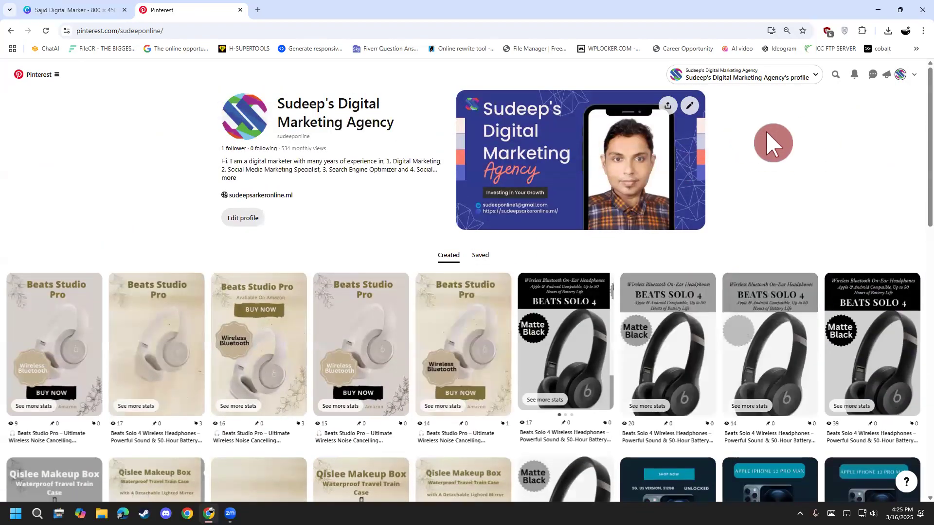
{"action": "key", "text": "ctrl+plus"}
{"action": "key", "text": "ctrl+plus"}
{"action": "scroll", "coordinate": [765, 291], "scroll_direction": "down", "scroll_amount": 10}
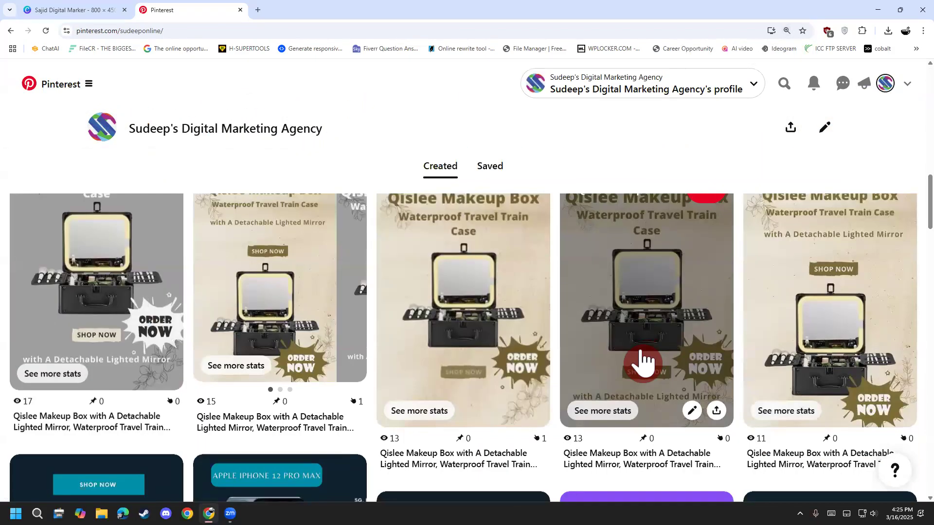
{"action": "scroll", "coordinate": [541, 446], "scroll_direction": "down", "scroll_amount": 15}
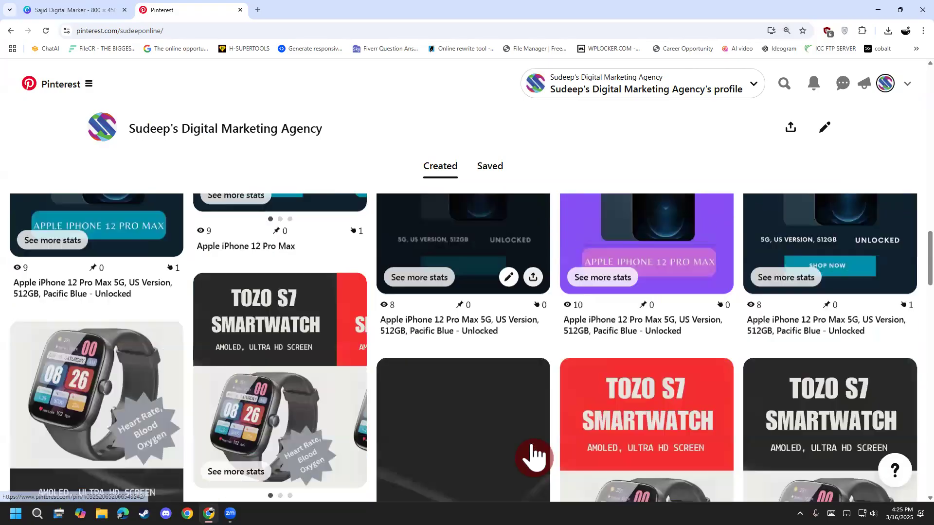
{"action": "scroll", "coordinate": [534, 455], "scroll_direction": "up", "scroll_amount": 2}
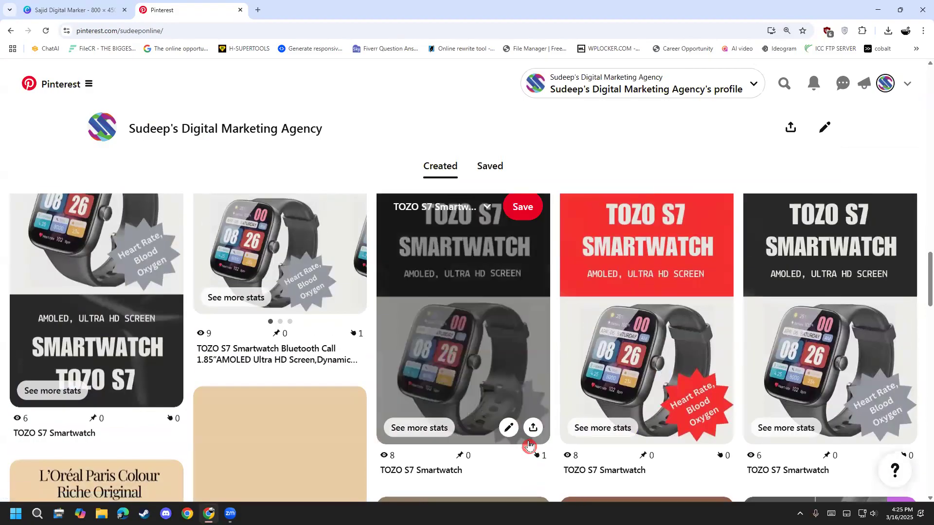
Step: Open the TOZO S7 Smartwatch video pin and preview its video, replaying and pausing it
{"action": "left_click", "coordinate": [502, 344]}
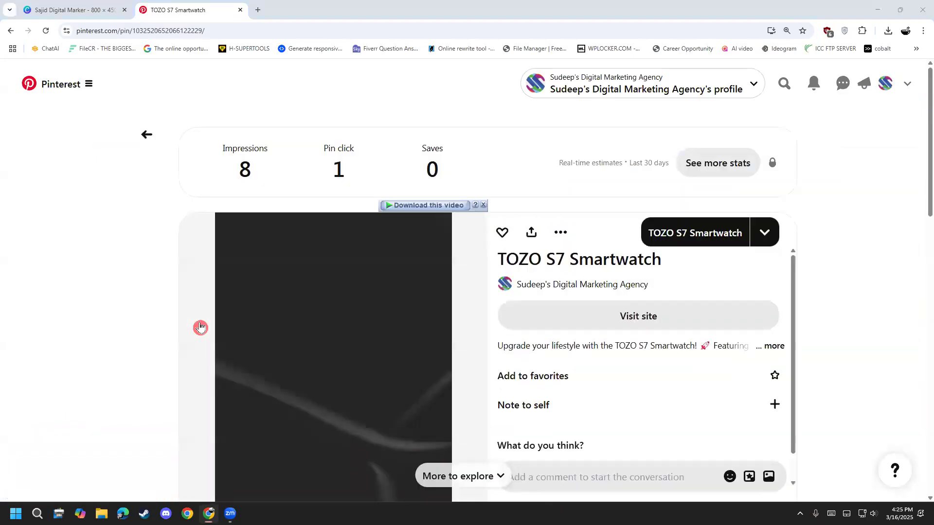
{"action": "scroll", "coordinate": [104, 310], "scroll_direction": "down", "scroll_amount": 2}
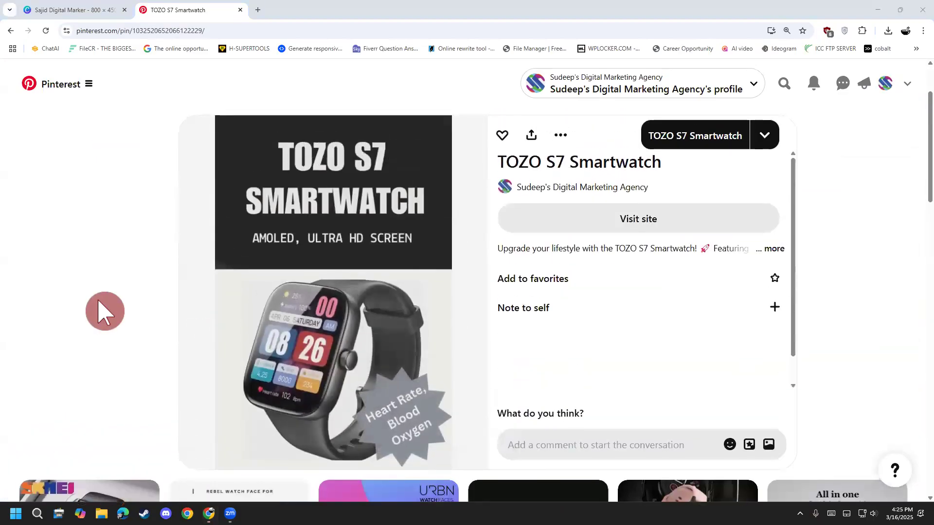
{"action": "mouse_move", "coordinate": [332, 187]}
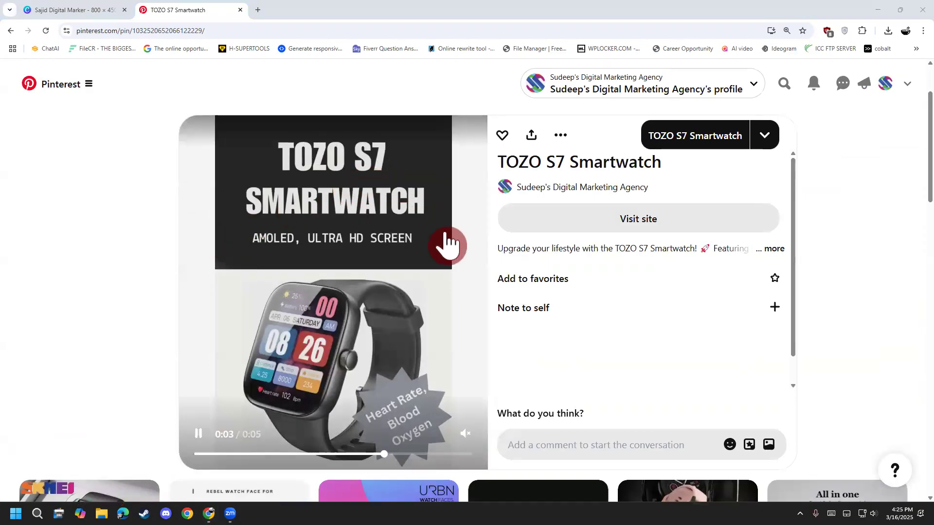
{"action": "scroll", "coordinate": [335, 214], "scroll_direction": "up", "scroll_amount": 1}
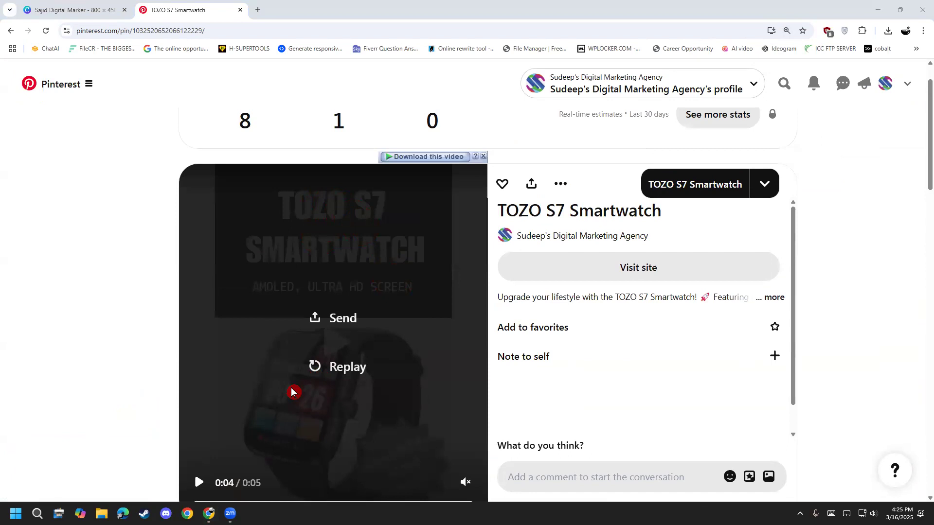
{"action": "left_click", "coordinate": [319, 378]}
{"action": "scroll", "coordinate": [321, 379], "scroll_direction": "down", "scroll_amount": 1}
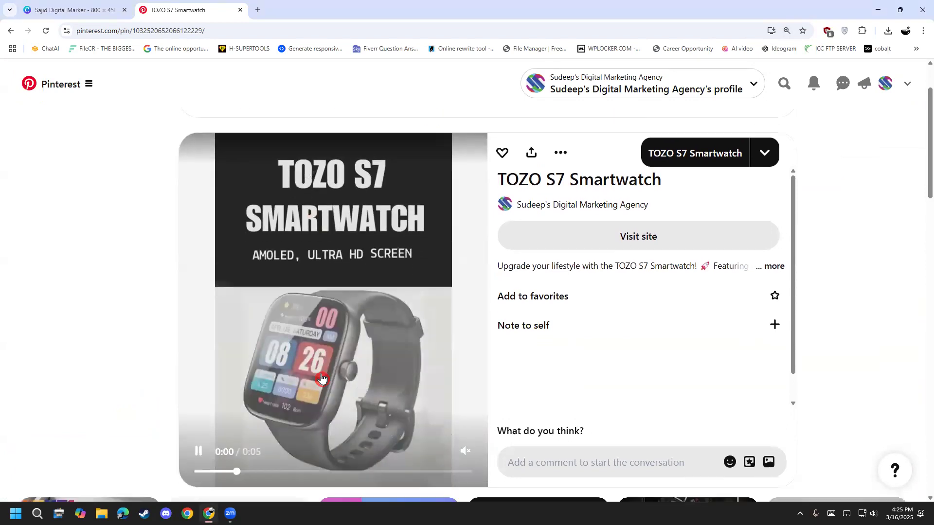
{"action": "left_click", "coordinate": [292, 353]}
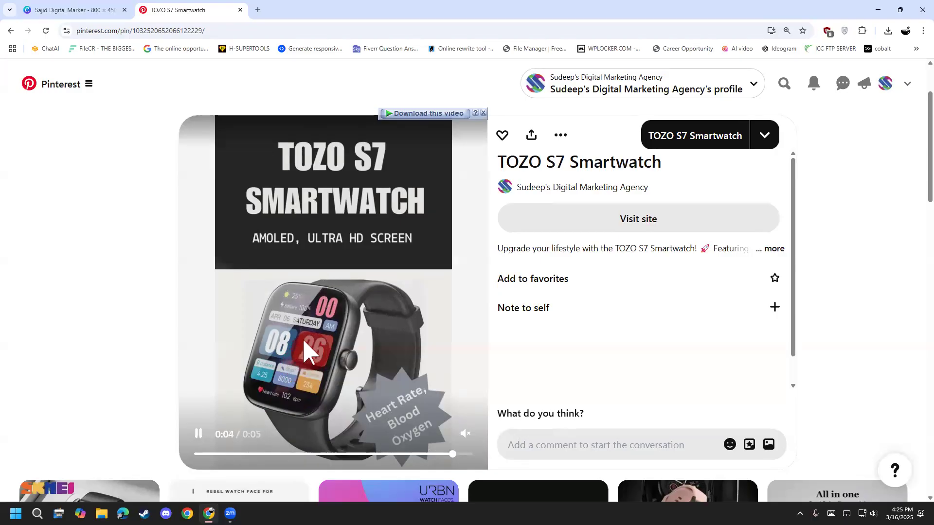
{"action": "left_click", "coordinate": [318, 332]}
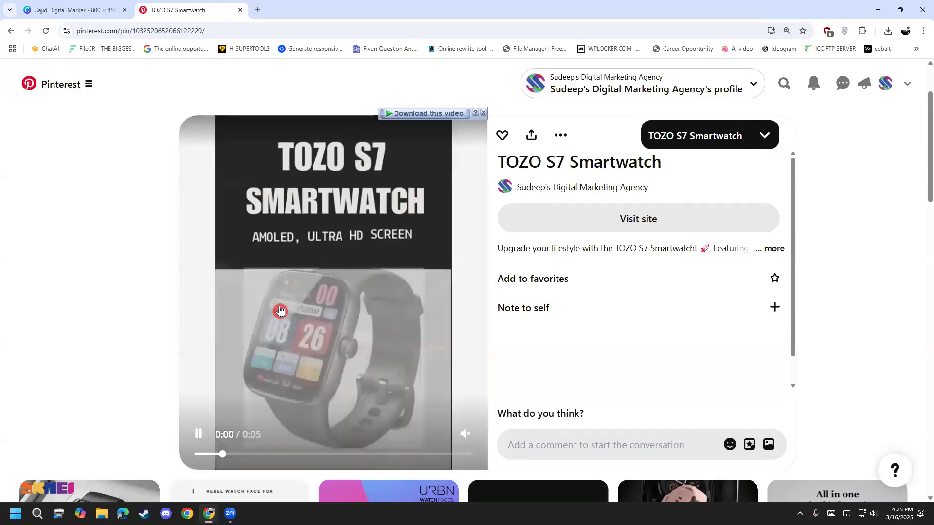
{"action": "left_click", "coordinate": [333, 316]}
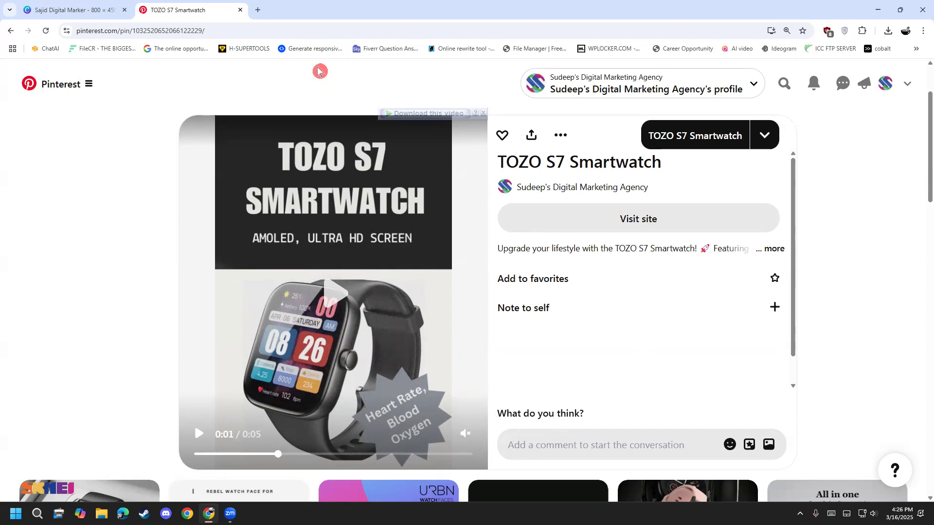
Step: Return to the business profile and browse the created headphone and Qislee Makeup Box pins
{"action": "left_click", "coordinate": [12, 32]}
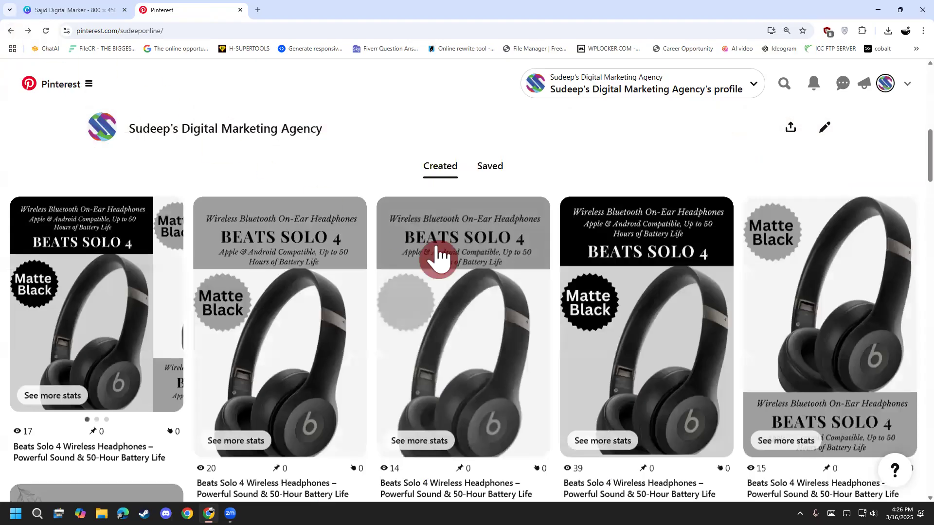
{"action": "scroll", "coordinate": [396, 343], "scroll_direction": "down", "scroll_amount": 5}
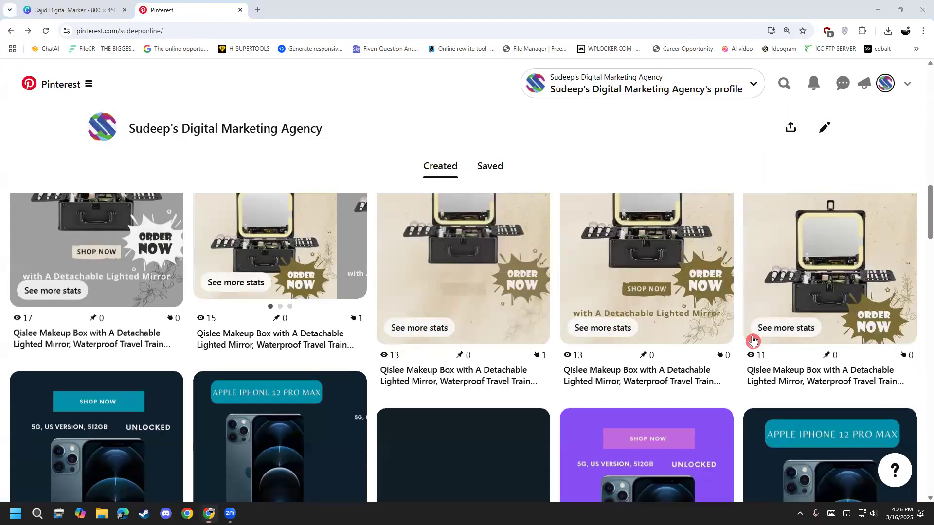
{"action": "scroll", "coordinate": [751, 341], "scroll_direction": "up", "scroll_amount": 5}
{"action": "scroll", "coordinate": [628, 472], "scroll_direction": "up", "scroll_amount": 6}
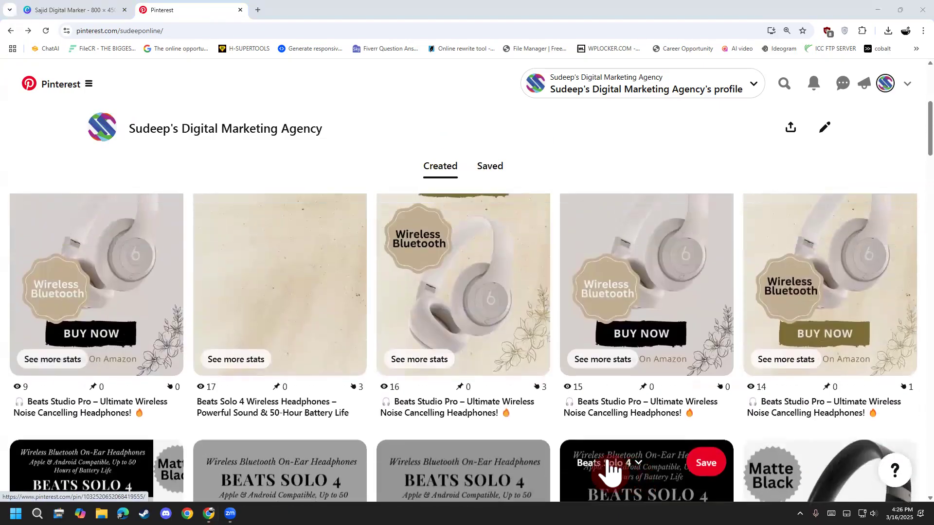
{"action": "scroll", "coordinate": [604, 470], "scroll_direction": "down", "scroll_amount": 6}
{"action": "scroll", "coordinate": [603, 471], "scroll_direction": "down", "scroll_amount": 6}
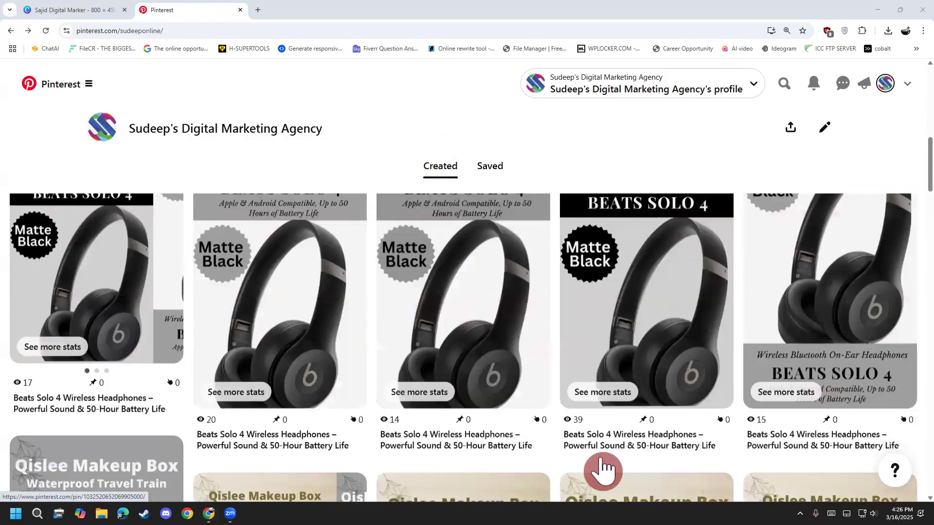
{"action": "scroll", "coordinate": [588, 422], "scroll_direction": "down", "scroll_amount": 2}
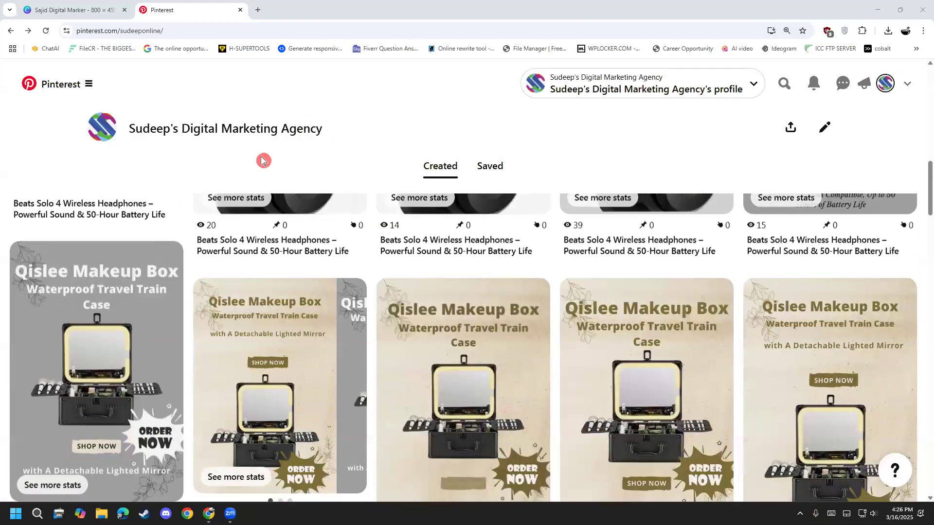
{"action": "scroll", "coordinate": [354, 302], "scroll_direction": "down", "scroll_amount": 2}
{"action": "scroll", "coordinate": [345, 311], "scroll_direction": "up", "scroll_amount": 2}
{"action": "scroll", "coordinate": [346, 311], "scroll_direction": "down", "scroll_amount": 1}
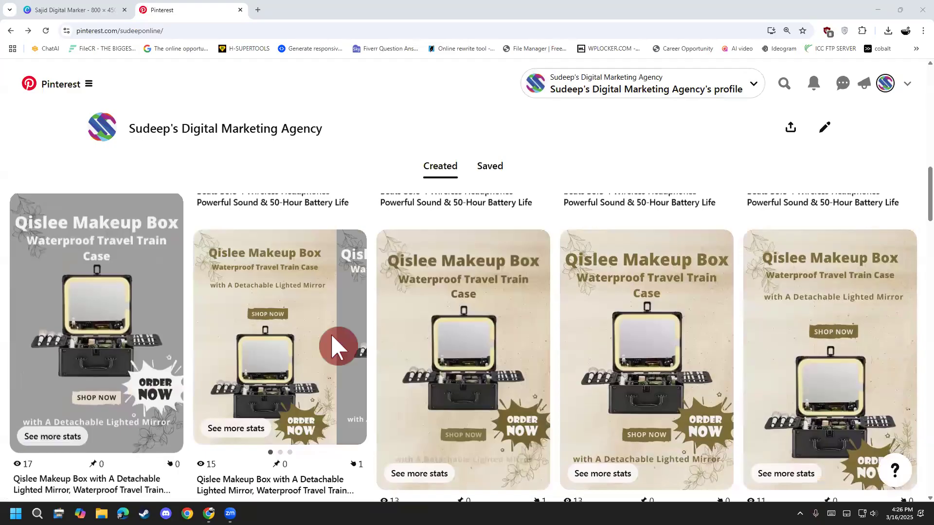
Step: Circle the edge of the Qislee Makeup Box carousel pin, clear the mark, and page forward and back through its three images
{"action": "key", "text": "ctrl+2"}
{"action": "mouse_move", "coordinate": [328, 331]}
{"action": "left_mouse_down"}
{"action": "mouse_move", "coordinate": [369, 383]}
{"action": "mouse_move", "coordinate": [330, 343]}
{"action": "mouse_move", "coordinate": [332, 331]}
{"action": "left_mouse_up"}
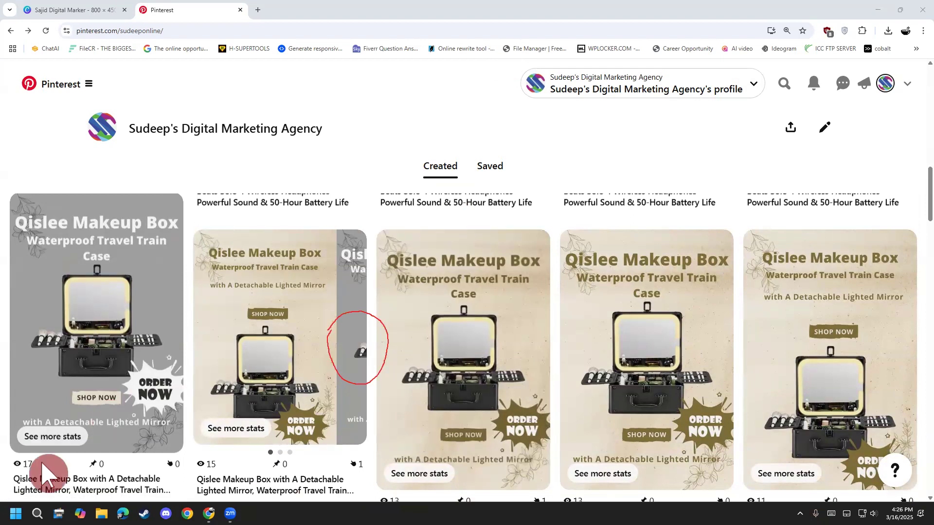
{"action": "mouse_move", "coordinate": [335, 275]}
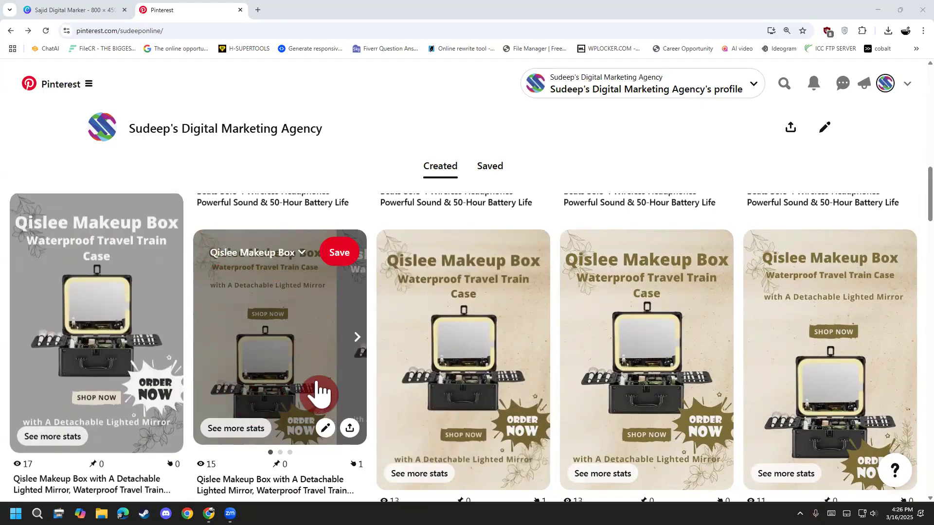
{"action": "left_click", "coordinate": [358, 339]}
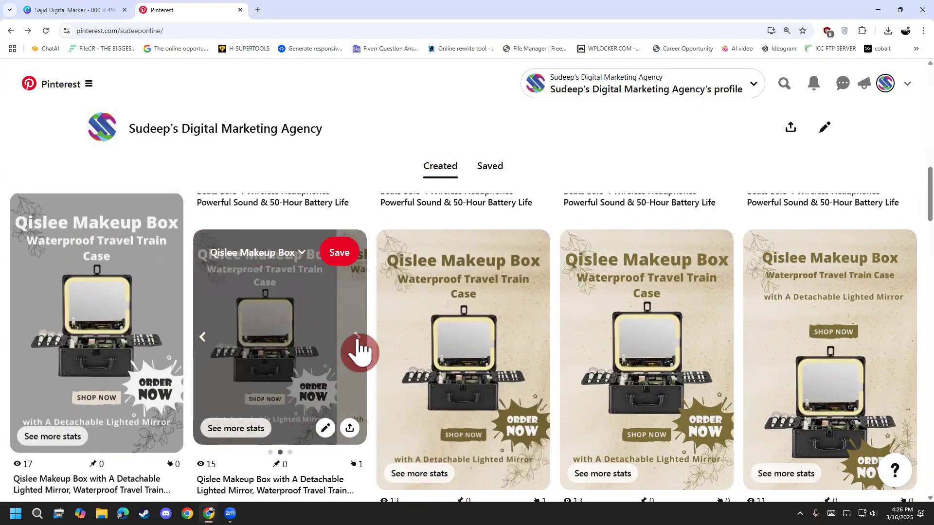
{"action": "left_click", "coordinate": [360, 339]}
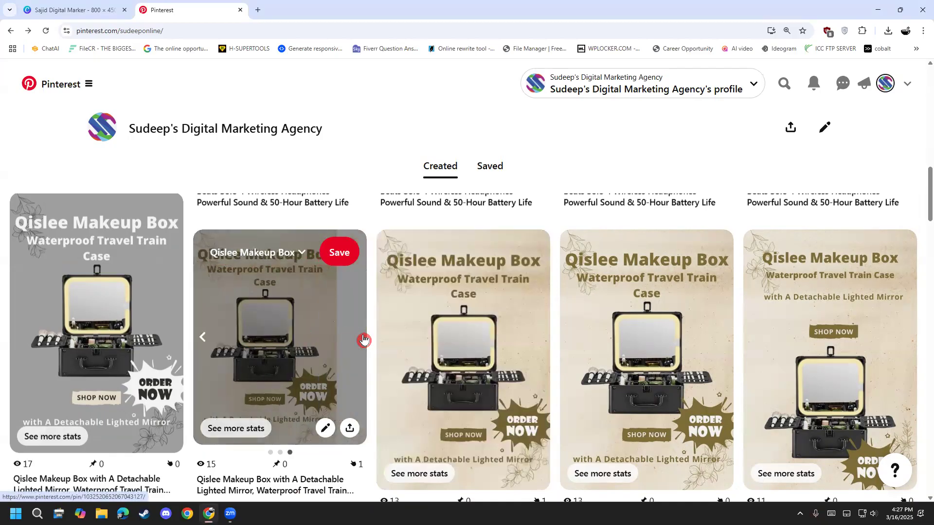
{"action": "left_click", "coordinate": [204, 352]}
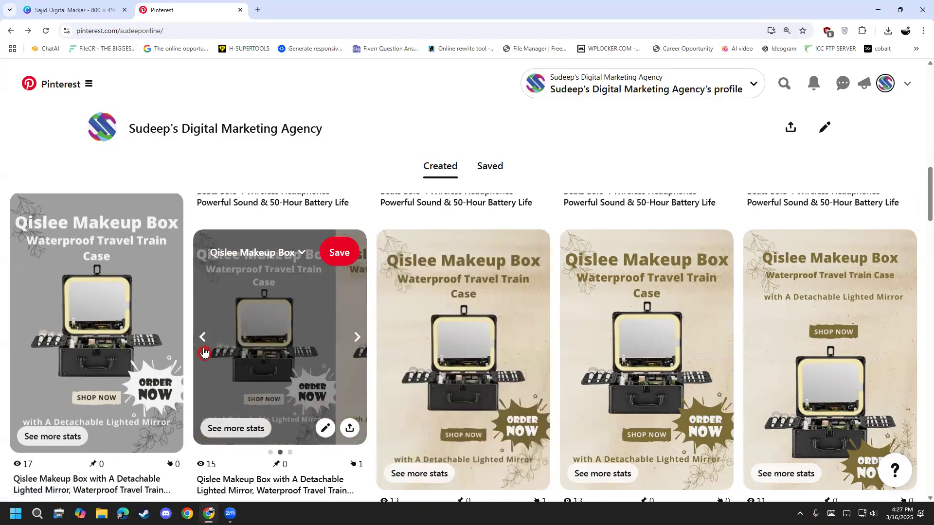
{"action": "left_click", "coordinate": [203, 352]}
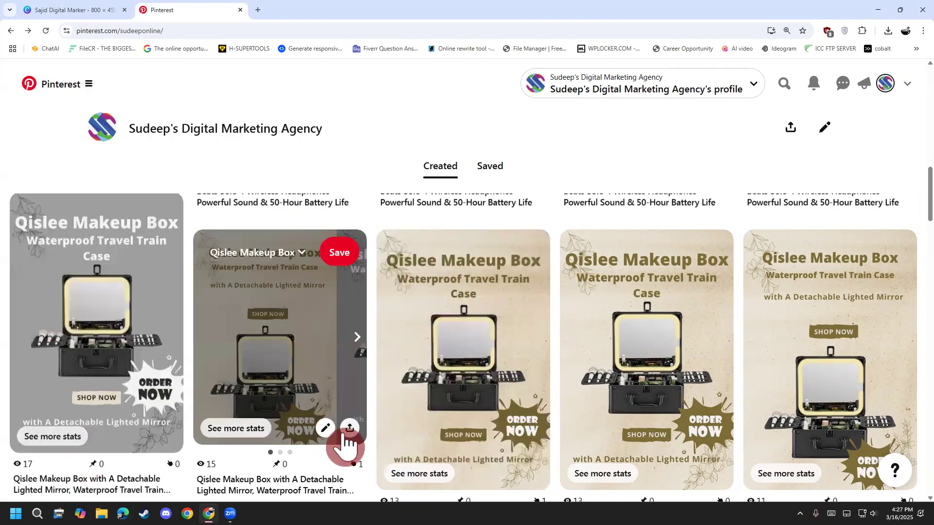
{"action": "scroll", "coordinate": [266, 403], "scroll_direction": "down", "scroll_amount": 3}
{"action": "scroll", "coordinate": [267, 403], "scroll_direction": "up", "scroll_amount": 3}
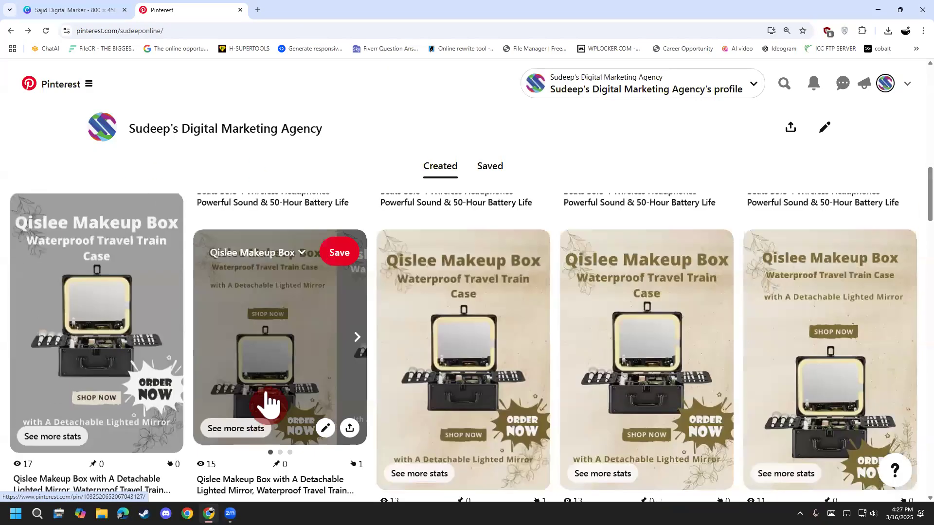
{"action": "scroll", "coordinate": [267, 344], "scroll_direction": "down", "scroll_amount": 1}
{"action": "scroll", "coordinate": [267, 340], "scroll_direction": "up", "scroll_amount": 1}
Step: Open the Qislee Makeup Box carousel pin, check the site linked from its first image and close that page
{"action": "left_click", "coordinate": [267, 335]}
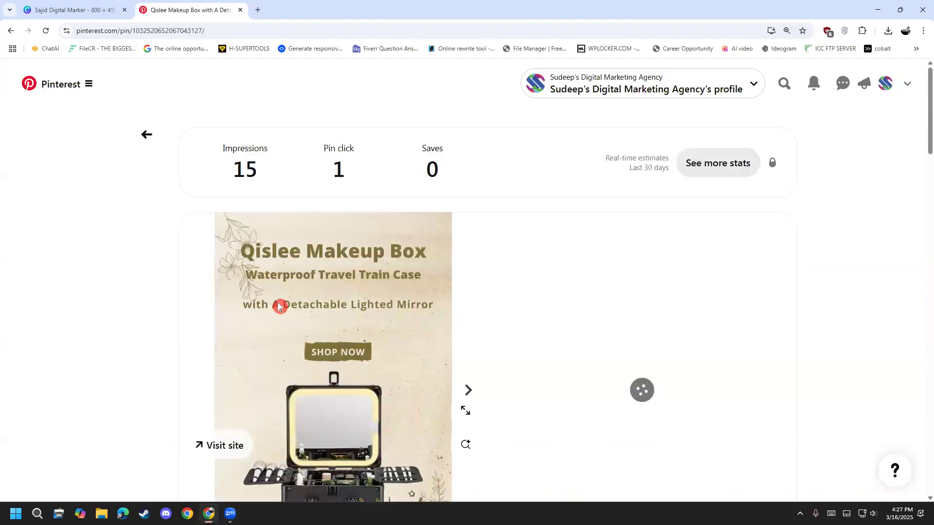
{"action": "scroll", "coordinate": [278, 309], "scroll_direction": "down", "scroll_amount": 4}
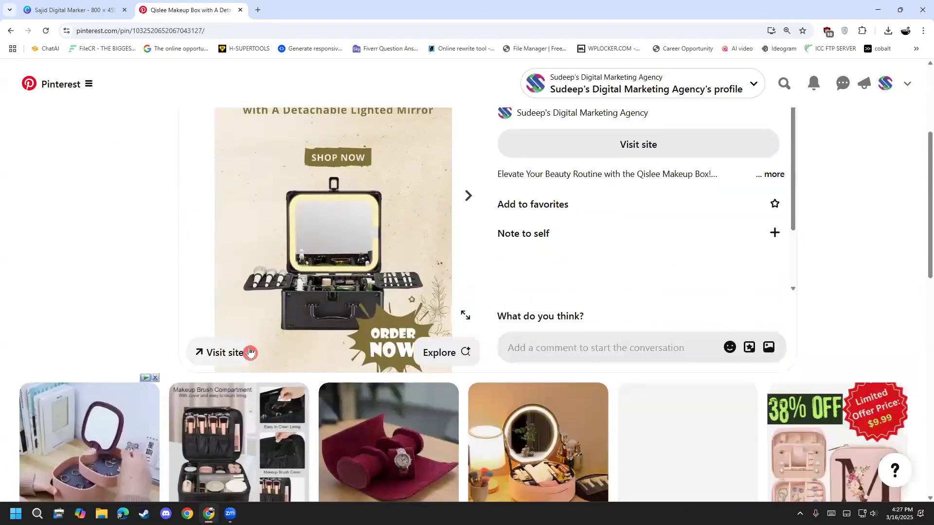
{"action": "left_click", "coordinate": [239, 354]}
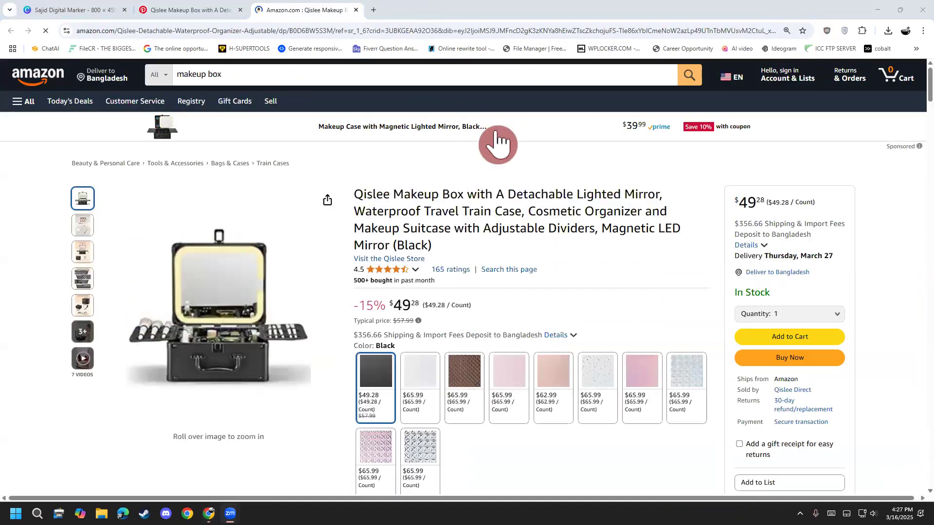
{"action": "left_click", "coordinate": [357, 9]}
Step: Check the external sites linked from the carousel's second and third images, closing each page to return to the pin
{"action": "left_click", "coordinate": [468, 196]}
{"action": "scroll", "coordinate": [410, 281], "scroll_direction": "up", "scroll_amount": 2}
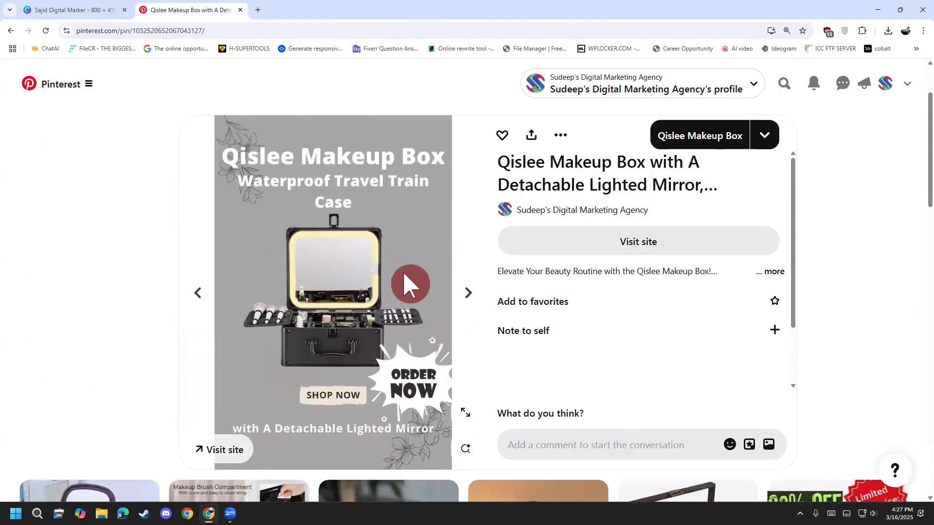
{"action": "left_click", "coordinate": [210, 458]}
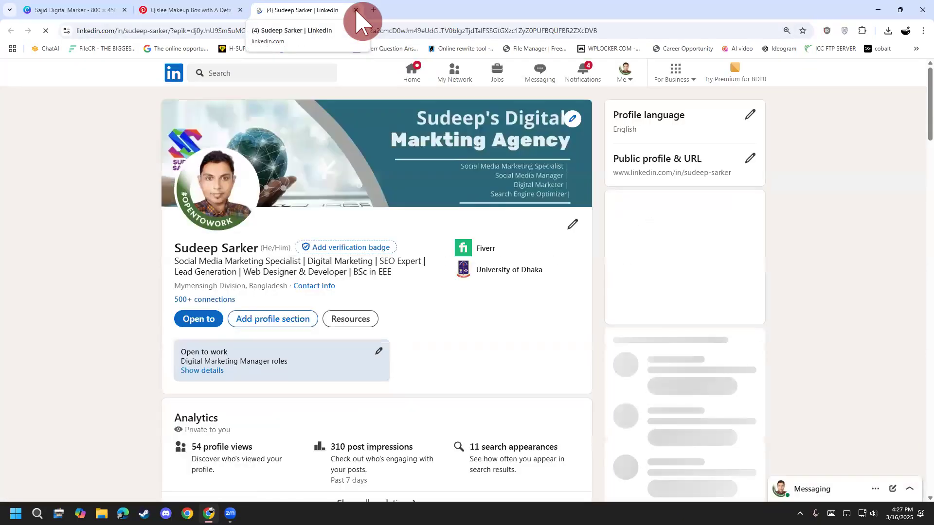
{"action": "left_click", "coordinate": [356, 10]}
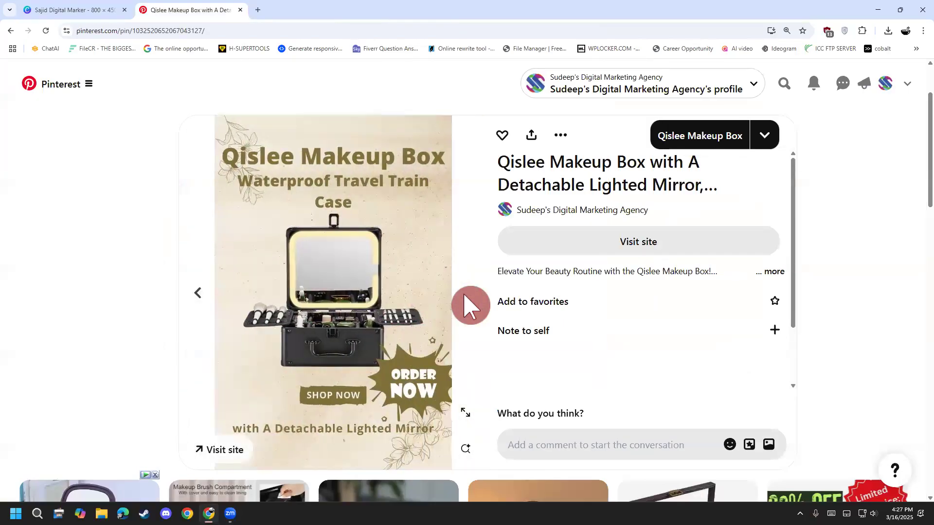
{"action": "left_click", "coordinate": [226, 448]}
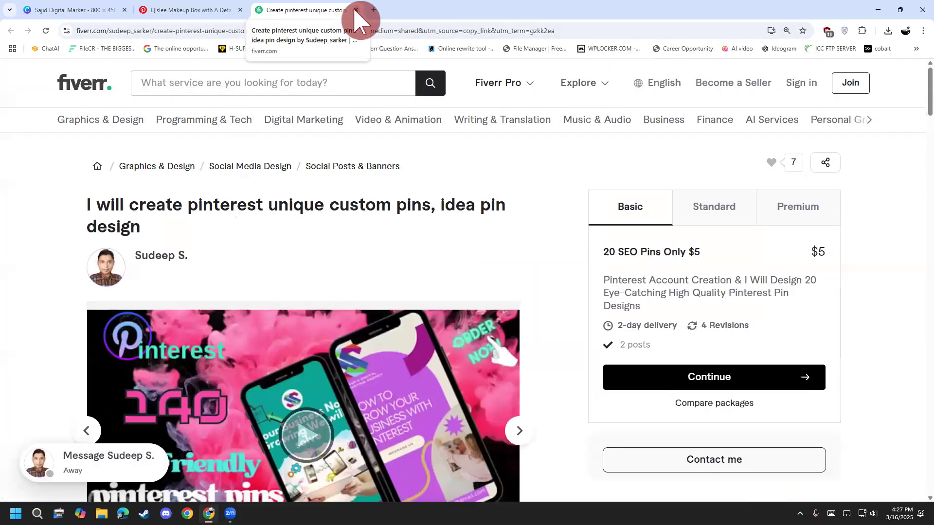
{"action": "left_click", "coordinate": [356, 10]}
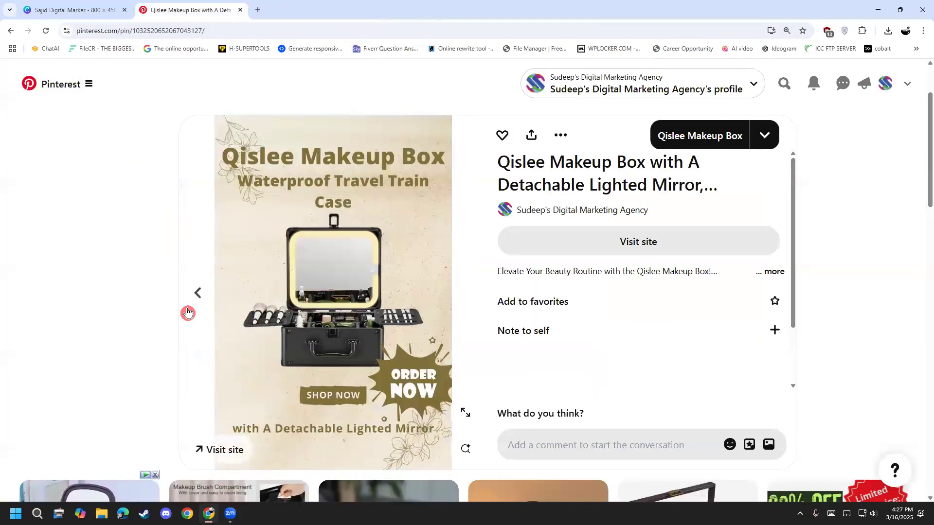
Step: Page back and forth through the Qislee Makeup Box carousel pin's images, finishing on its first image
{"action": "left_click", "coordinate": [198, 291]}
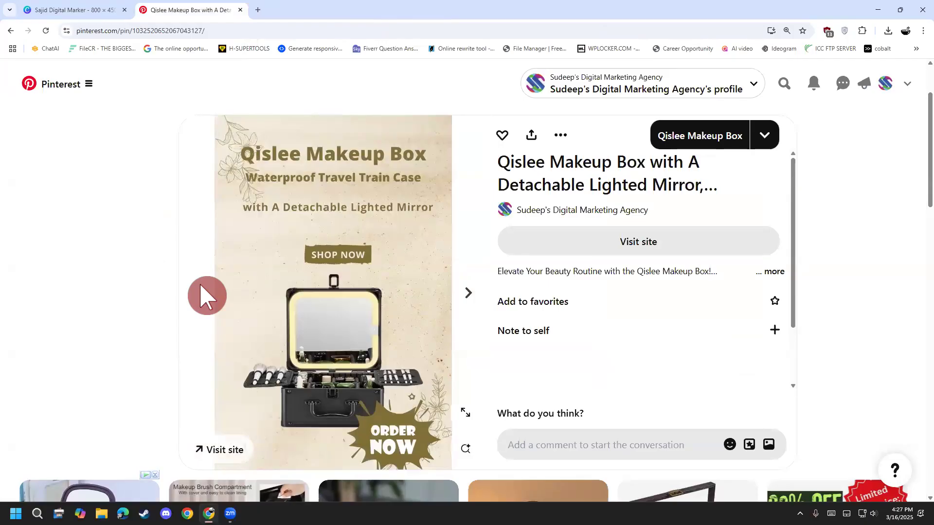
{"action": "left_click", "coordinate": [479, 293]}
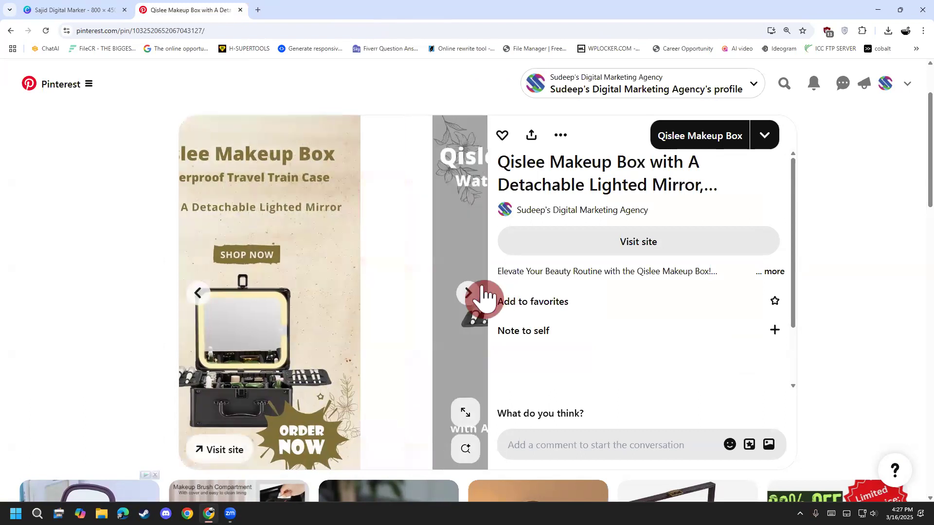
{"action": "left_click", "coordinate": [206, 298]}
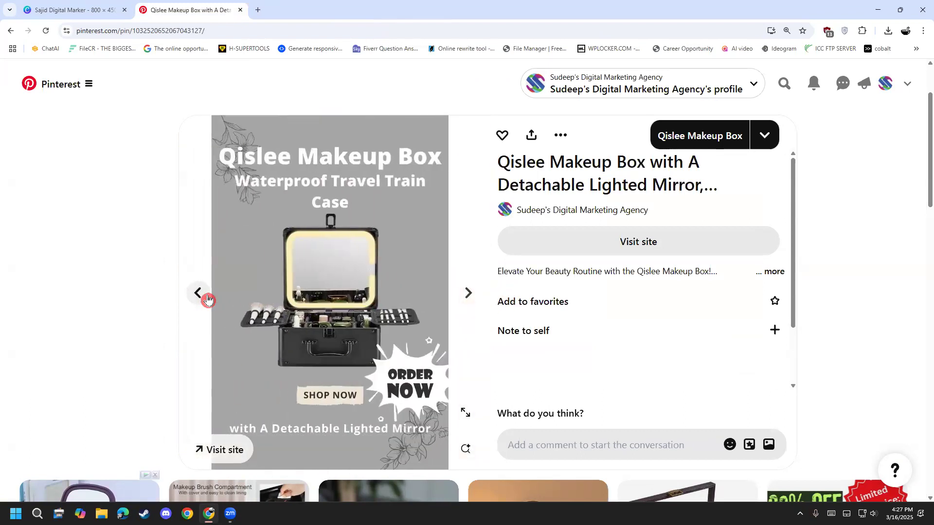
{"action": "left_click", "coordinate": [461, 304]}
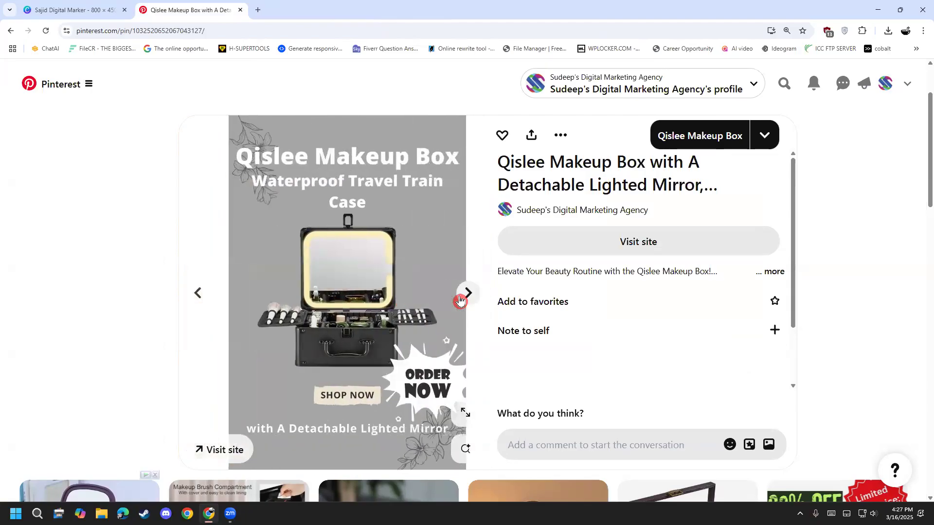
{"action": "left_click", "coordinate": [201, 291]}
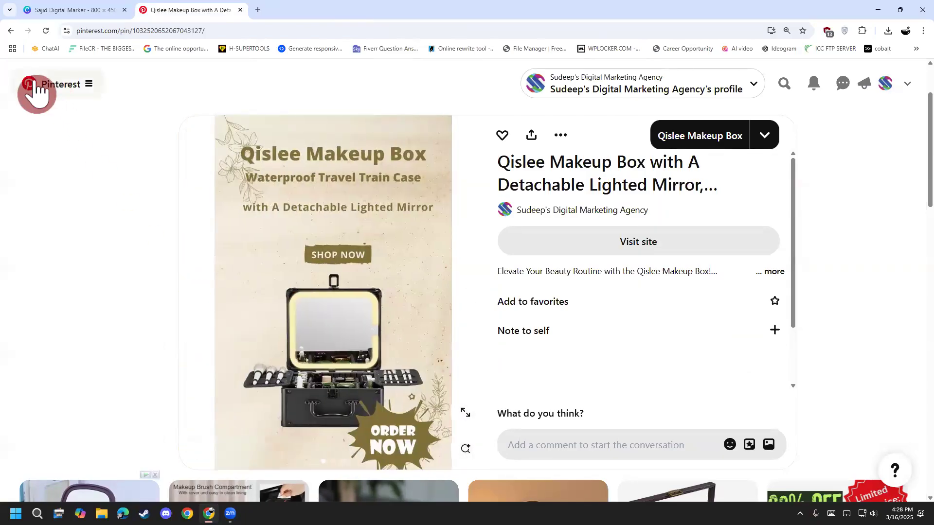
Step: Return to the business profile and look over its header and created pins
{"action": "left_click", "coordinate": [886, 84]}
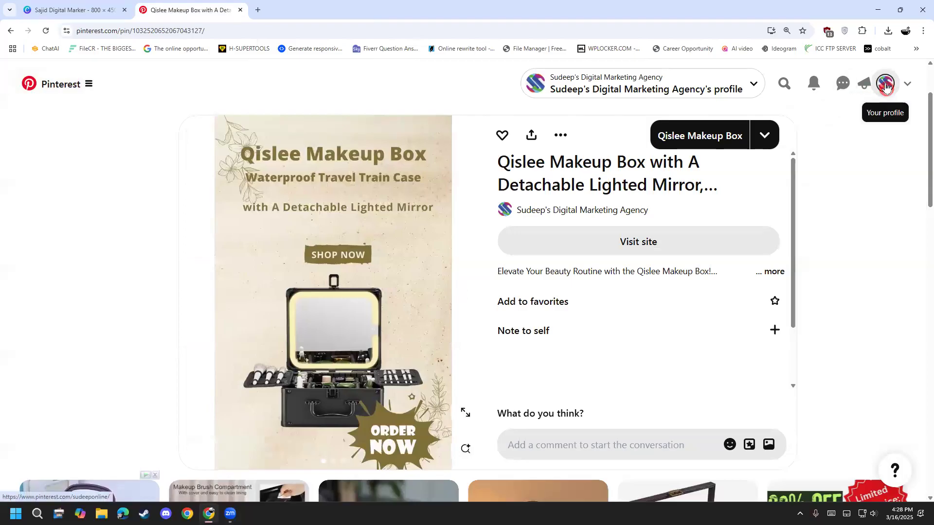
{"action": "scroll", "coordinate": [386, 273], "scroll_direction": "down", "scroll_amount": 2}
{"action": "scroll", "coordinate": [355, 263], "scroll_direction": "up", "scroll_amount": 3}
{"action": "scroll", "coordinate": [355, 263], "scroll_direction": "down", "scroll_amount": 2}
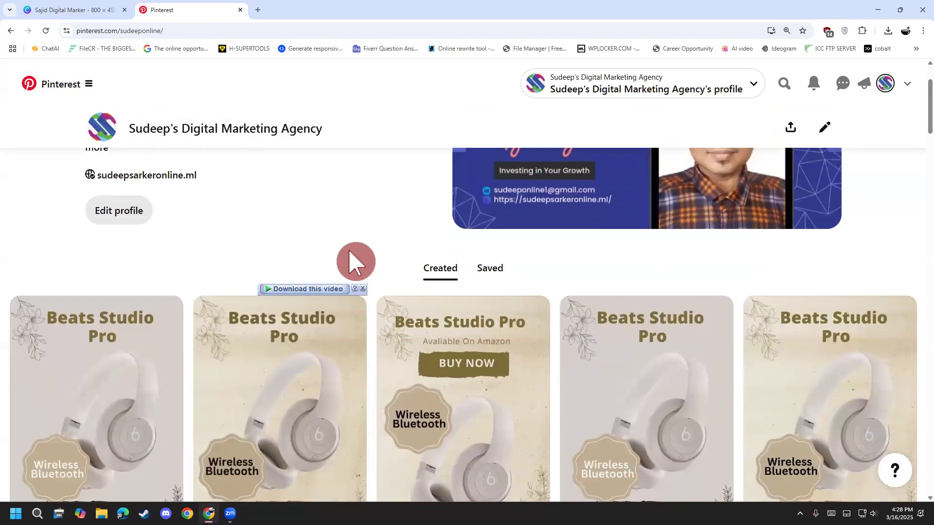